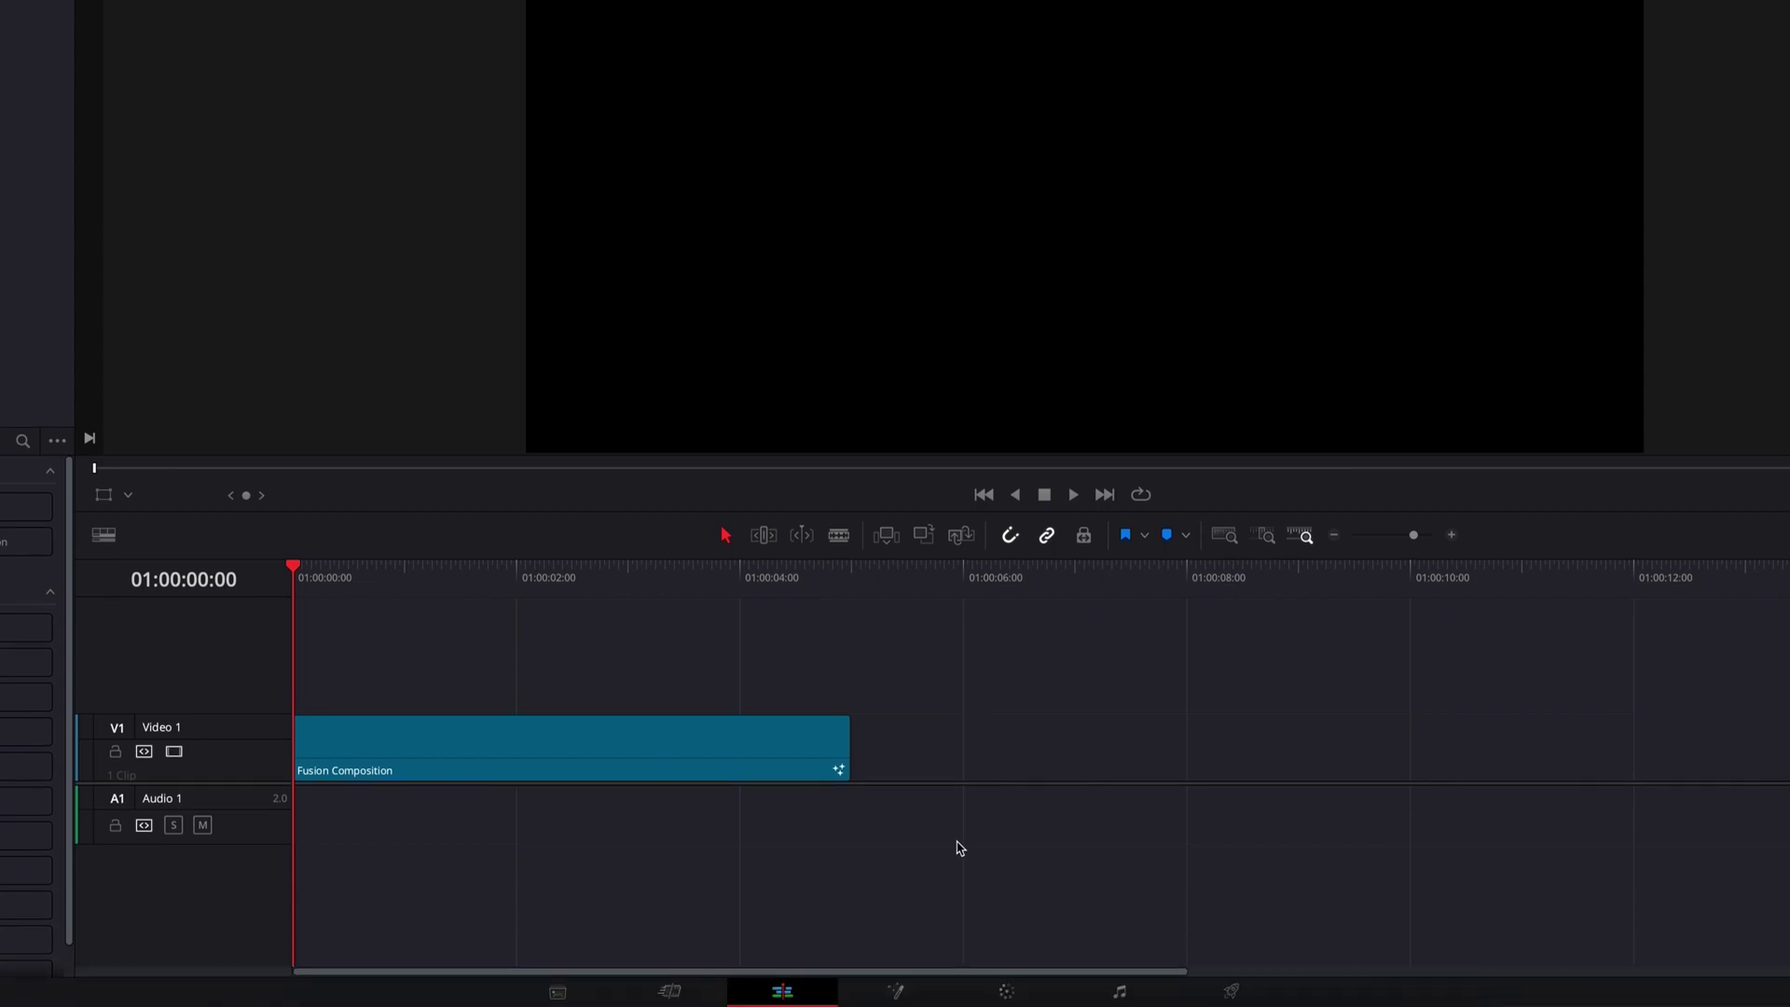
Step: In Fusion, add a white Background node feeding MediaOut1
click(894, 991)
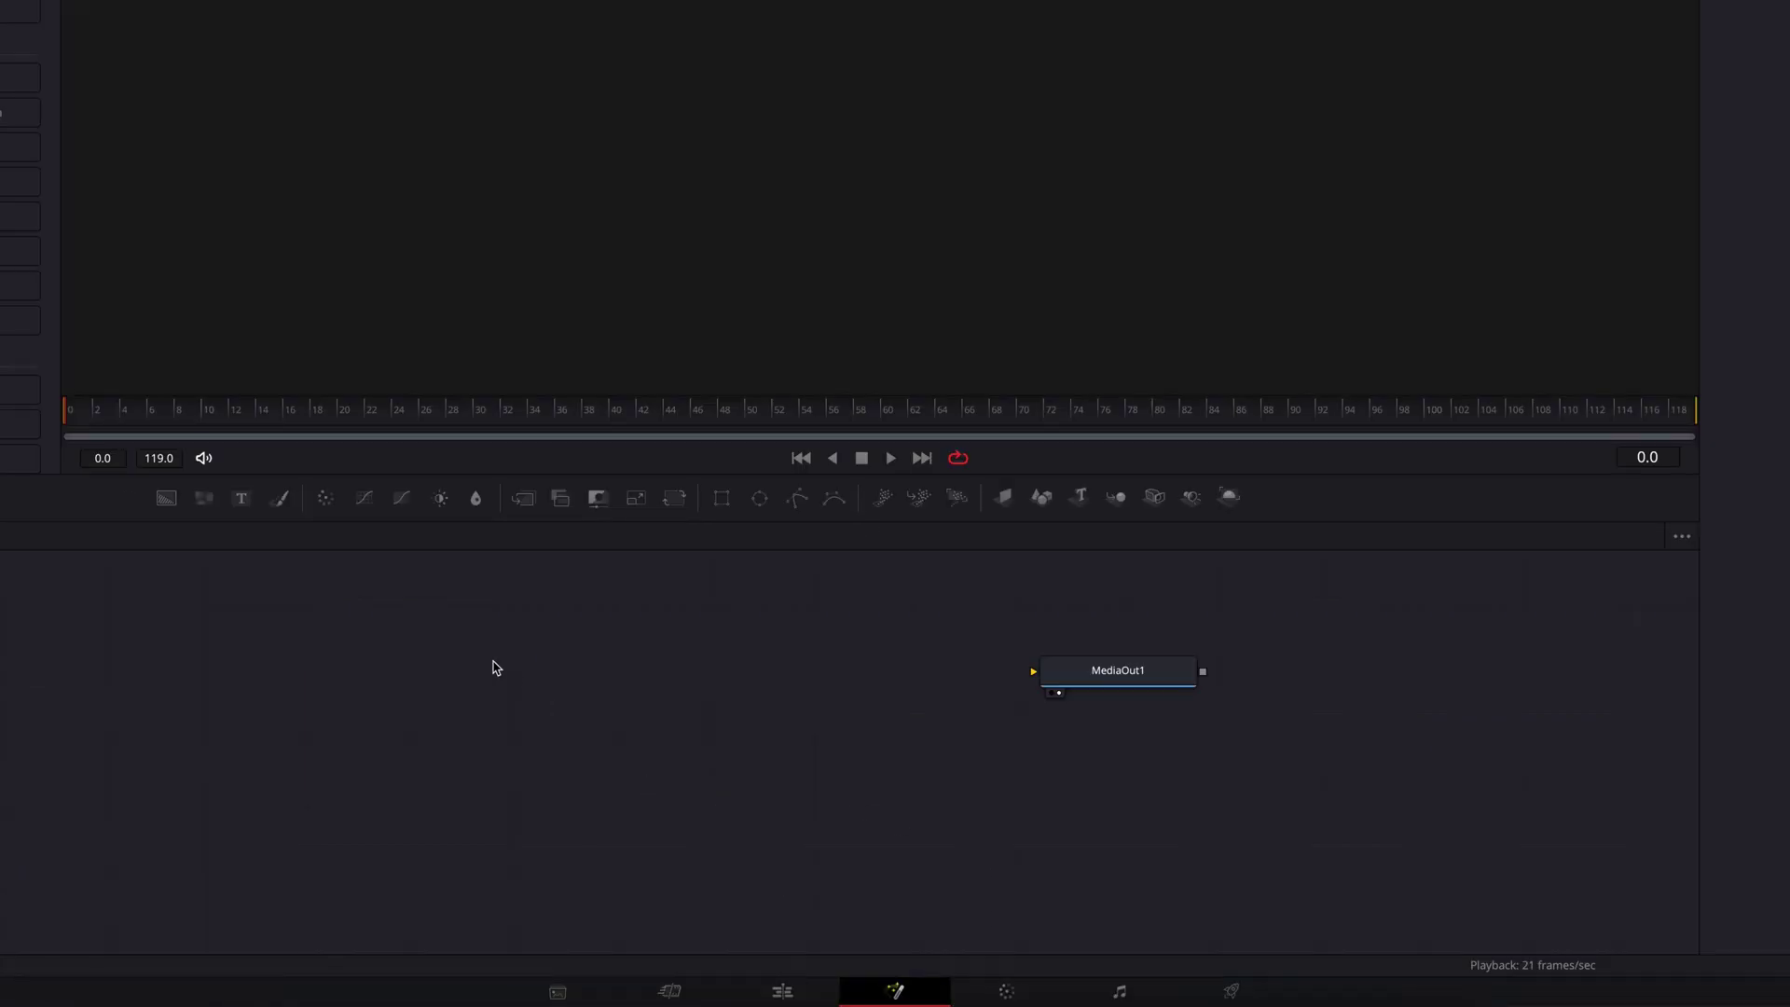
drag(166, 585, 1033, 758)
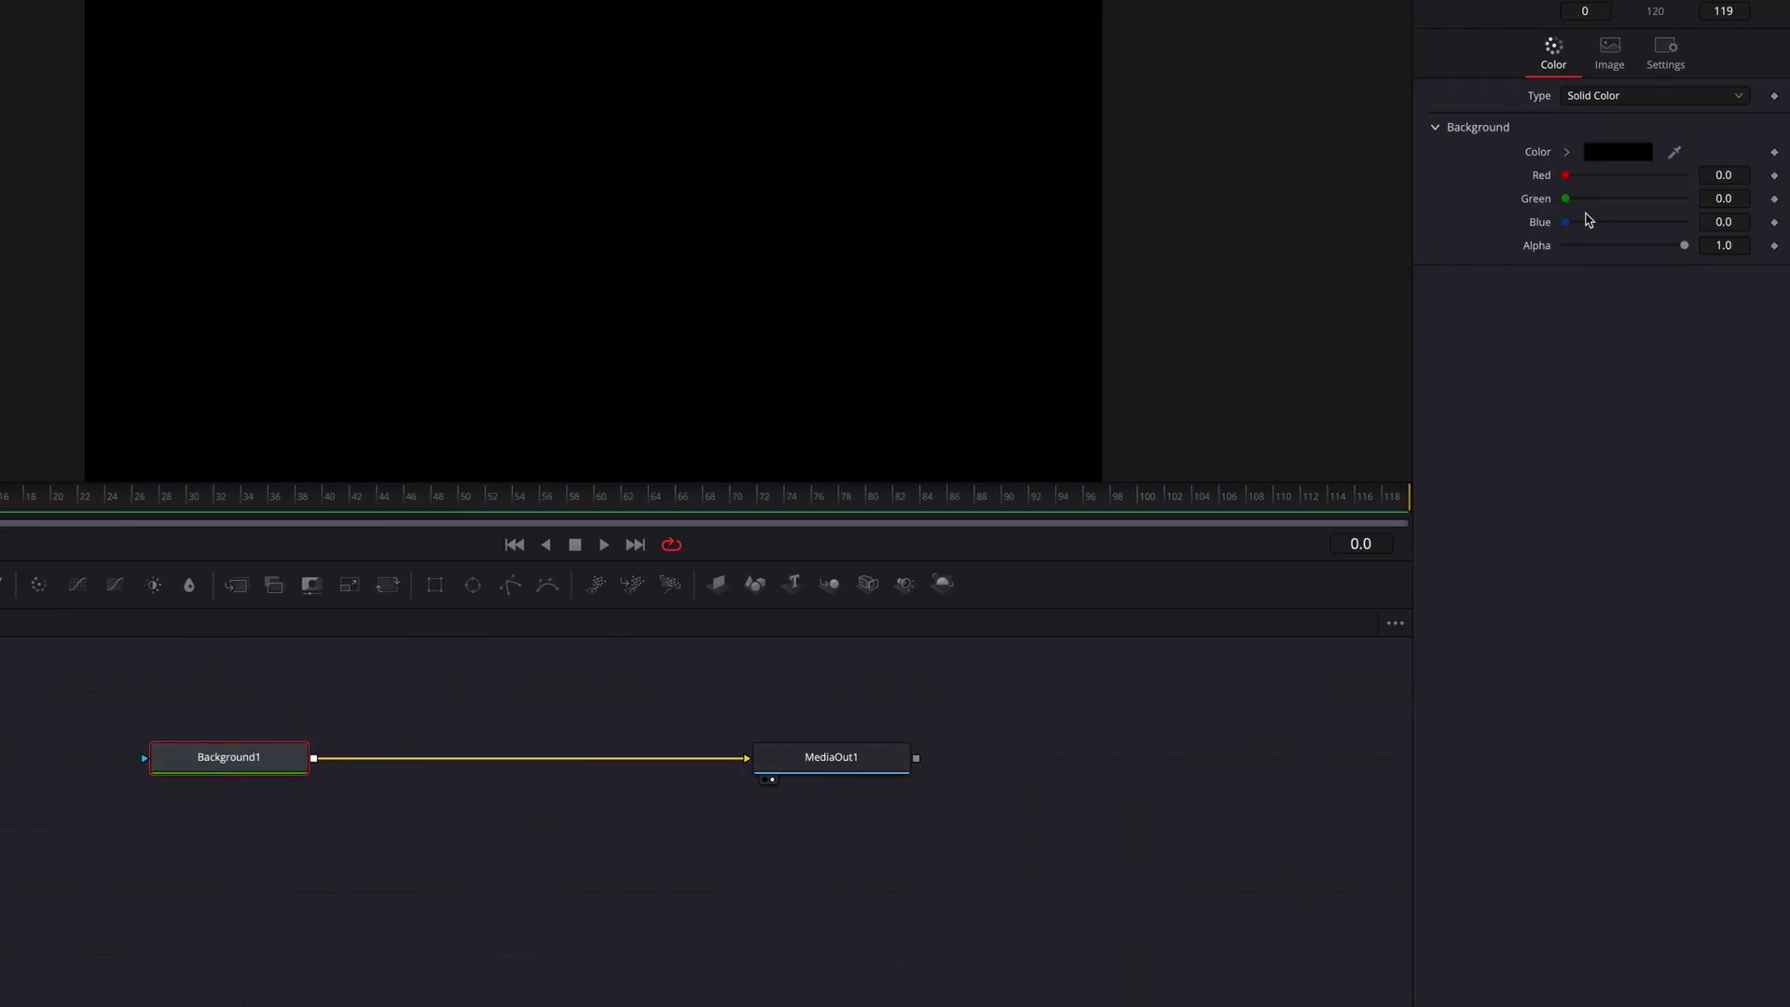
click(1594, 152)
drag(1586, 181, 1563, 166)
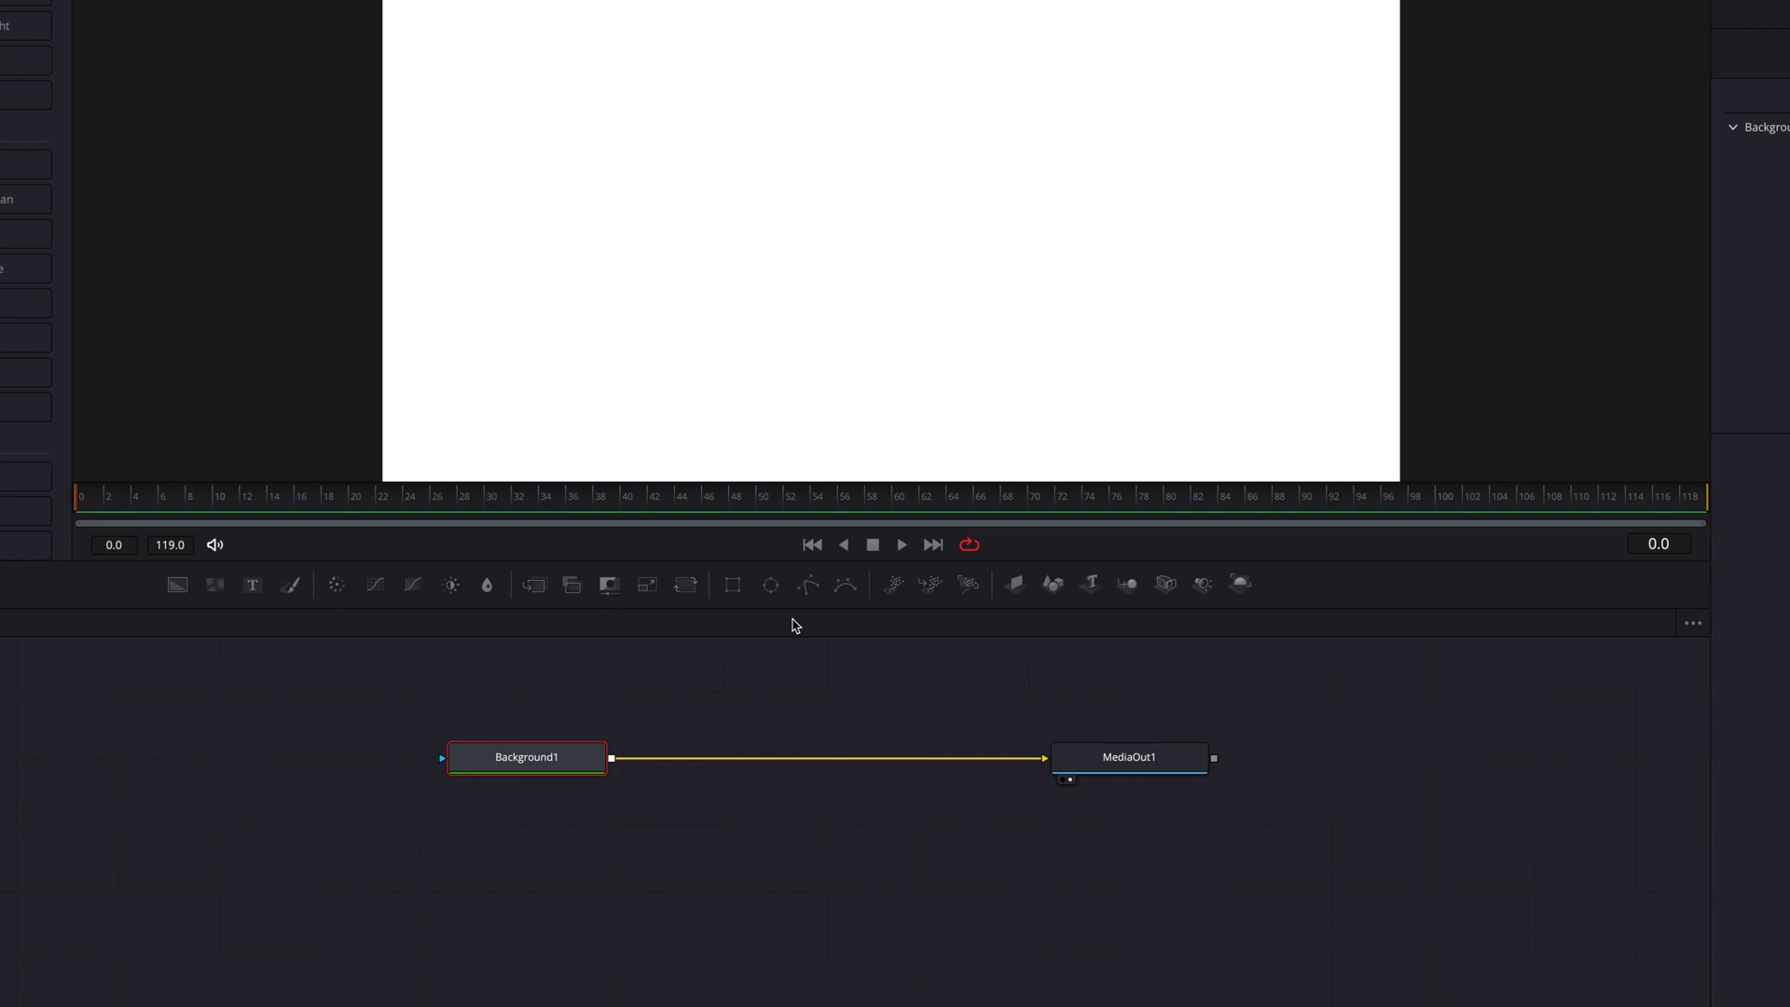
Step: Mask Background1 with a Rectangle narrowed to width 0.008 and rounded at the ends
drag(733, 585, 442, 758)
drag(239, 754, 216, 755)
mouse_move(1723, 342)
mouse_down()
mouse_move(1603, 342)
mouse_move(1716, 362)
mouse_up()
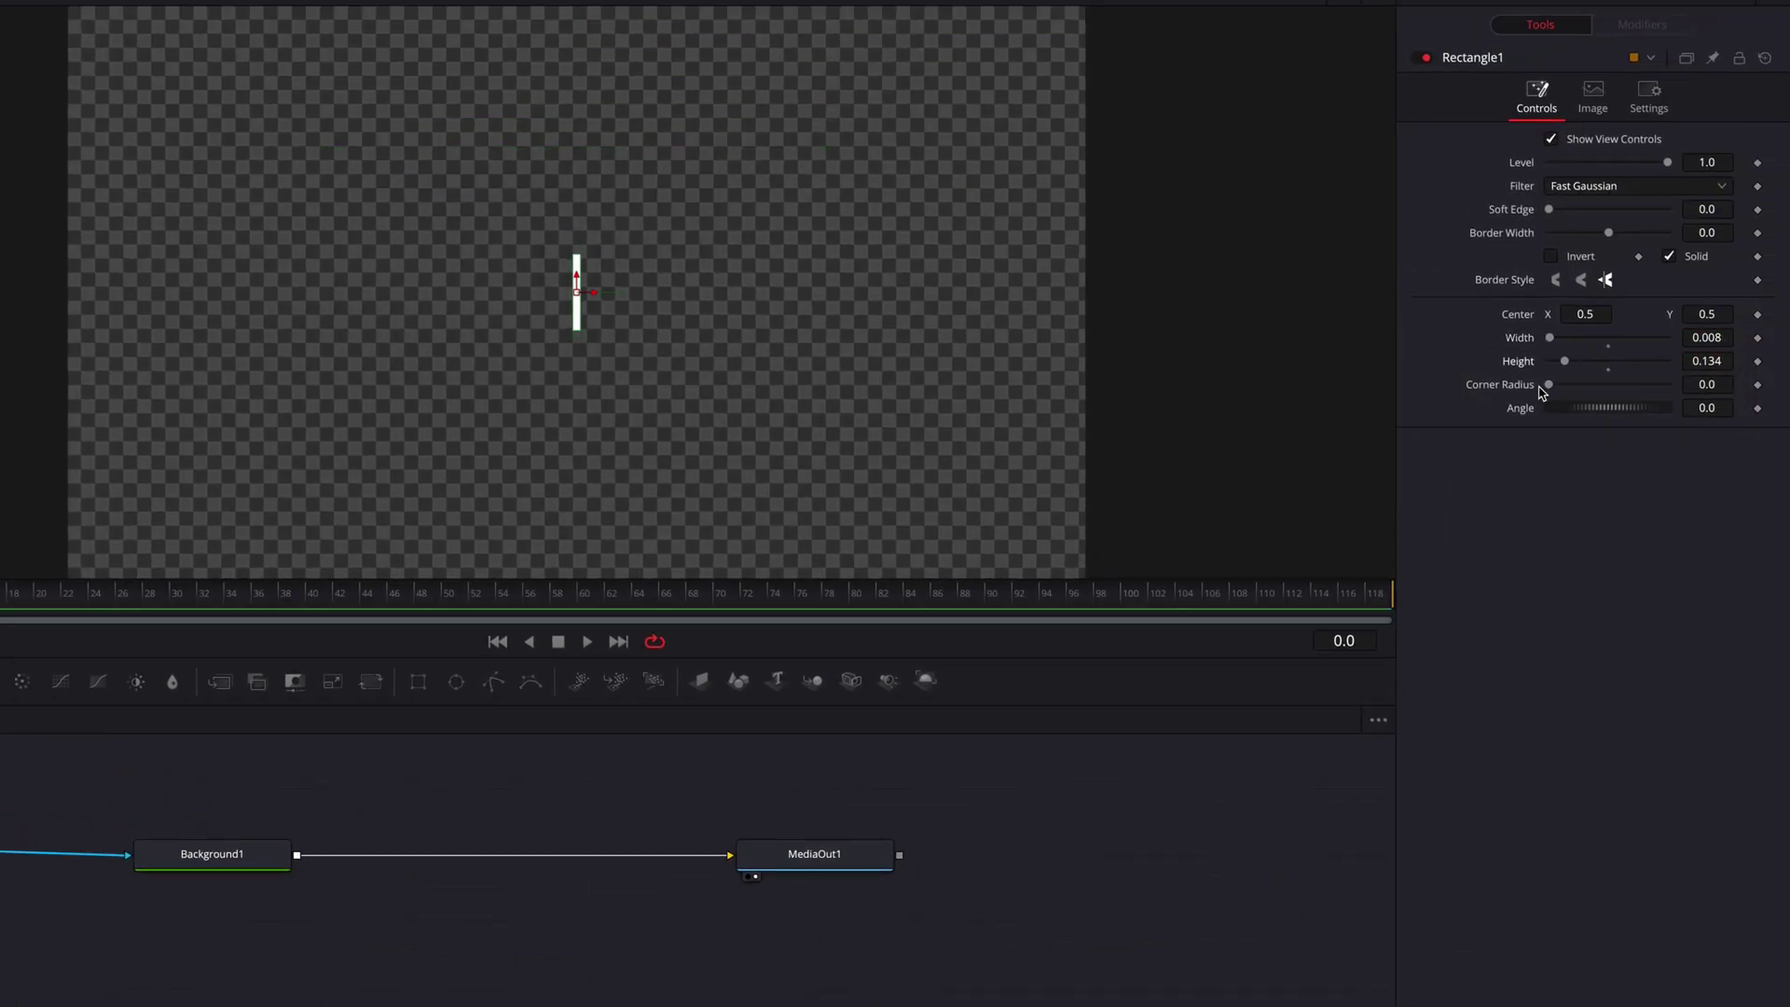
drag(1547, 390, 1686, 396)
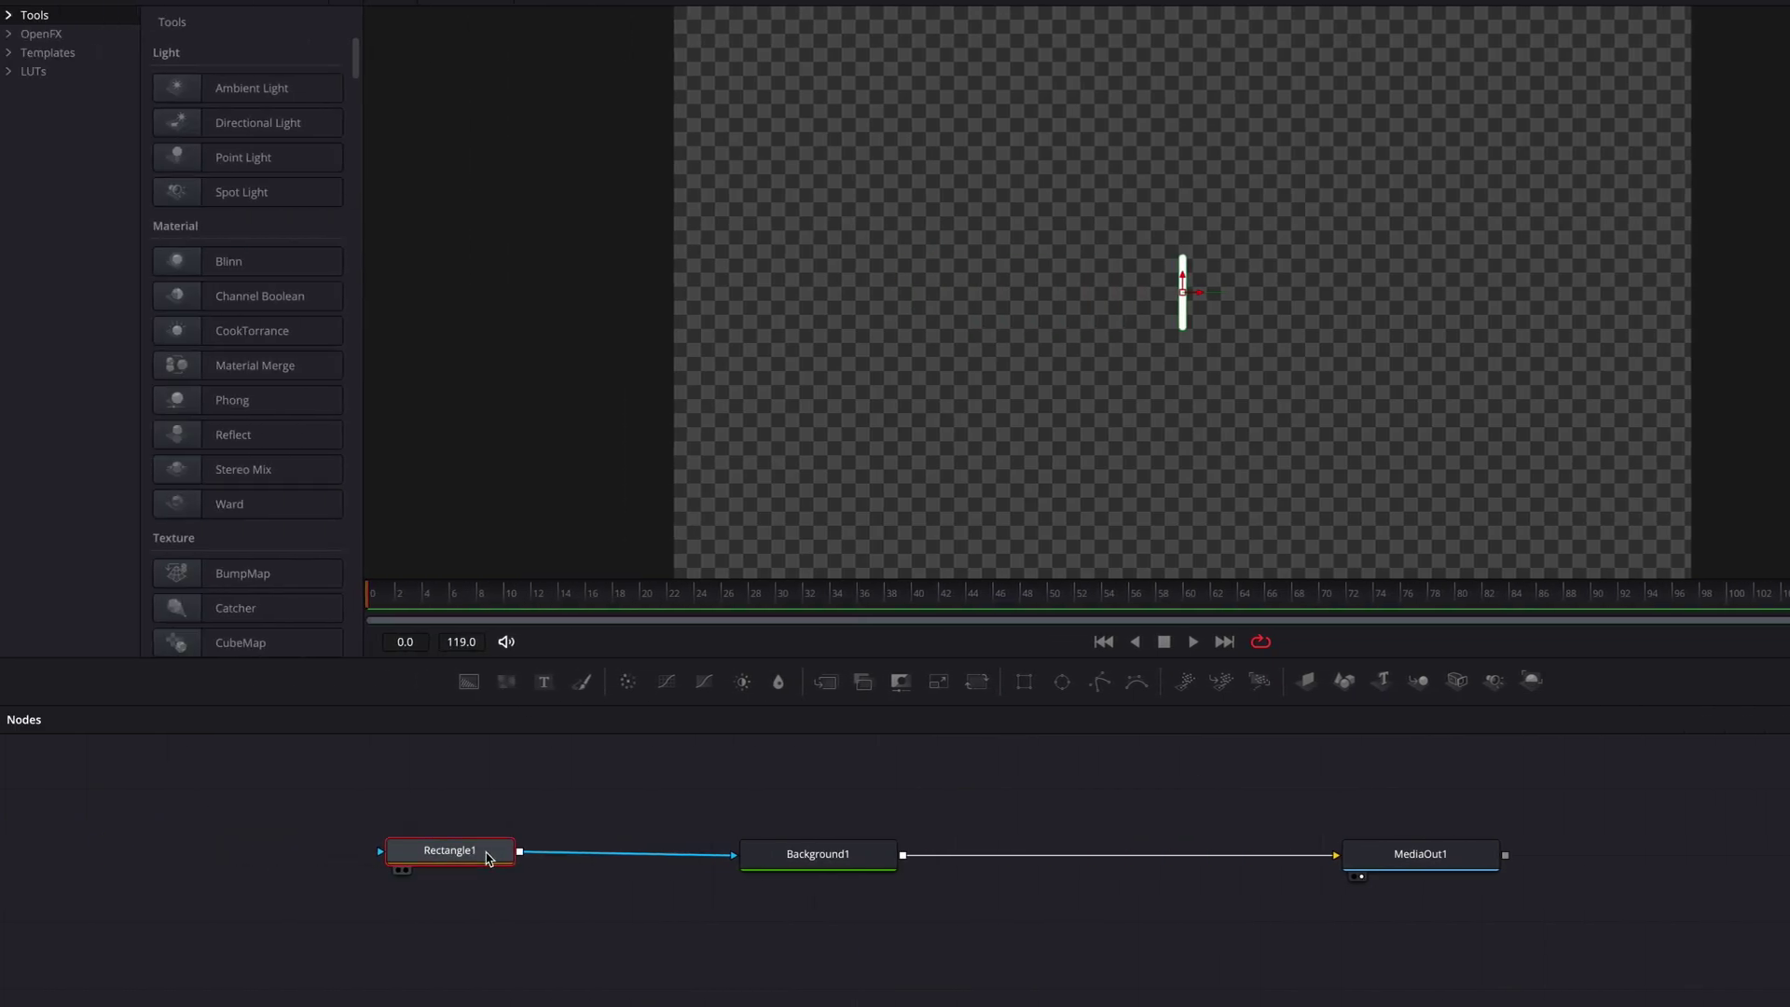
Step: Insert an Effect > Duplicate node before MediaOut1 with 4 copies at a 90° angle
click(9, 15)
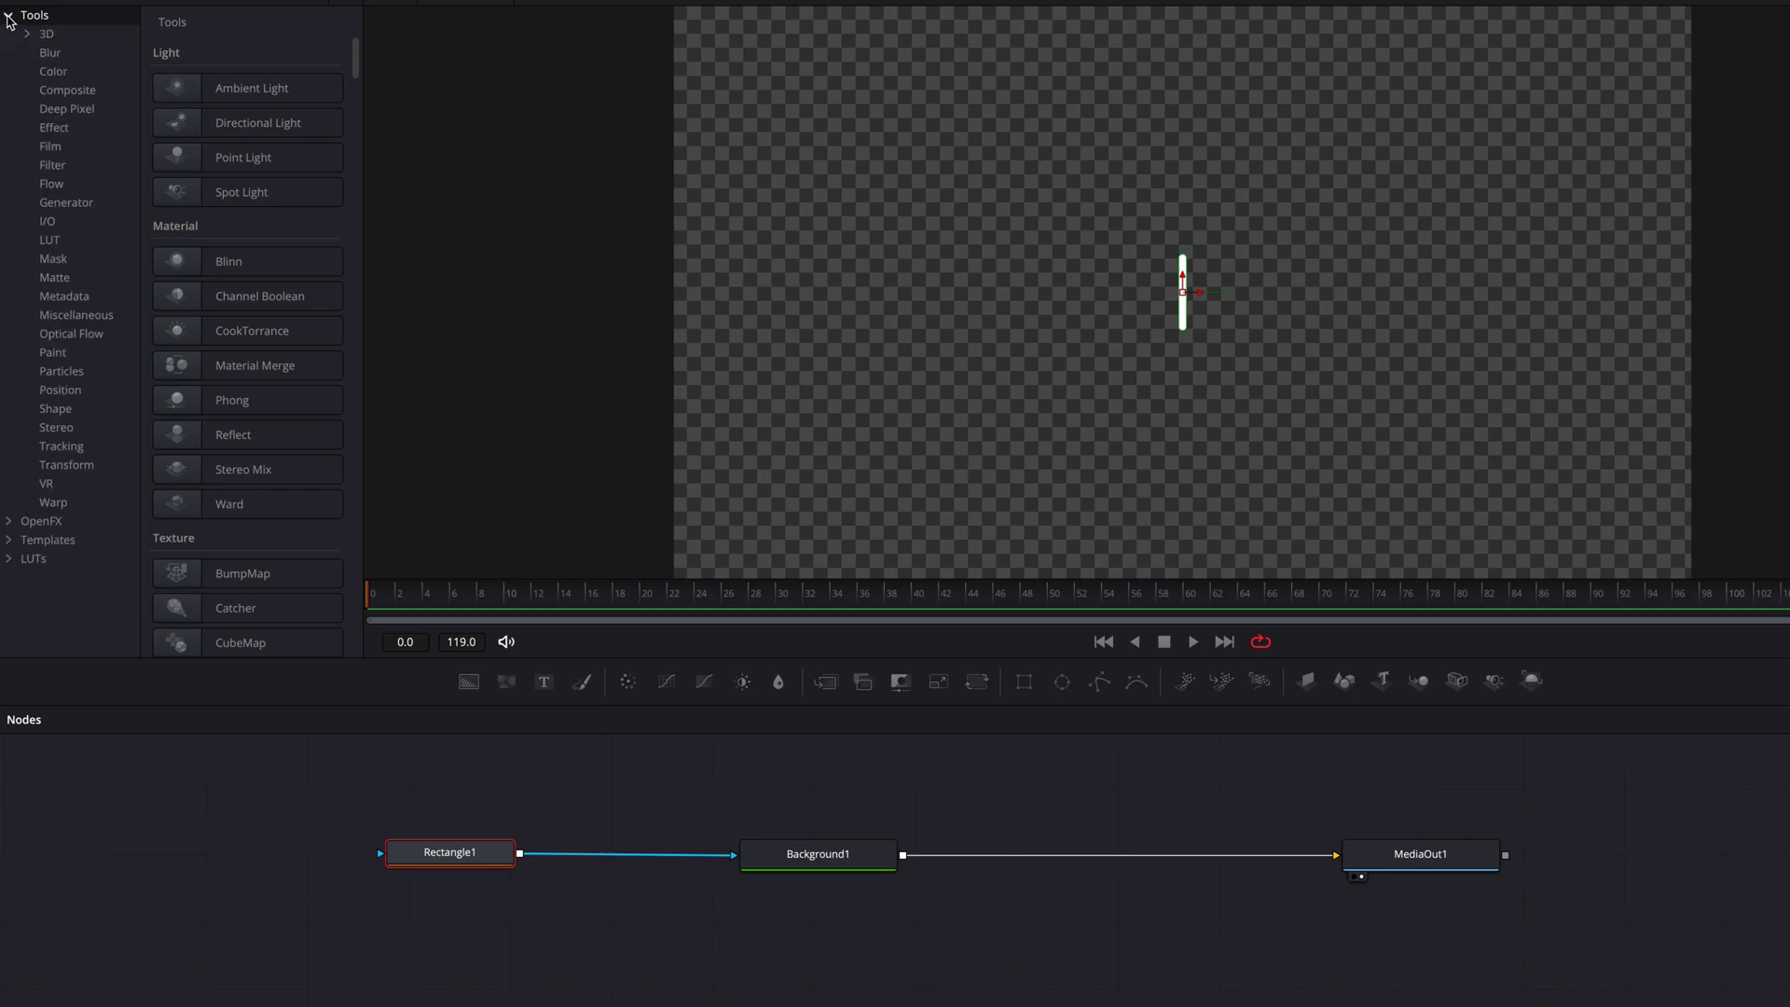
click(54, 128)
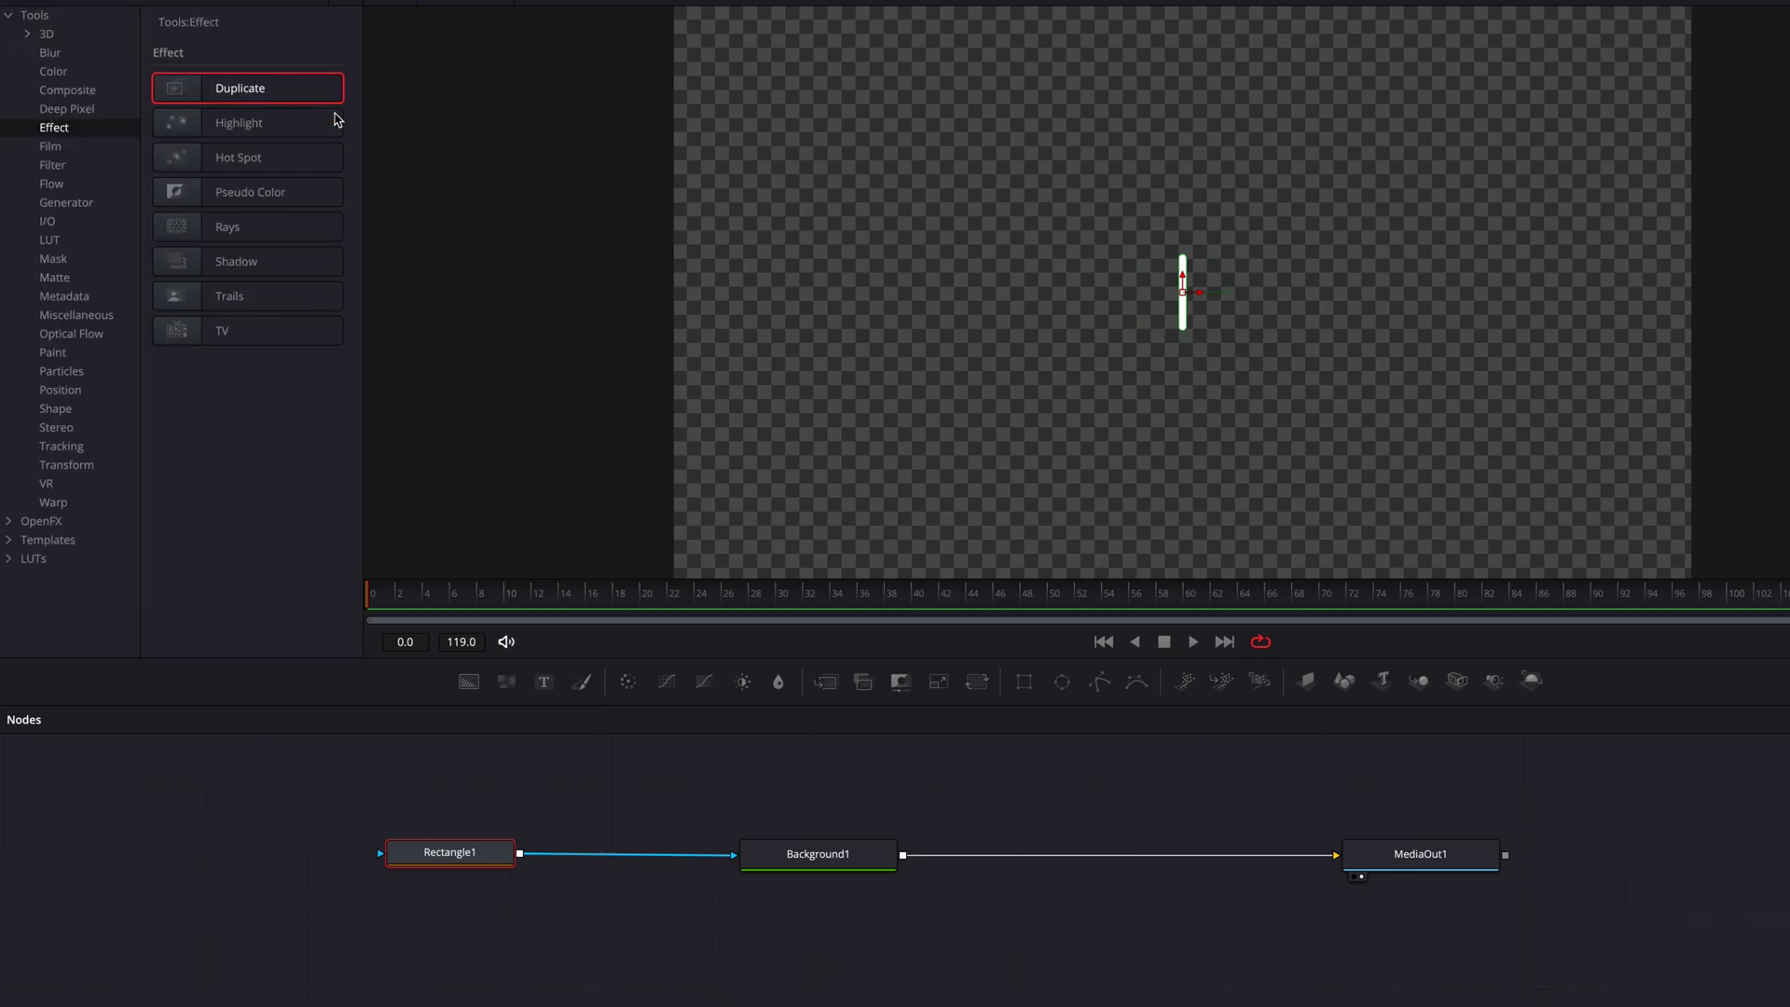
drag(336, 120, 1068, 859)
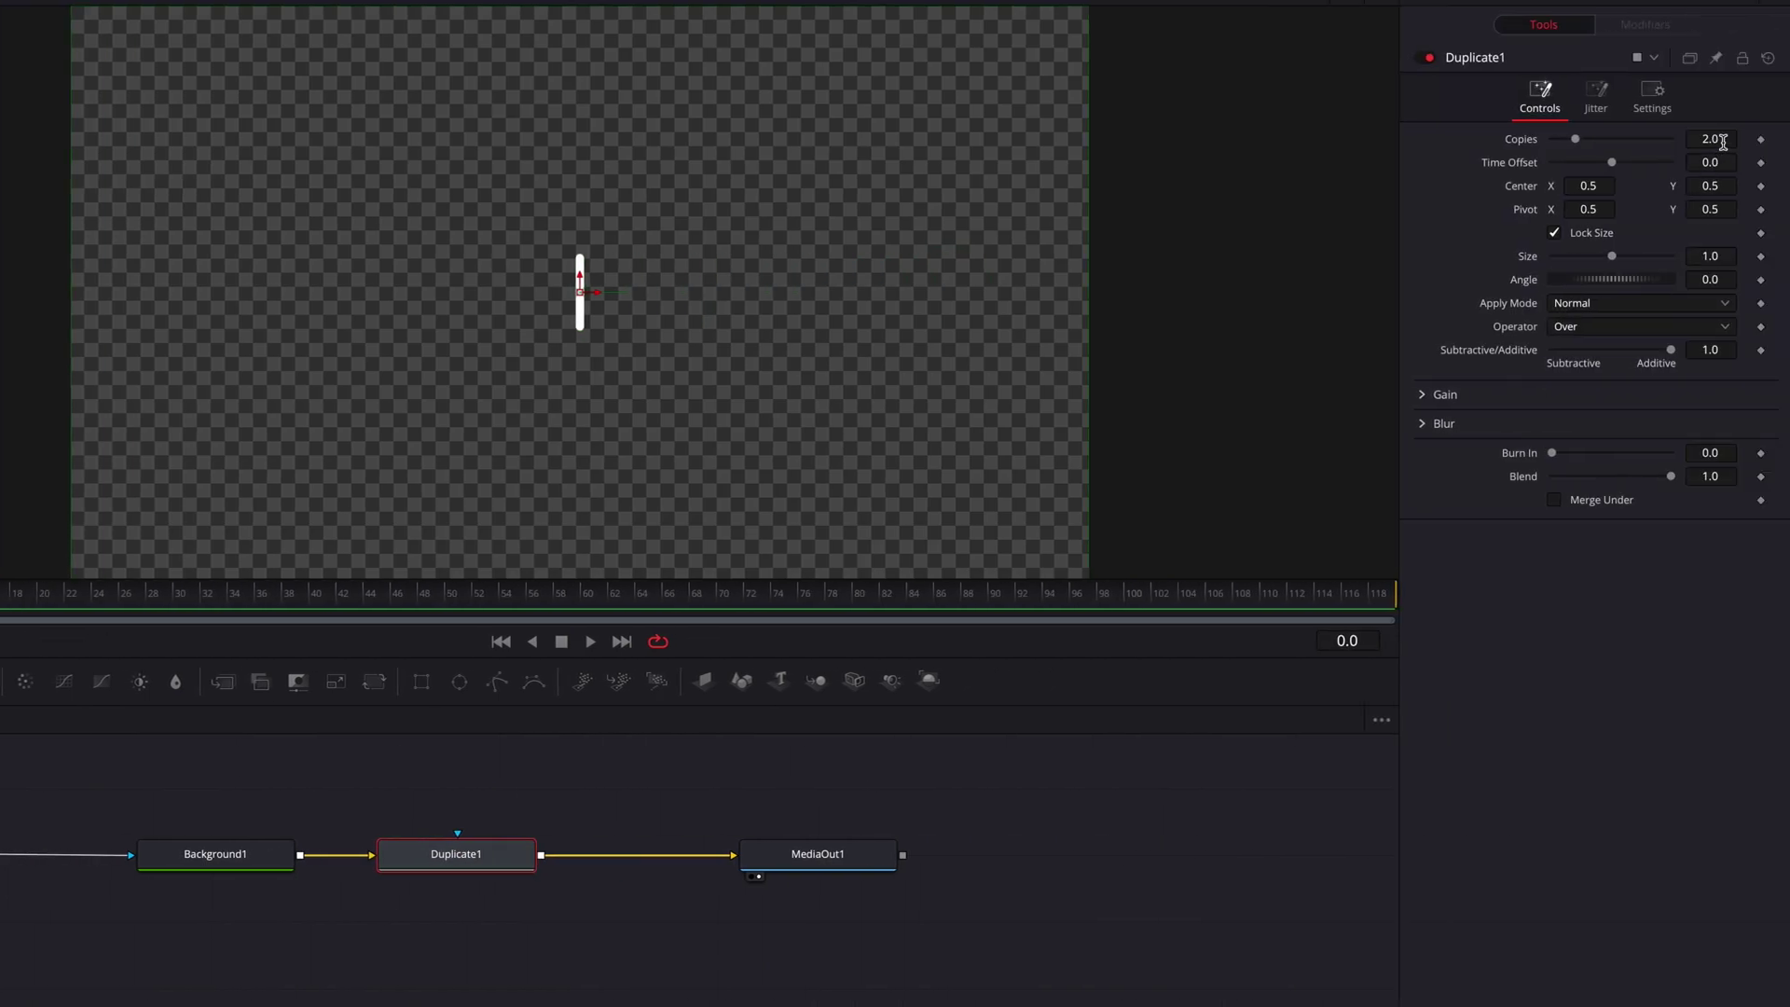
click(1723, 140)
text(4)
key(Return)
click(1728, 276)
key(Tab)
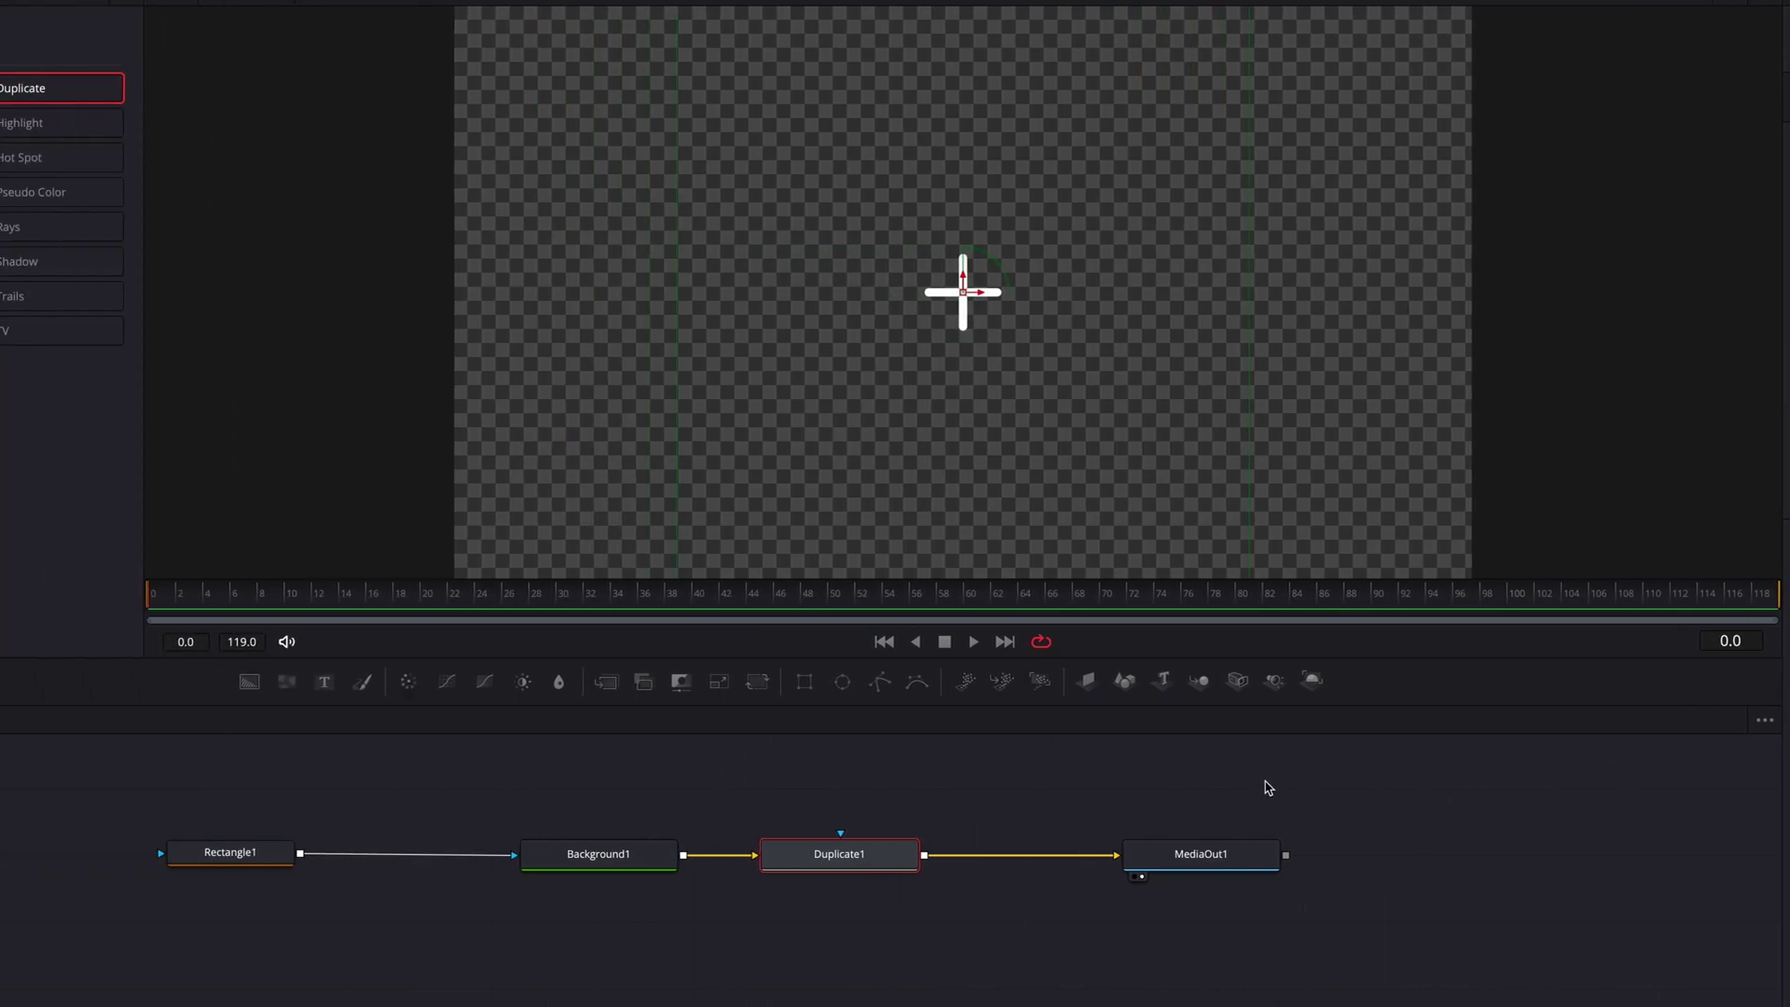
Step: Raise Rectangle1's Center Y to 0.615 to spread the bars from the centre
click(261, 854)
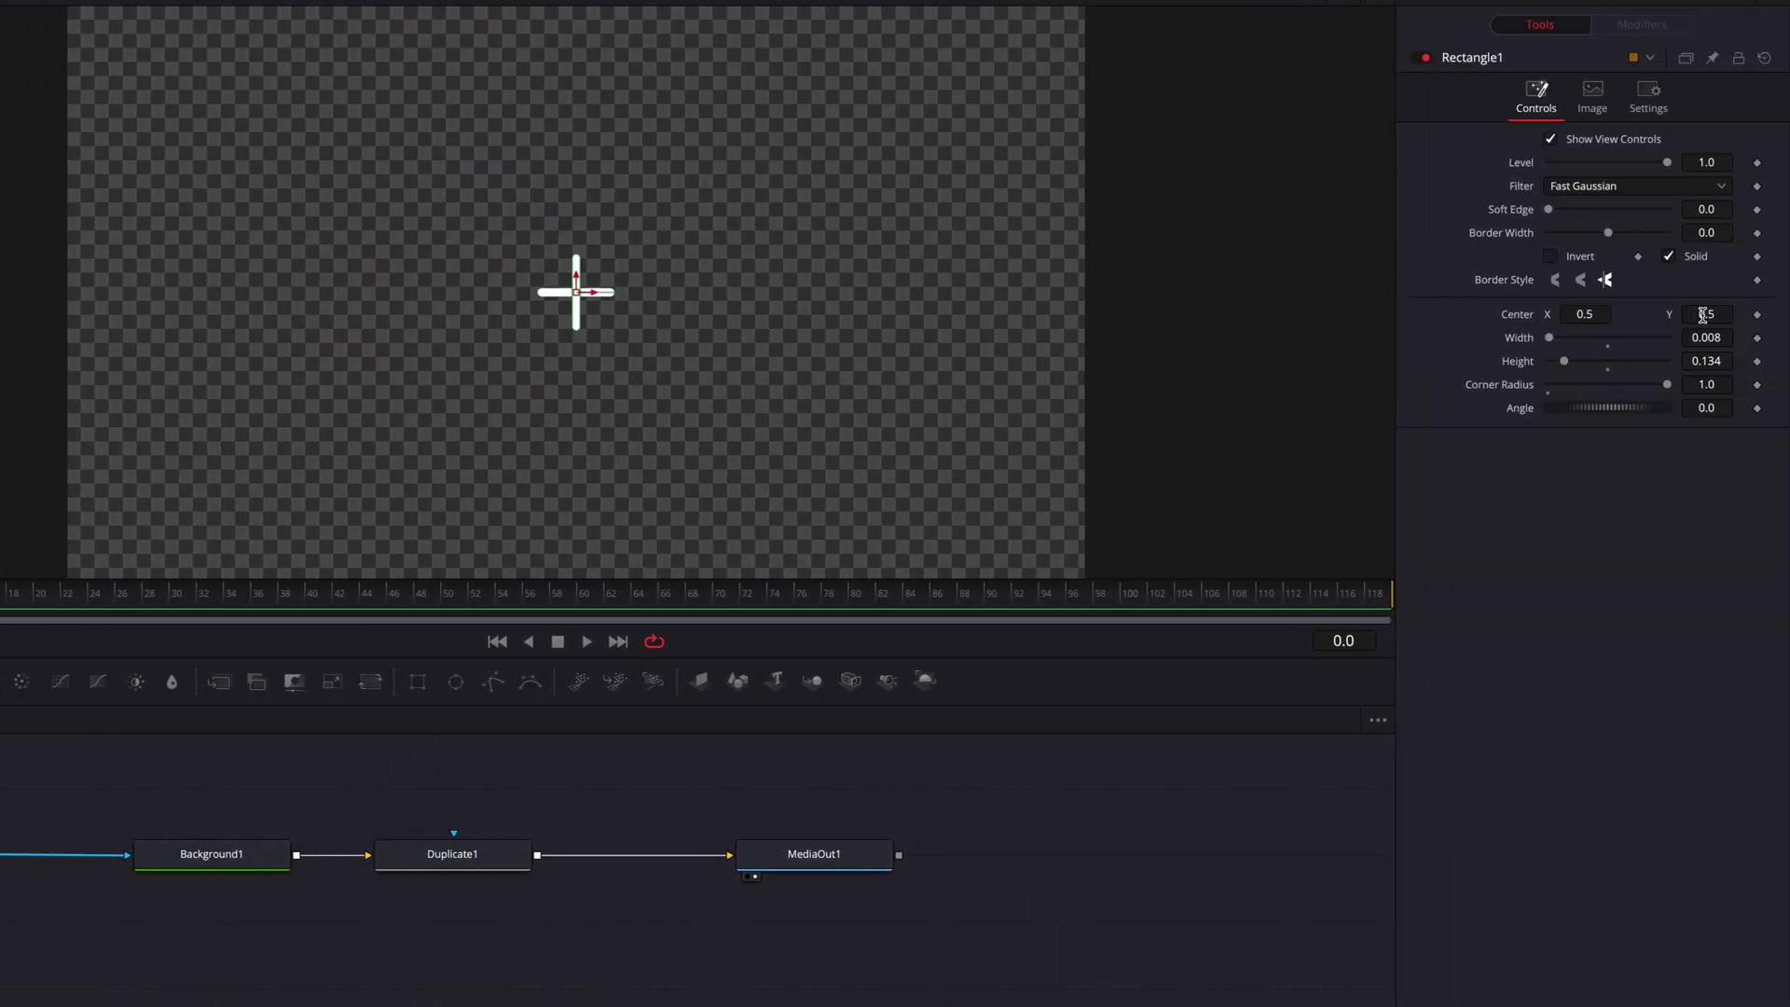
mouse_move(1702, 315)
mouse_down()
mouse_move(1769, 315)
mouse_move(1733, 314)
mouse_up()
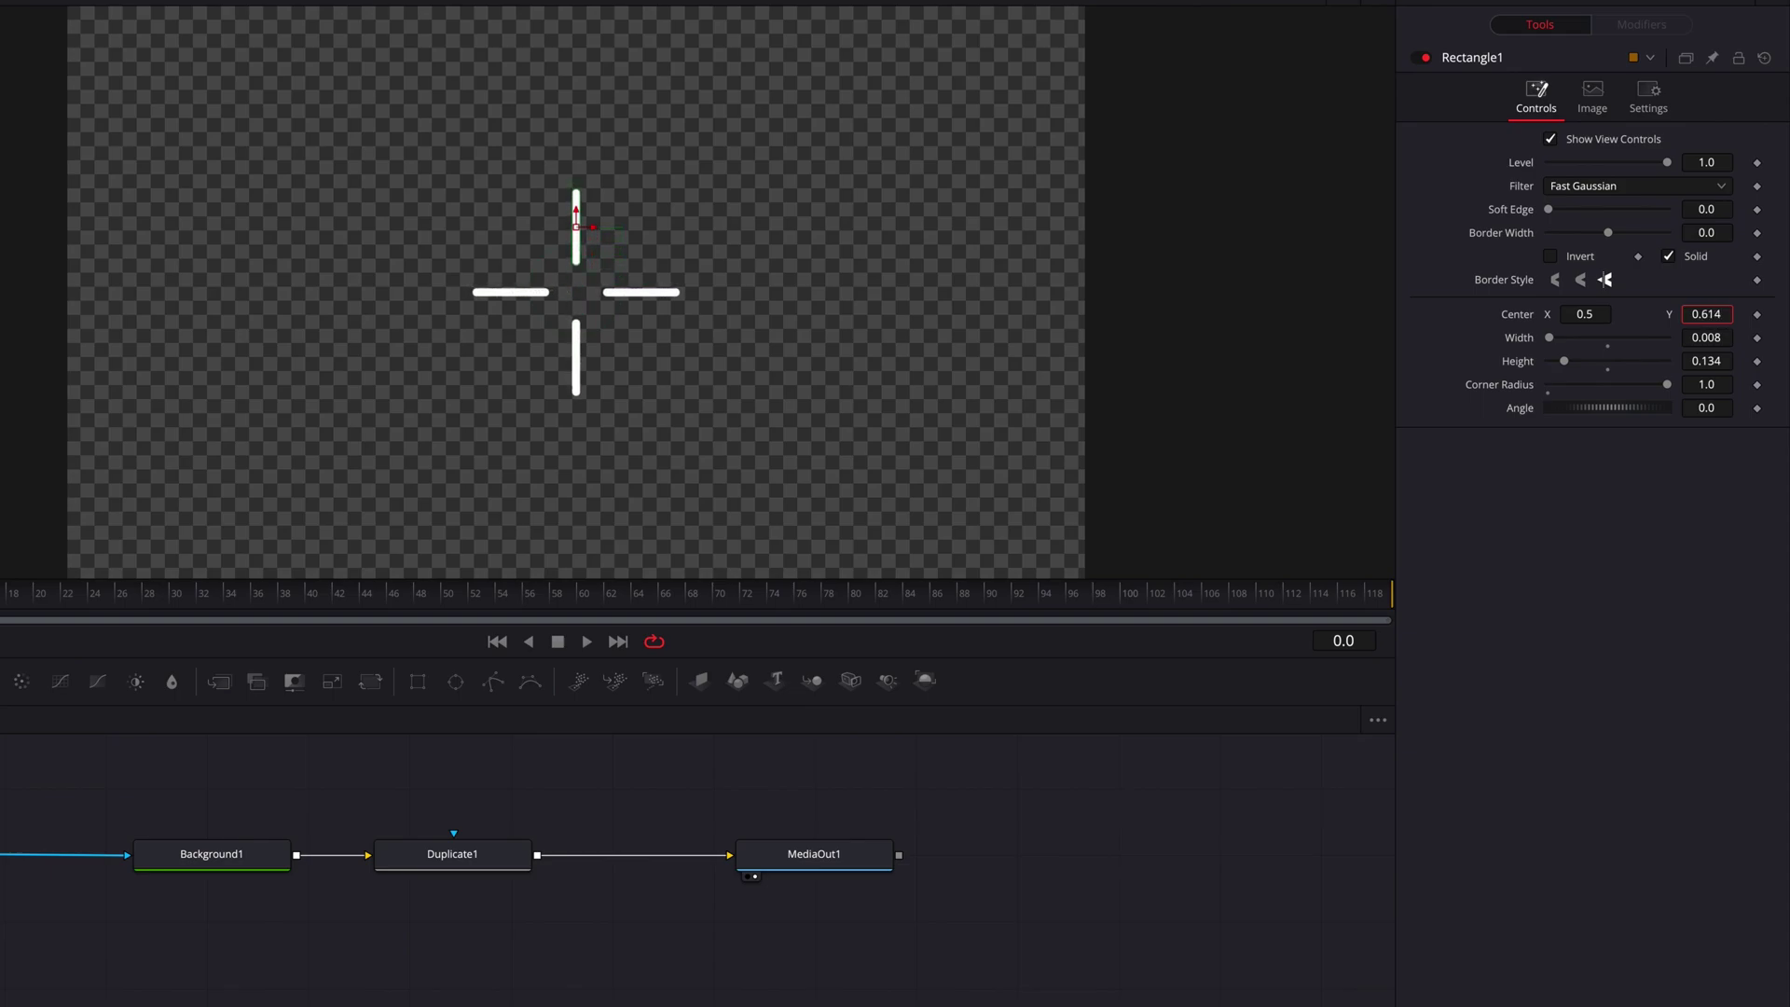
drag(1734, 314, 1702, 315)
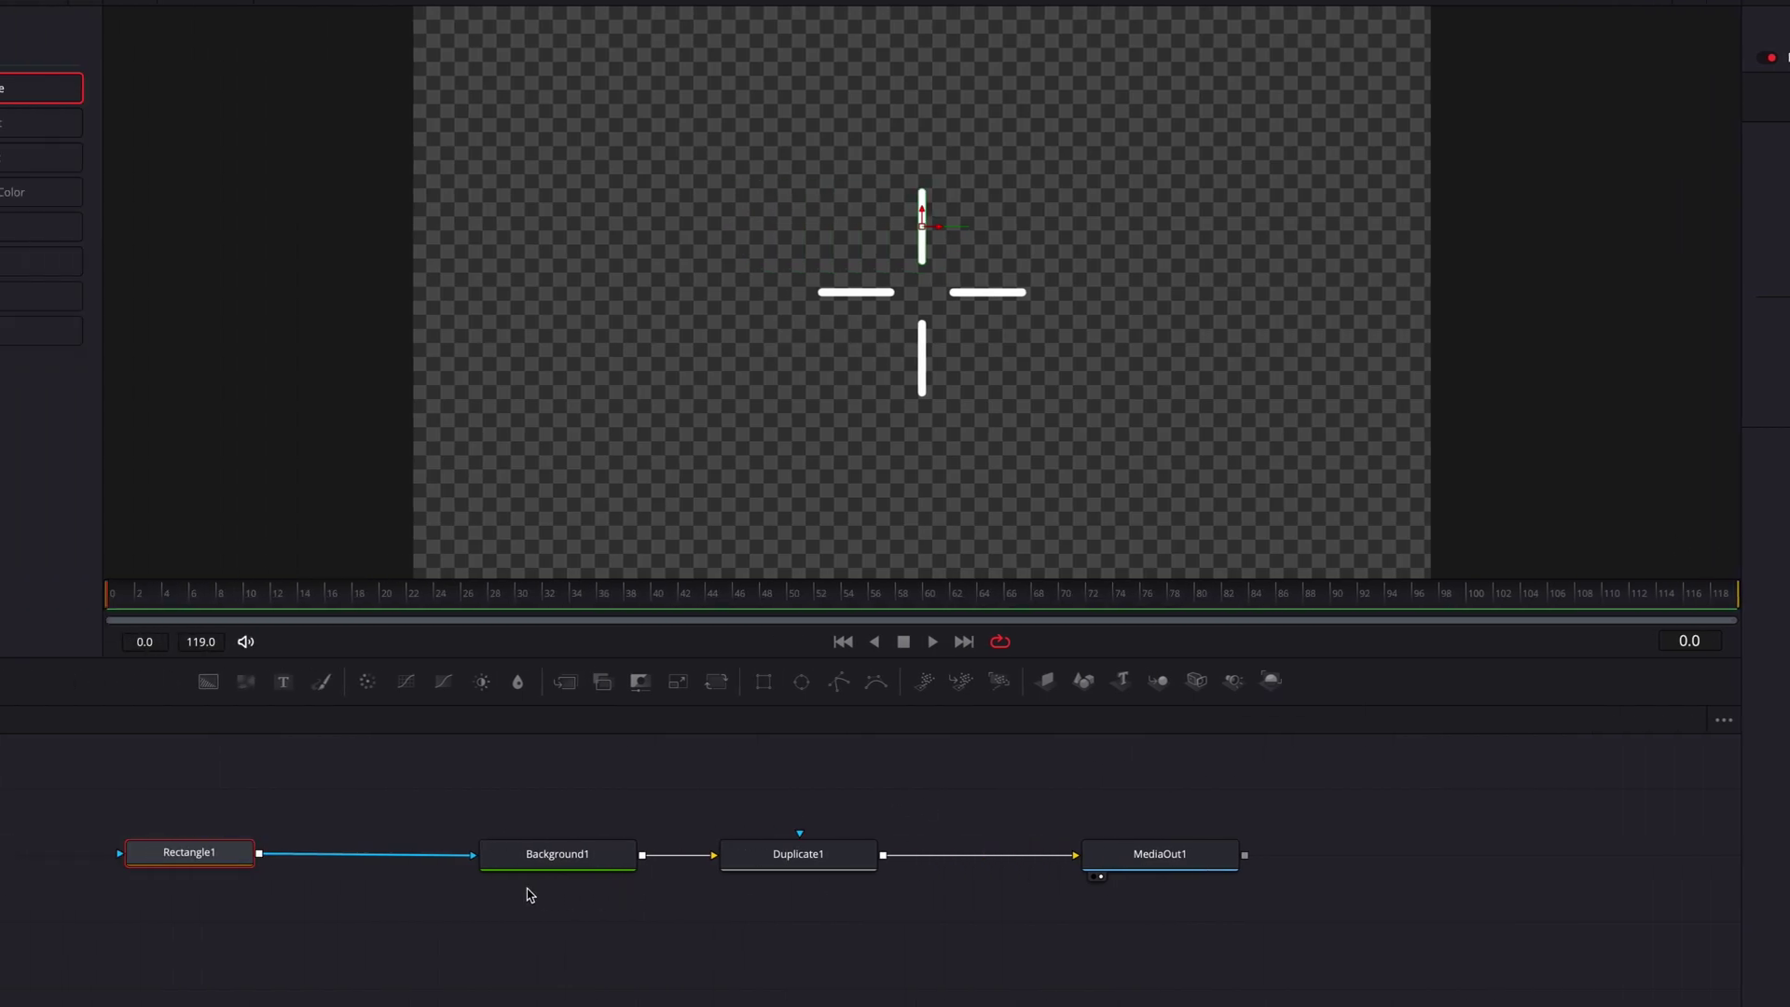
Step: Duplicate Rectangle1 as Rectangle1_1 and set its Paint Mode to Multiply
drag(230, 860, 164, 862)
key(ctrl+c)
key(ctrl+v)
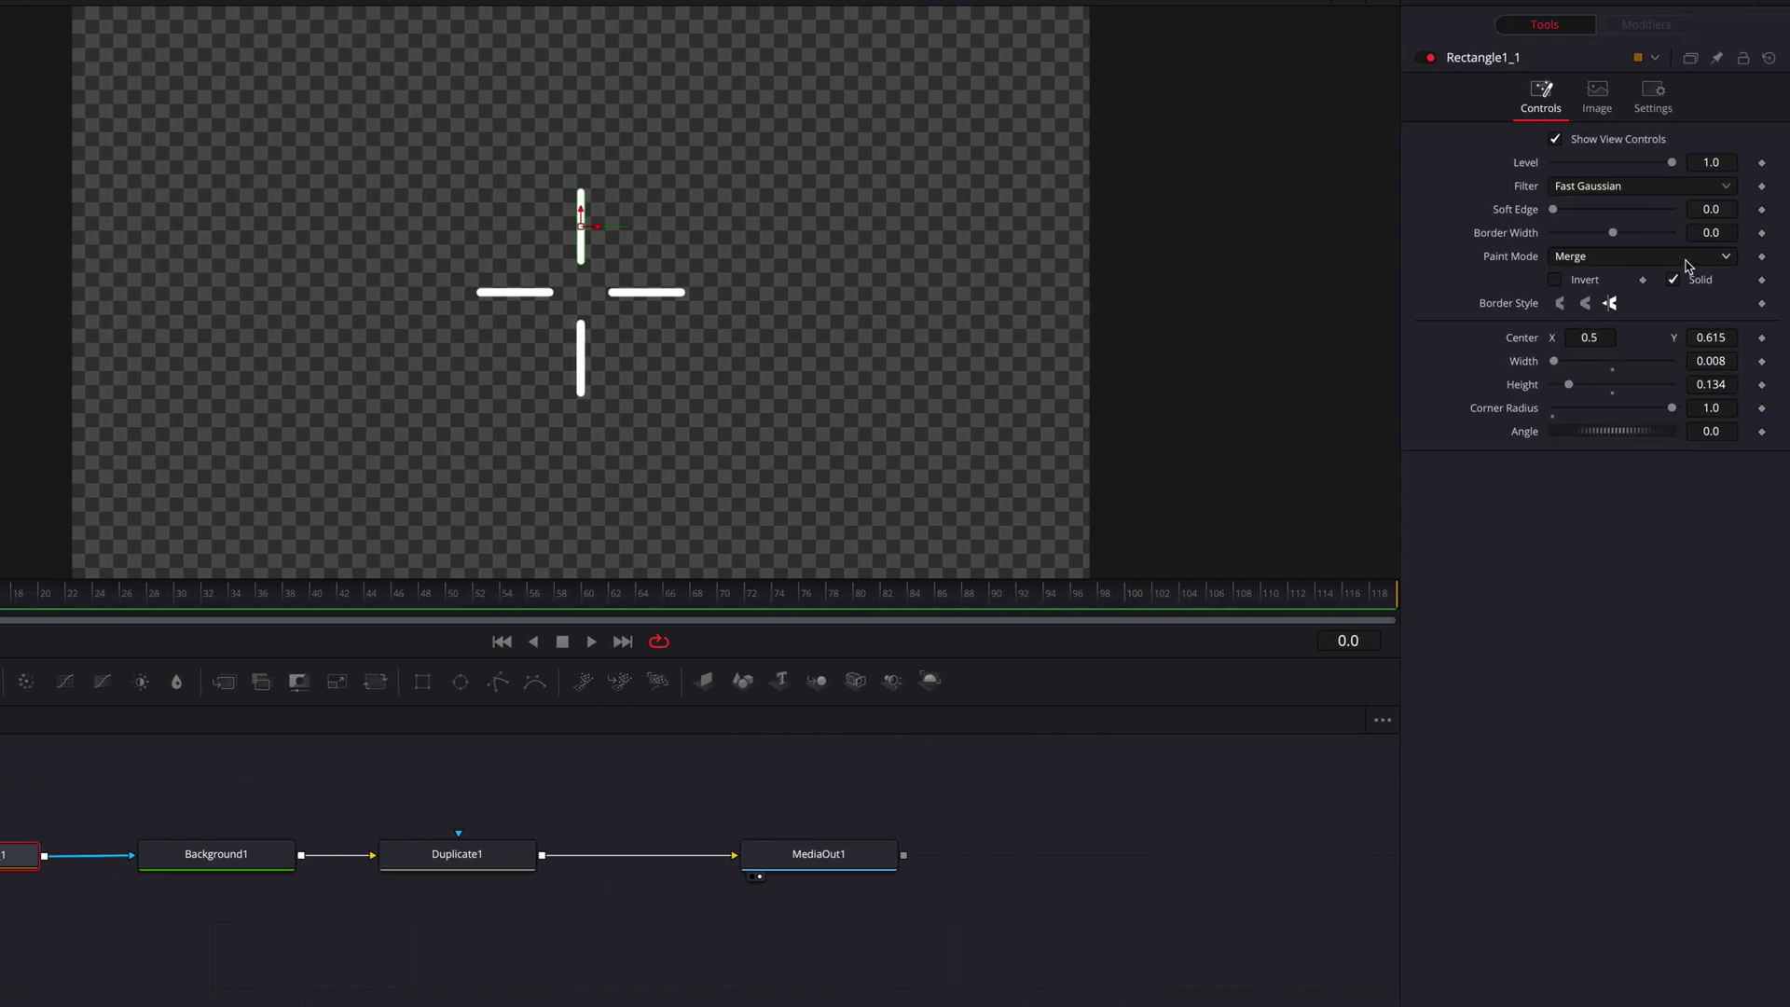
click(1685, 259)
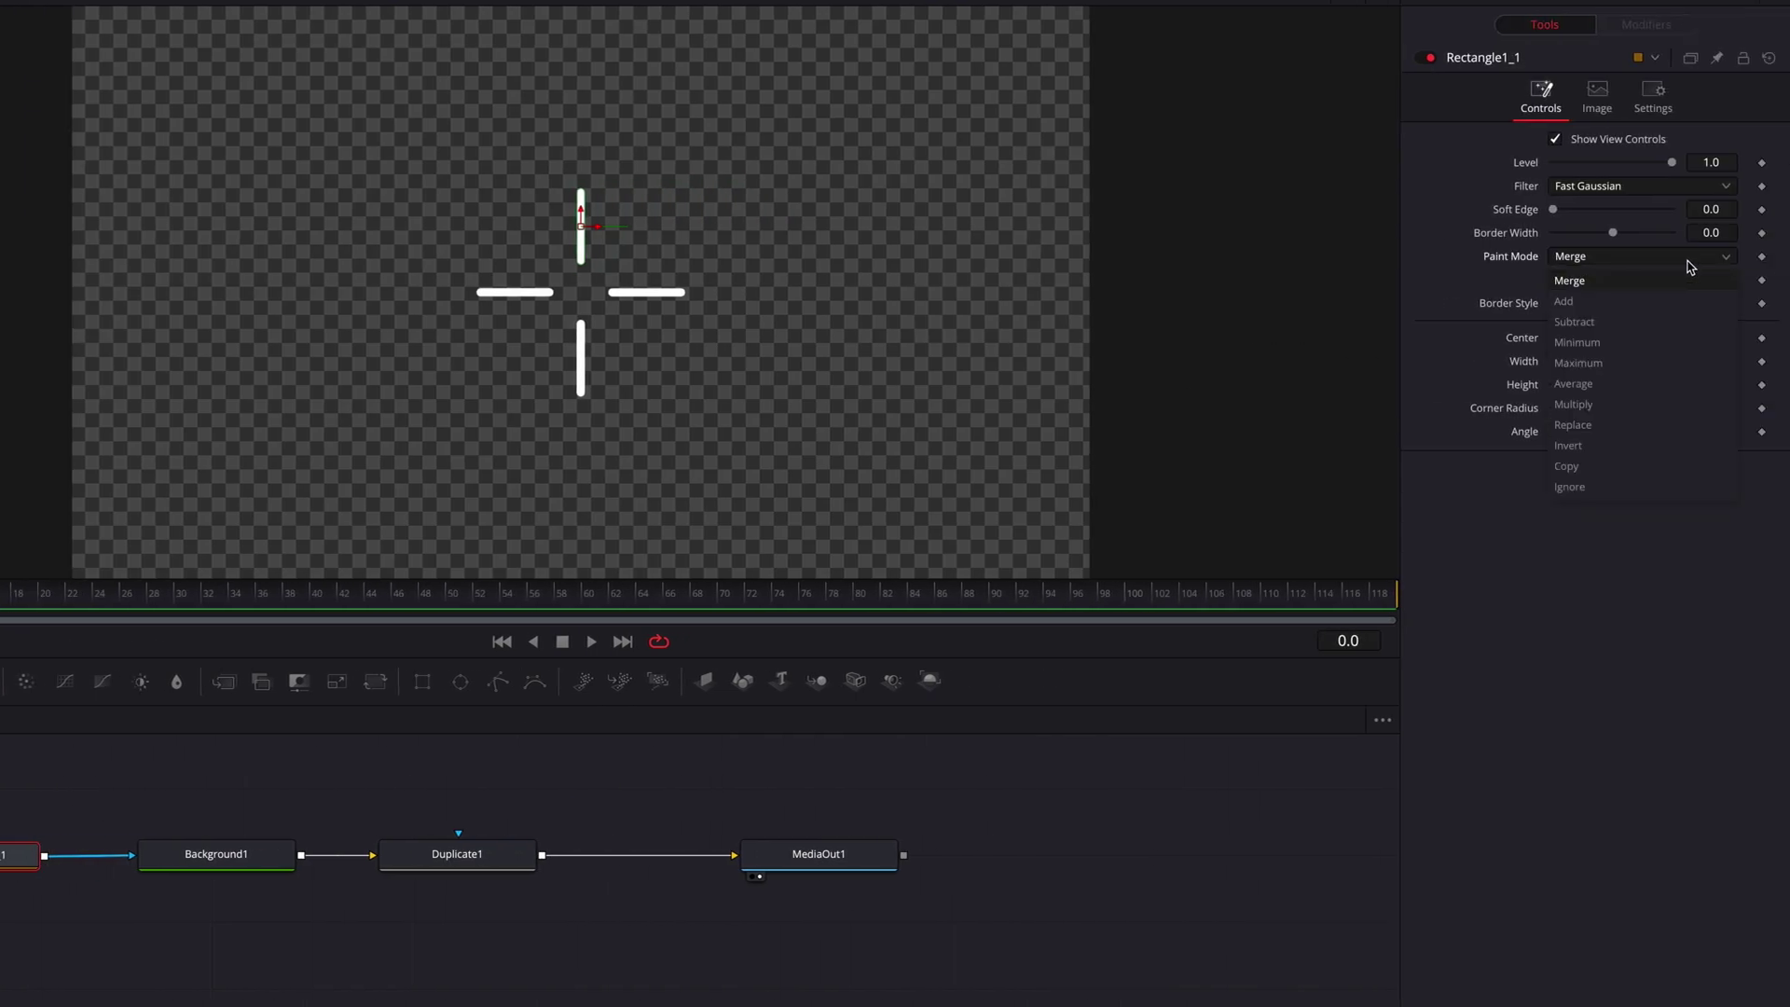
click(1683, 406)
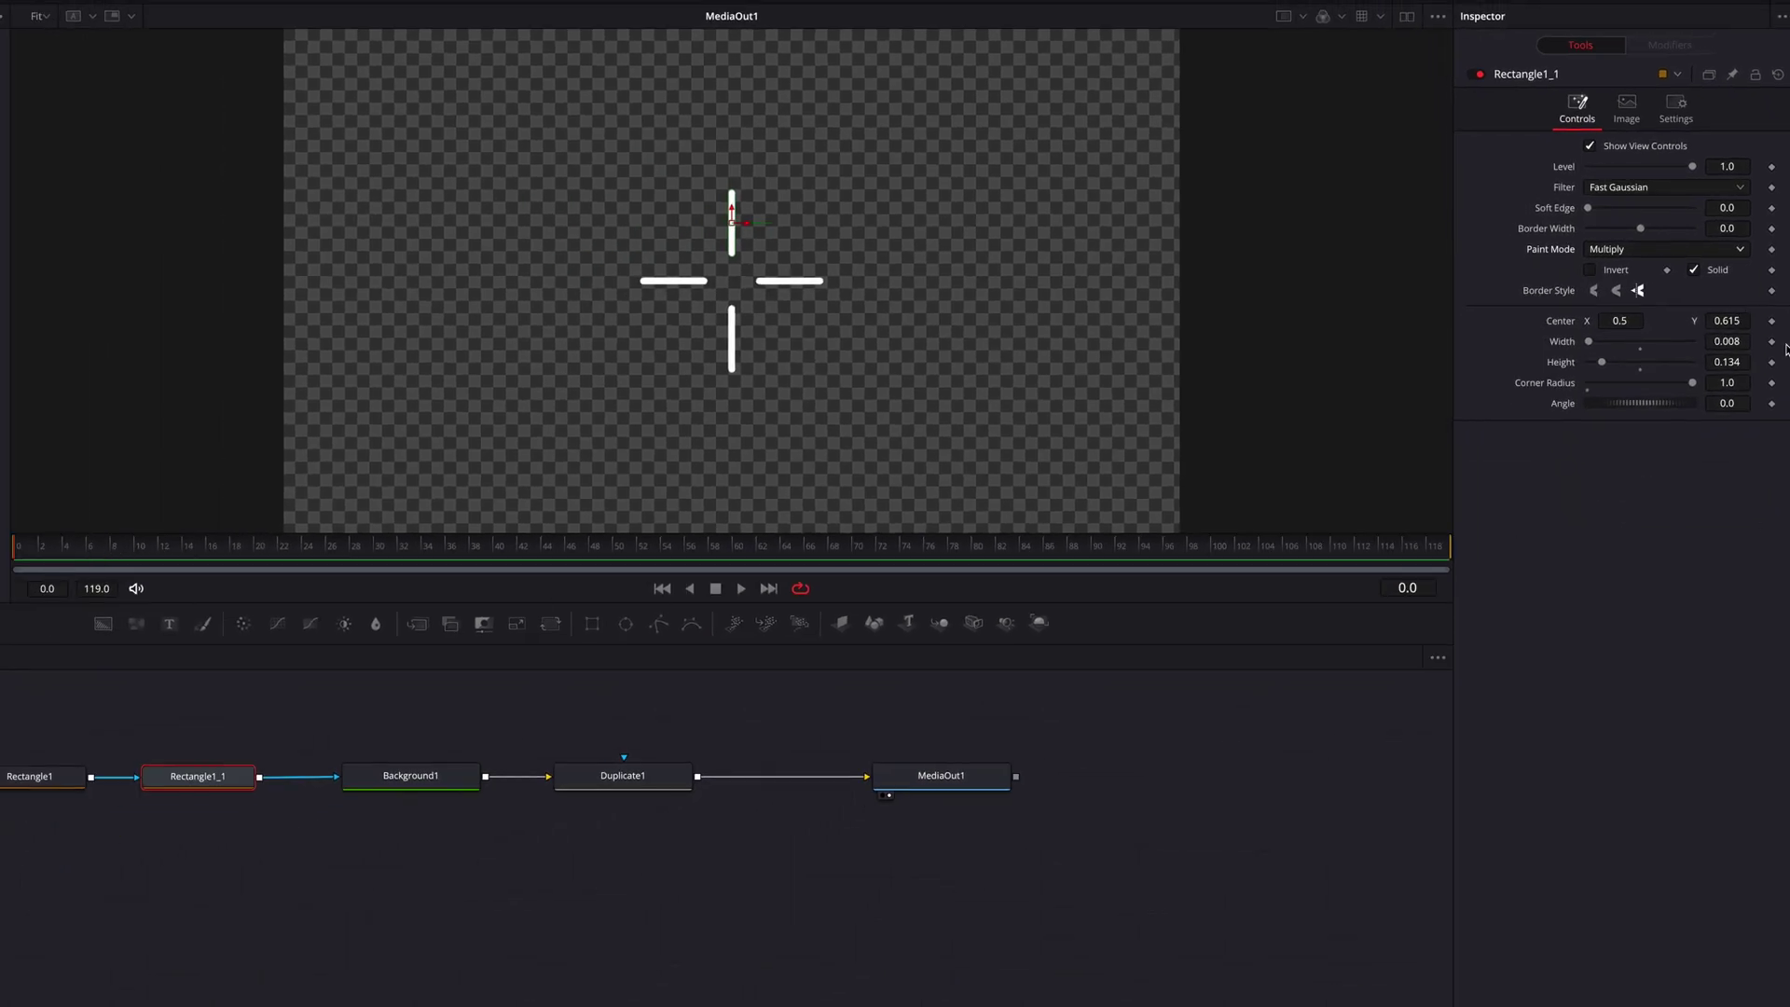
Step: Keyframe Rectangle1_1's Center at frame 12, with Center Y 0.755 at frame 24 and 0.48 at frame 0
click(159, 552)
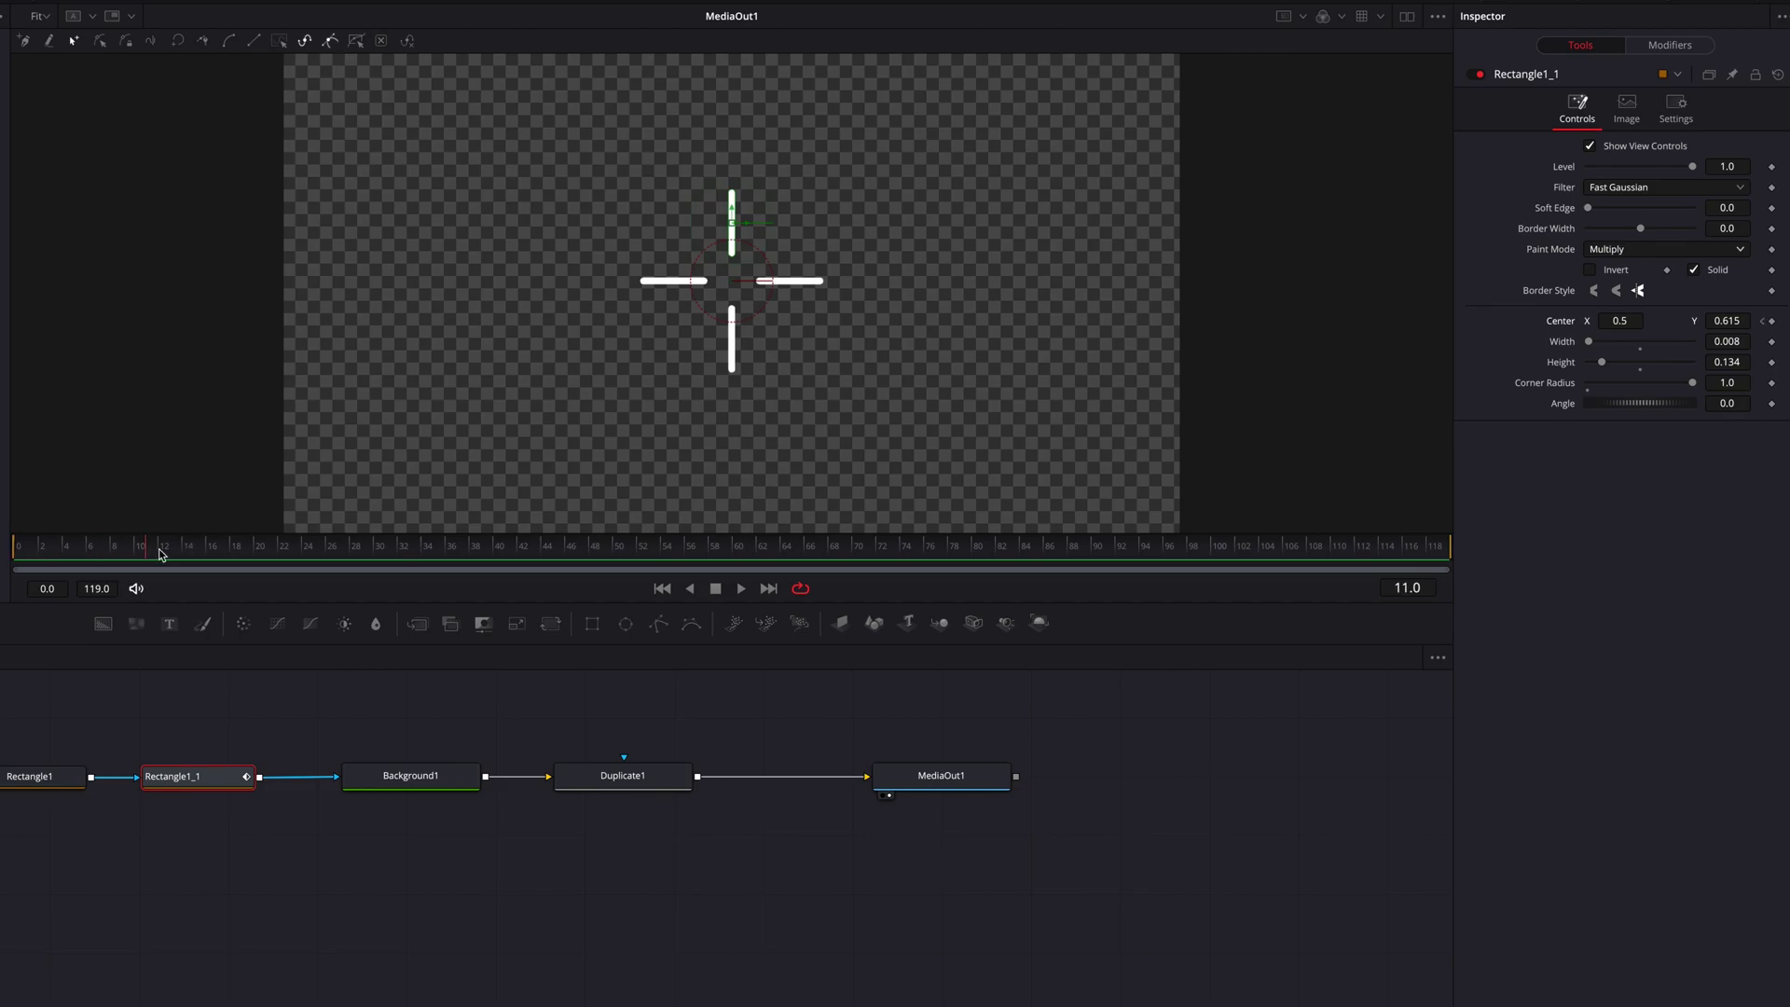
drag(159, 552, 163, 553)
click(1771, 322)
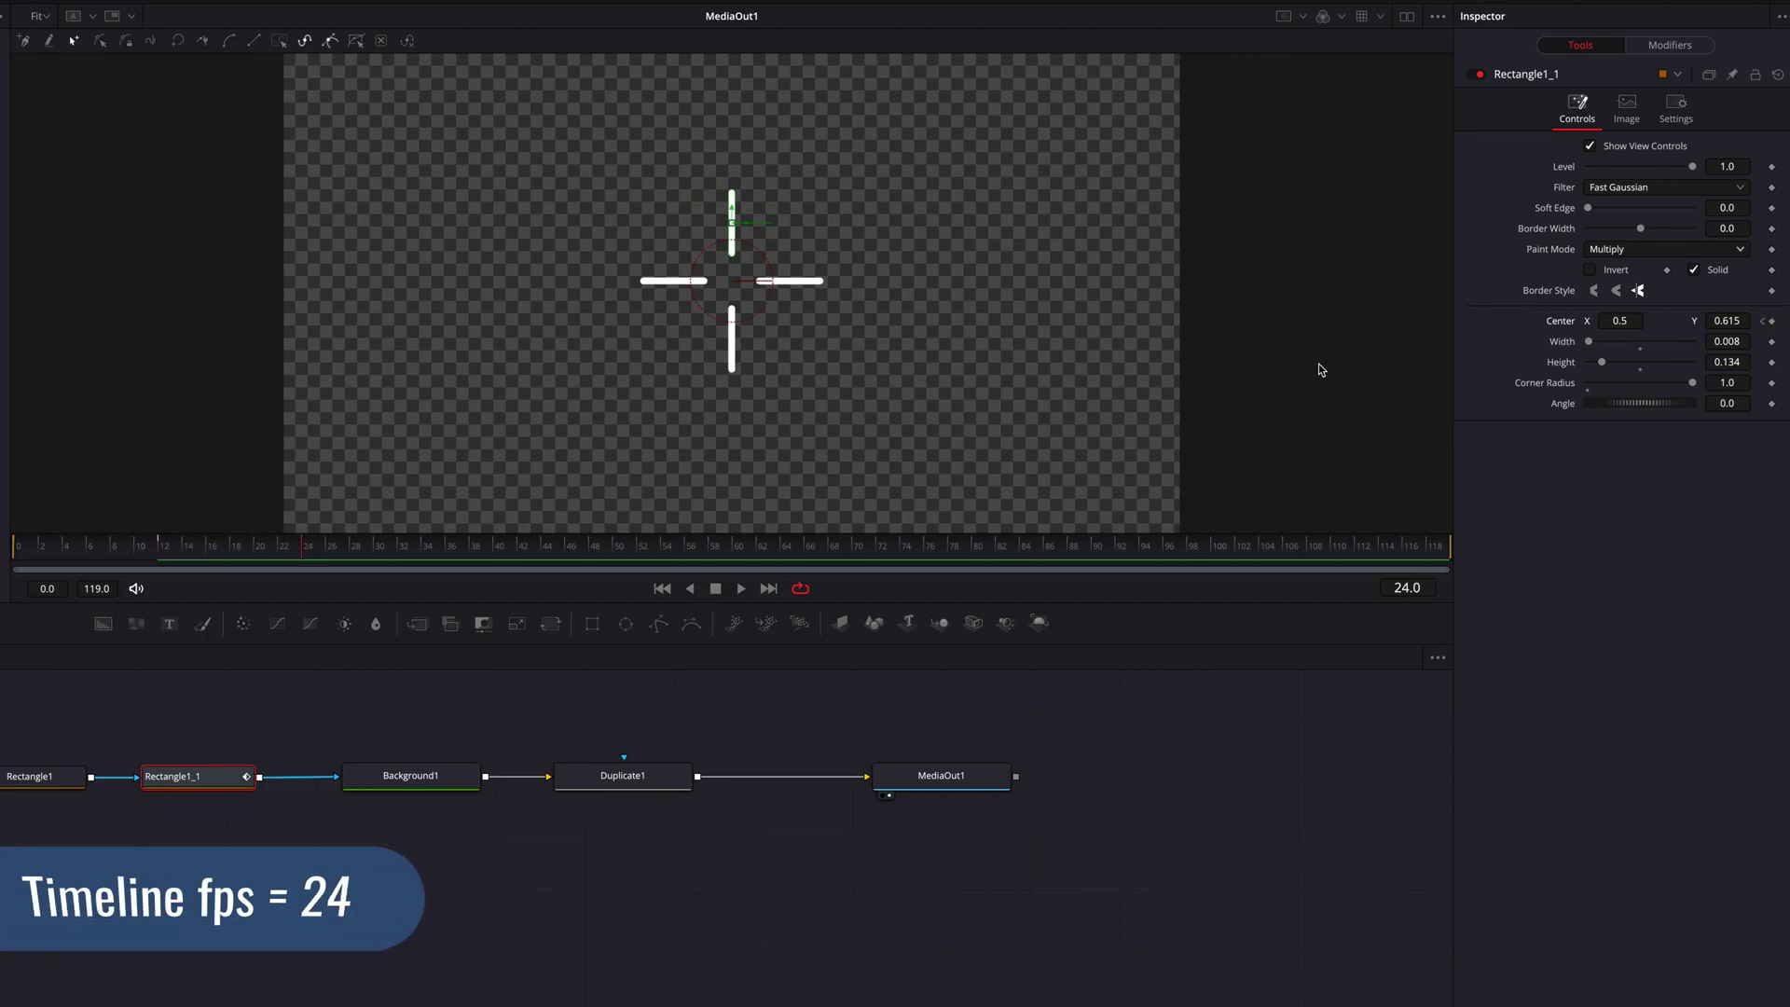
click(1772, 322)
mouse_move(1731, 321)
mouse_down()
mouse_move(1785, 321)
mouse_move(1767, 320)
mouse_up()
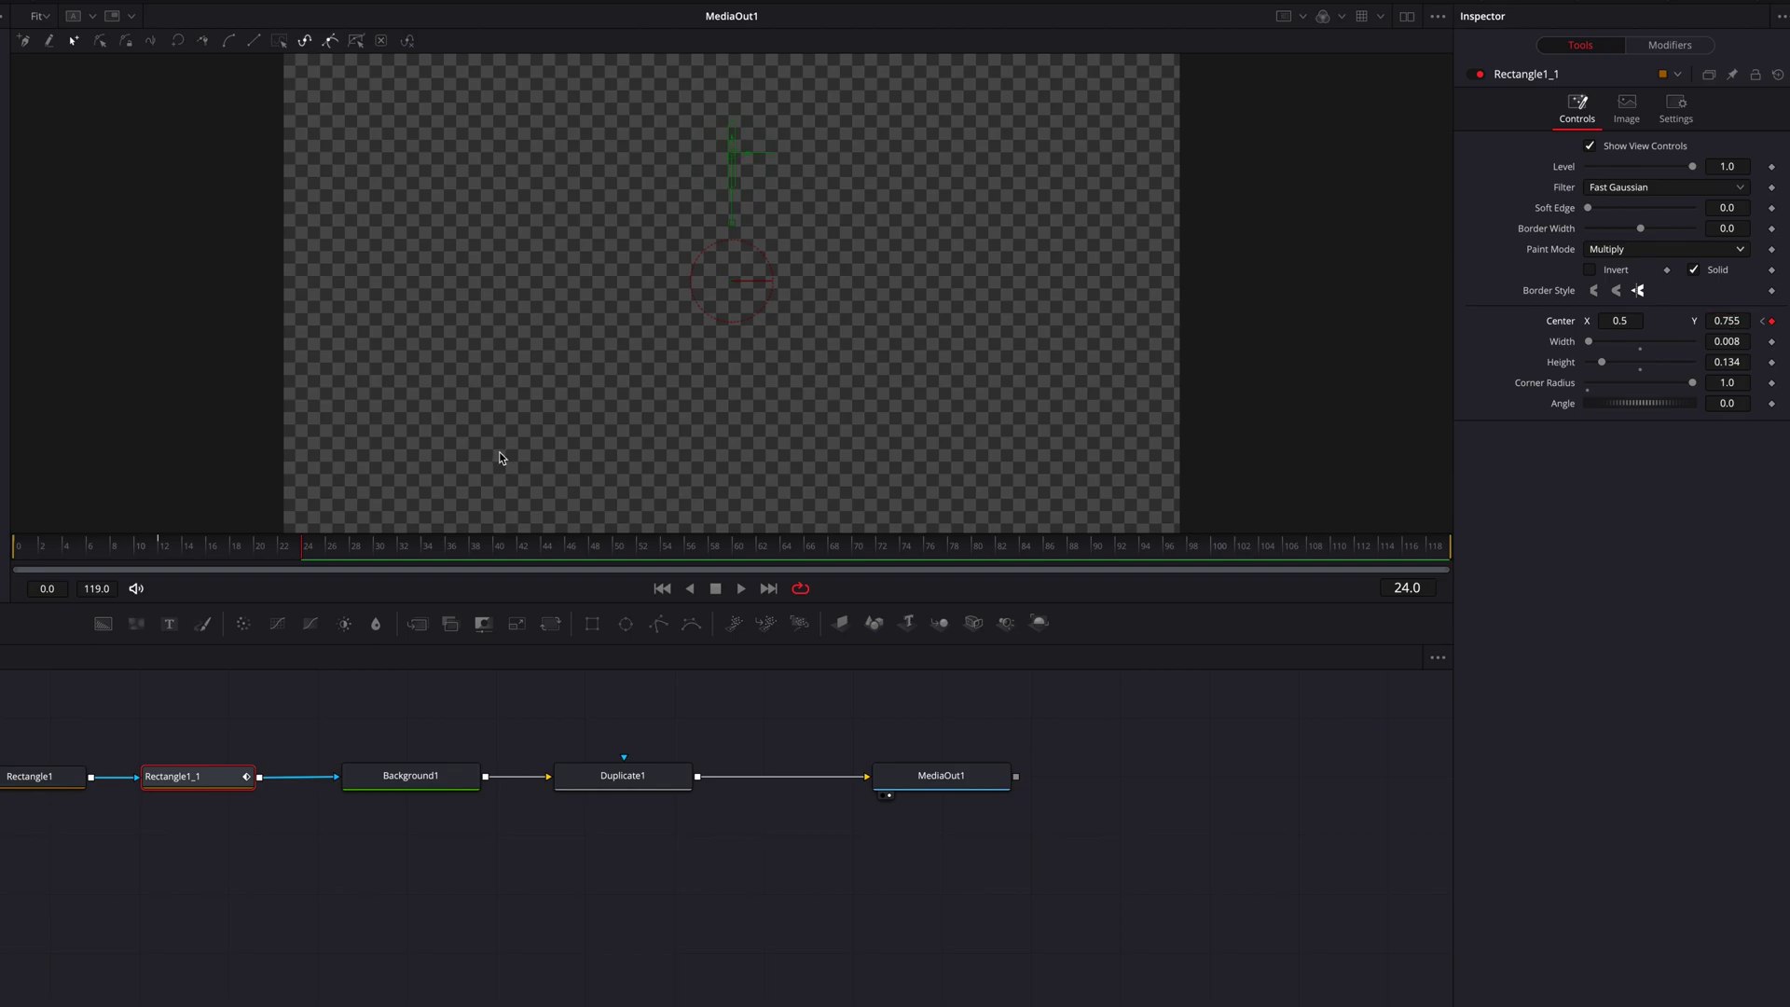
drag(158, 549, 7, 550)
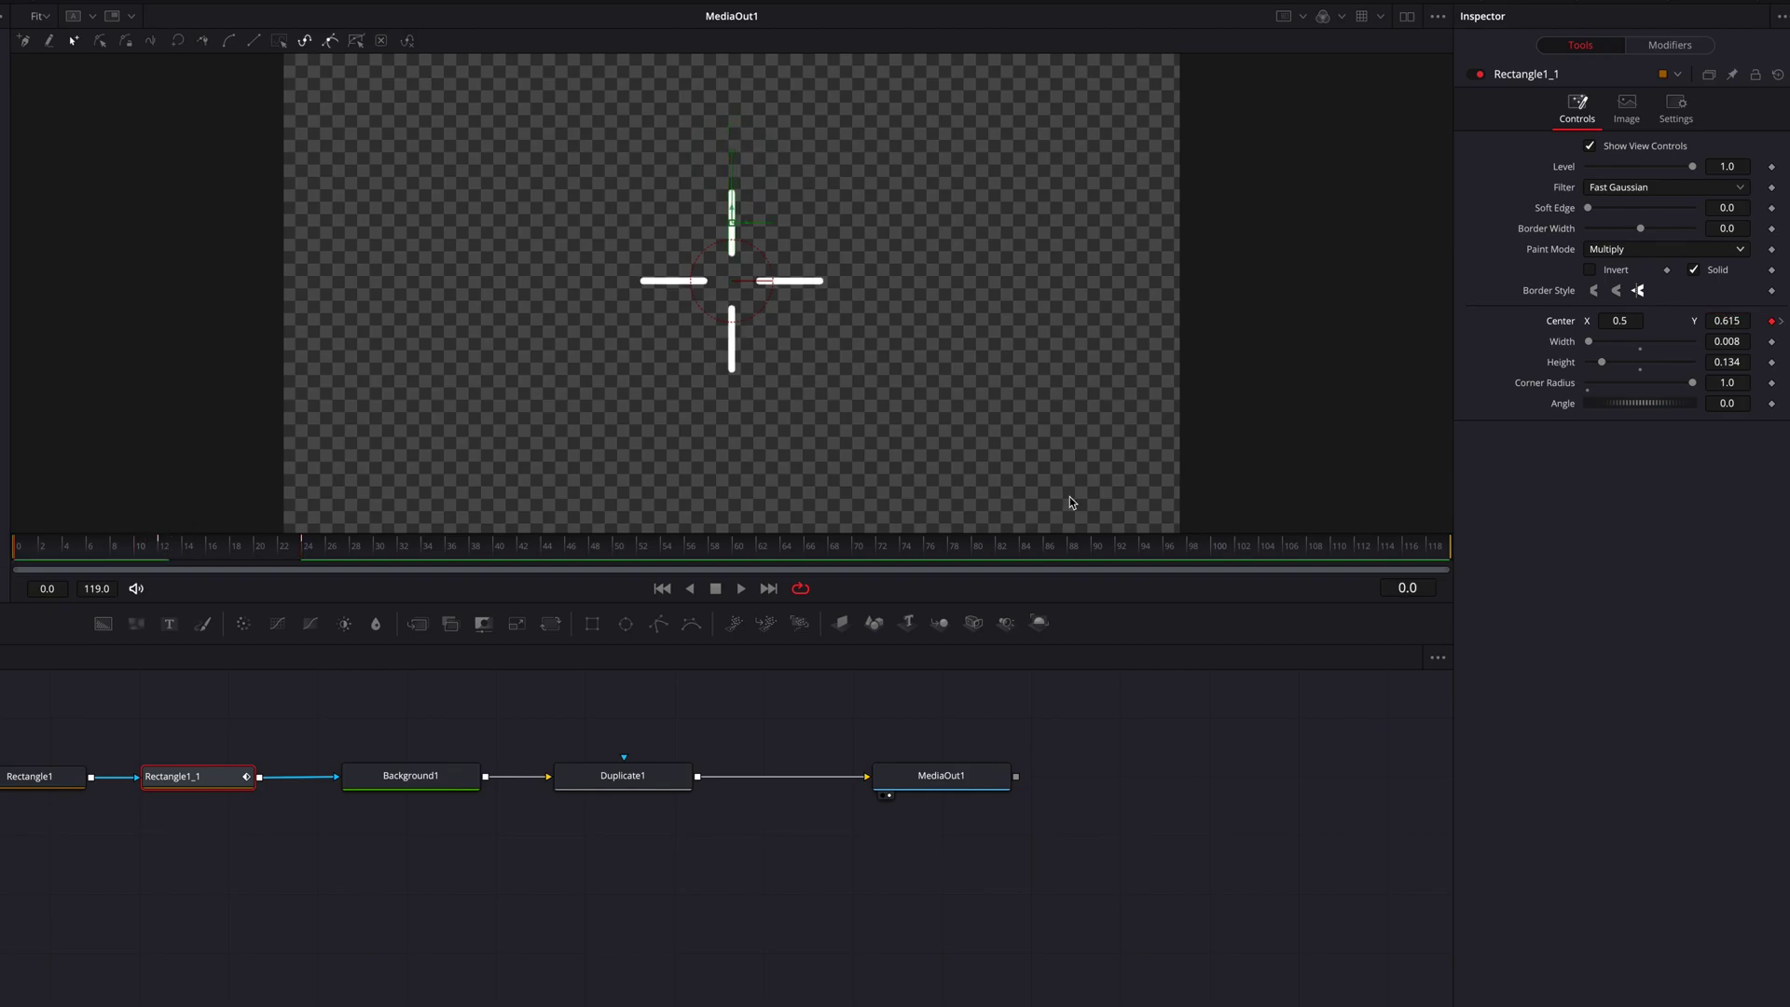
drag(1730, 321, 1678, 320)
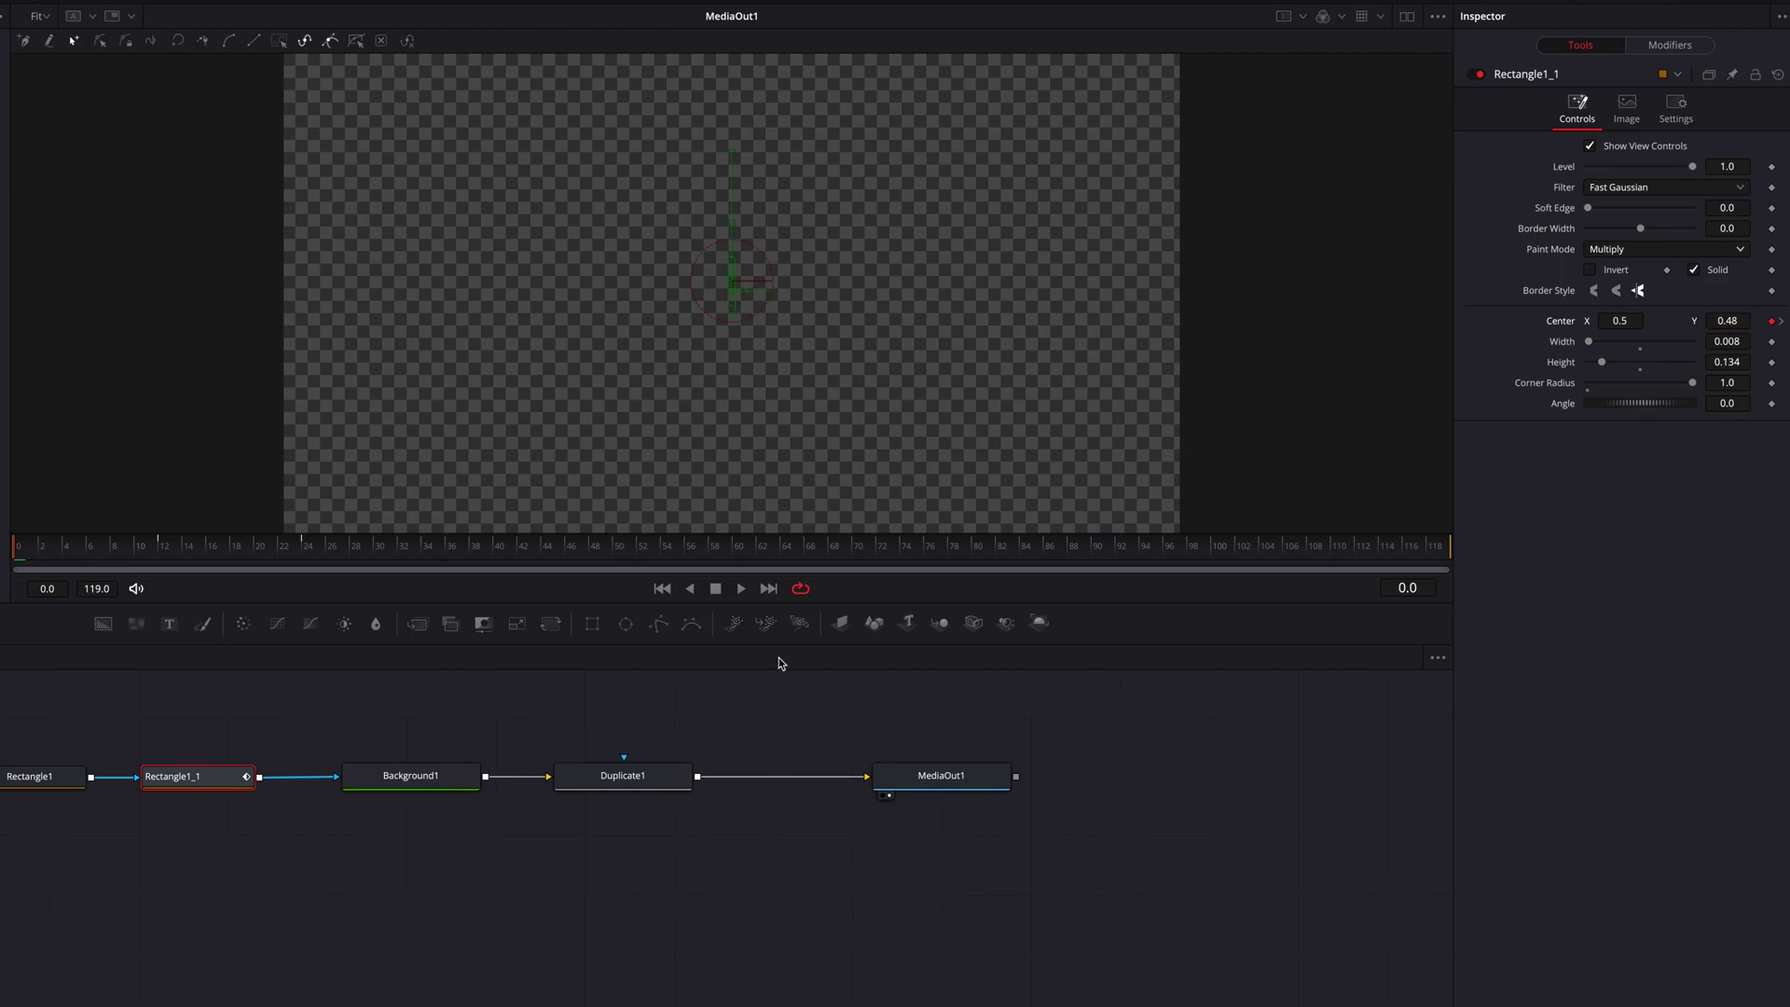
Step: In the Spline editor, smooth all Center keyframes of Rectangle1_1 and lengthen their handles for stronger easing
click(1459, 14)
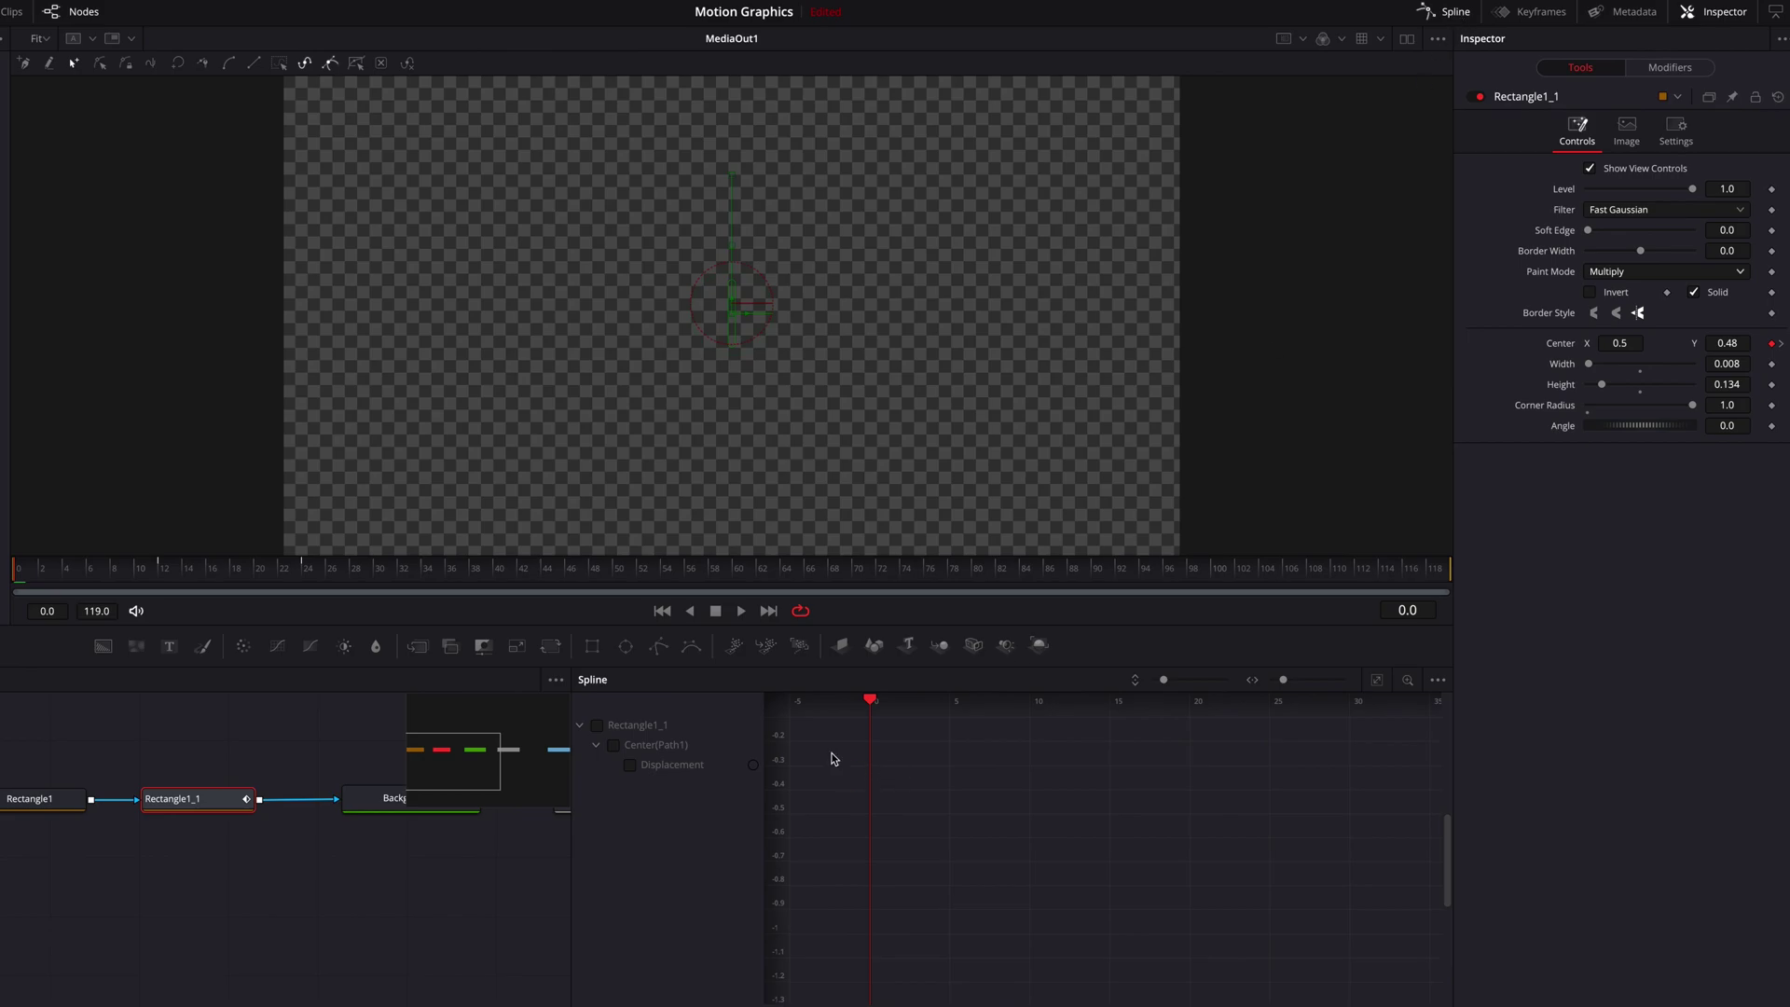
click(614, 744)
drag(827, 720, 1314, 988)
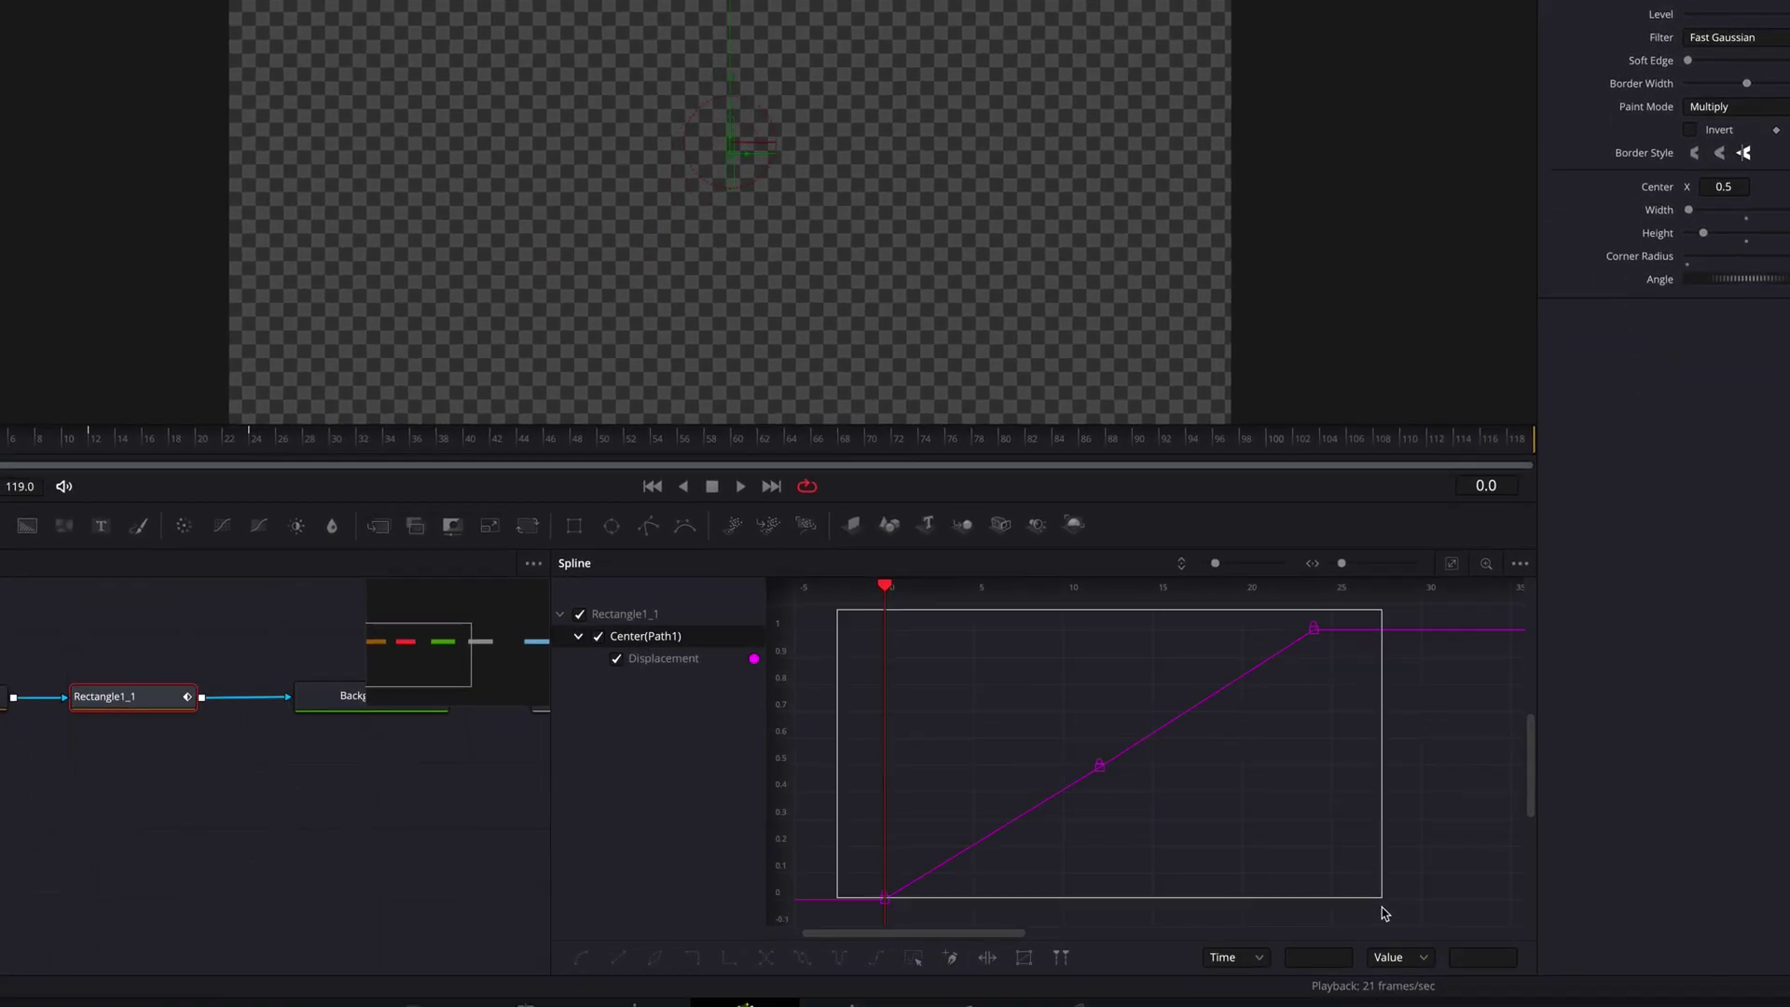
drag(1382, 907, 1383, 910)
key(f)
drag(956, 899, 904, 793)
drag(1027, 766, 937, 766)
drag(1171, 766, 1311, 766)
drag(1243, 627, 1180, 627)
Step: Preview the eased animation, stopping at frame 12 with Rectangle1_1 selected
click(1438, 11)
click(600, 862)
key(space)
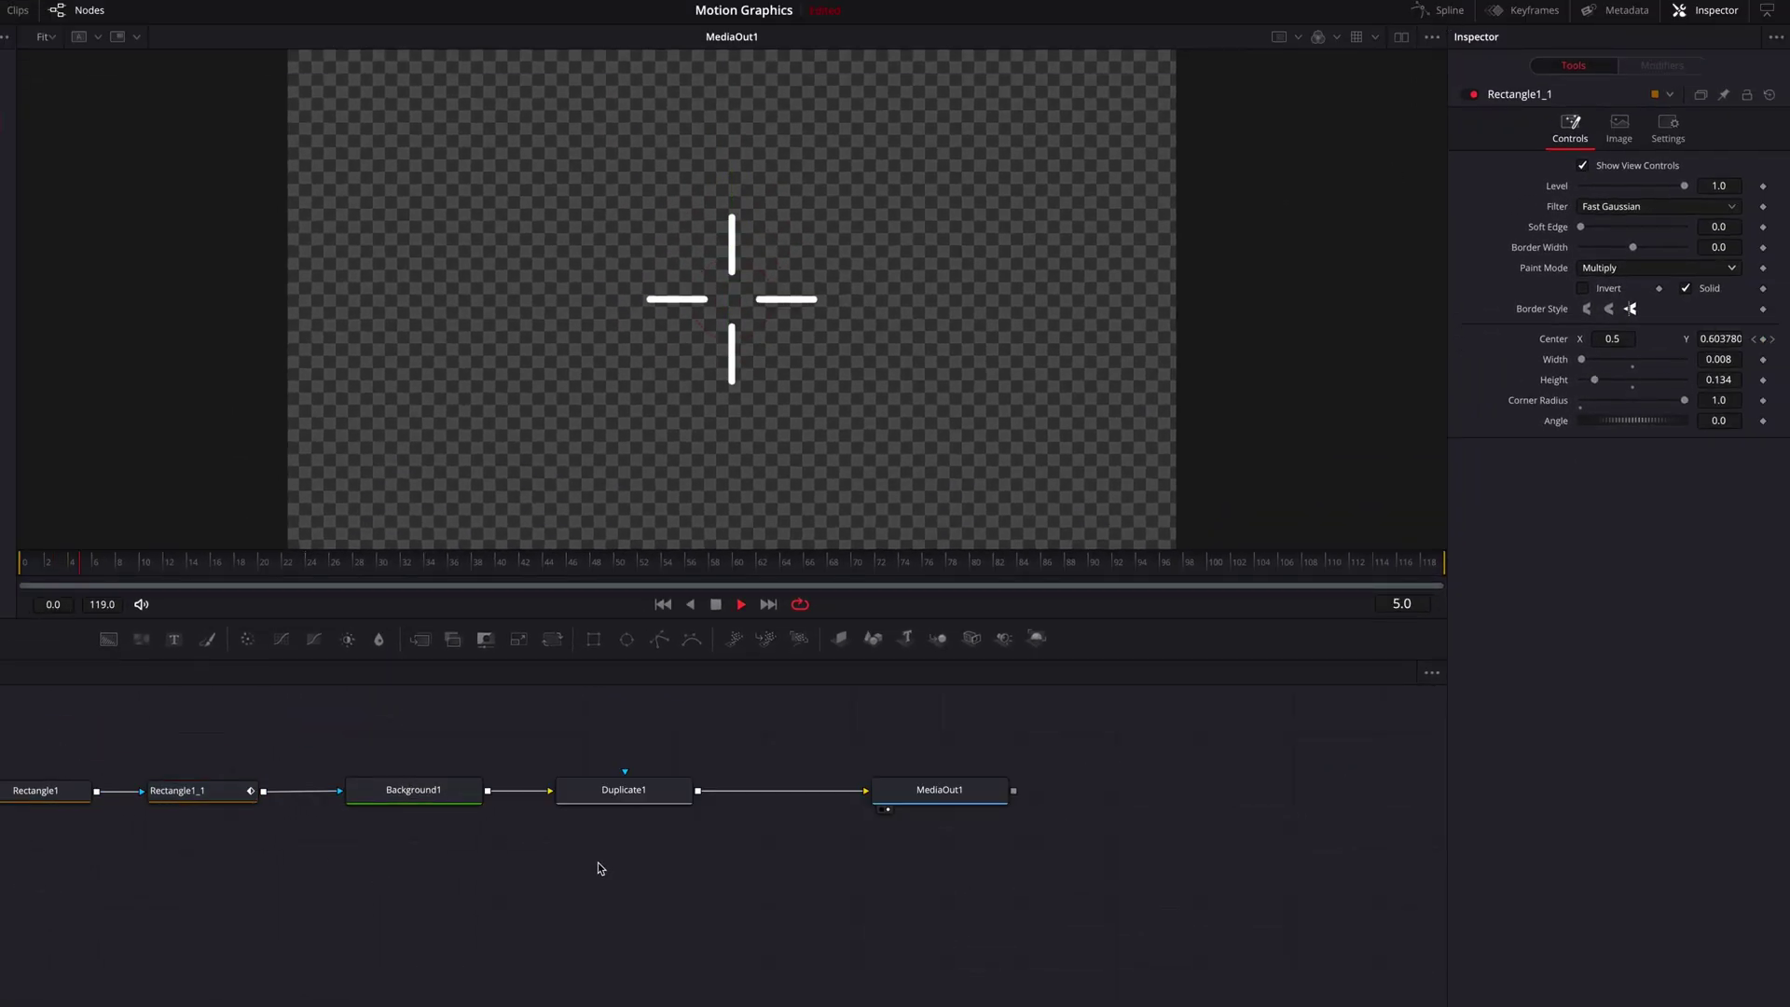
key(space)
key(space)
key(space)
click(191, 790)
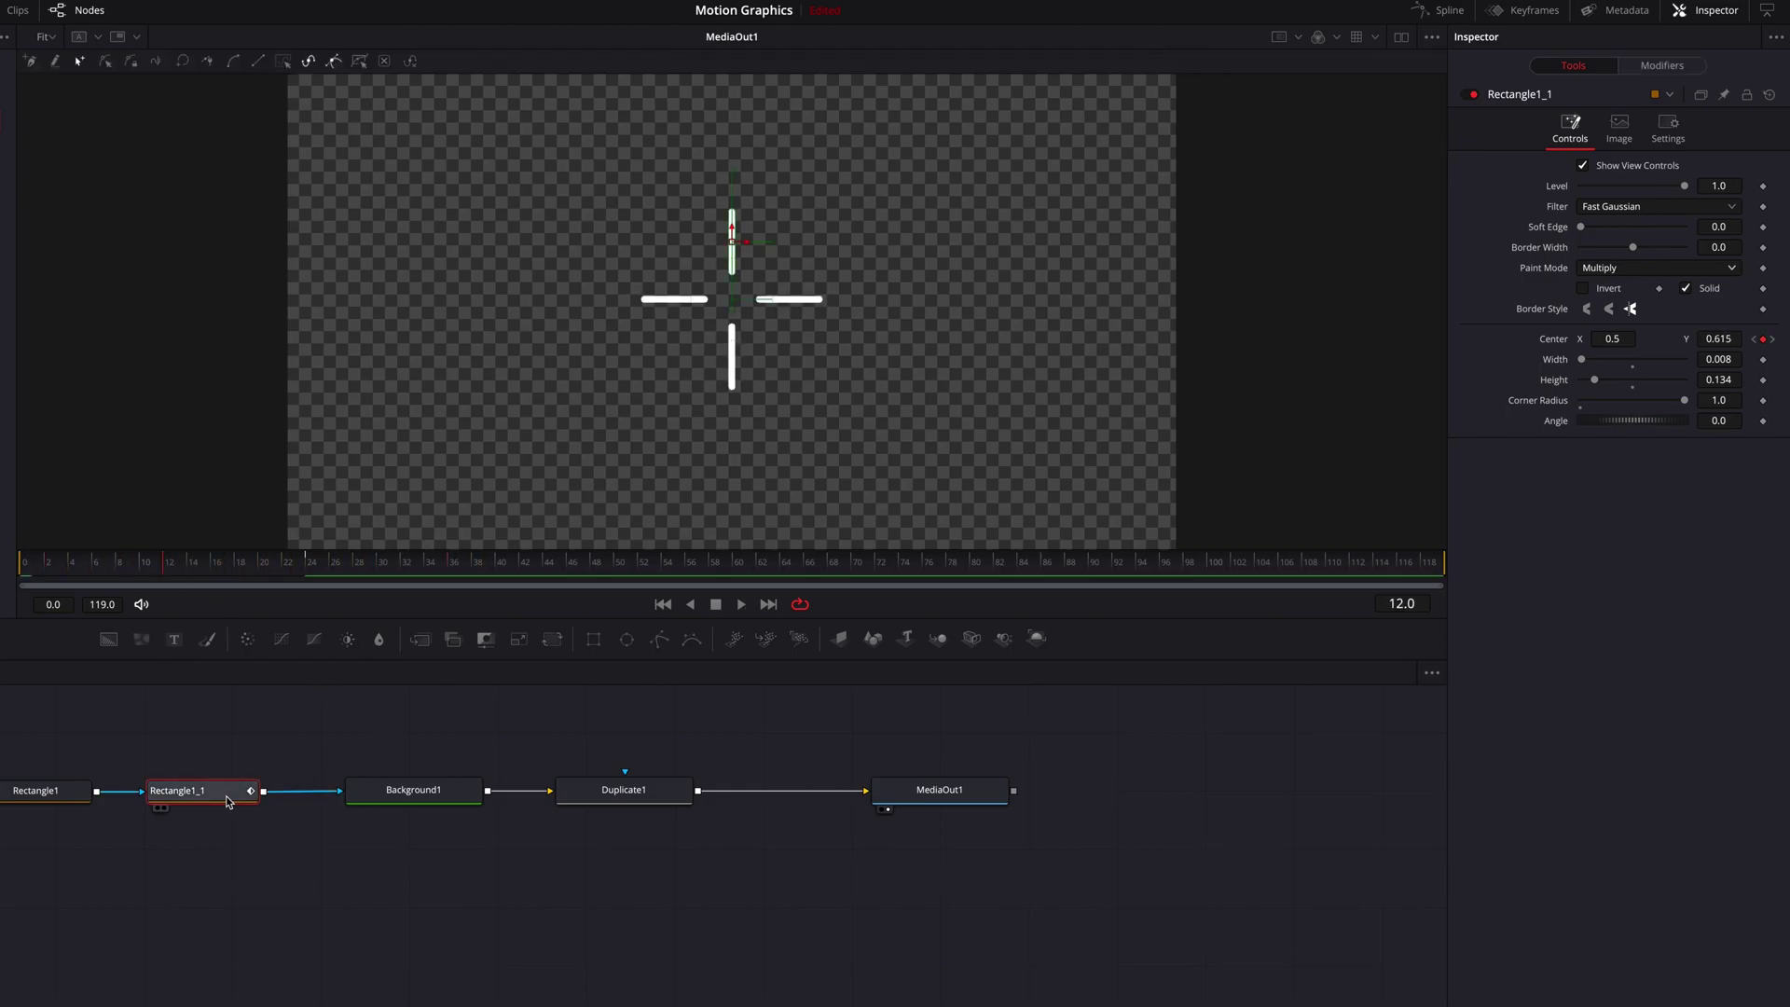
Step: Add a Center keyframe at frame 34 and select all four Displacement keyframes
click(1440, 10)
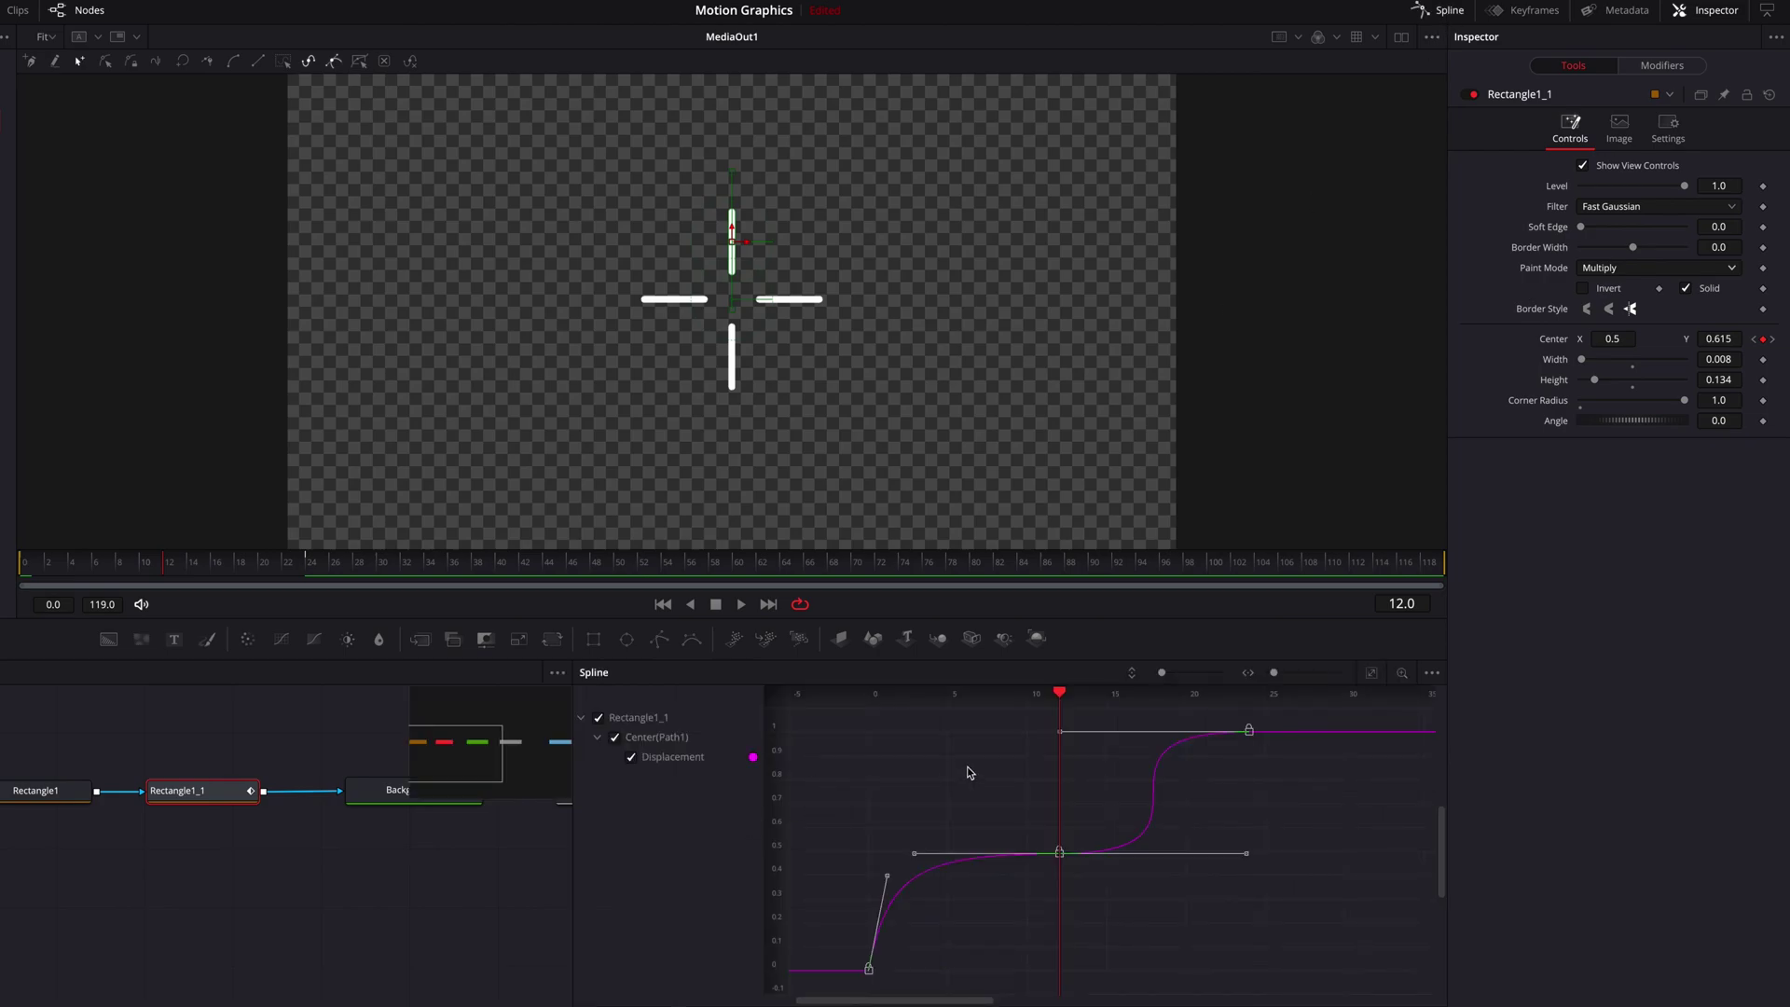
mouse_move(293, 567)
mouse_down()
mouse_move(324, 570)
mouse_move(116, 567)
mouse_move(308, 575)
mouse_up()
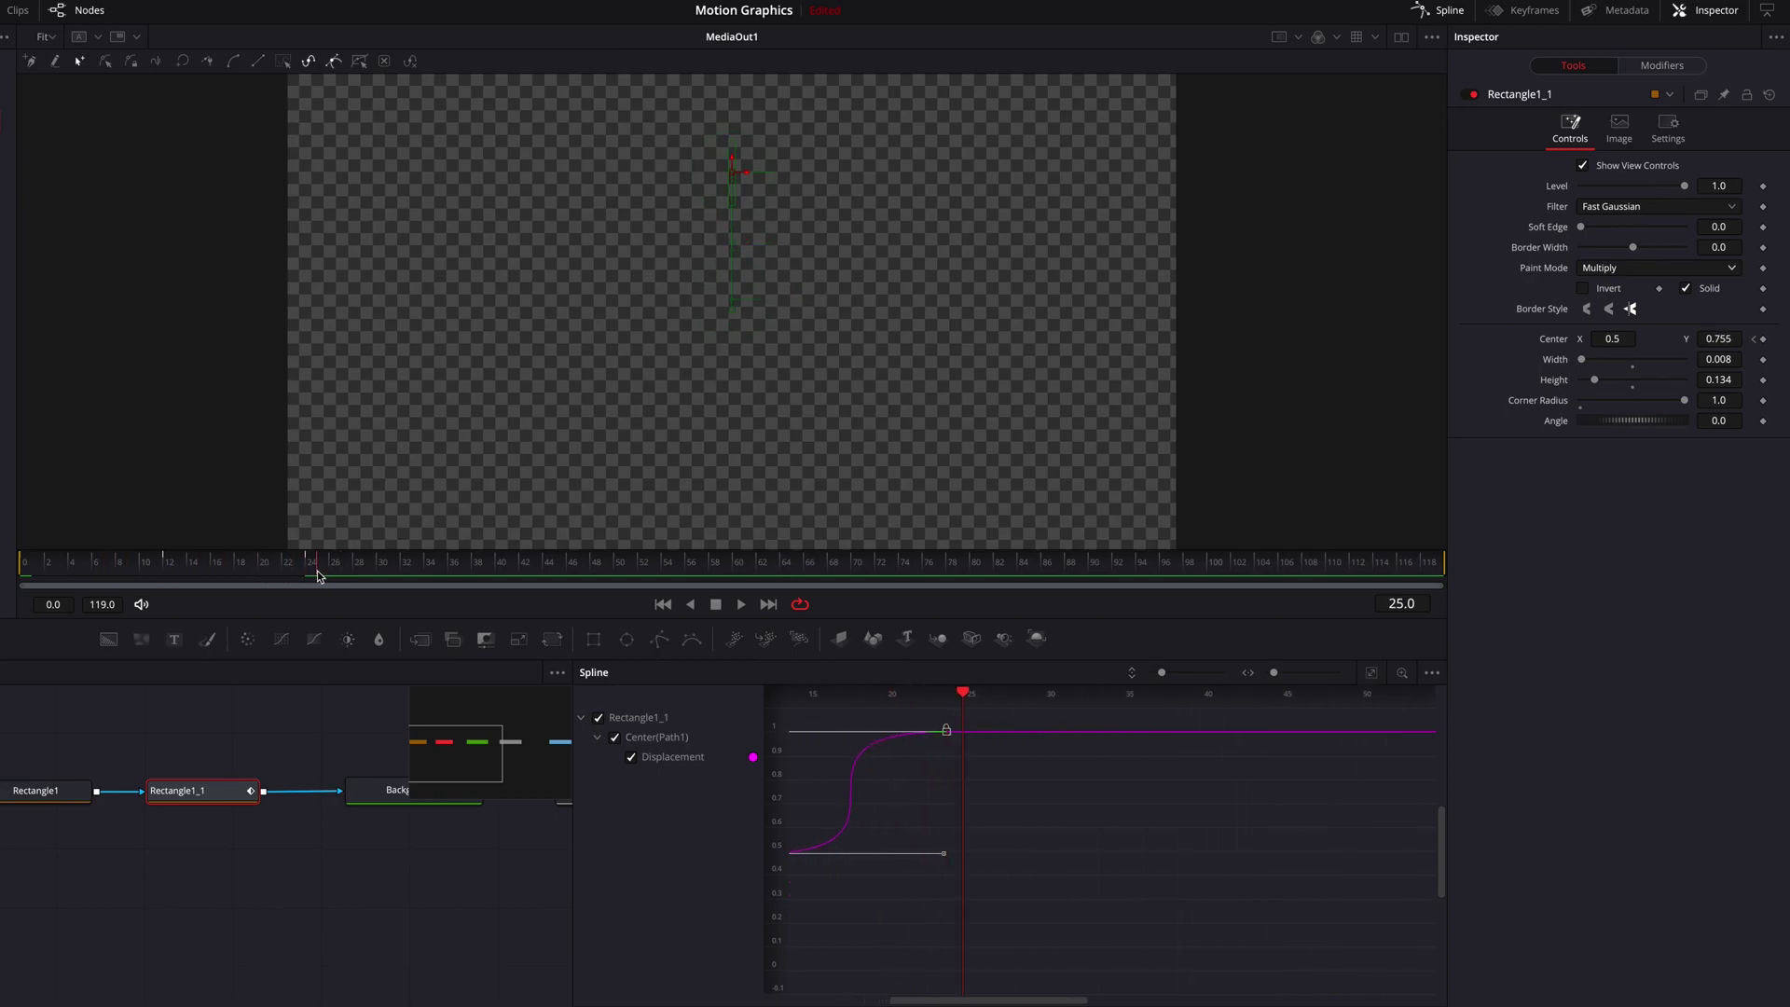
drag(309, 575, 432, 578)
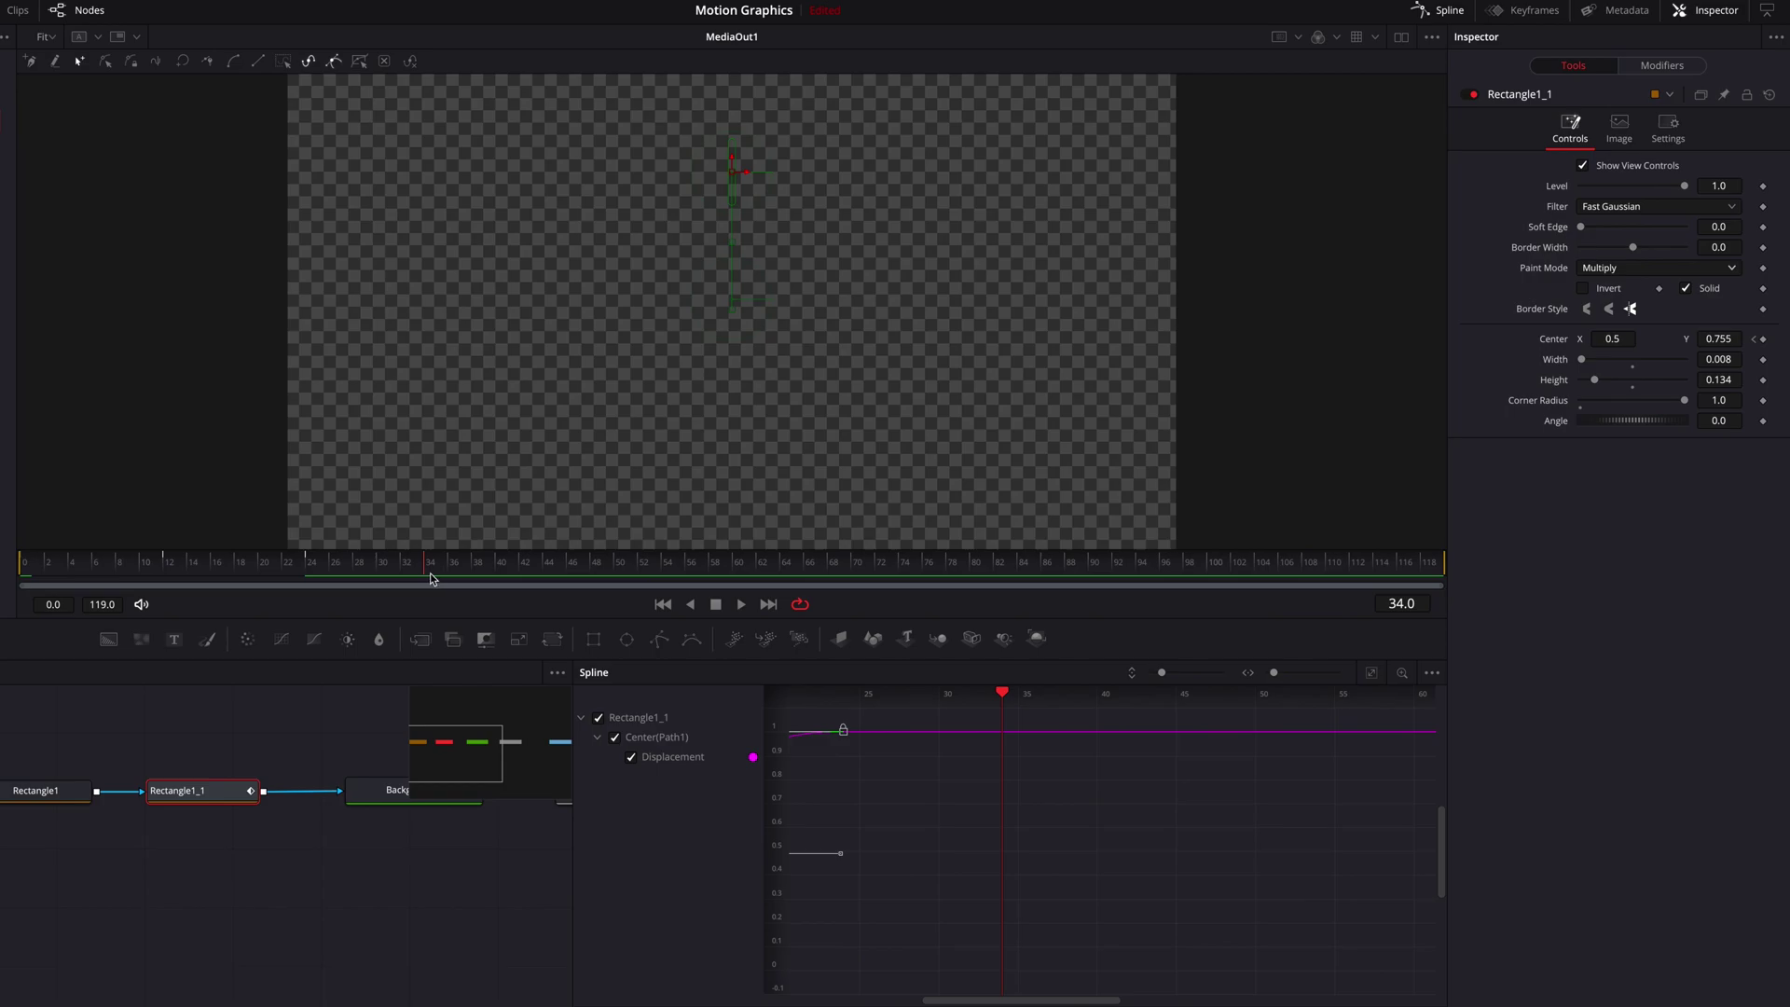
click(1764, 340)
drag(448, 563, 271, 567)
scroll(1027, 815, left, 5)
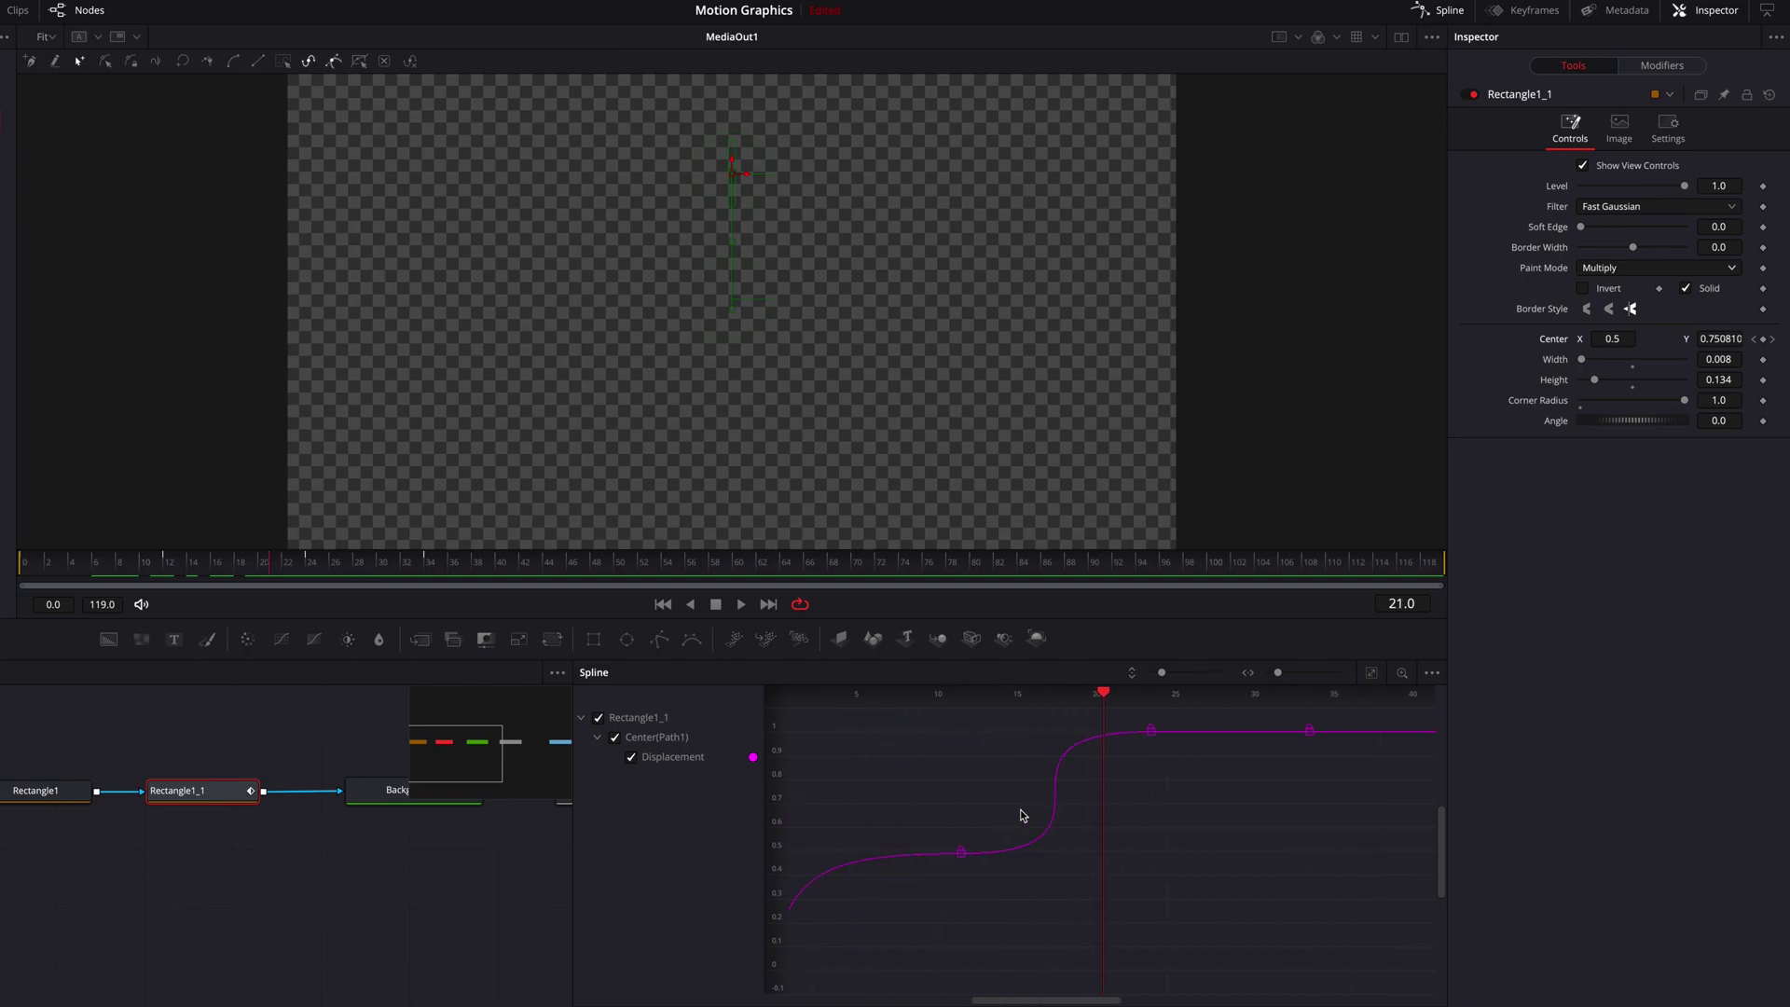
drag(799, 715, 1436, 992)
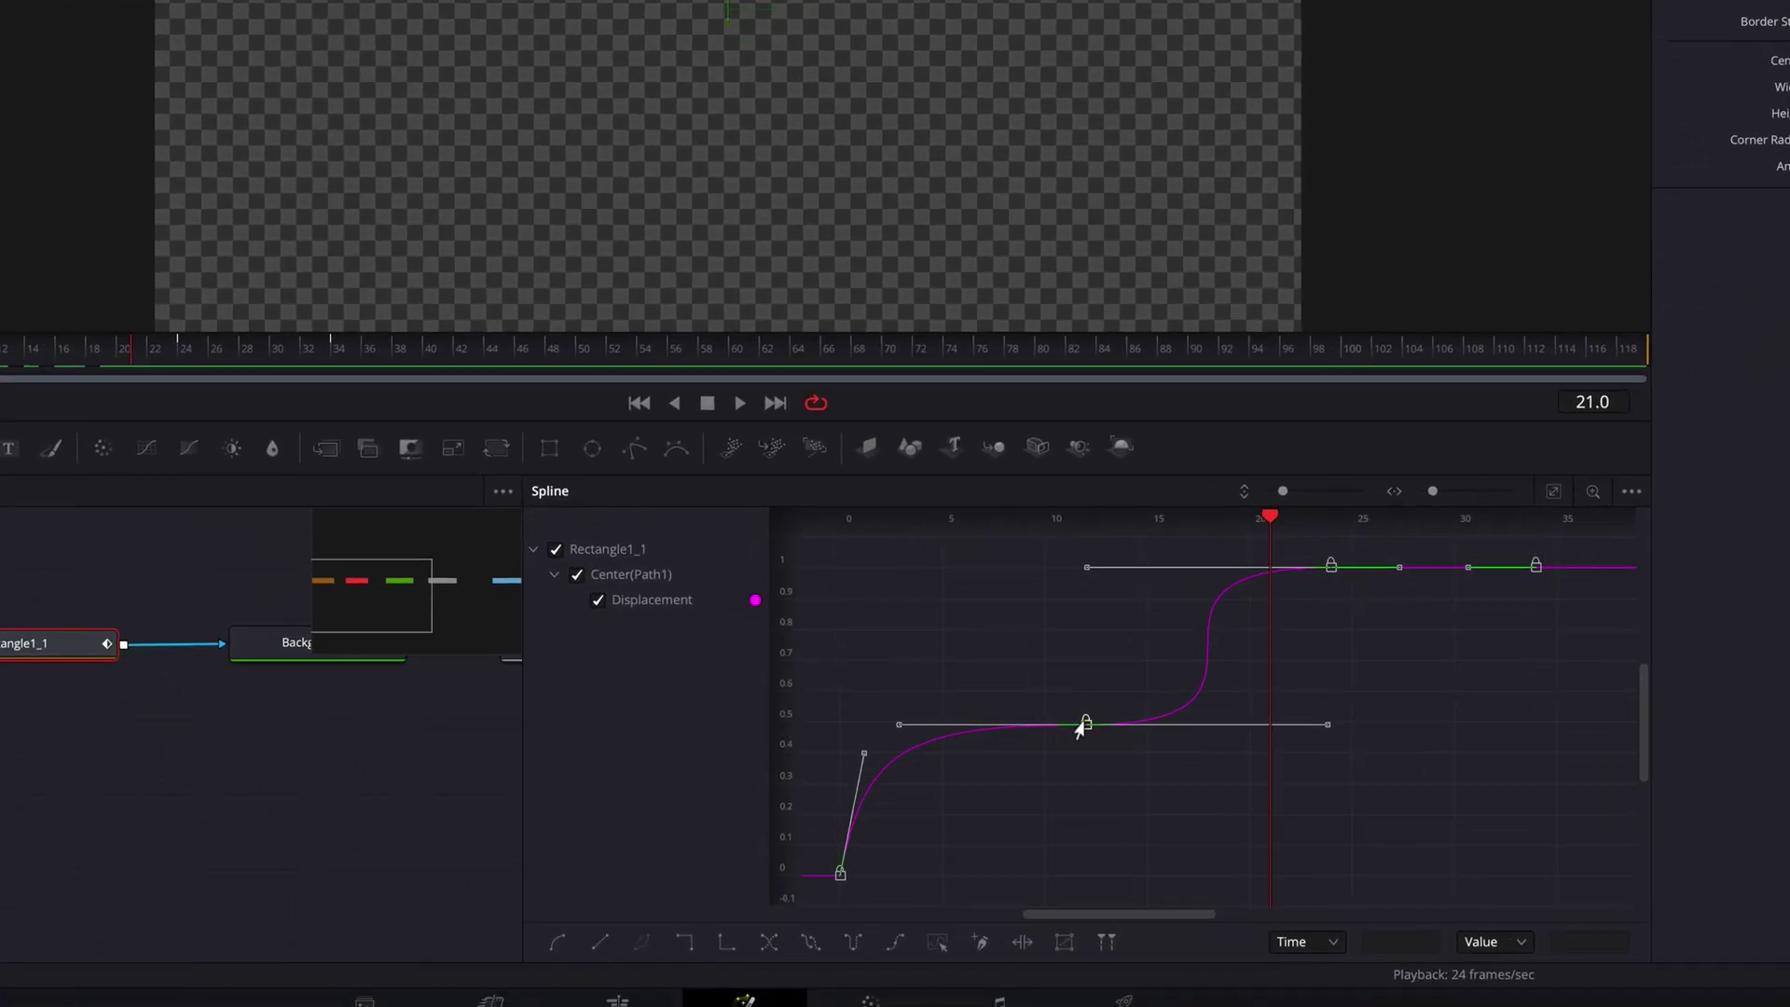
Step: Set the Displacement spline to Set Loop > Loop and play from frame 0 to preview
right_click(1008, 853)
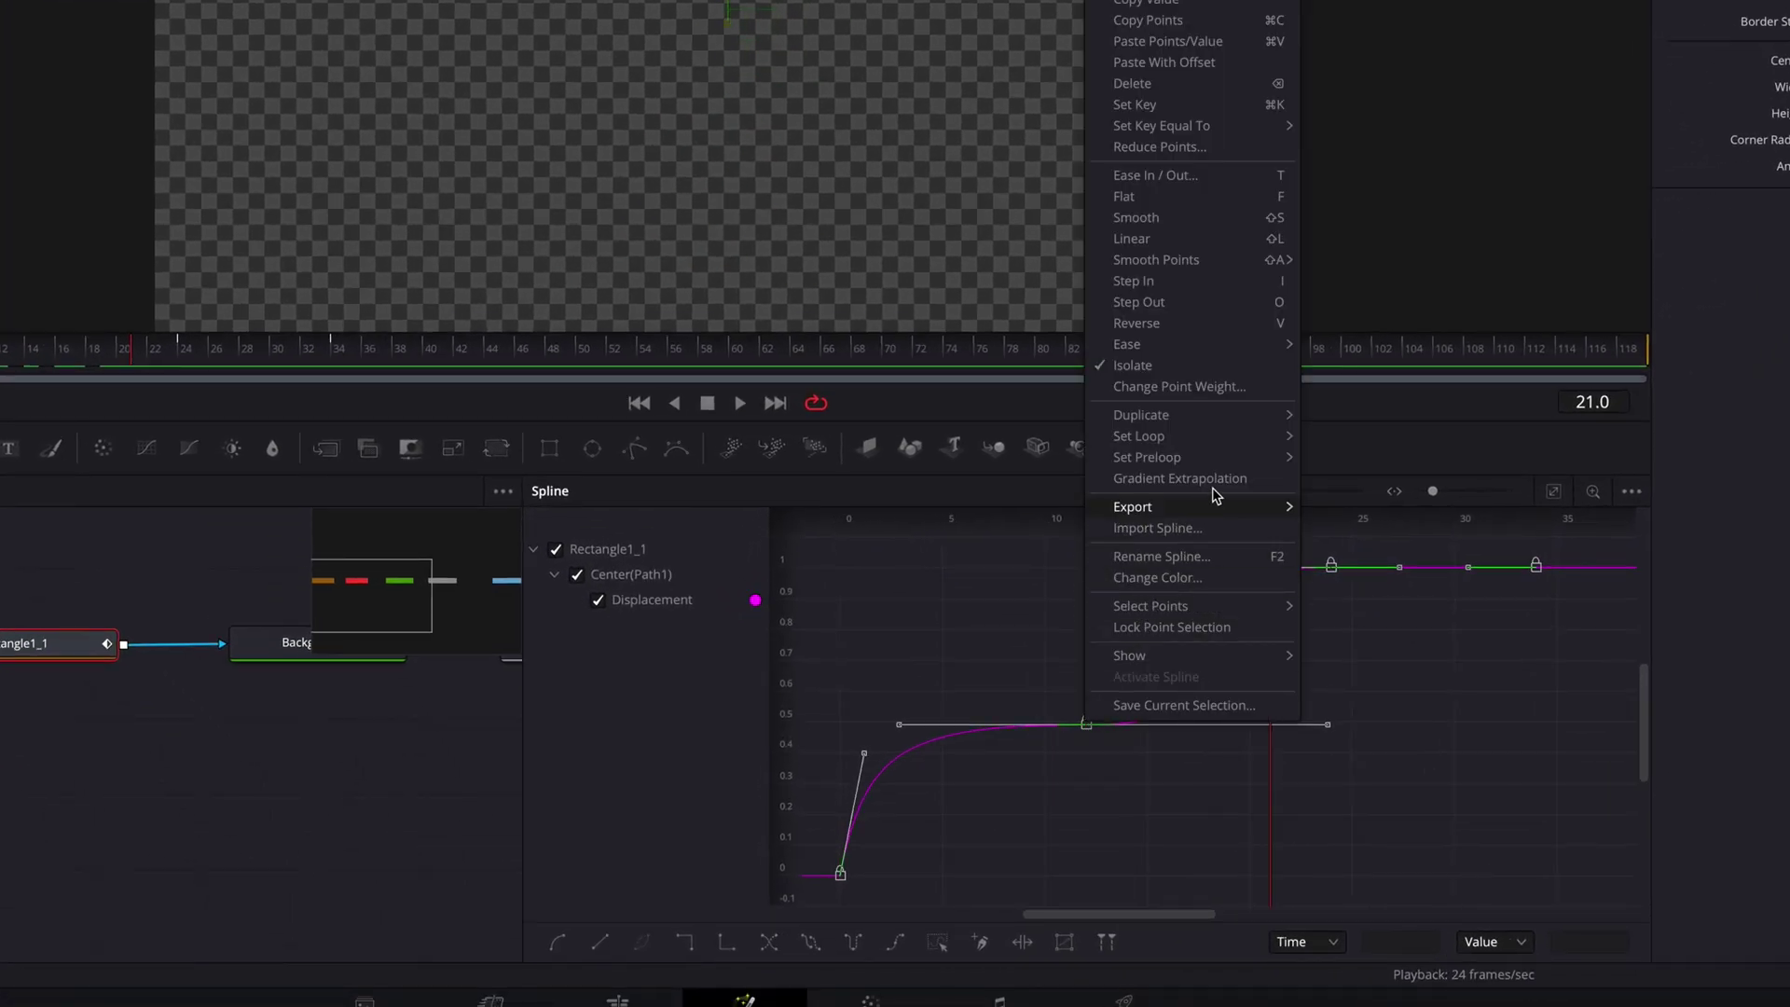
mouse_move(1231, 436)
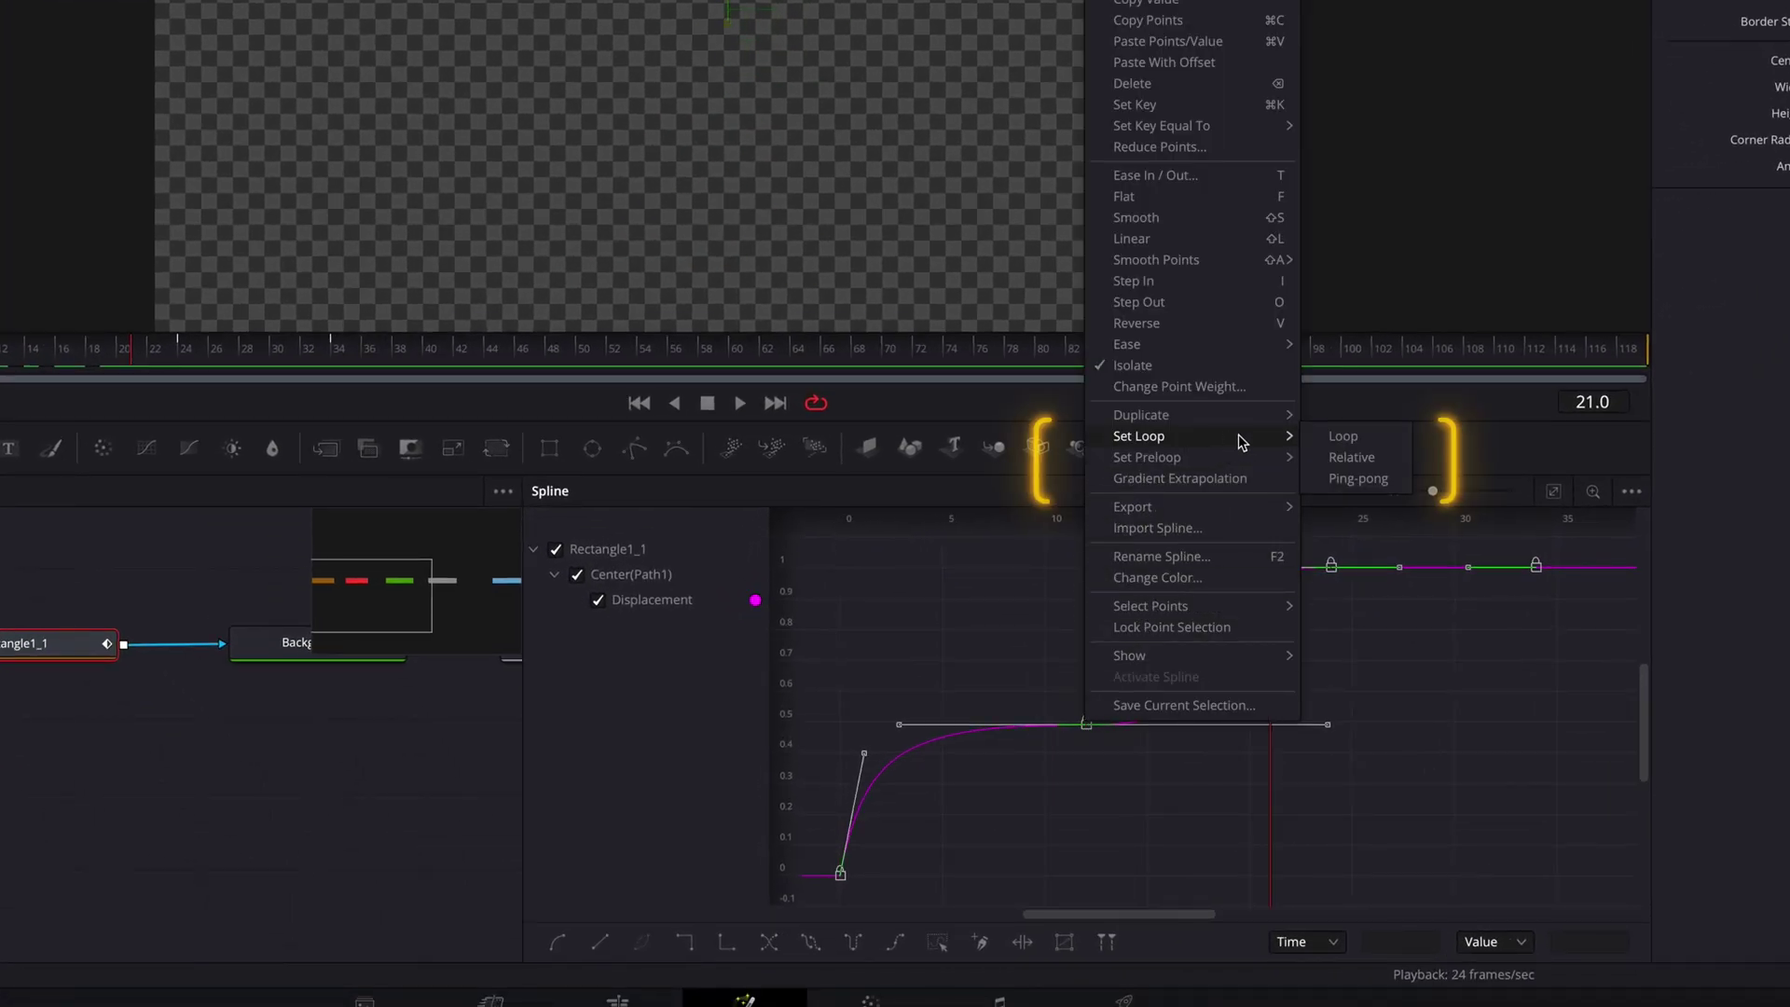
click(1351, 440)
scroll(1362, 639, right, 20)
drag(339, 348, 37, 560)
key(space)
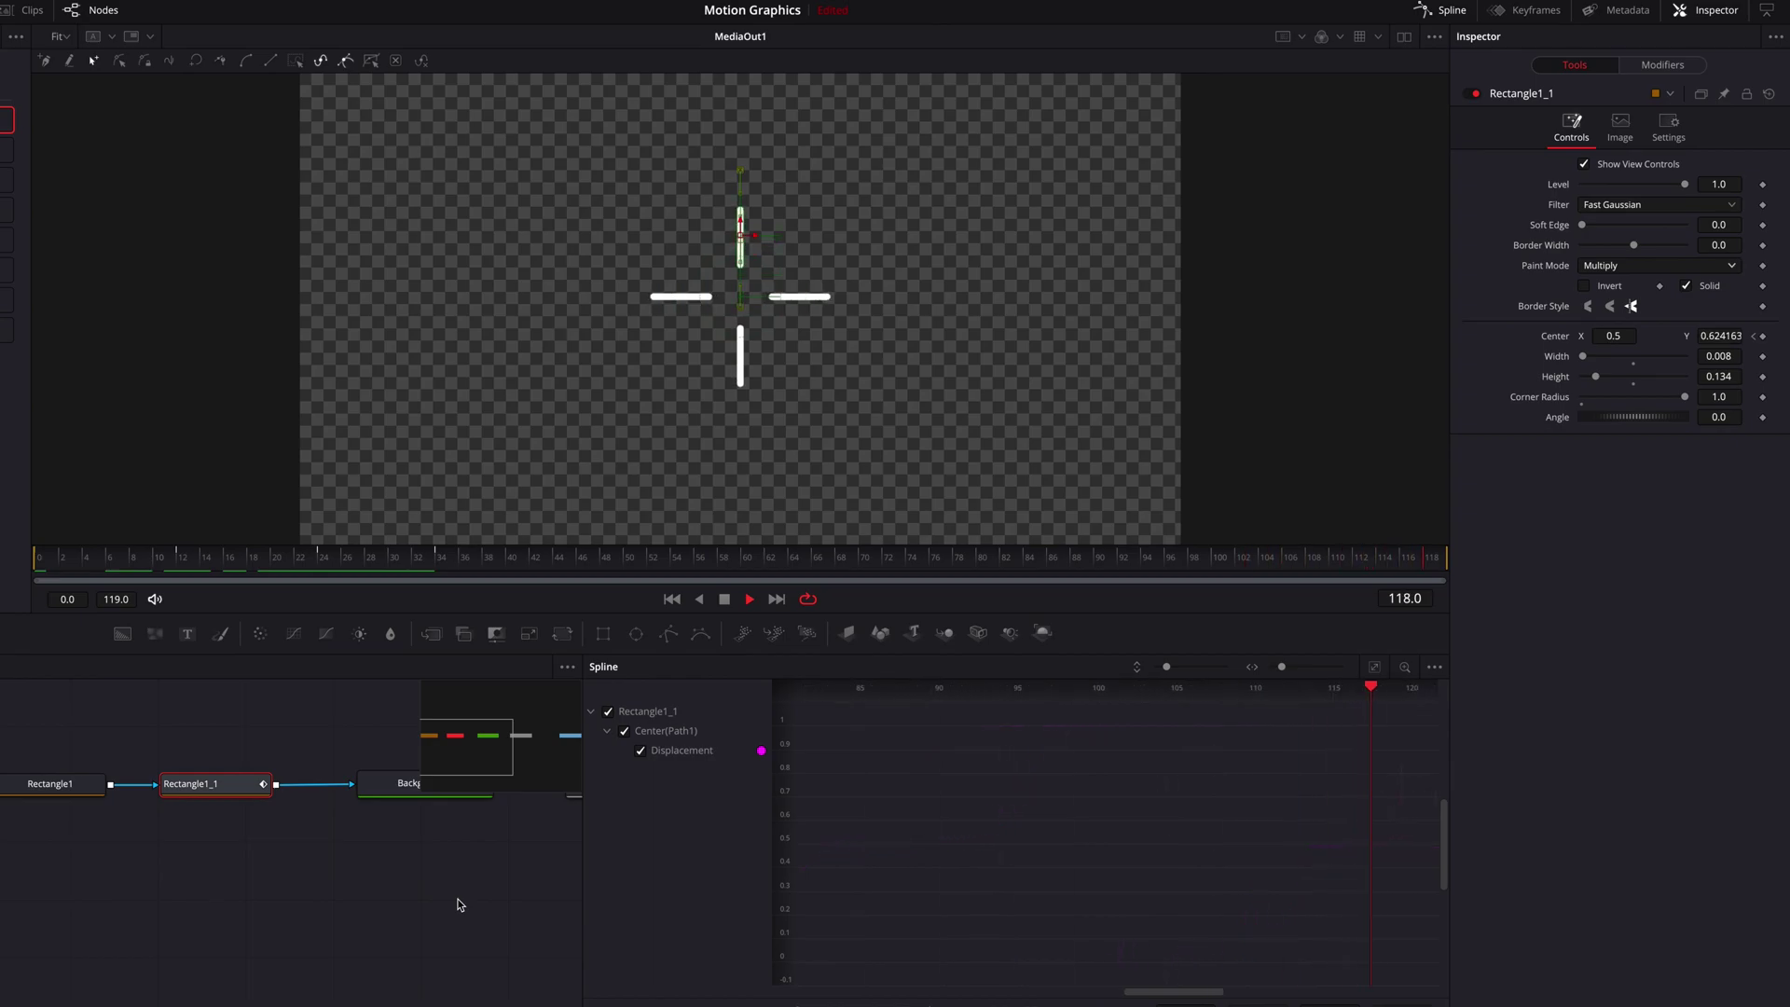
Step: Copy Background1 and Duplicate1 and paste them as a second branch below the originals
key(space)
click(1452, 11)
click(183, 557)
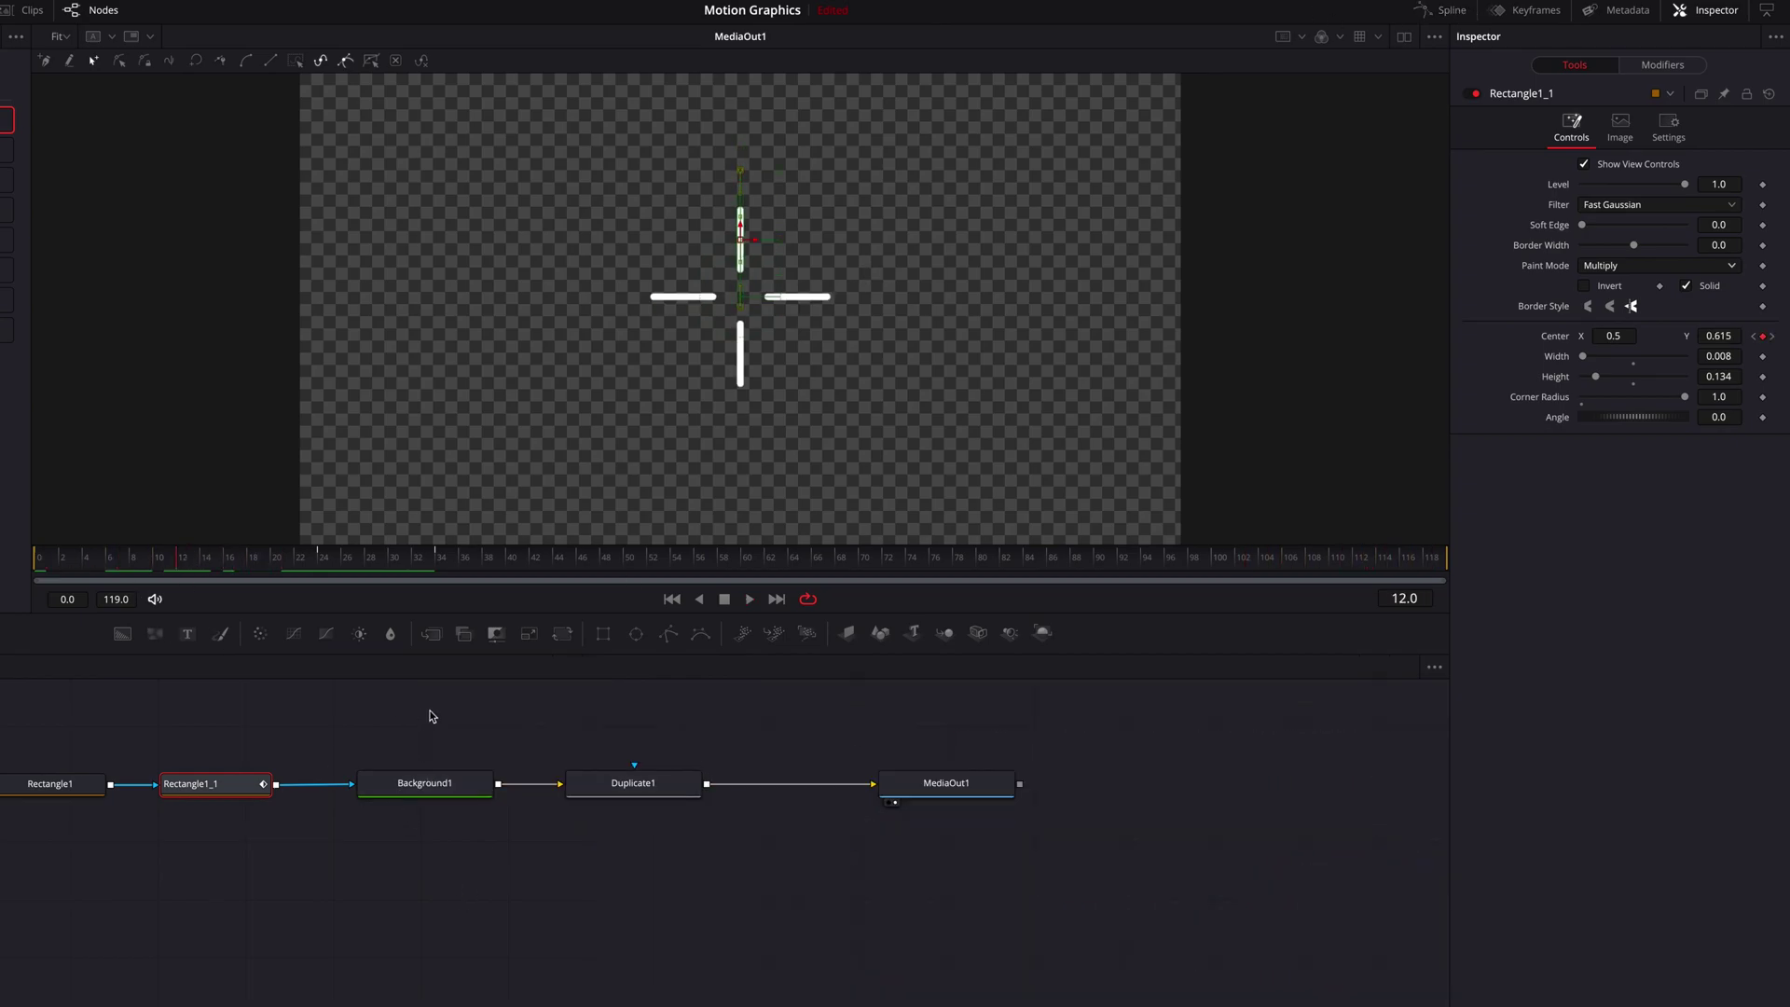
drag(432, 718, 699, 831)
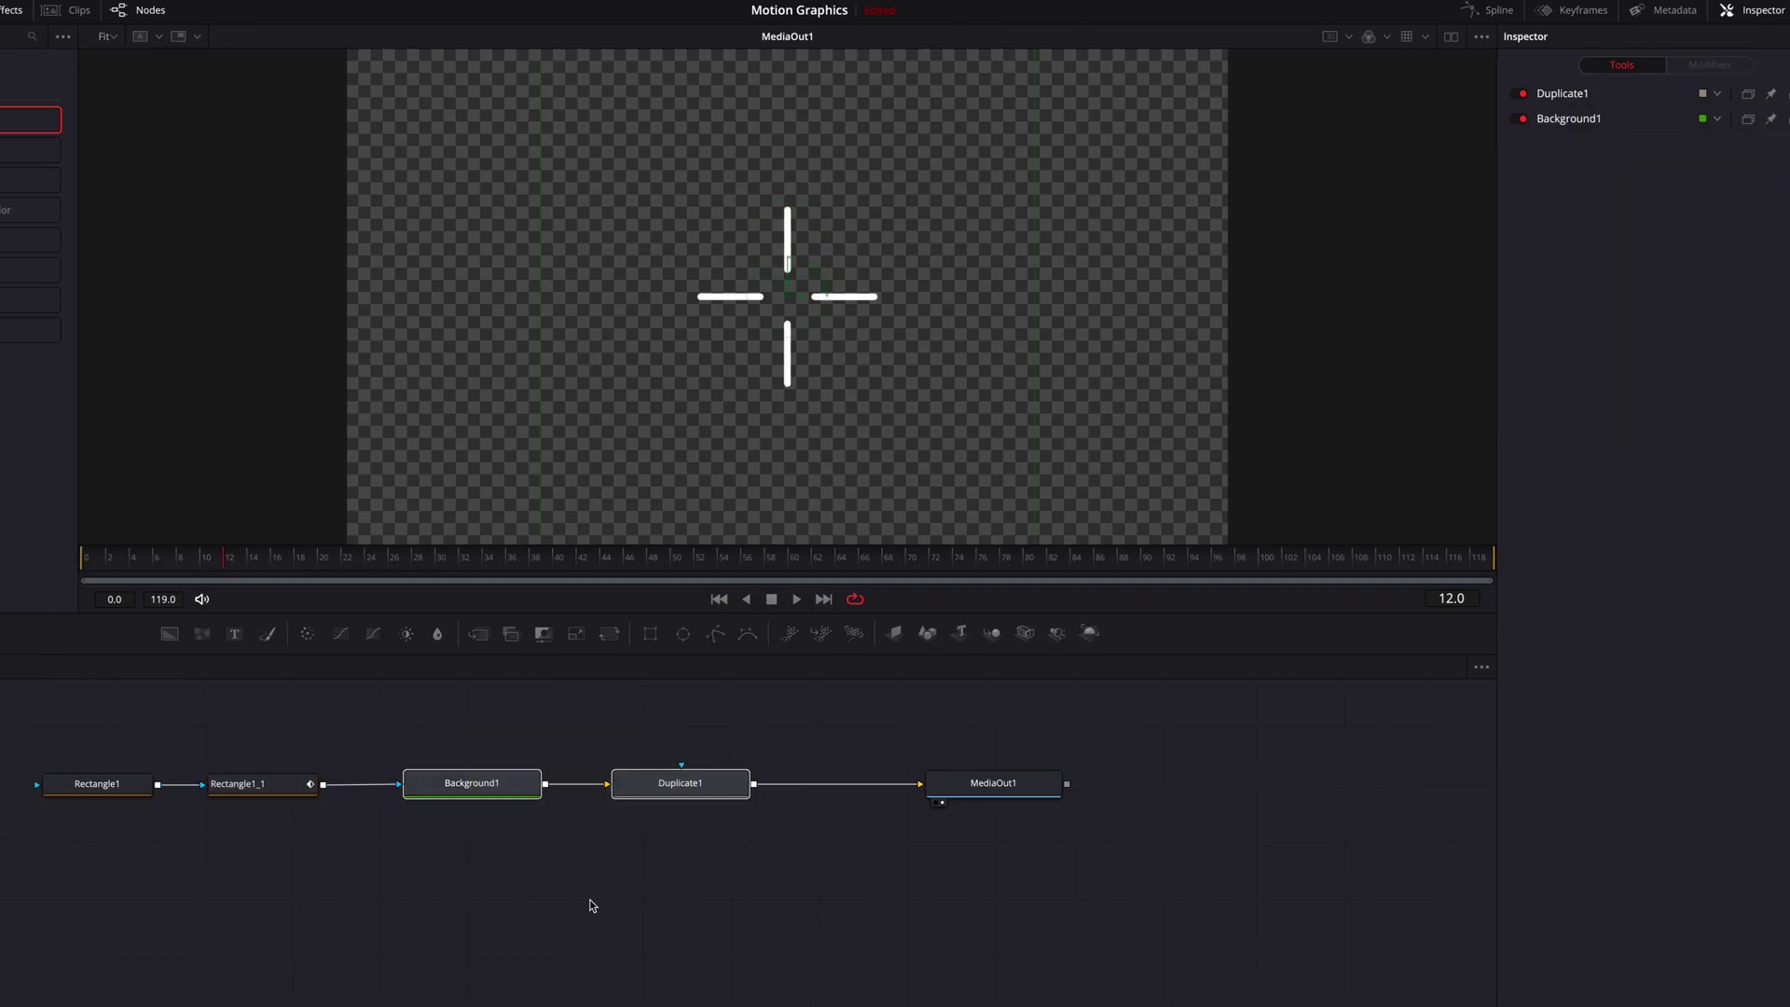
key(ctrl+c)
key(ctrl+v)
drag(607, 903, 503, 899)
click(430, 832)
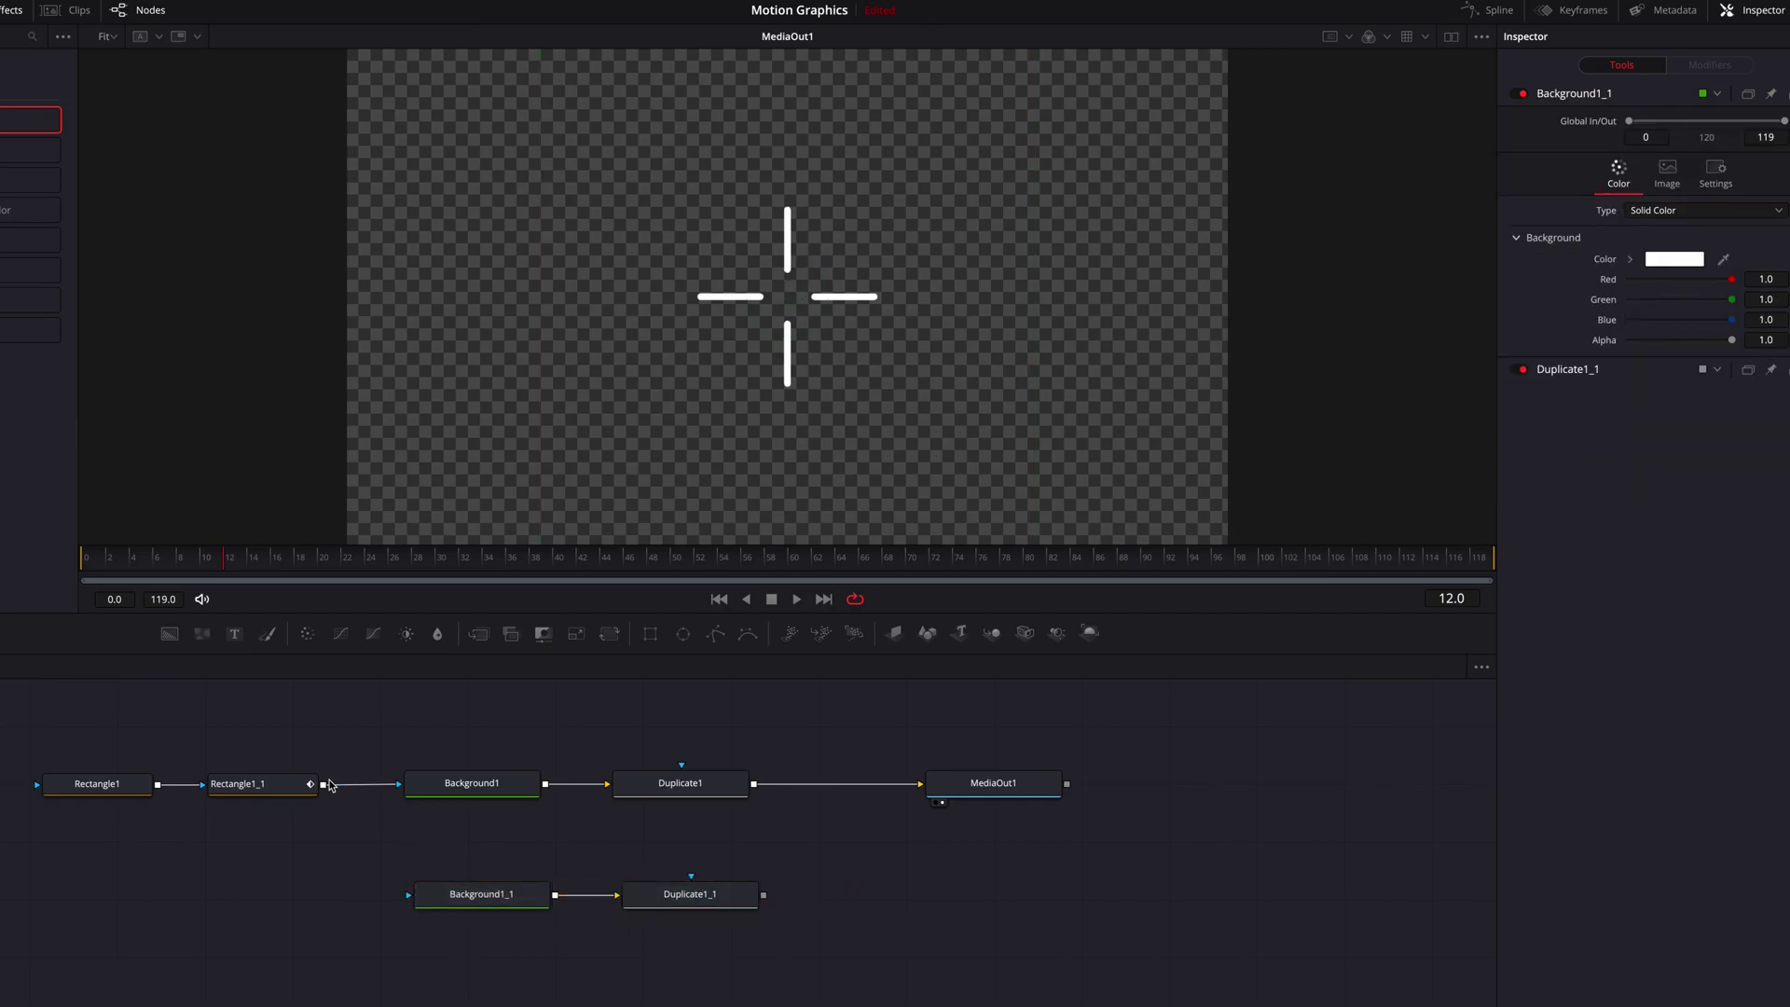
Step: Feed Rectangle1_1 into Background1_1, join the branches through Merge1, and colour Background1_1 yellow
drag(324, 784, 460, 900)
drag(695, 903, 756, 788)
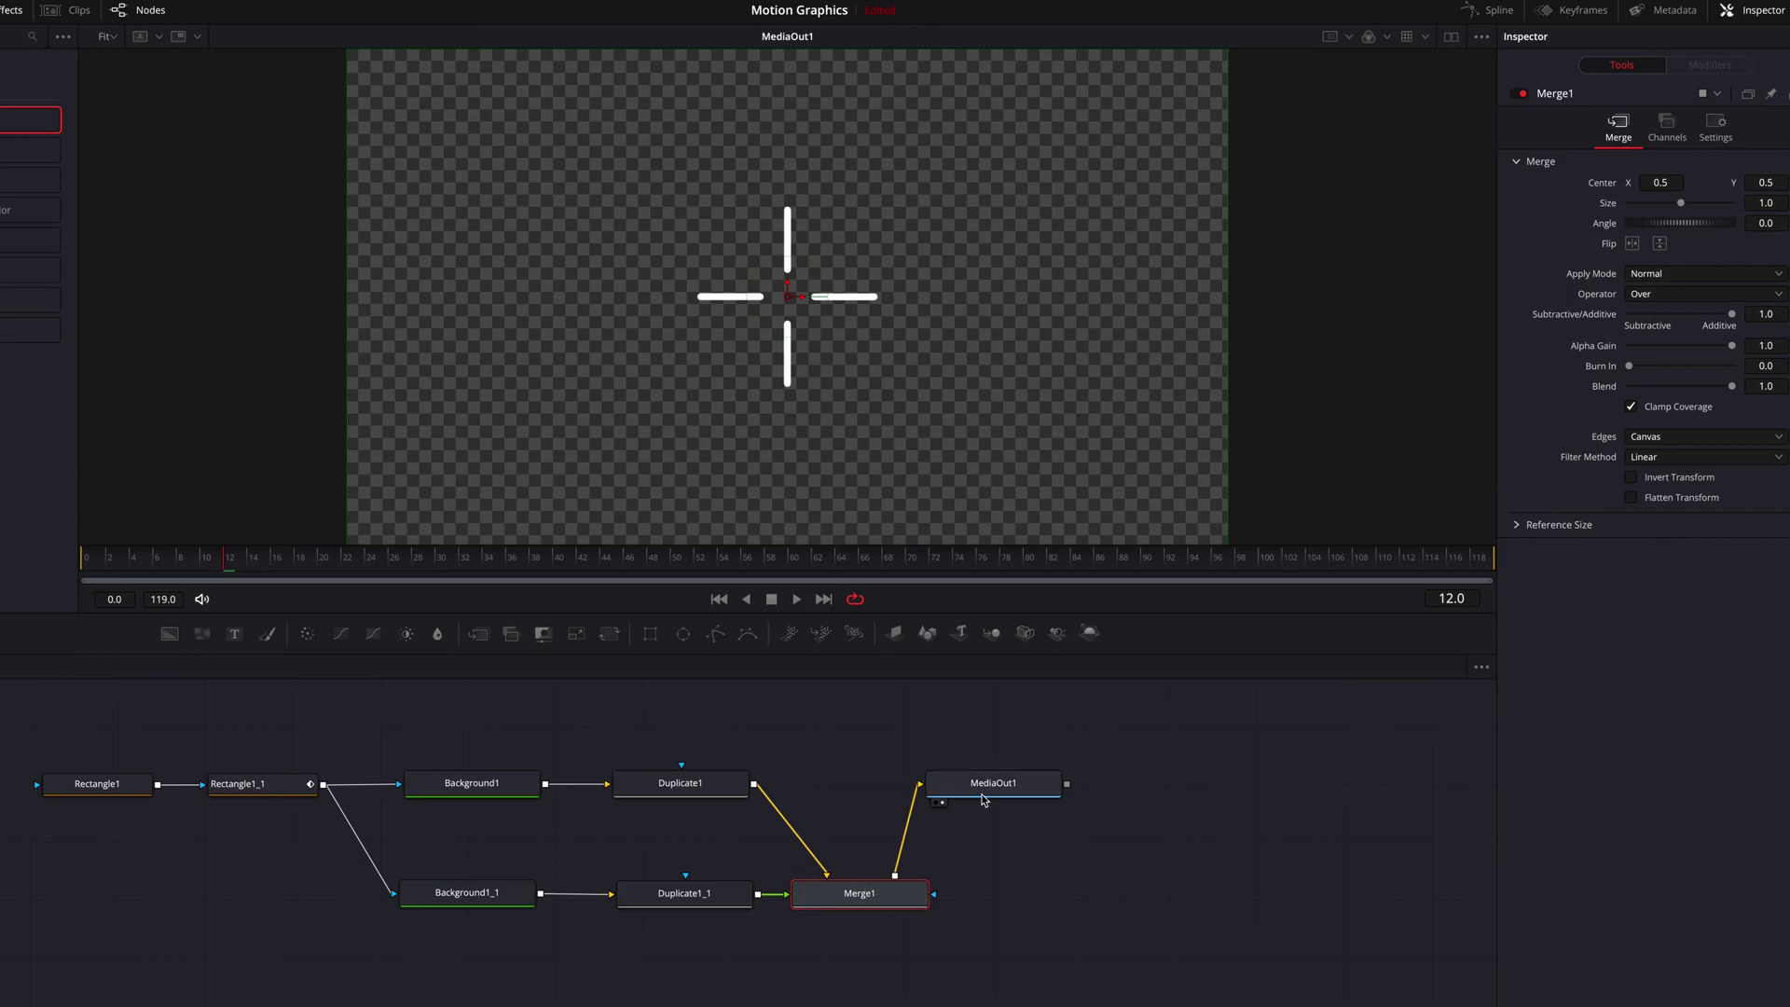
click(686, 893)
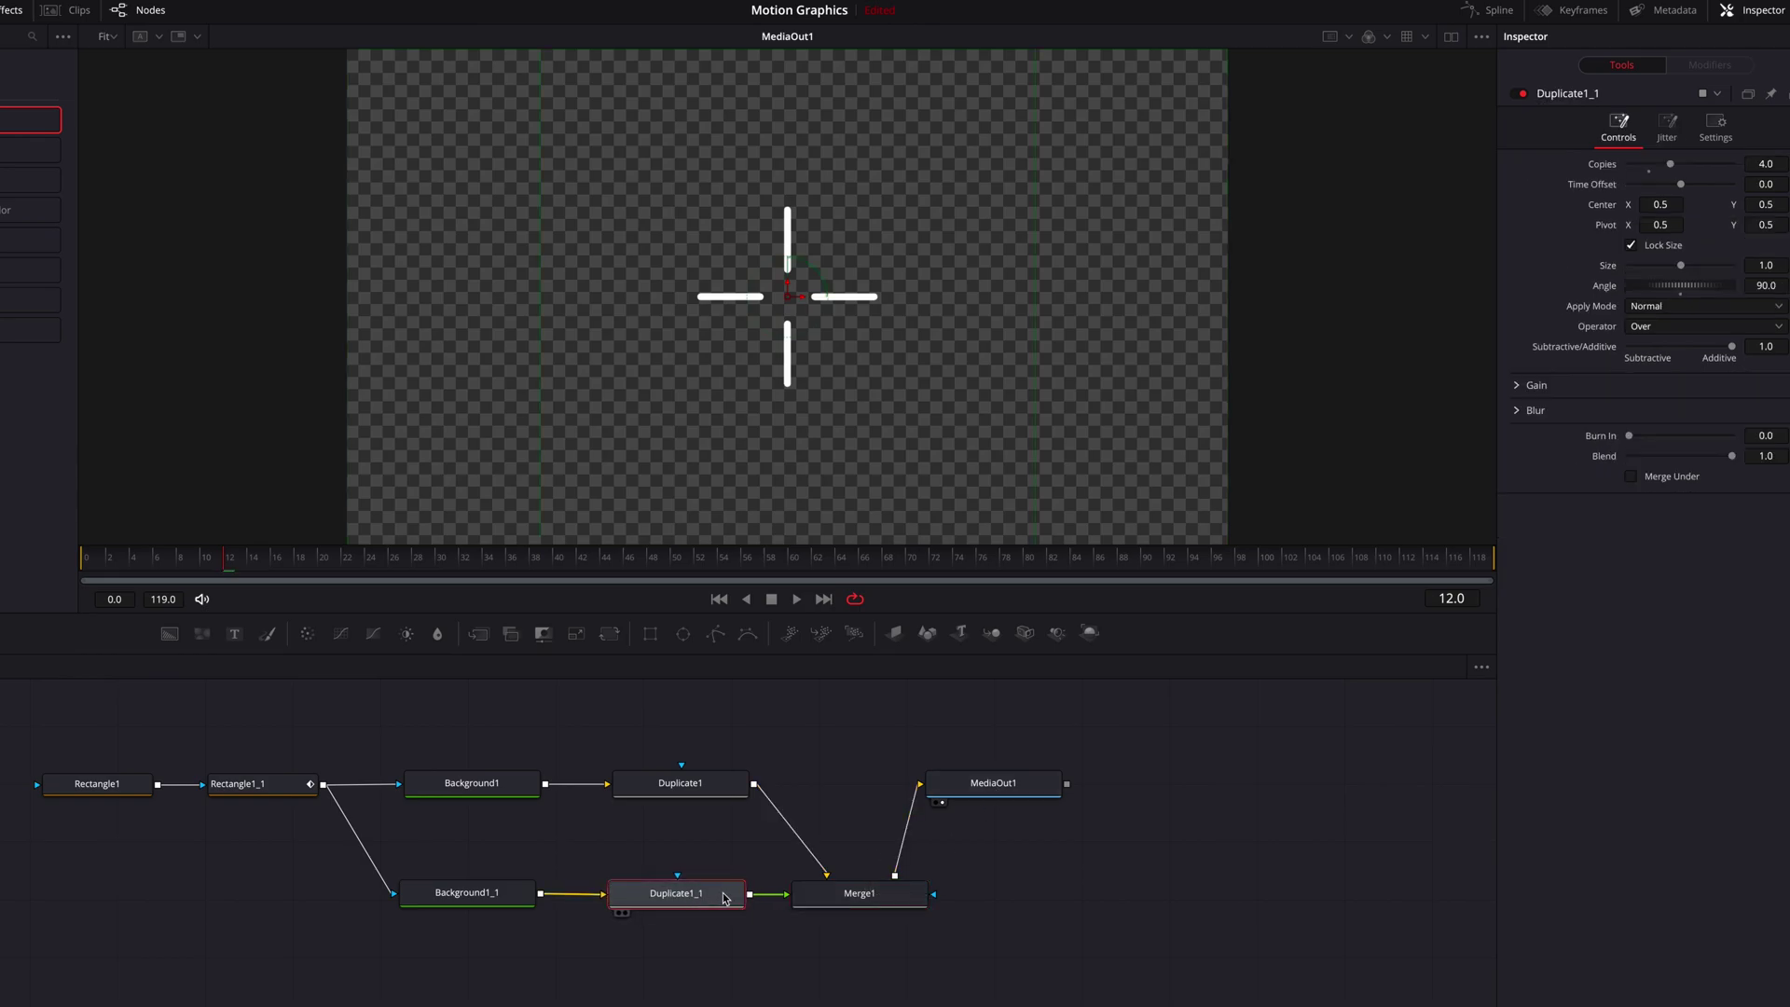
click(494, 896)
click(1586, 260)
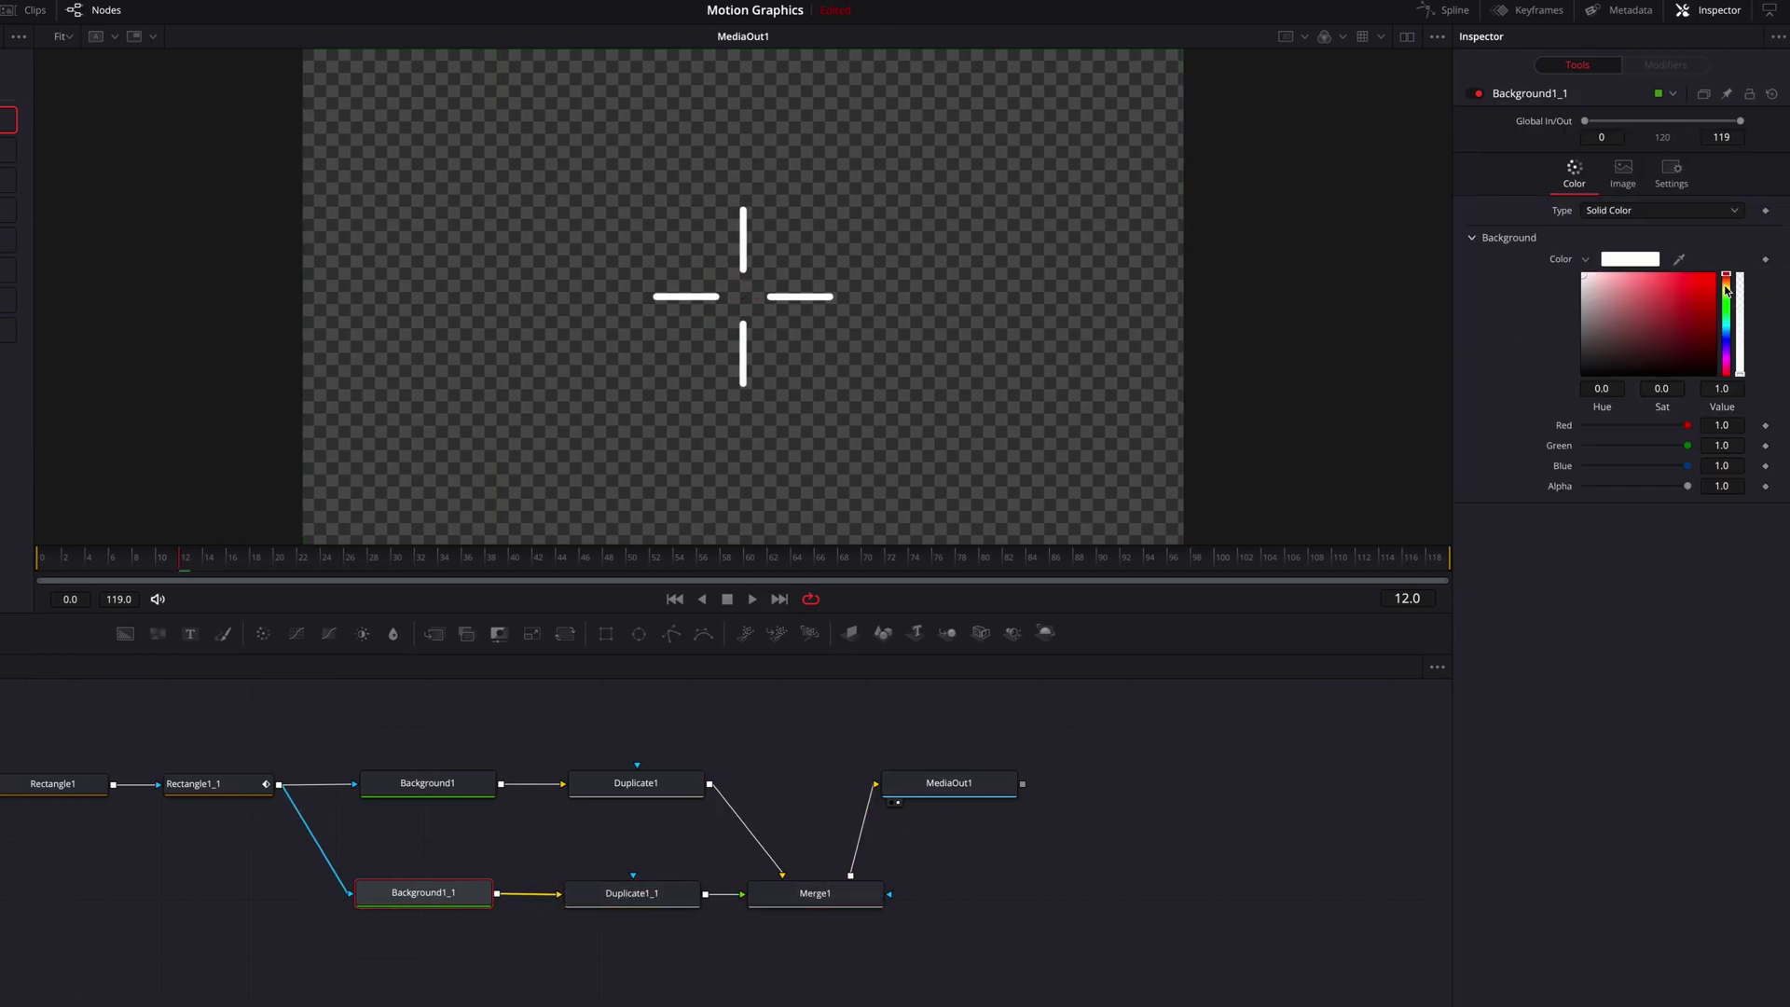
click(1725, 288)
click(1714, 276)
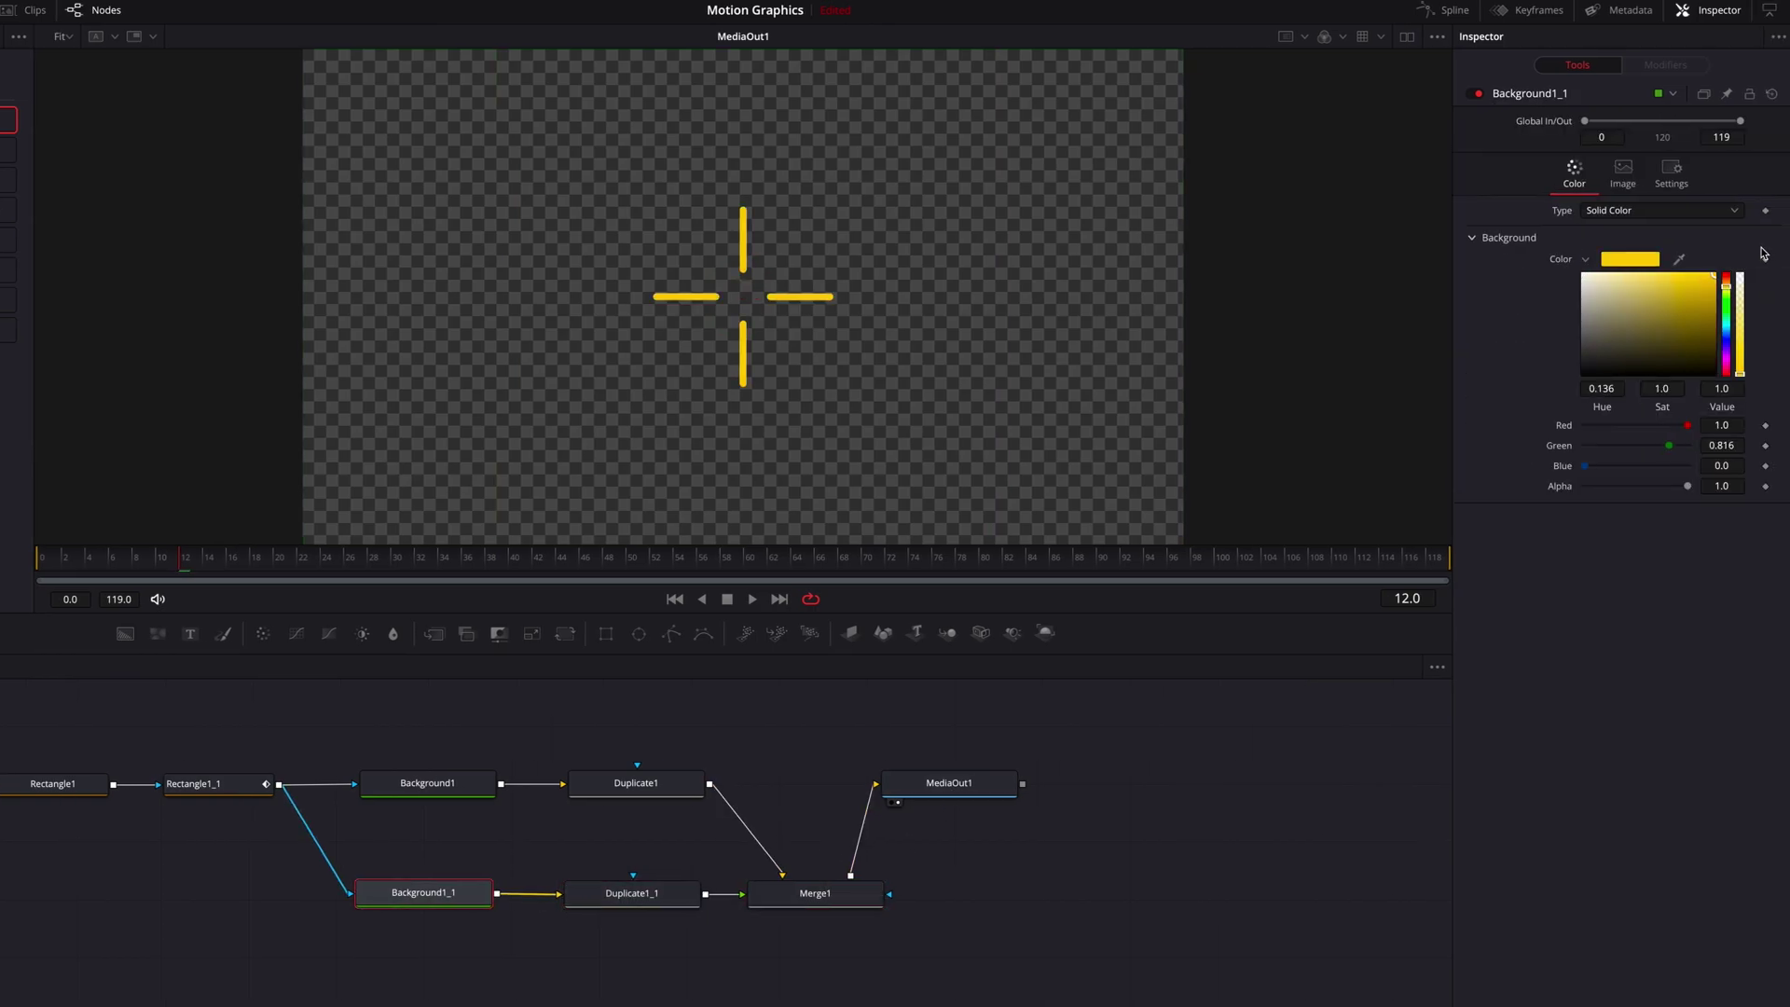
Step: Set Merge1's Angle to 45 for an eight-spoke burst
click(843, 895)
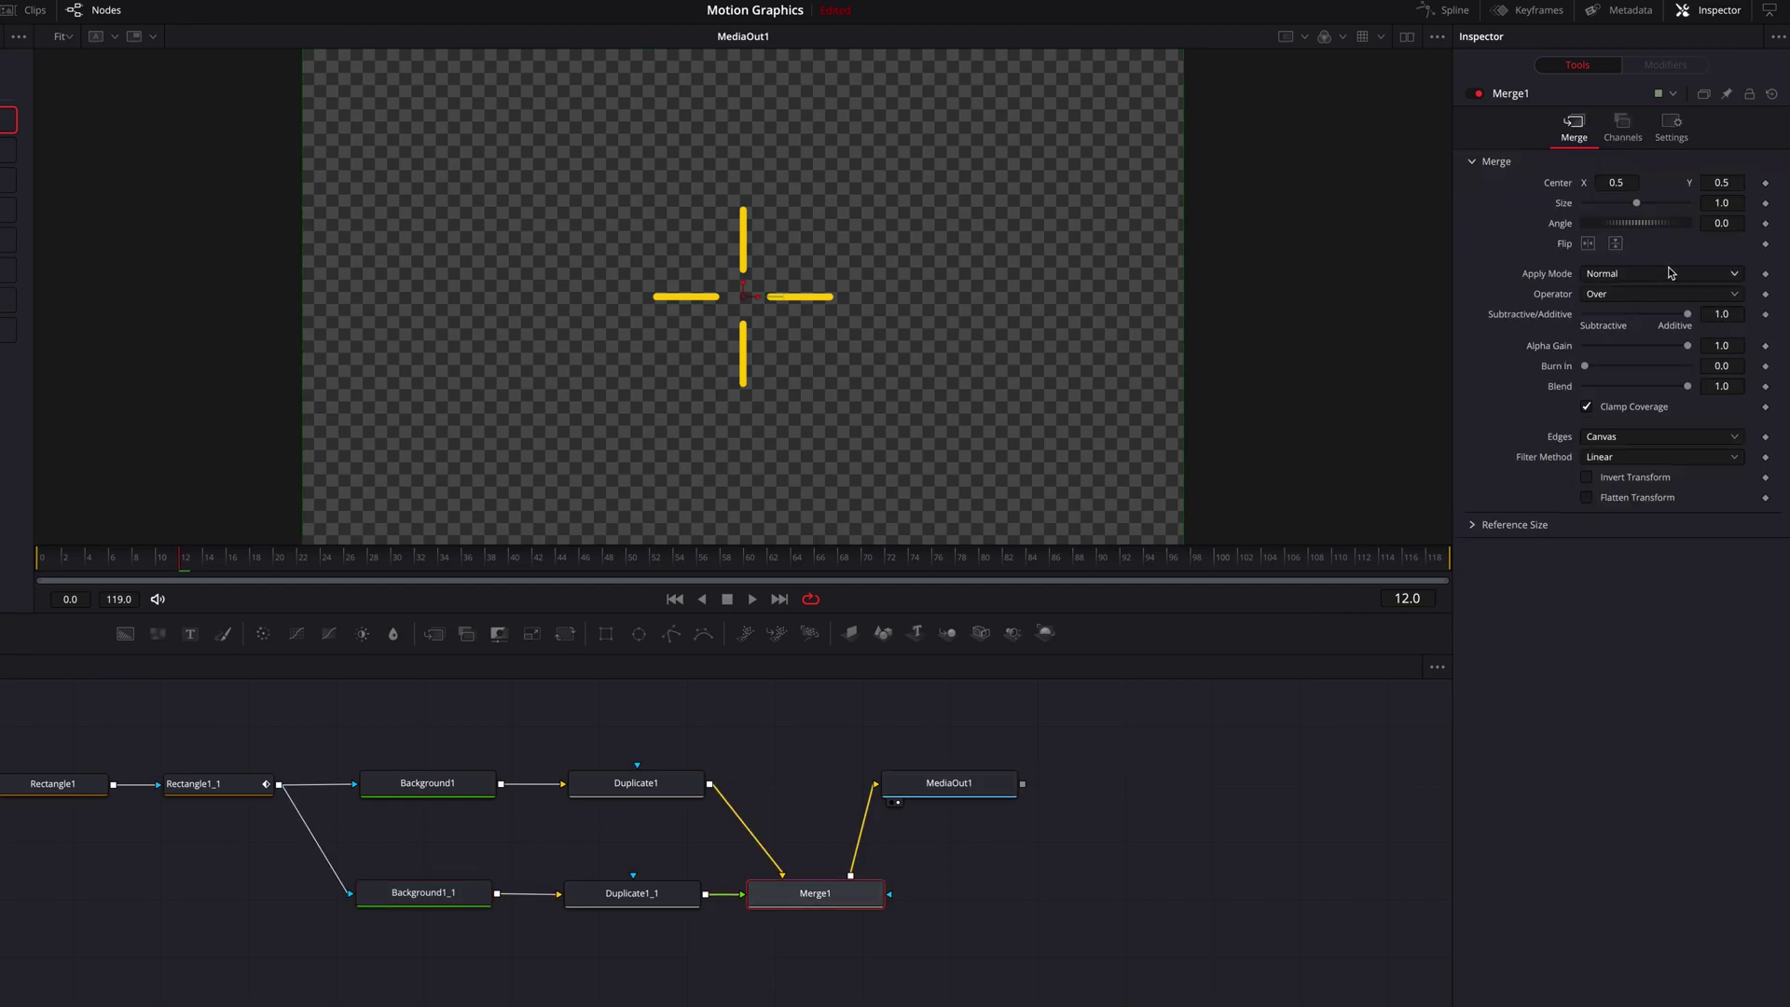
click(1727, 222)
key(Return)
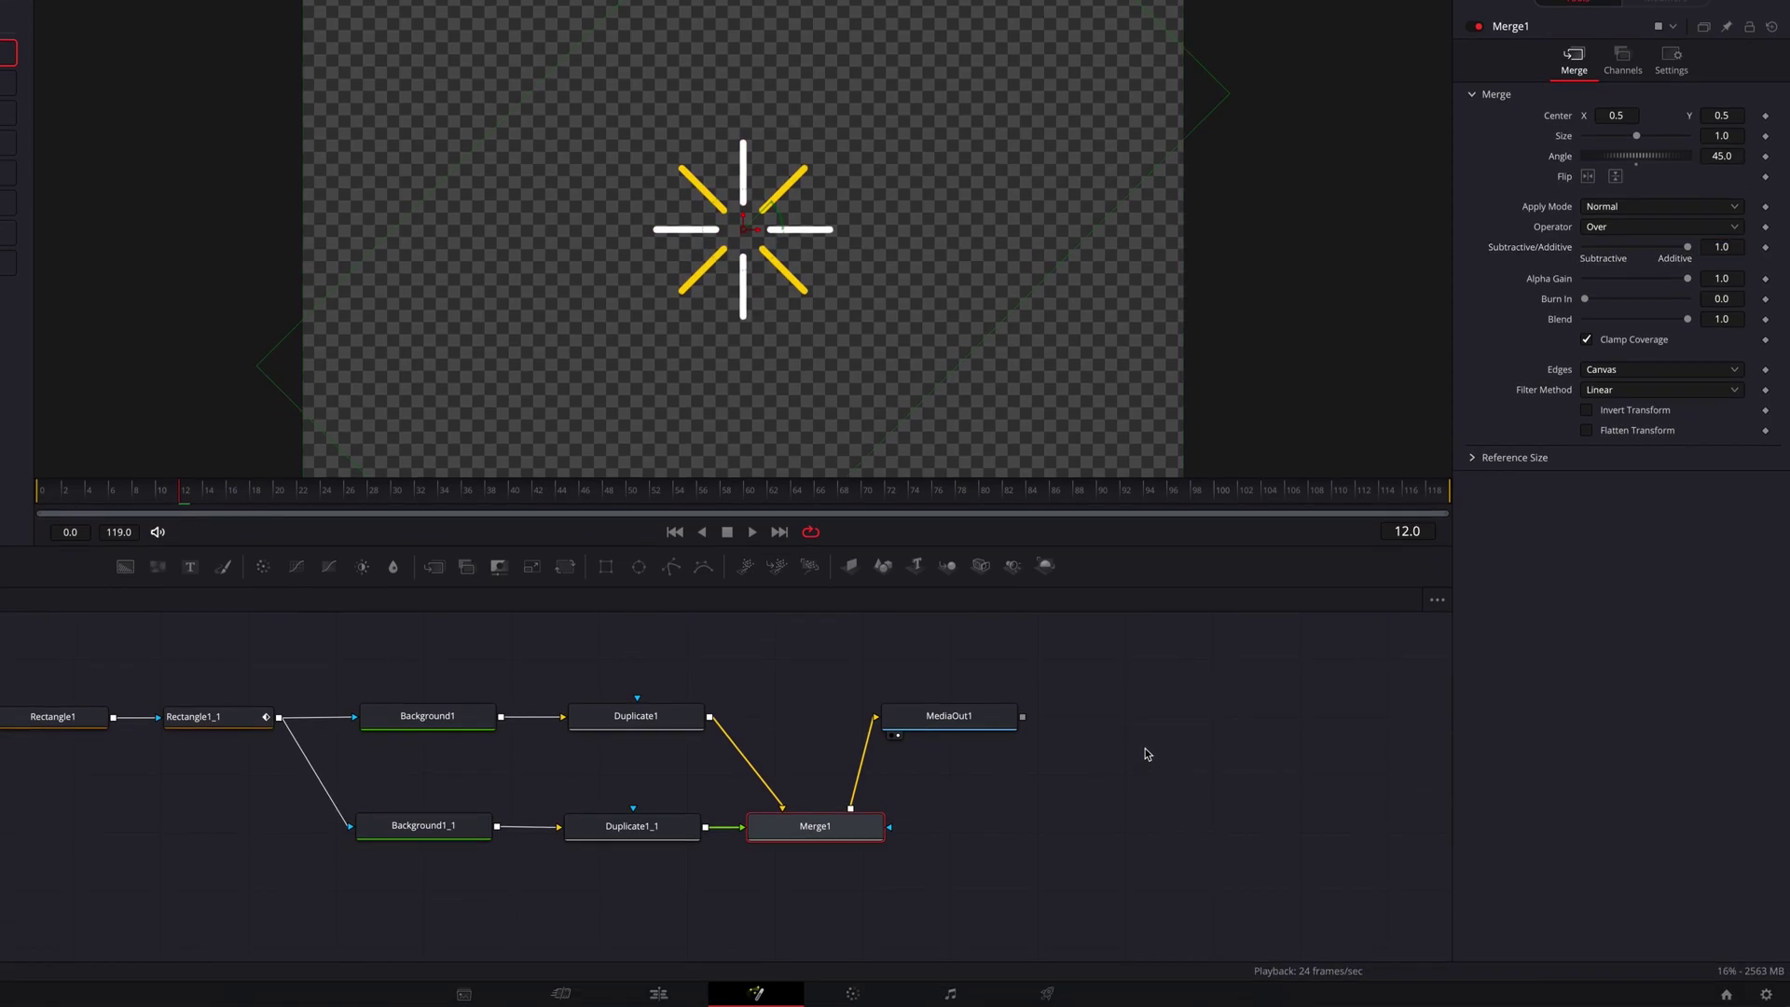
Step: Switch to the Edit page and play the timeline from the start
click(658, 994)
key(Home)
key(space)
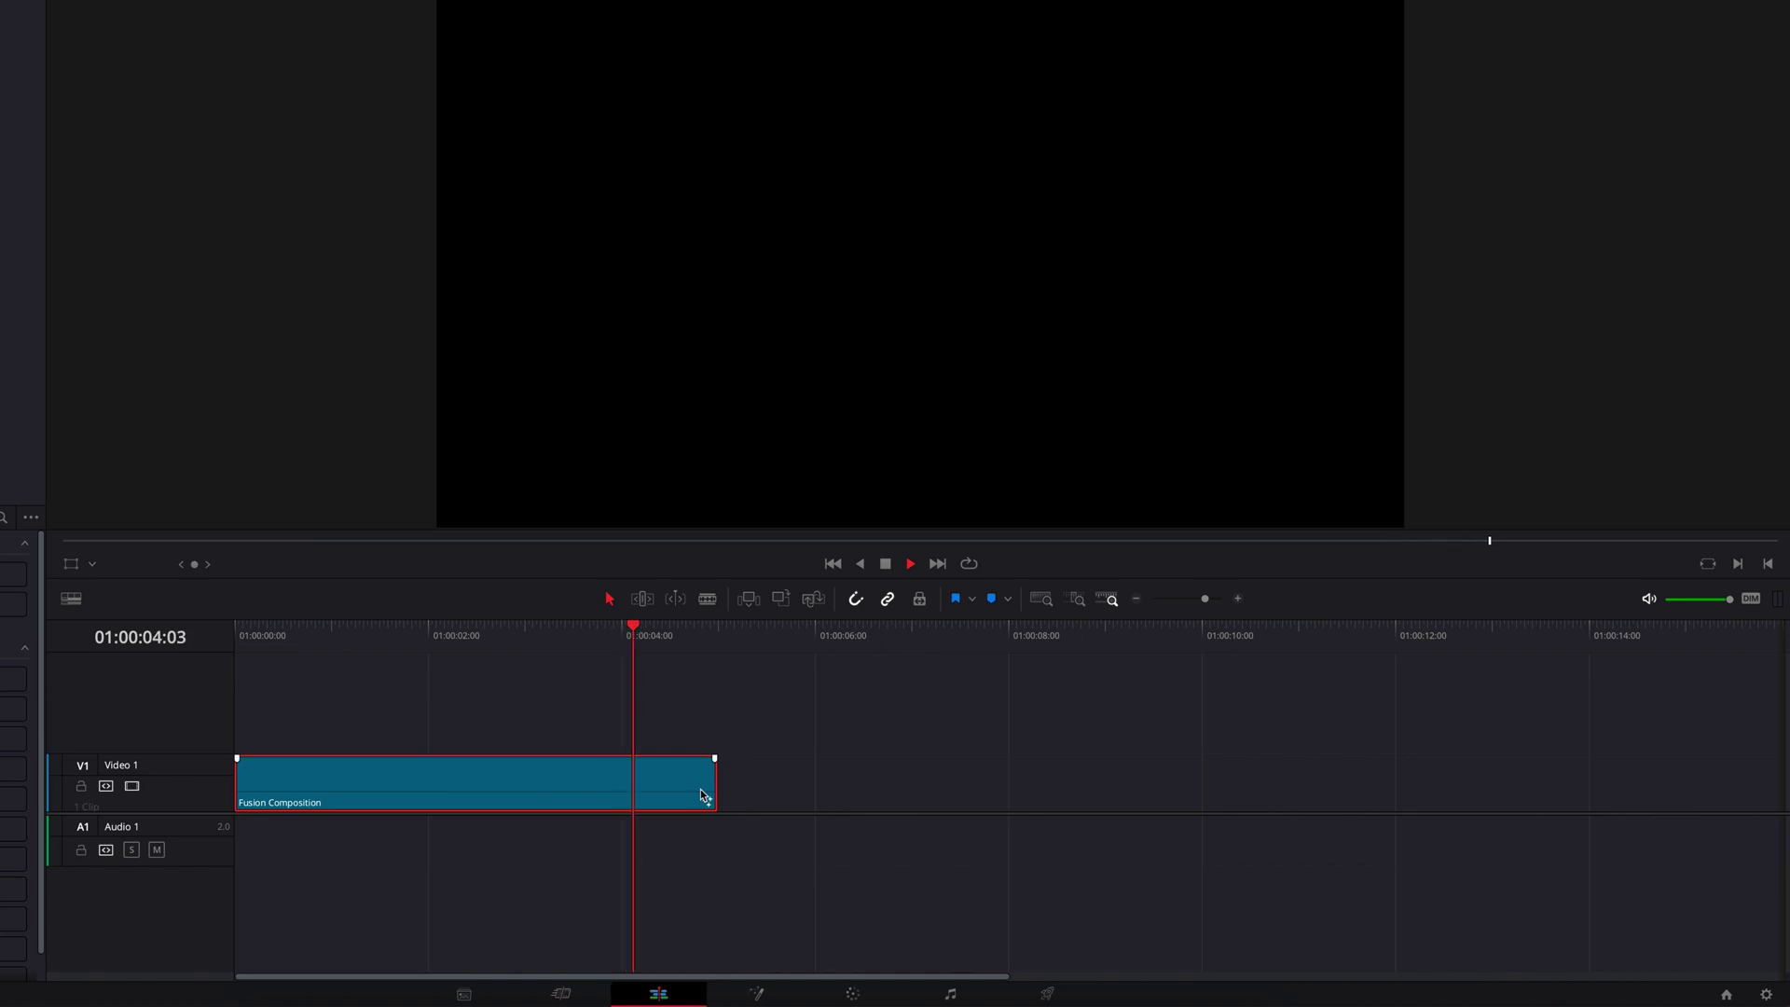
Step: Trim the Fusion Composition clip longer and play it back
key(space)
drag(706, 781, 1482, 788)
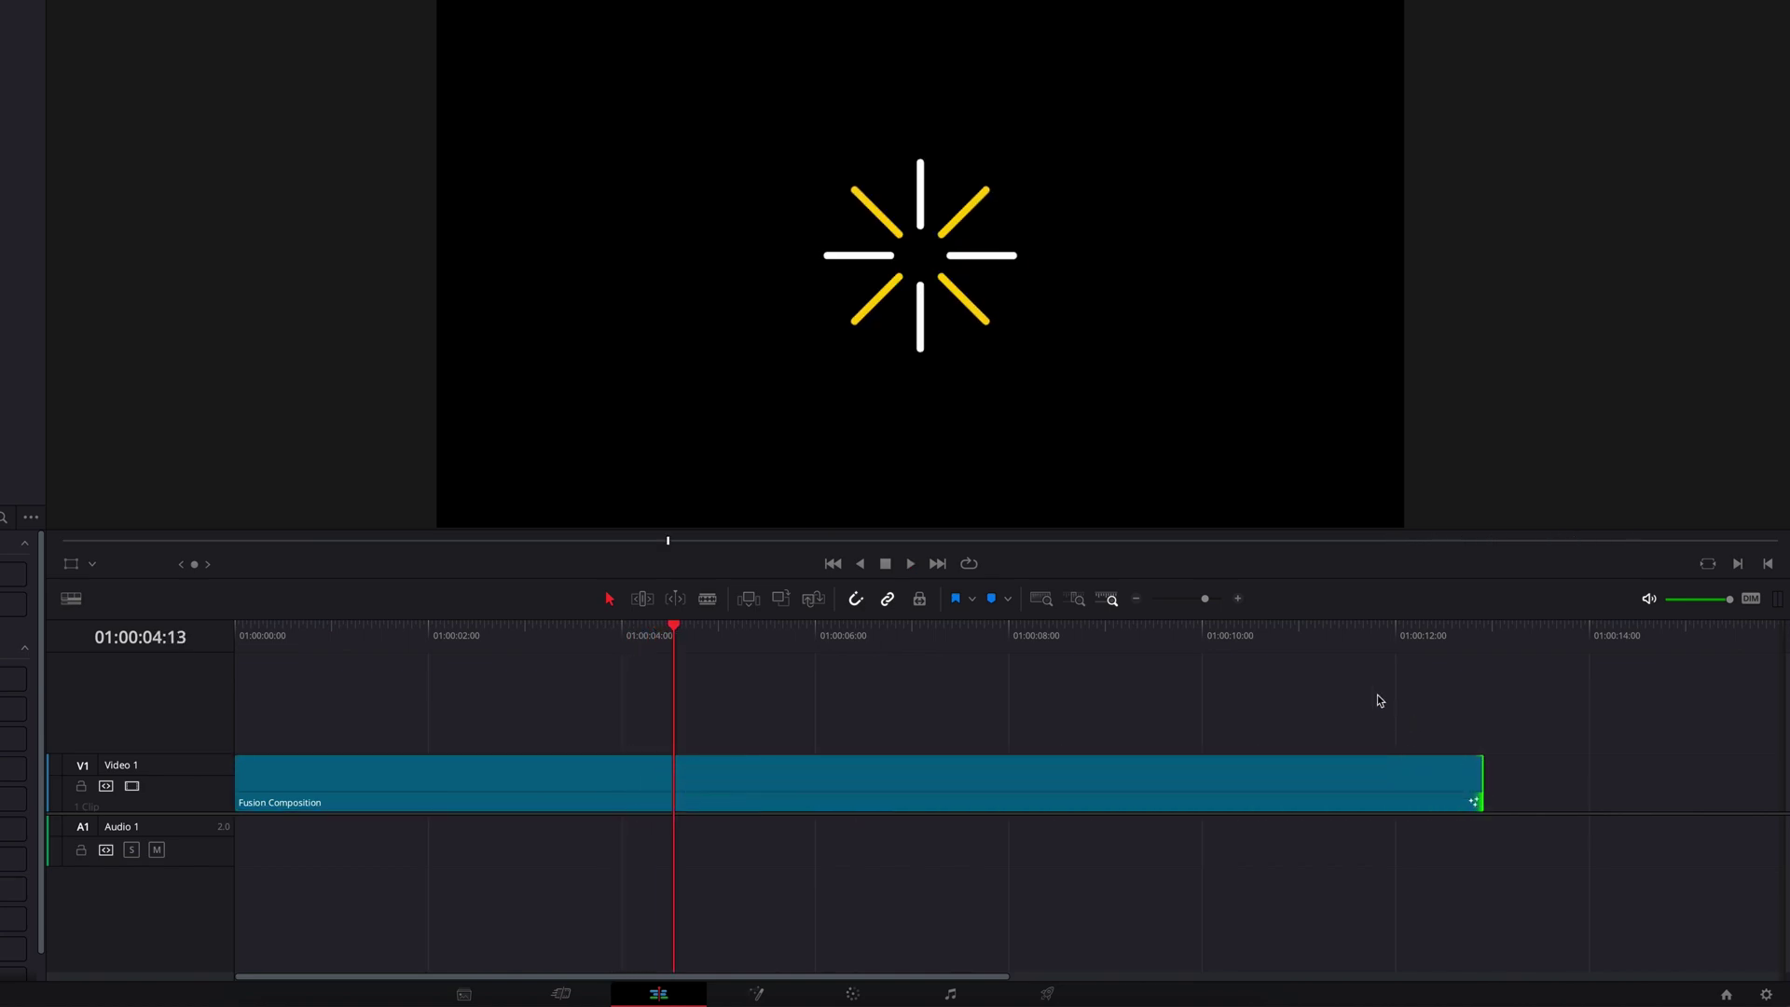
key(space)
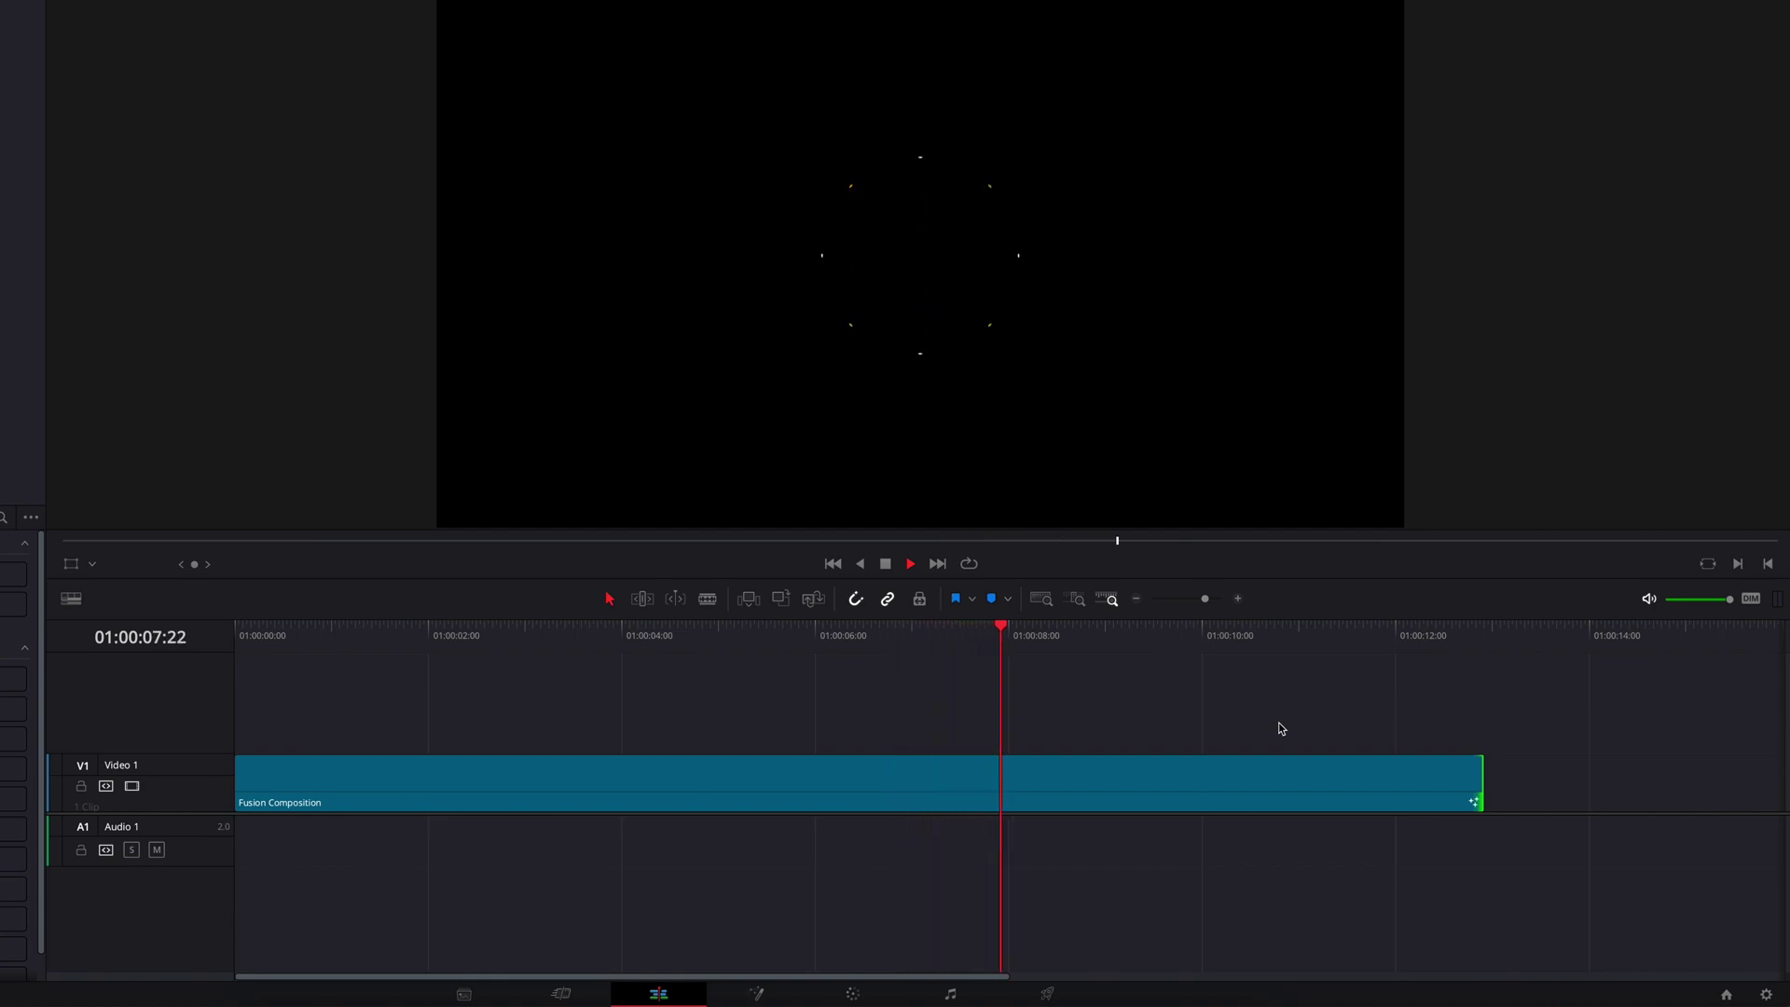
key(space)
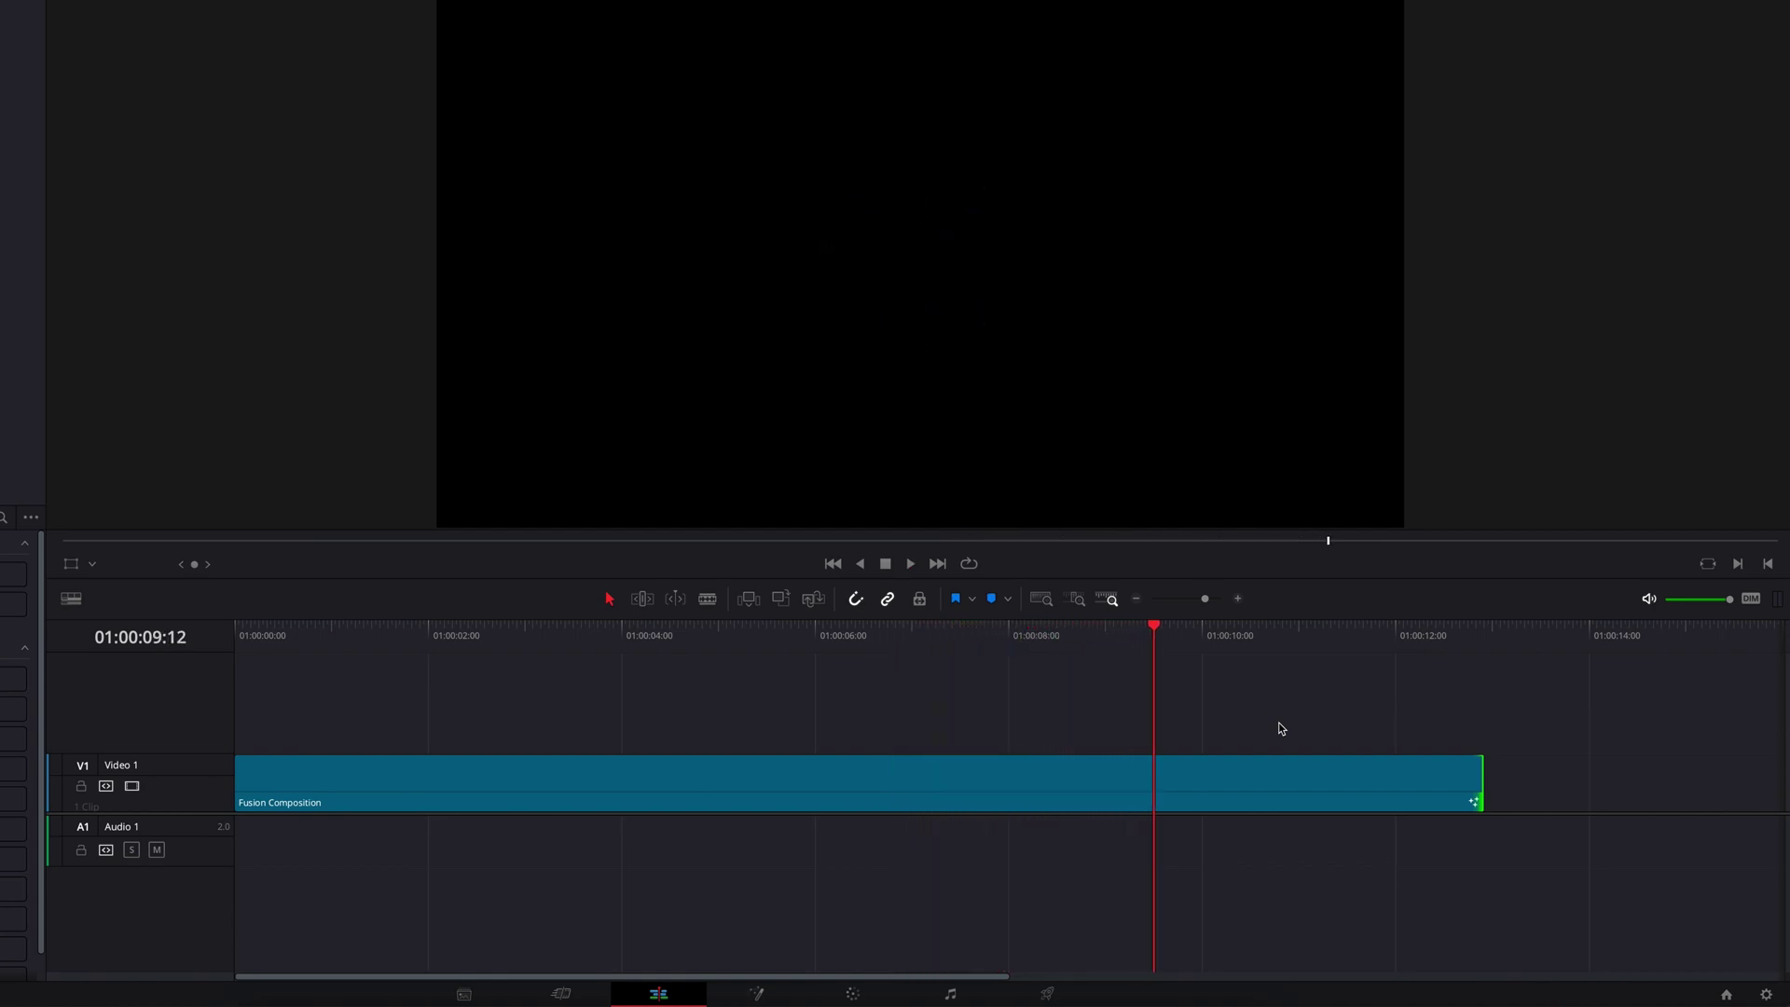
Step: Undo the trim to restore the five-second clip and return to the Fusion page
key(ctrl+z)
drag(381, 629, 159, 665)
click(389, 711)
click(757, 992)
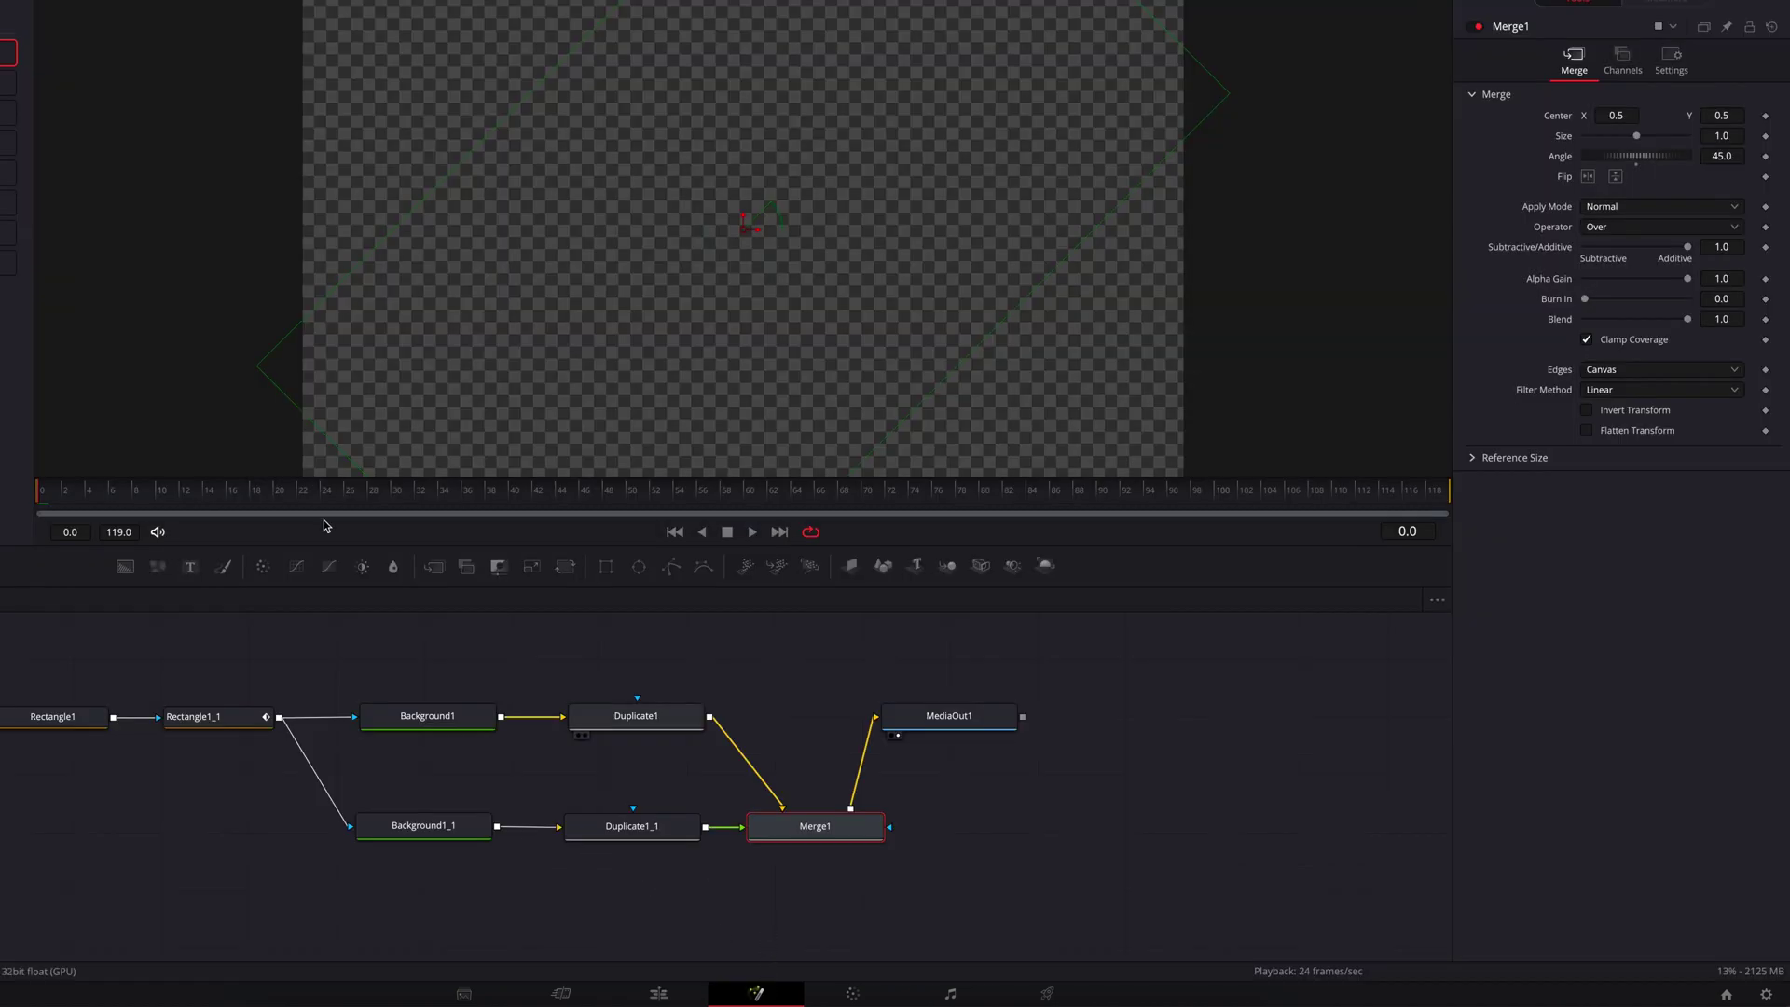
Step: Merge Merge1 over a new Background2 through Merge2 into MediaOut1
drag(947, 717, 1239, 809)
drag(140, 580, 771, 907)
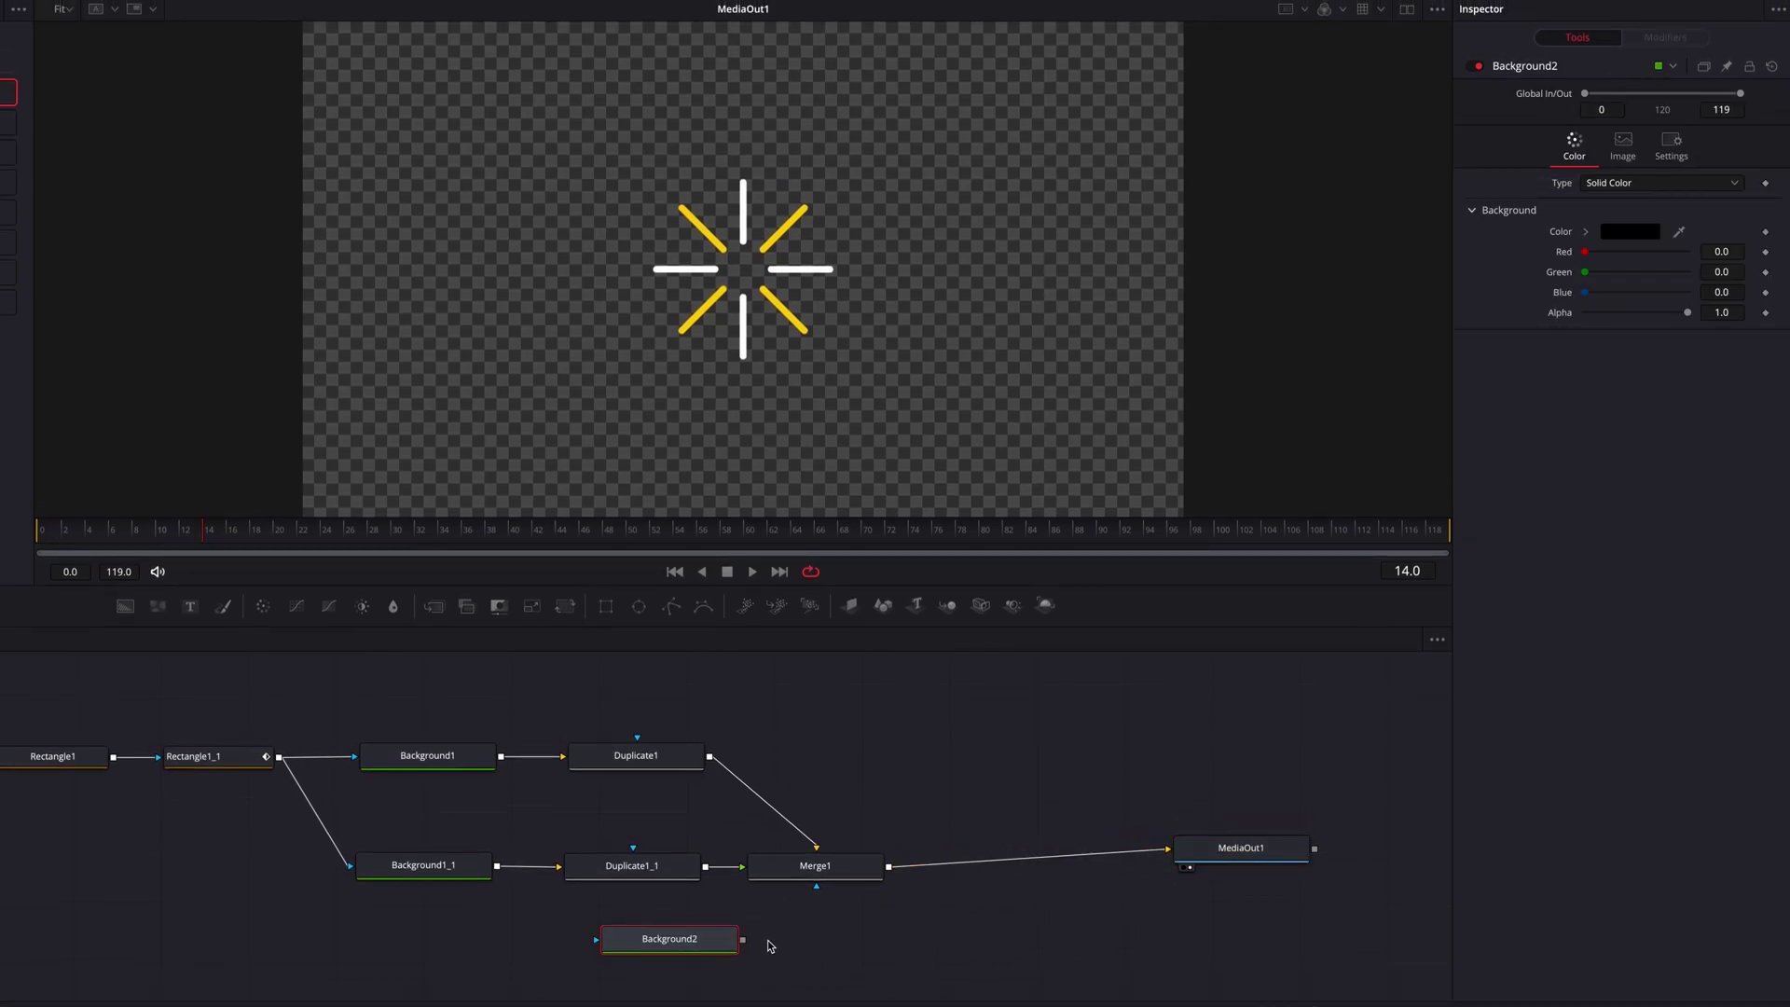
drag(889, 867, 743, 940)
drag(904, 944, 1168, 849)
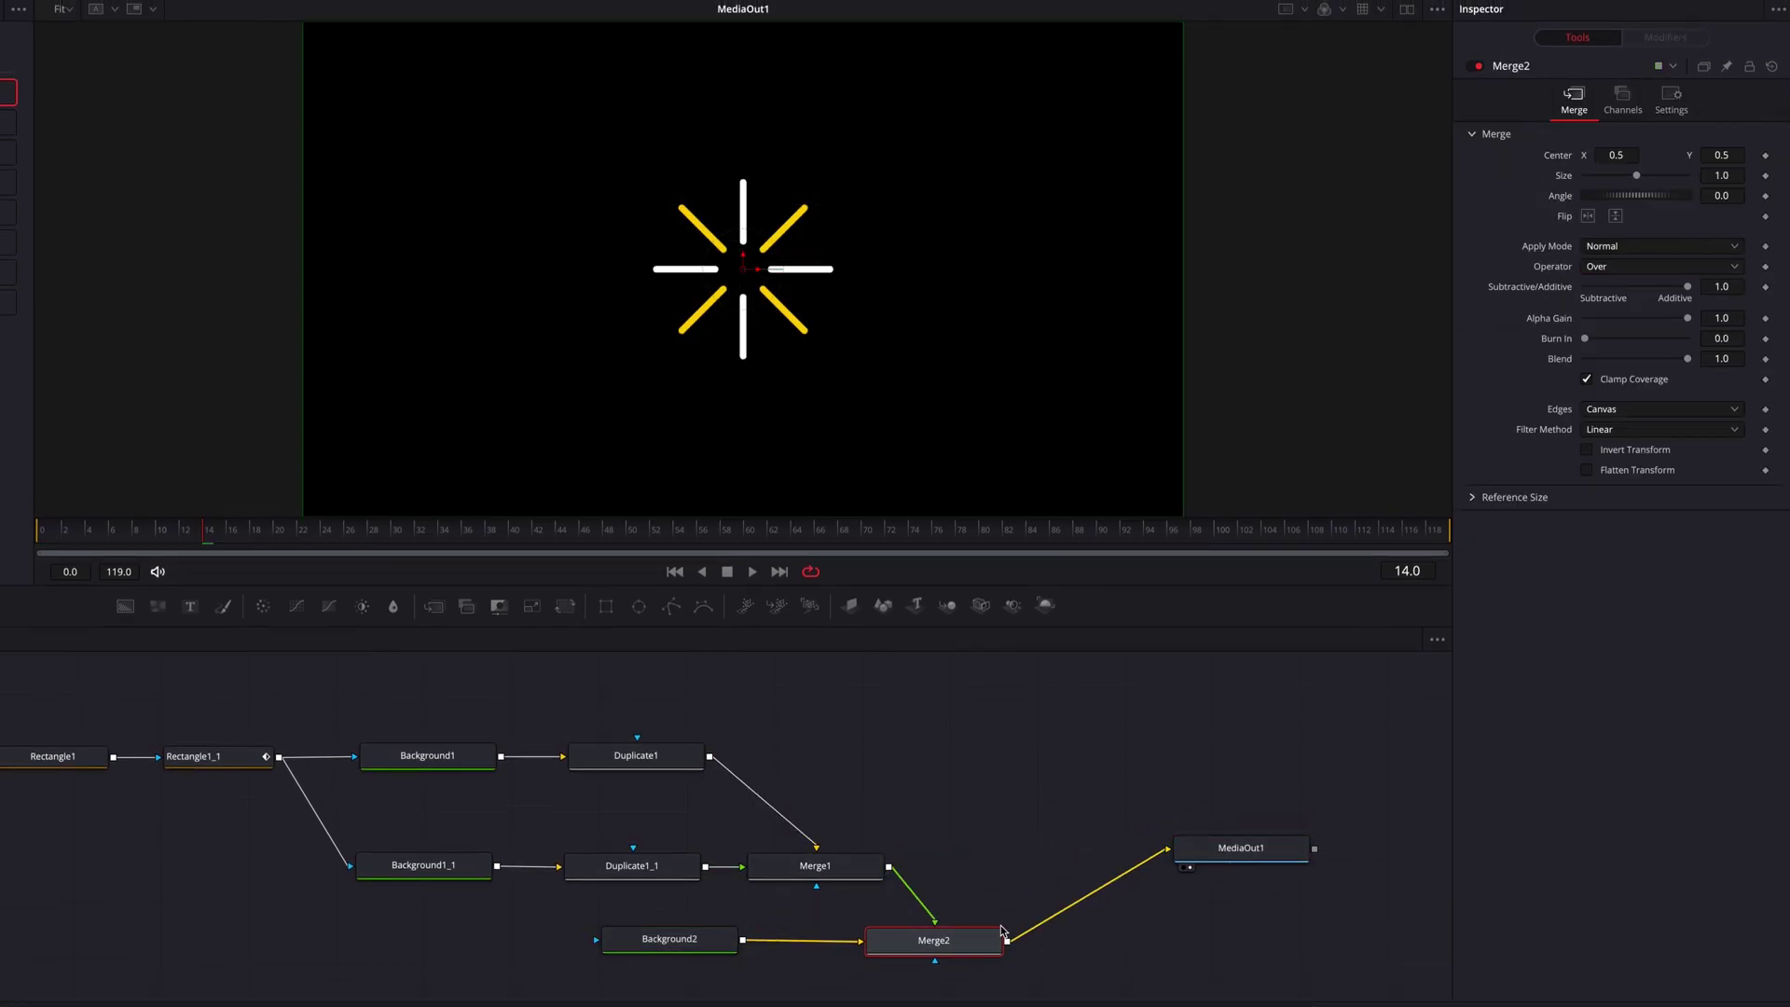
Step: Set Merge2 Size to 0.372 and Edges to Wrap, then play the tiled grid
drag(1730, 179, 1048, 229)
click(1694, 416)
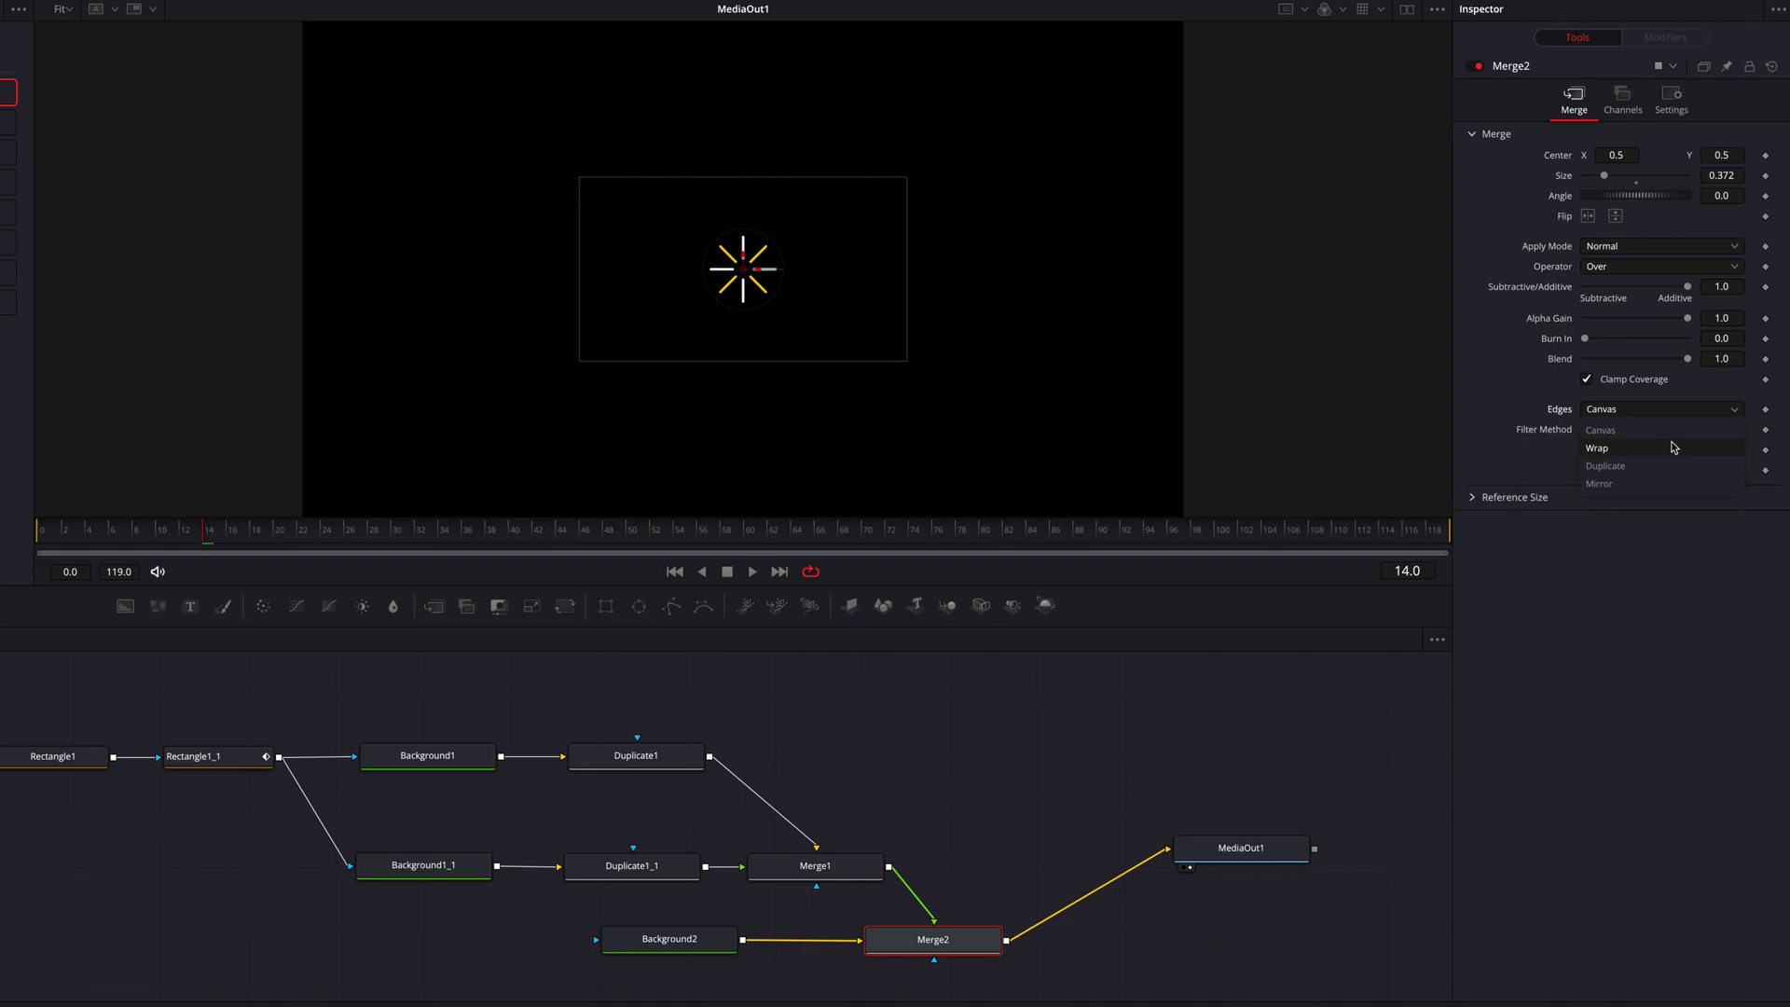
click(1673, 450)
key(space)
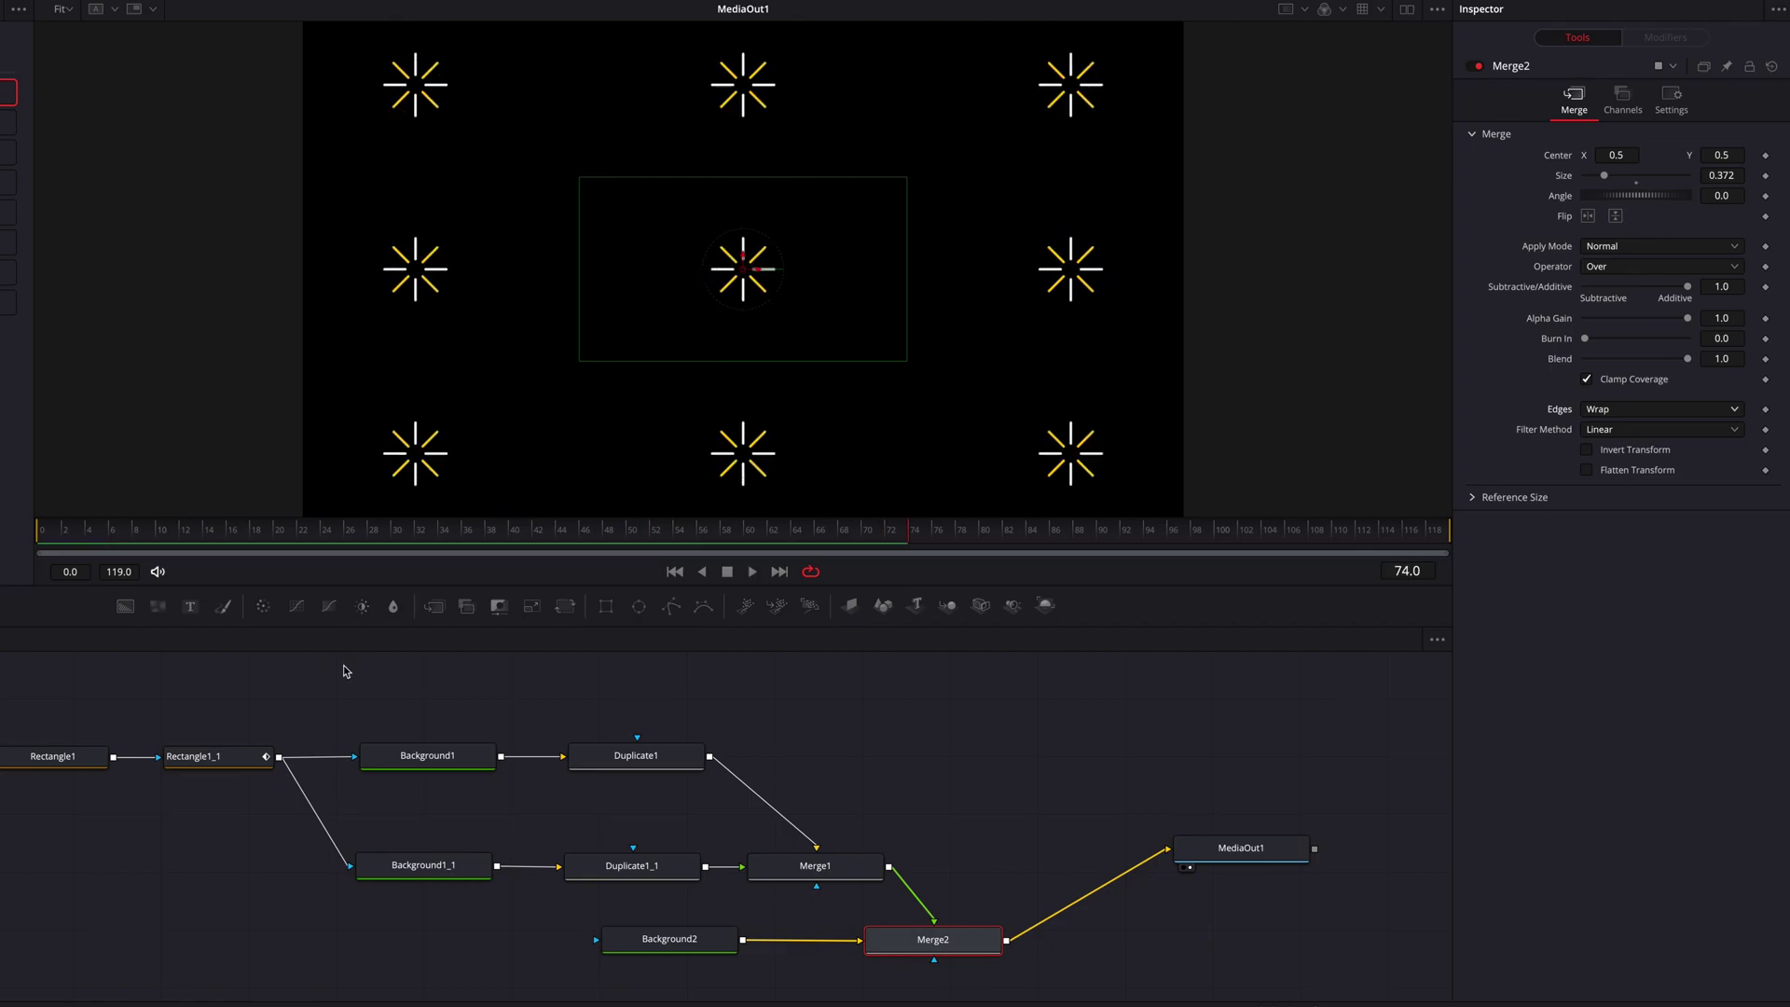
key(space)
Step: Delete Background2 and wire Transform1 and Transform2 between Merge1 and Merge2
click(710, 939)
key(Delete)
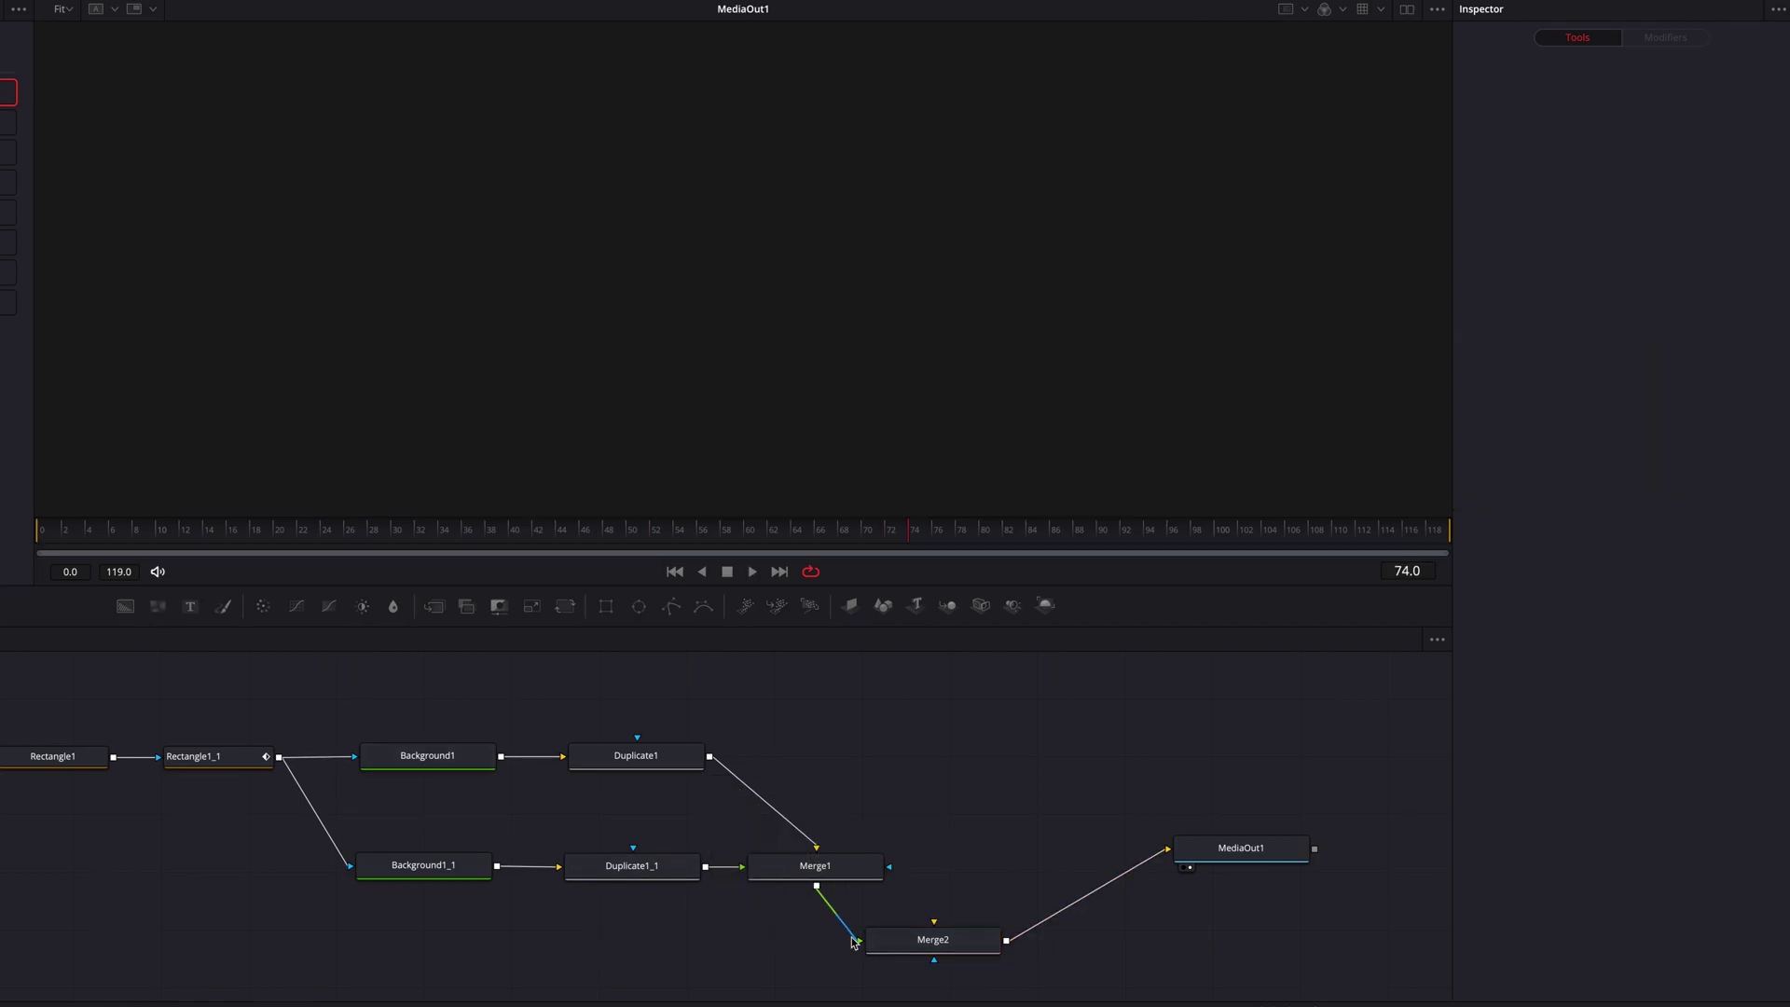
drag(858, 929, 920, 864)
drag(566, 606, 921, 867)
drag(1058, 866, 932, 923)
drag(890, 867, 672, 938)
drag(818, 938, 859, 940)
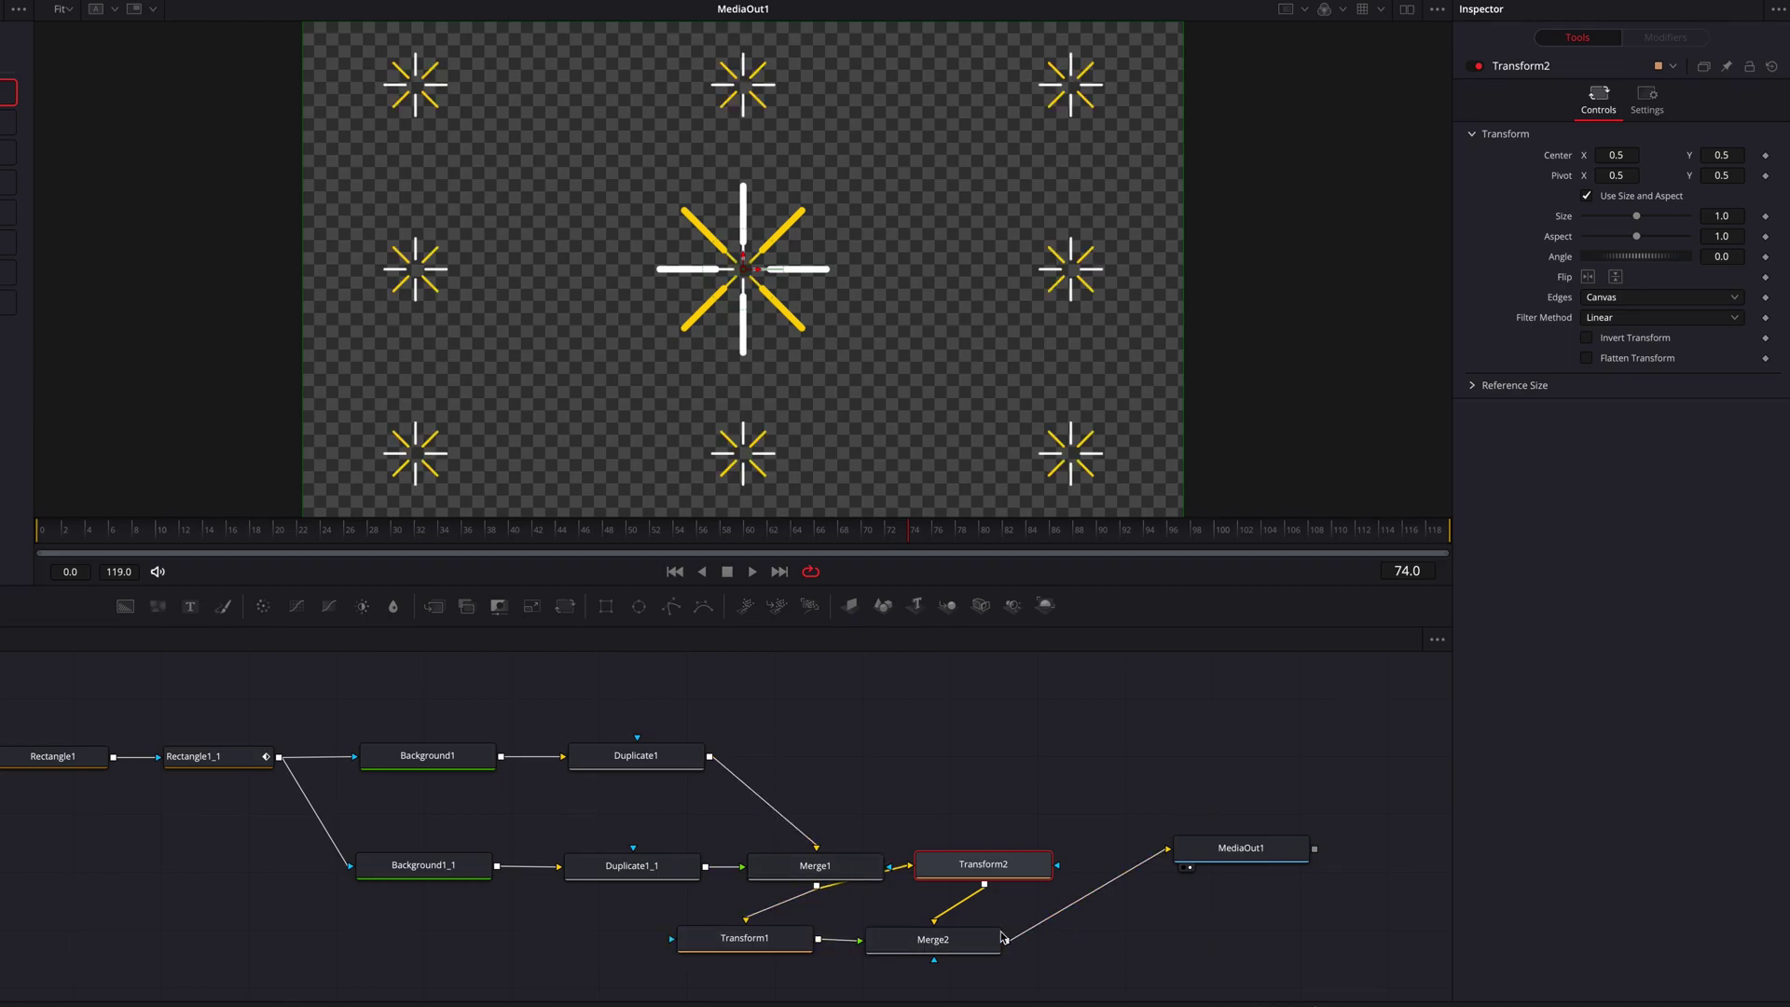
Step: Reset Merge2's Size to 1.0 and its Edges back to Canvas
click(977, 949)
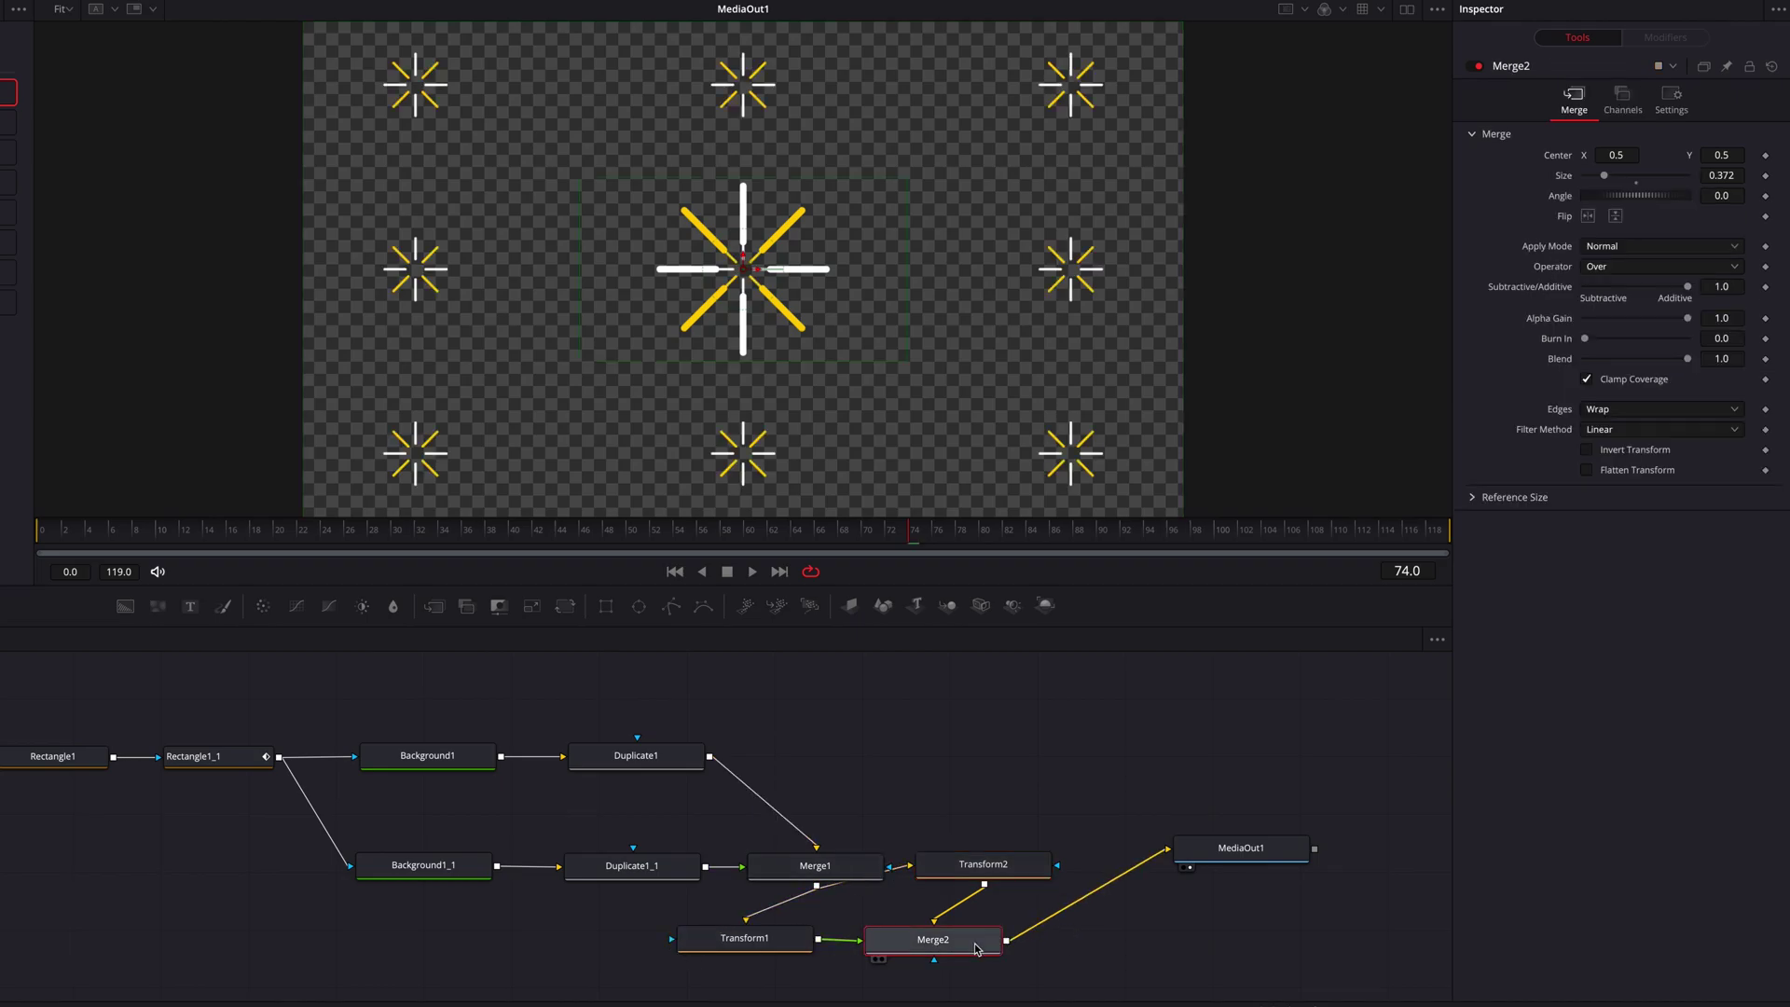
double_click(1562, 182)
click(1618, 411)
click(1621, 426)
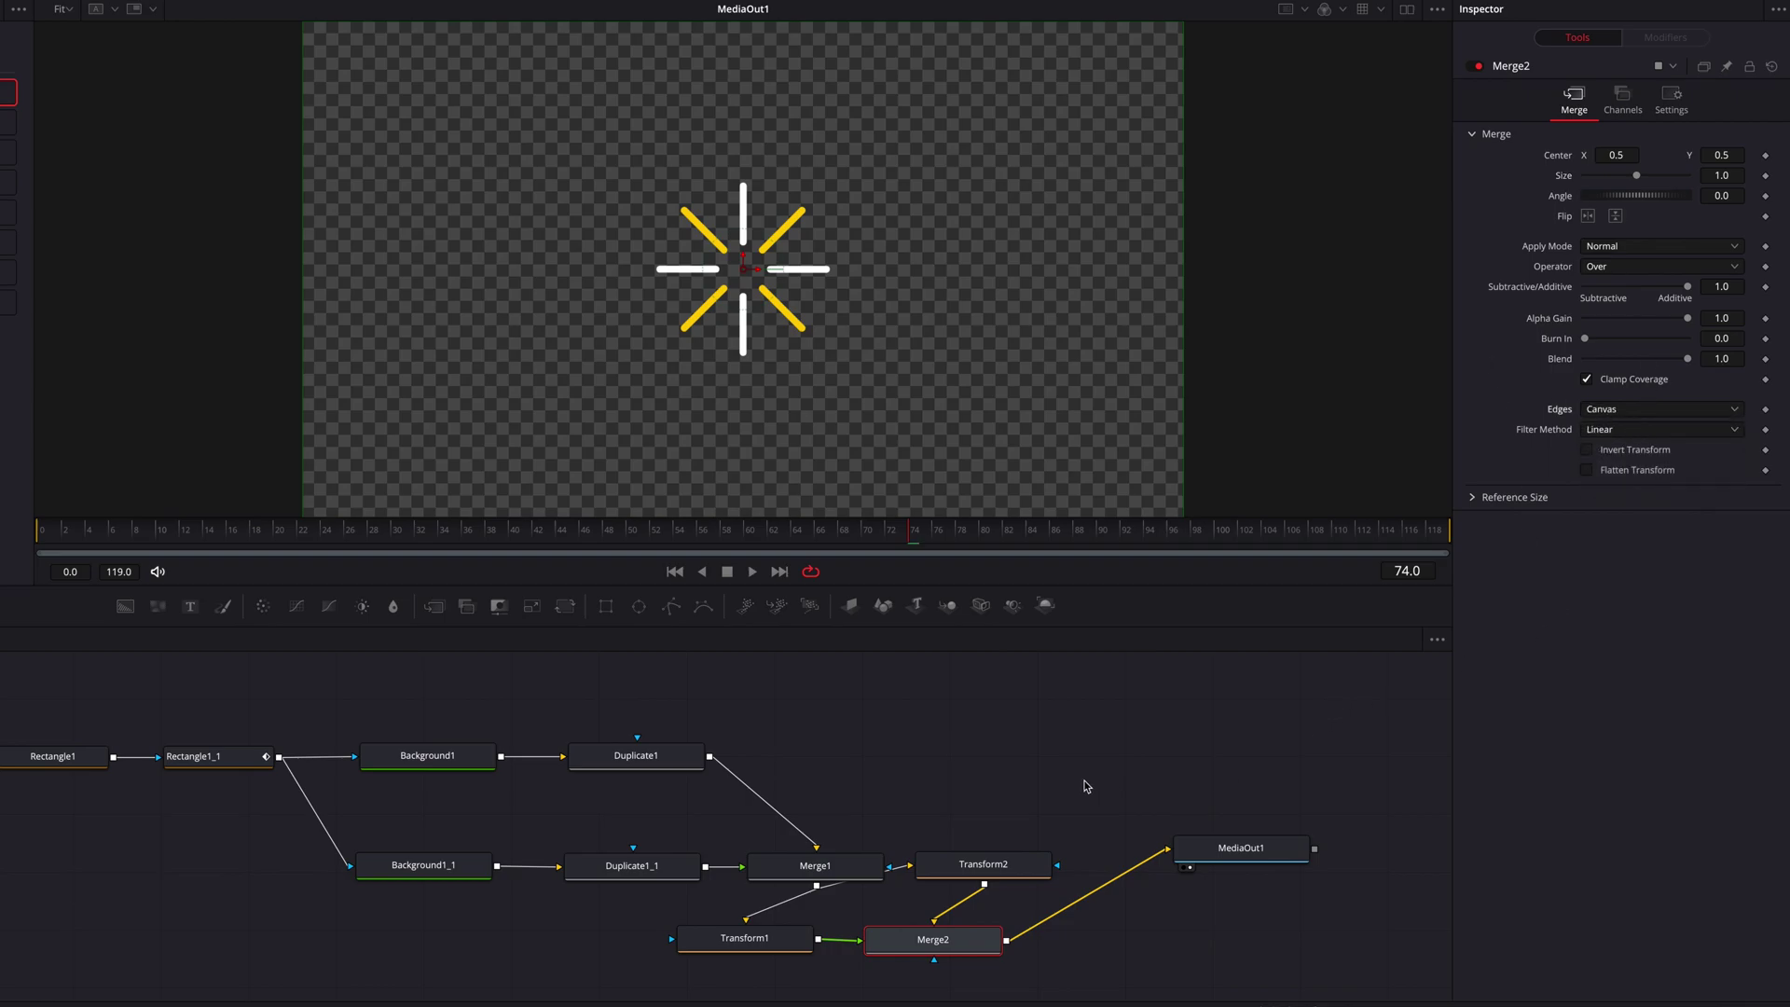
drag(957, 948, 1008, 948)
Step: Shrink Transform2's burst to 0.564 at upper left and Transform1's burst at lower right
click(1033, 865)
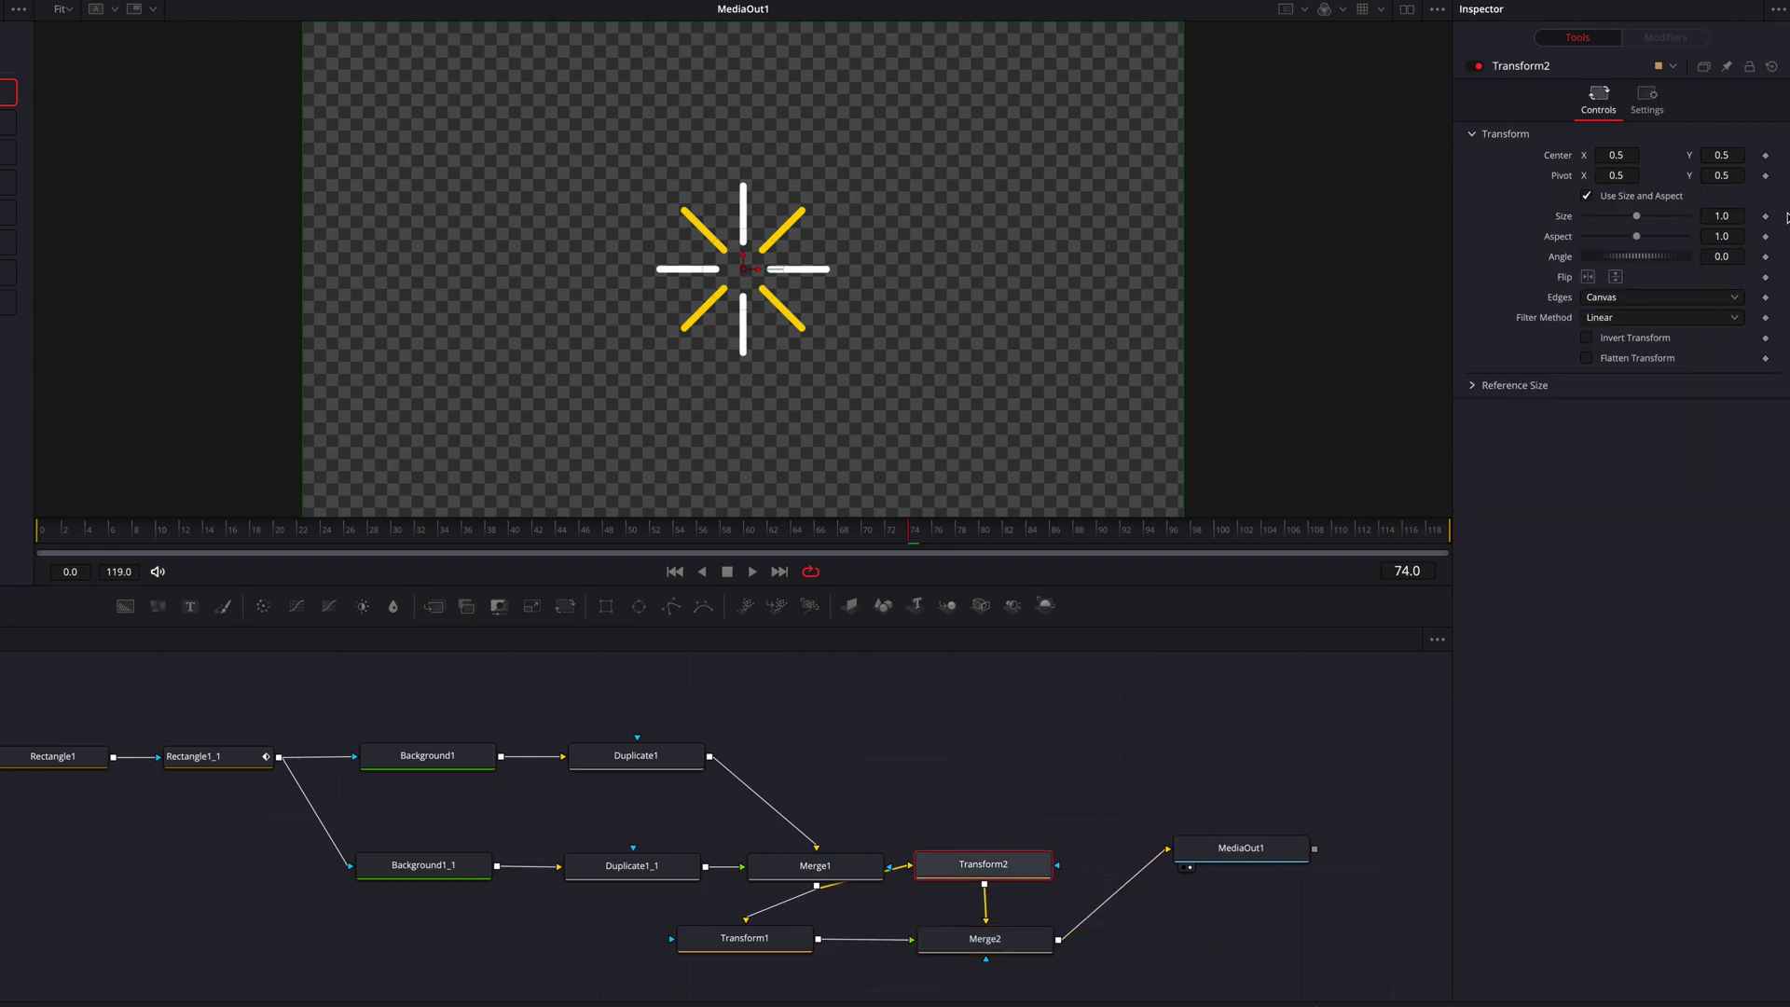
drag(1732, 214, 1705, 213)
drag(743, 270, 491, 127)
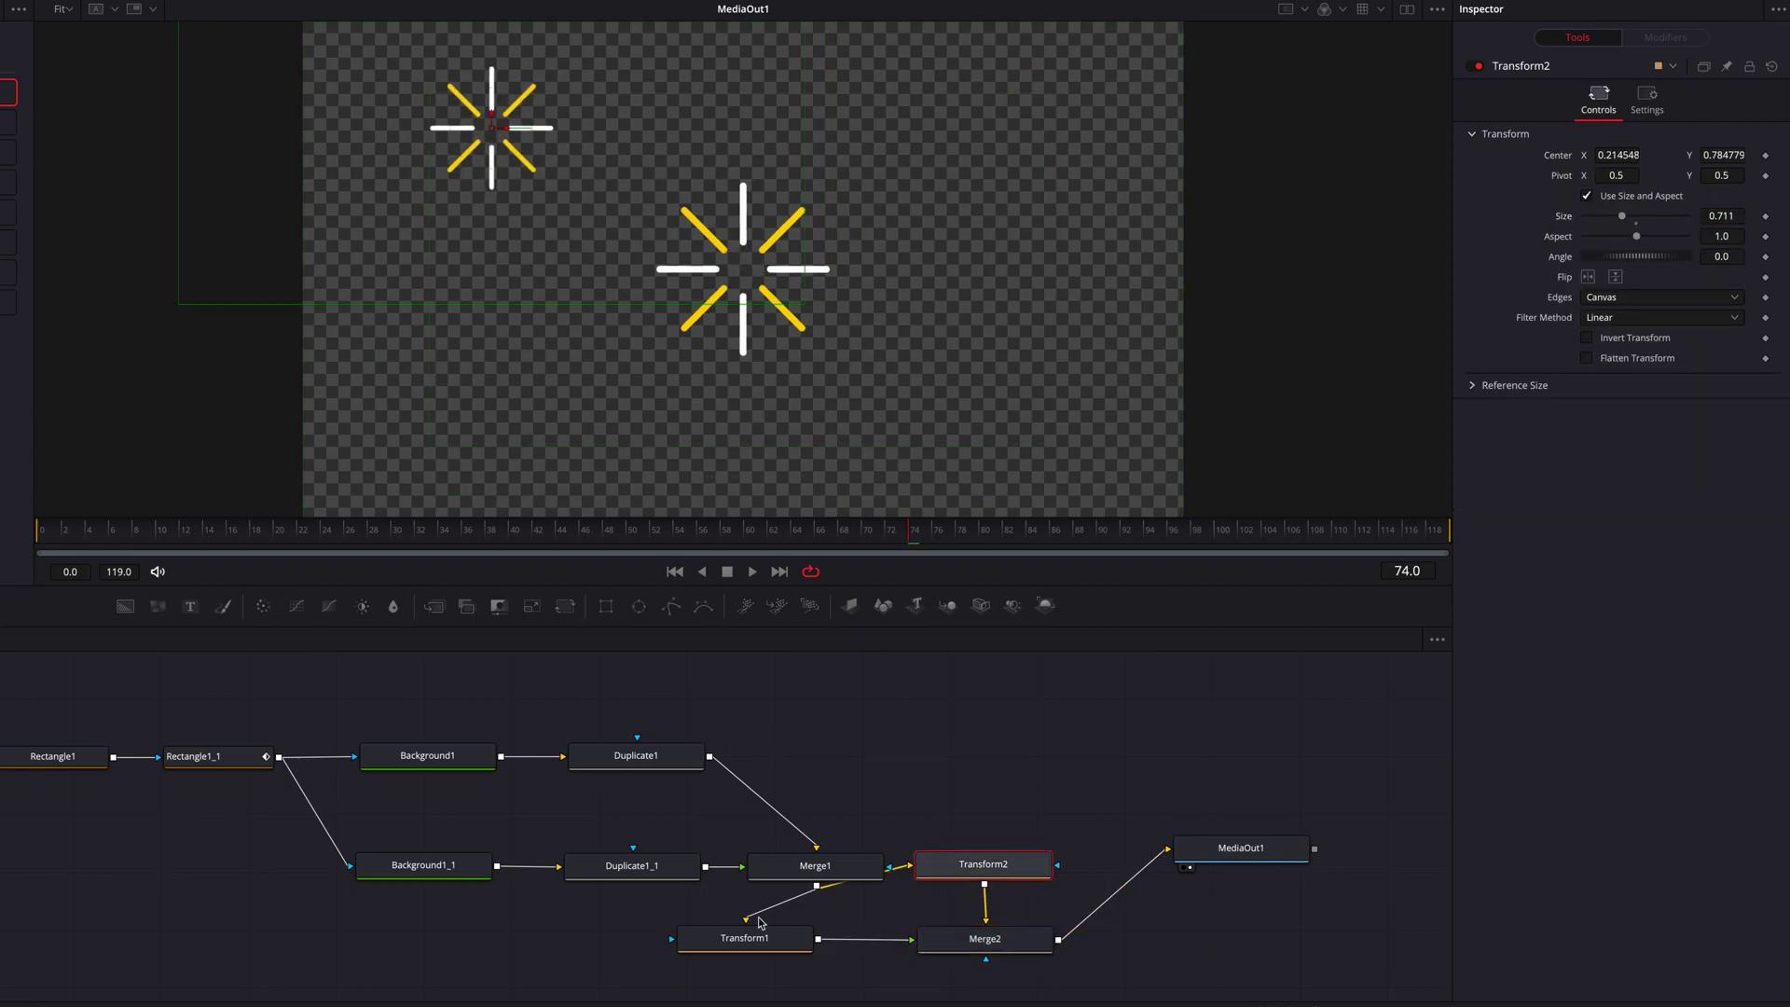
click(761, 952)
drag(1735, 213, 1679, 213)
drag(743, 270, 1020, 402)
click(984, 866)
drag(1731, 216, 1710, 215)
click(976, 715)
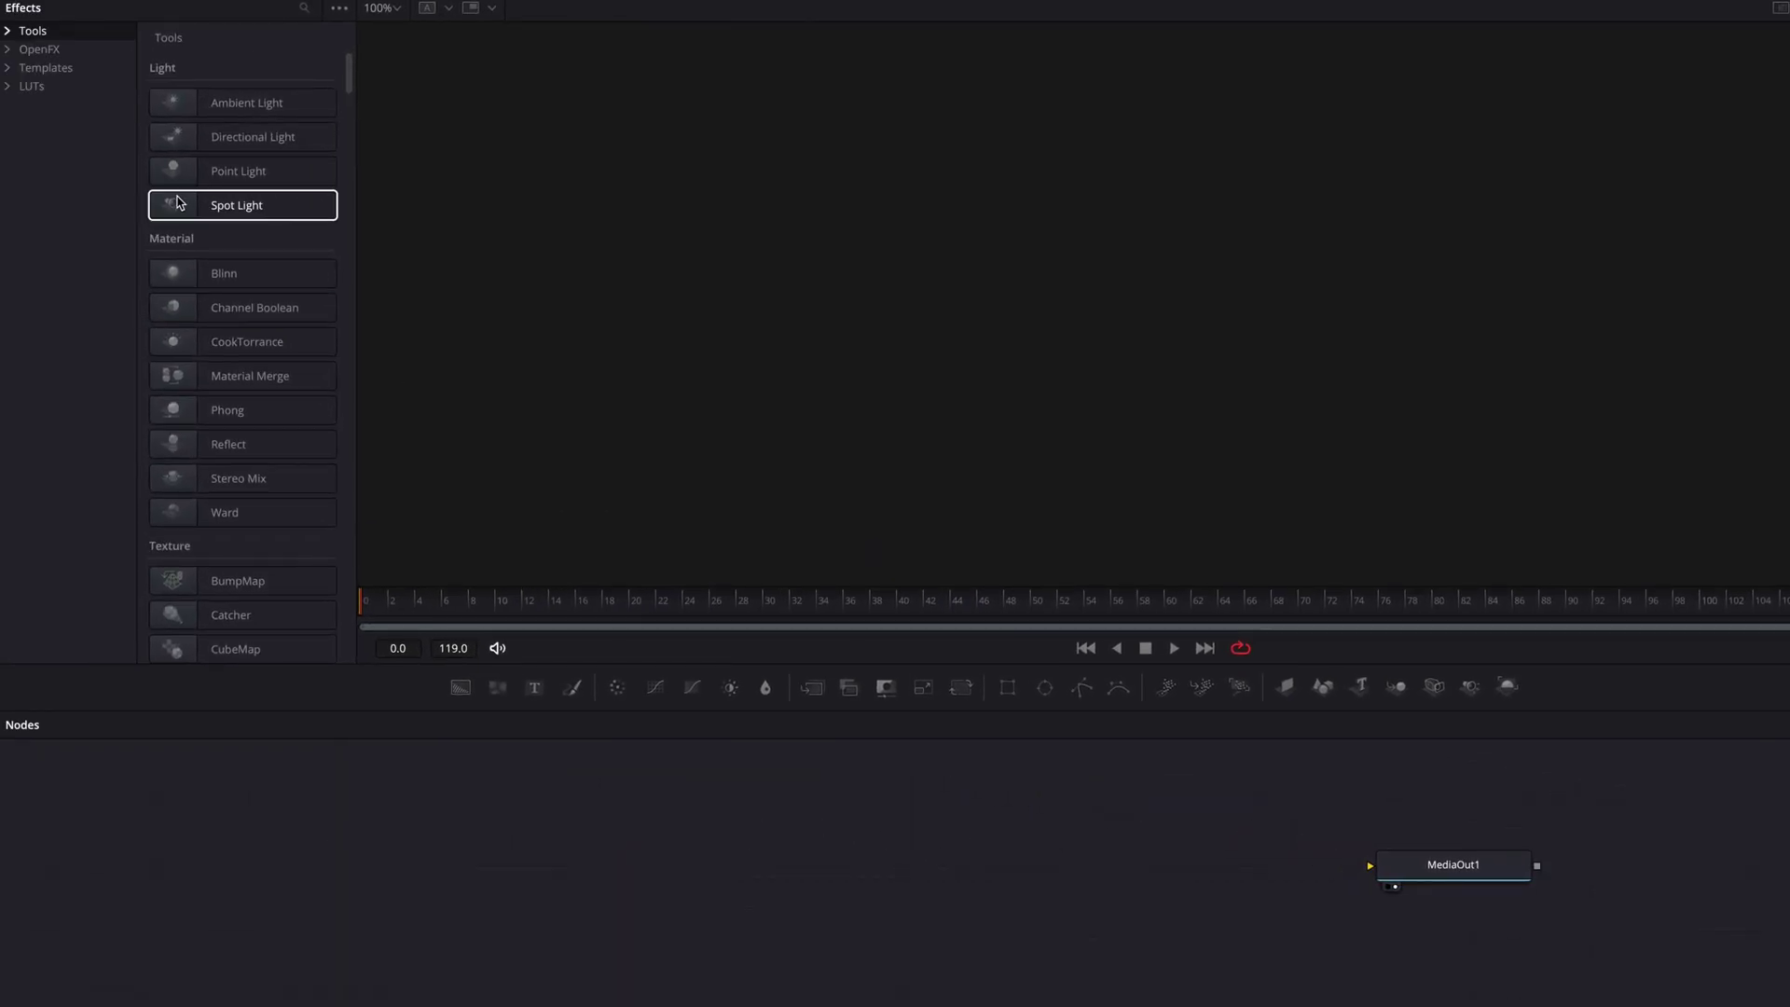
Step: From the Shape tools, add sRectangle1 and sRender1, wiring sRender1 into MediaOut1
click(8, 32)
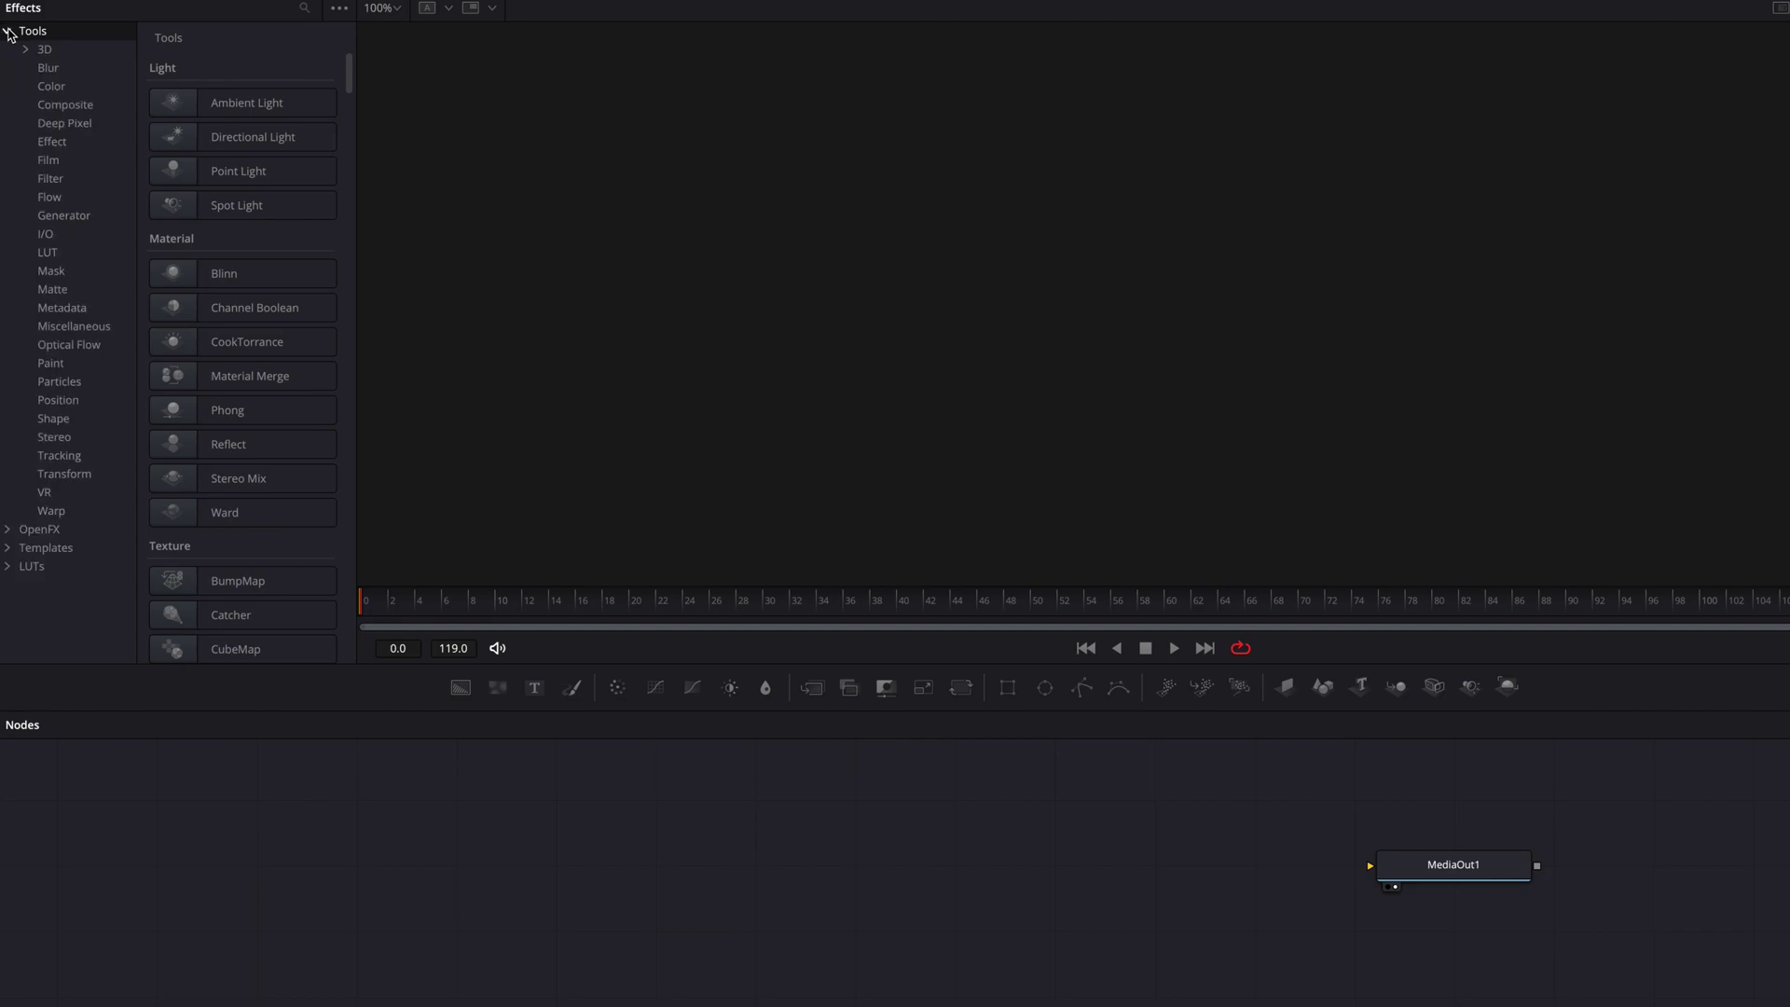
click(82, 421)
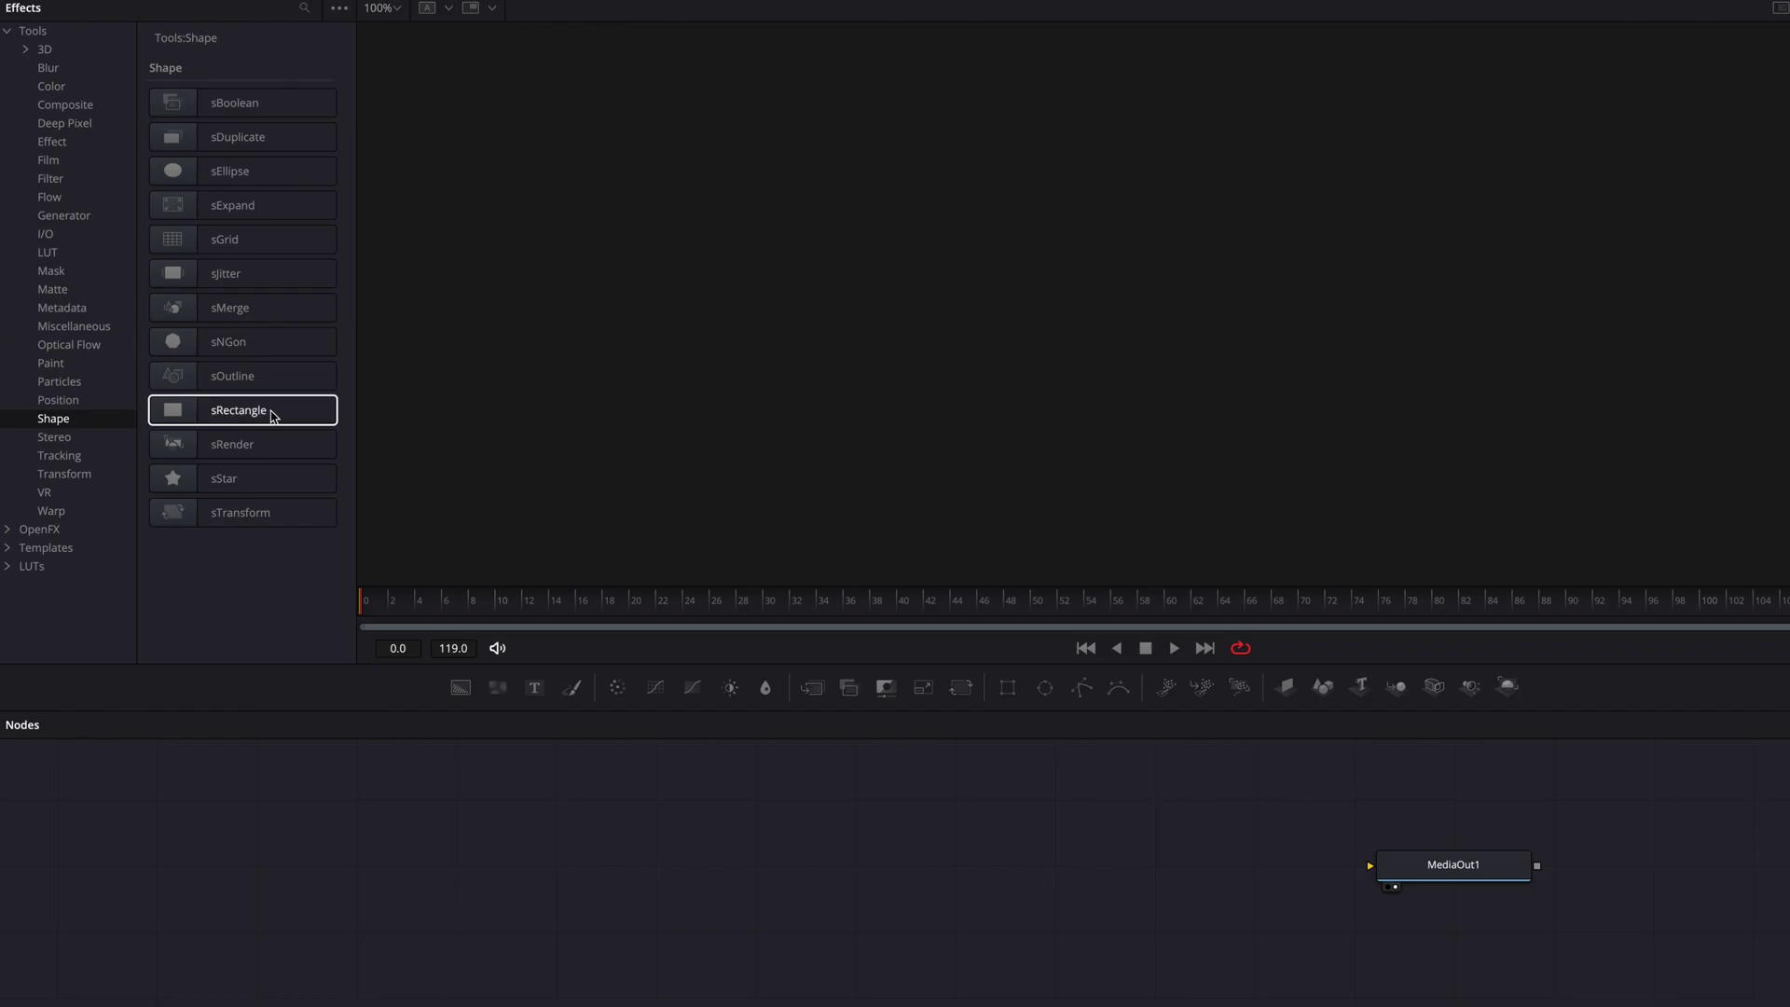
drag(276, 416, 792, 893)
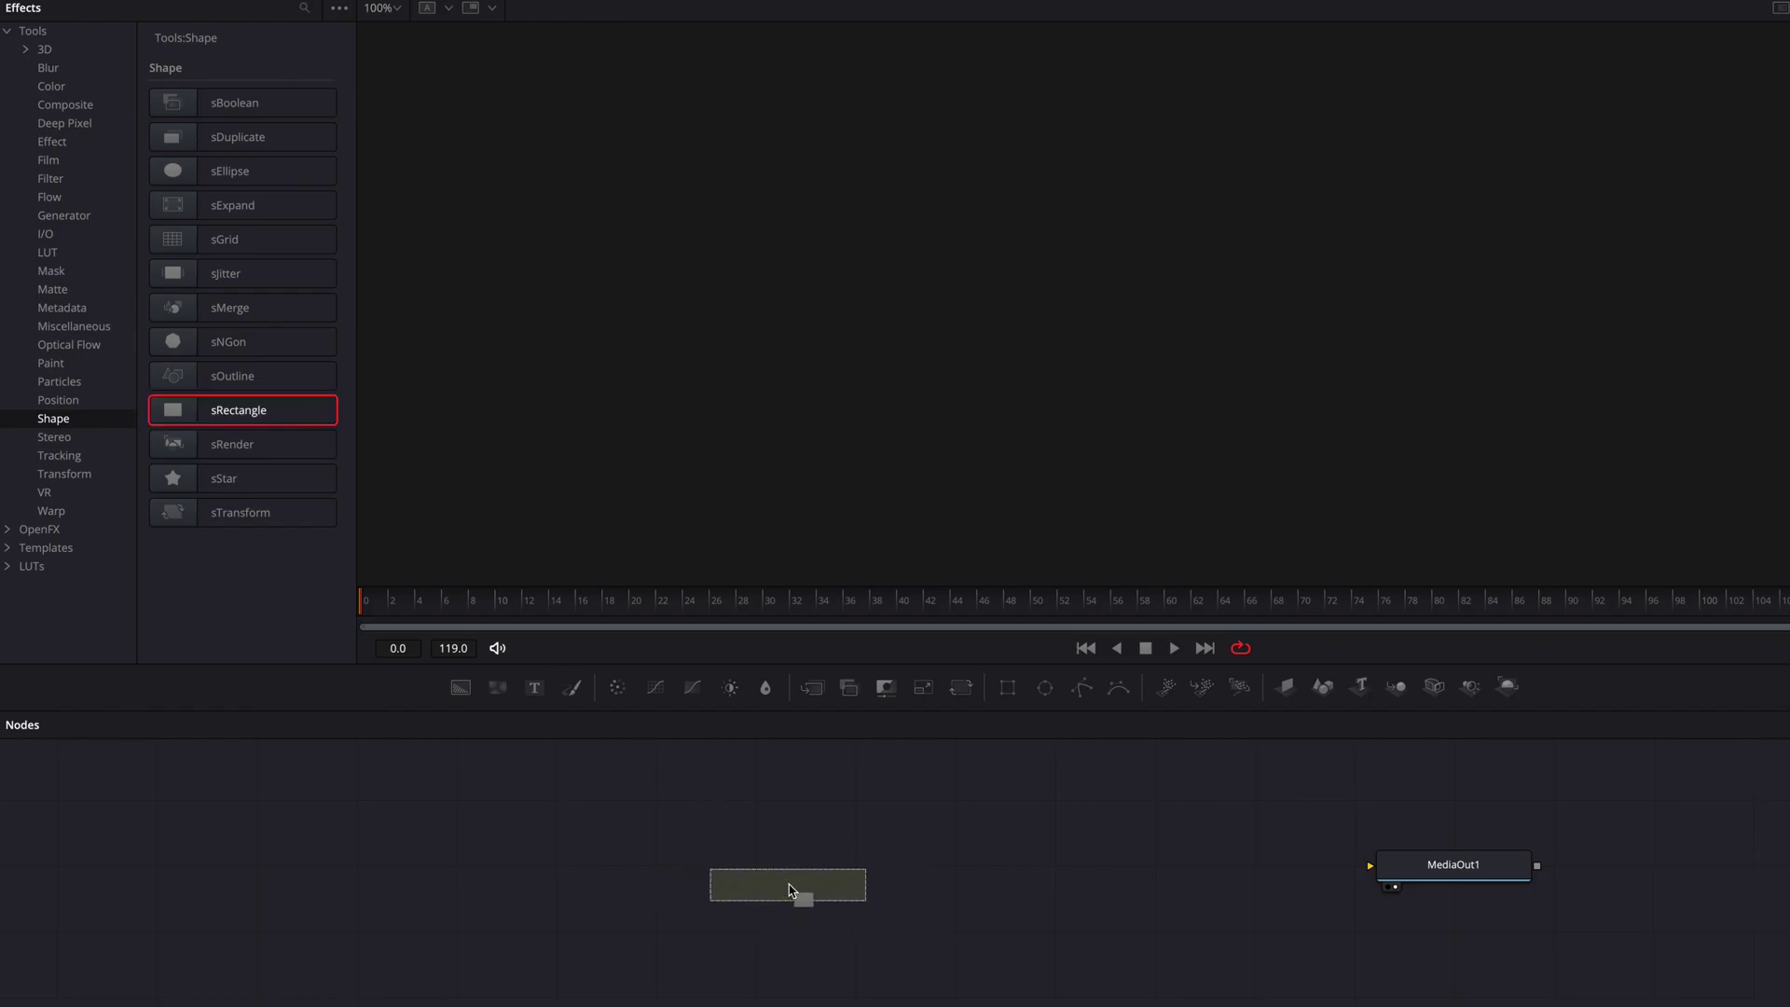
click(243, 444)
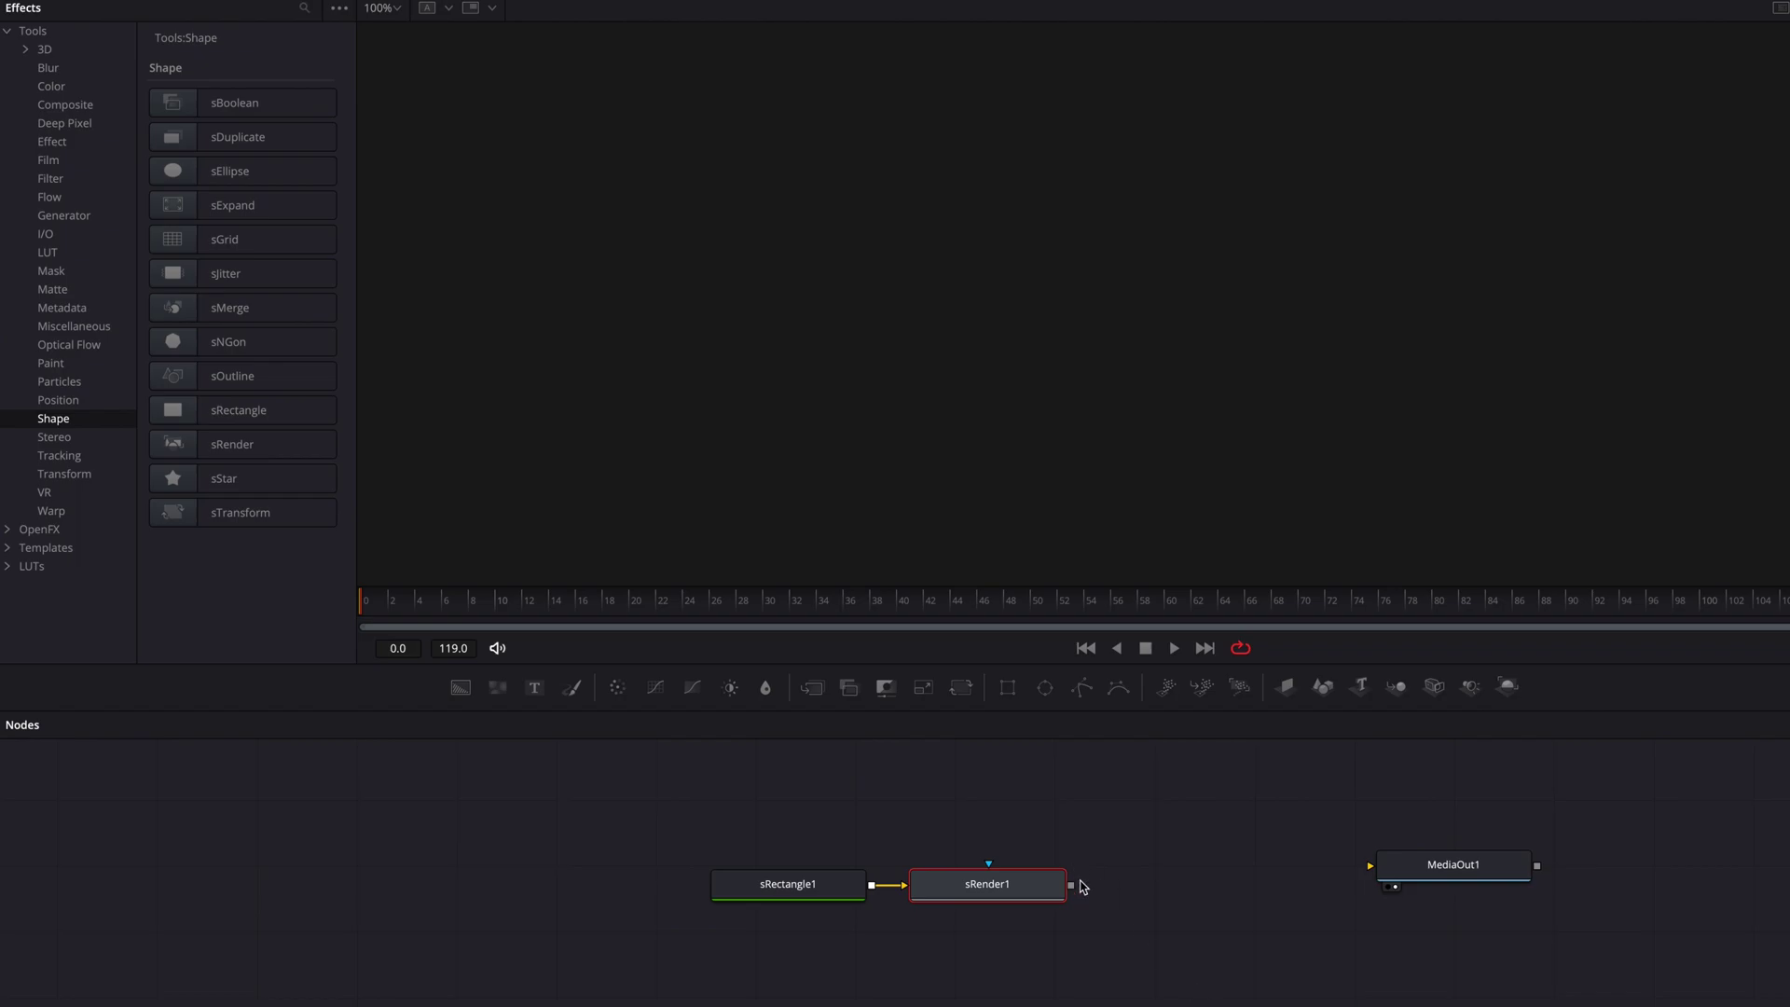
drag(1071, 886, 1368, 876)
click(820, 886)
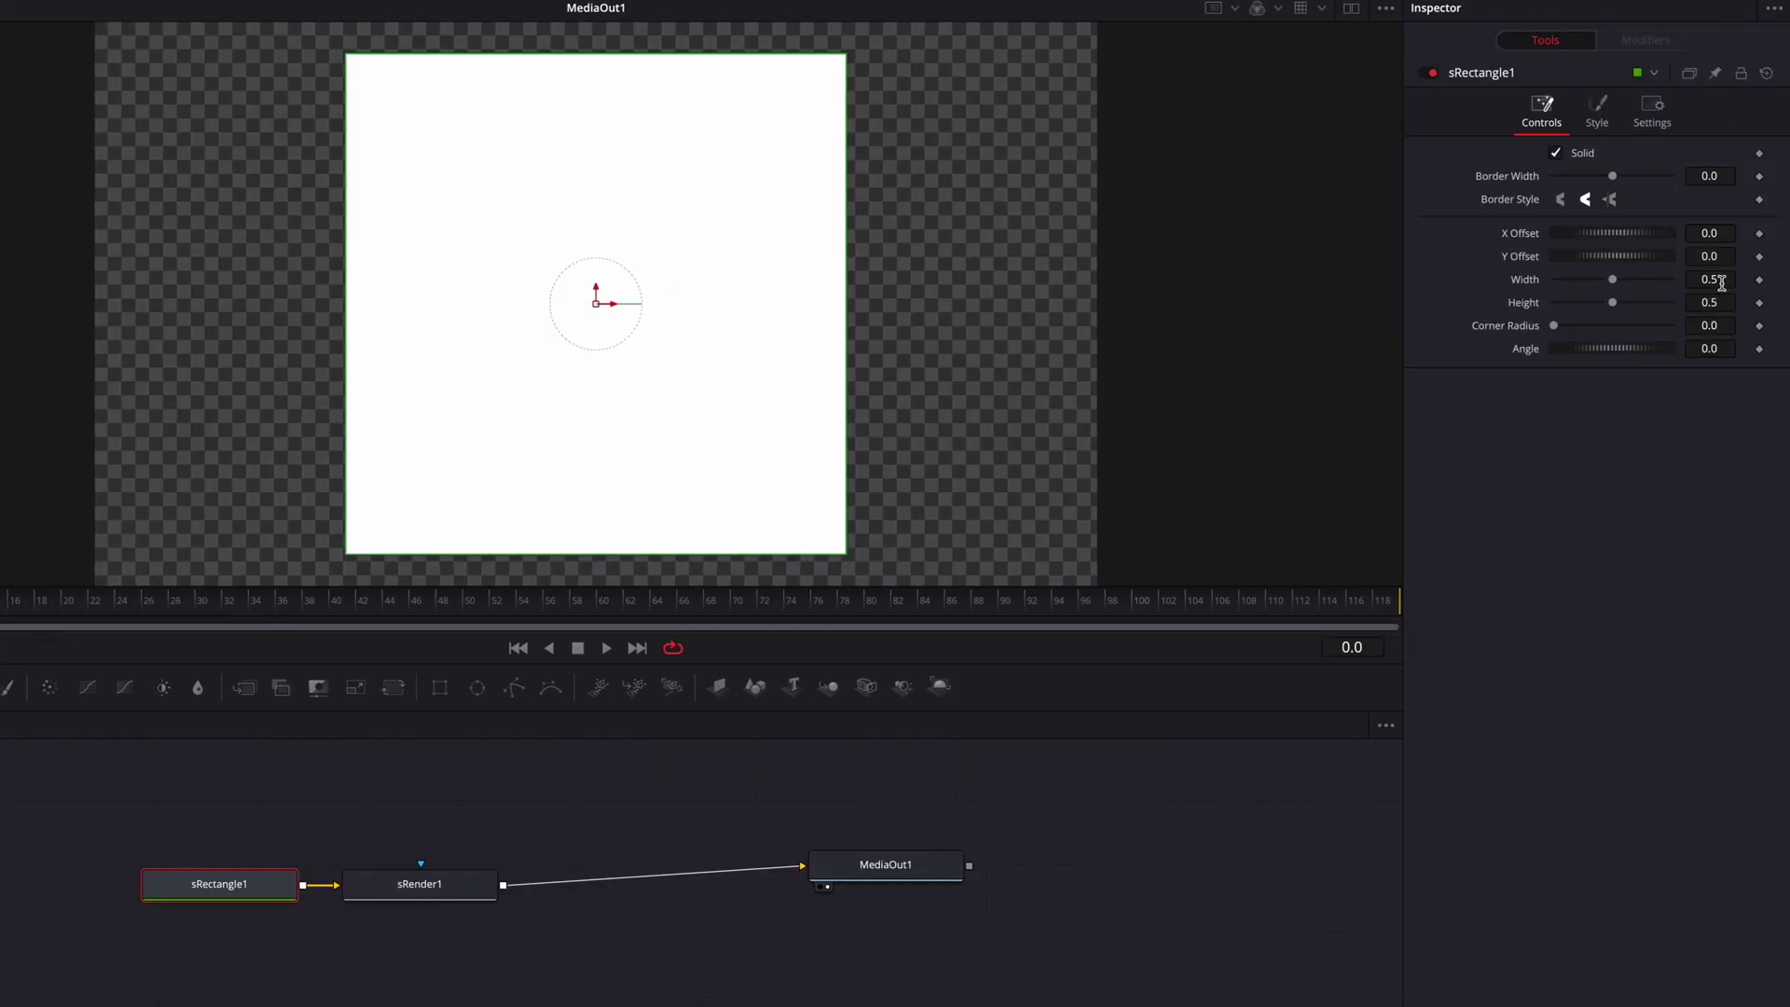
Step: Make sRectangle1 a thin bar: Width 0.02, Height 0.208, Corner Radius 1
mouse_move(1722, 283)
mouse_down()
mouse_move(1538, 282)
mouse_move(1622, 303)
mouse_move(1707, 280)
mouse_up()
drag(1554, 326, 1731, 343)
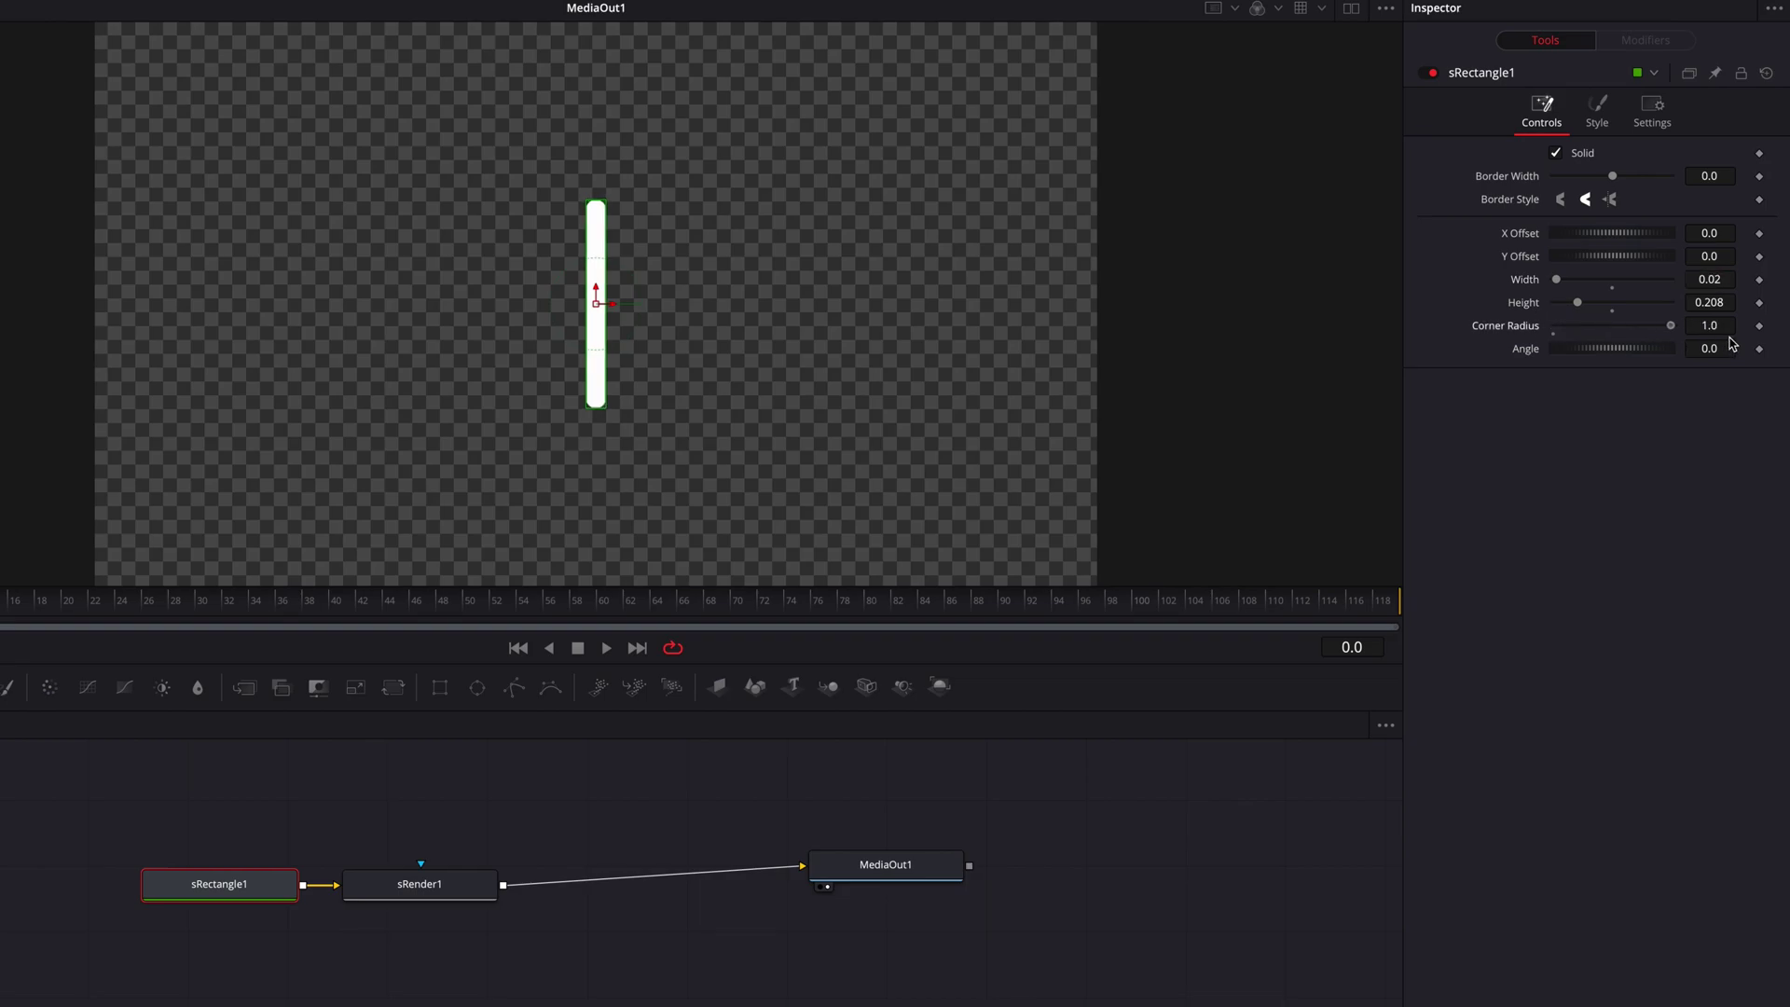
drag(227, 885, 66, 886)
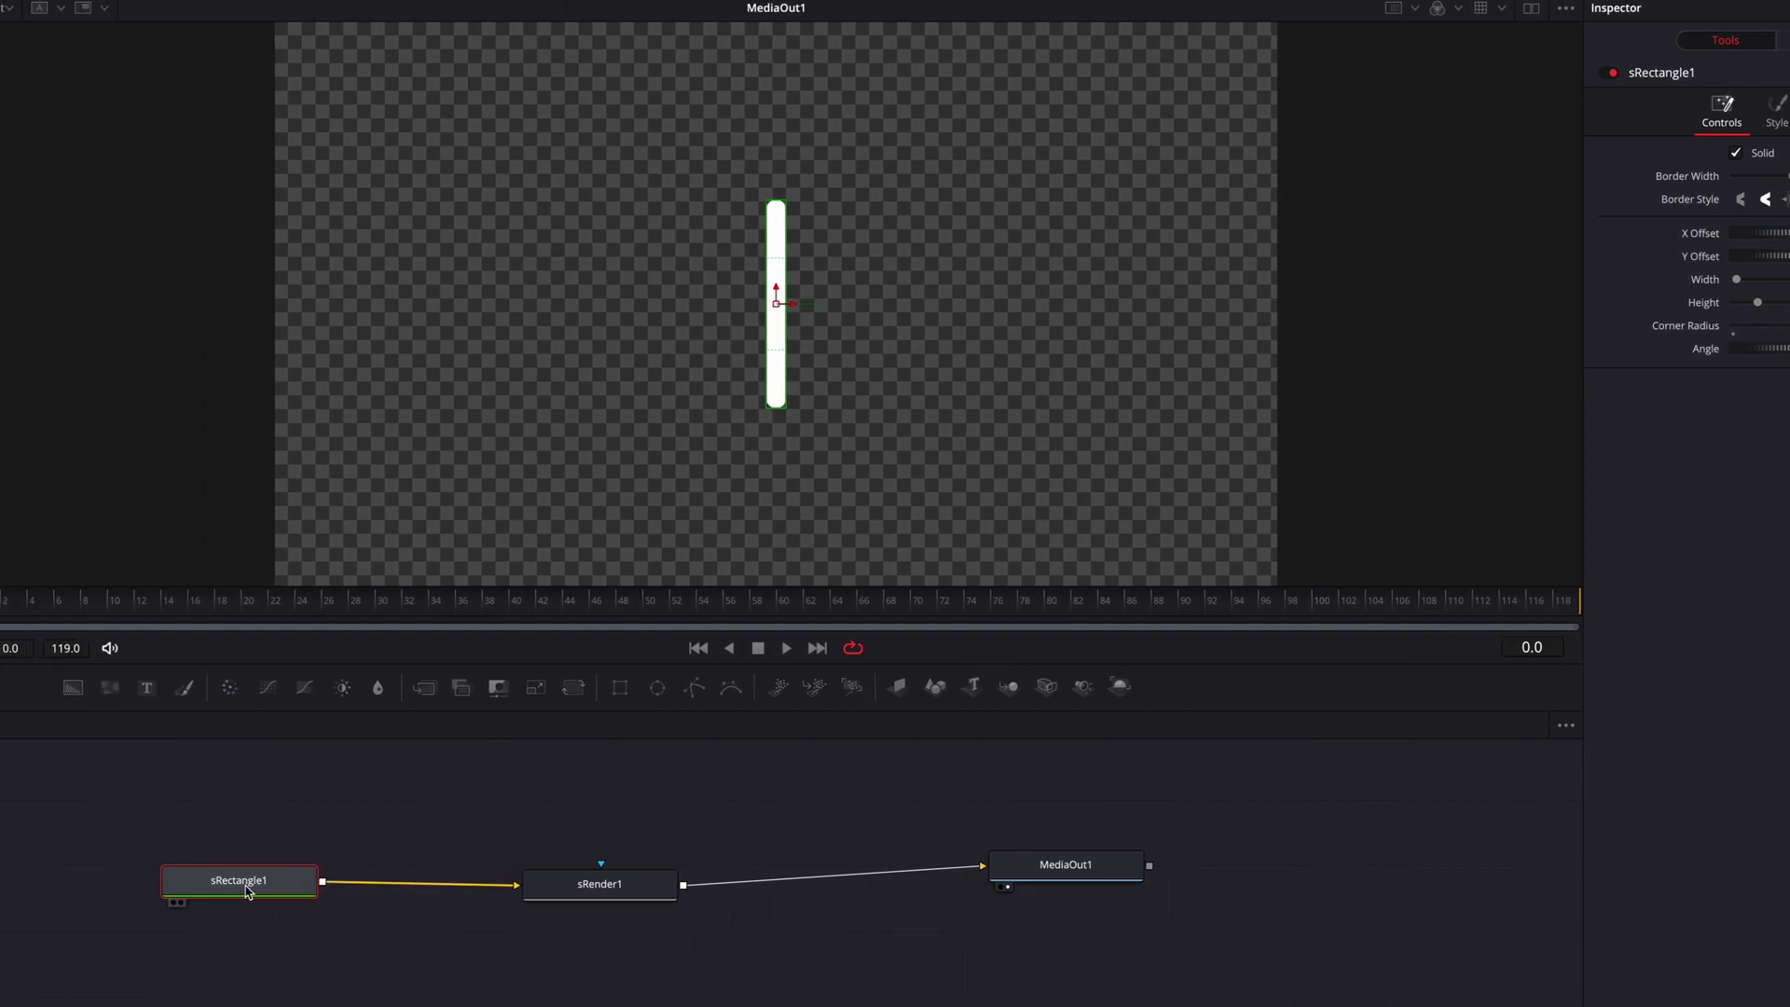
Step: Duplicate the bar through sMerge1 and set the copy sRectangle1_1's Angle to 90
key(ctrl+c)
key(ctrl+v)
drag(521, 951, 502, 894)
drag(352, 884, 328, 882)
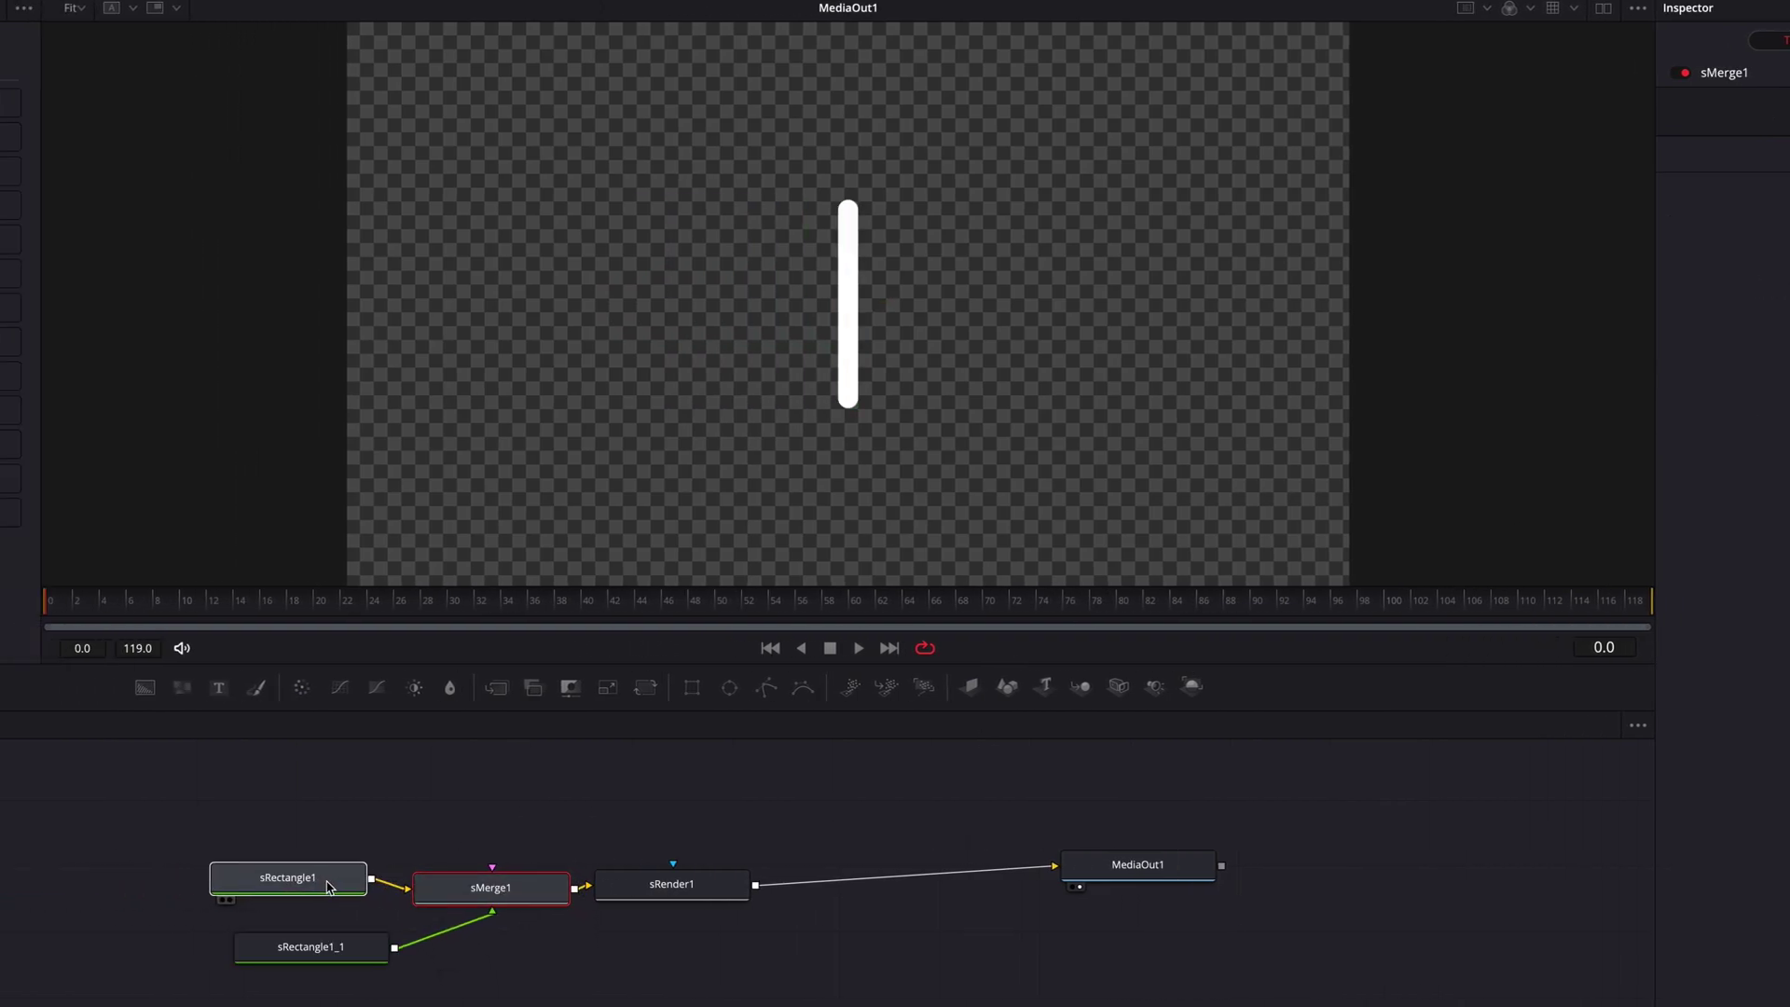
drag(484, 892, 459, 882)
click(313, 947)
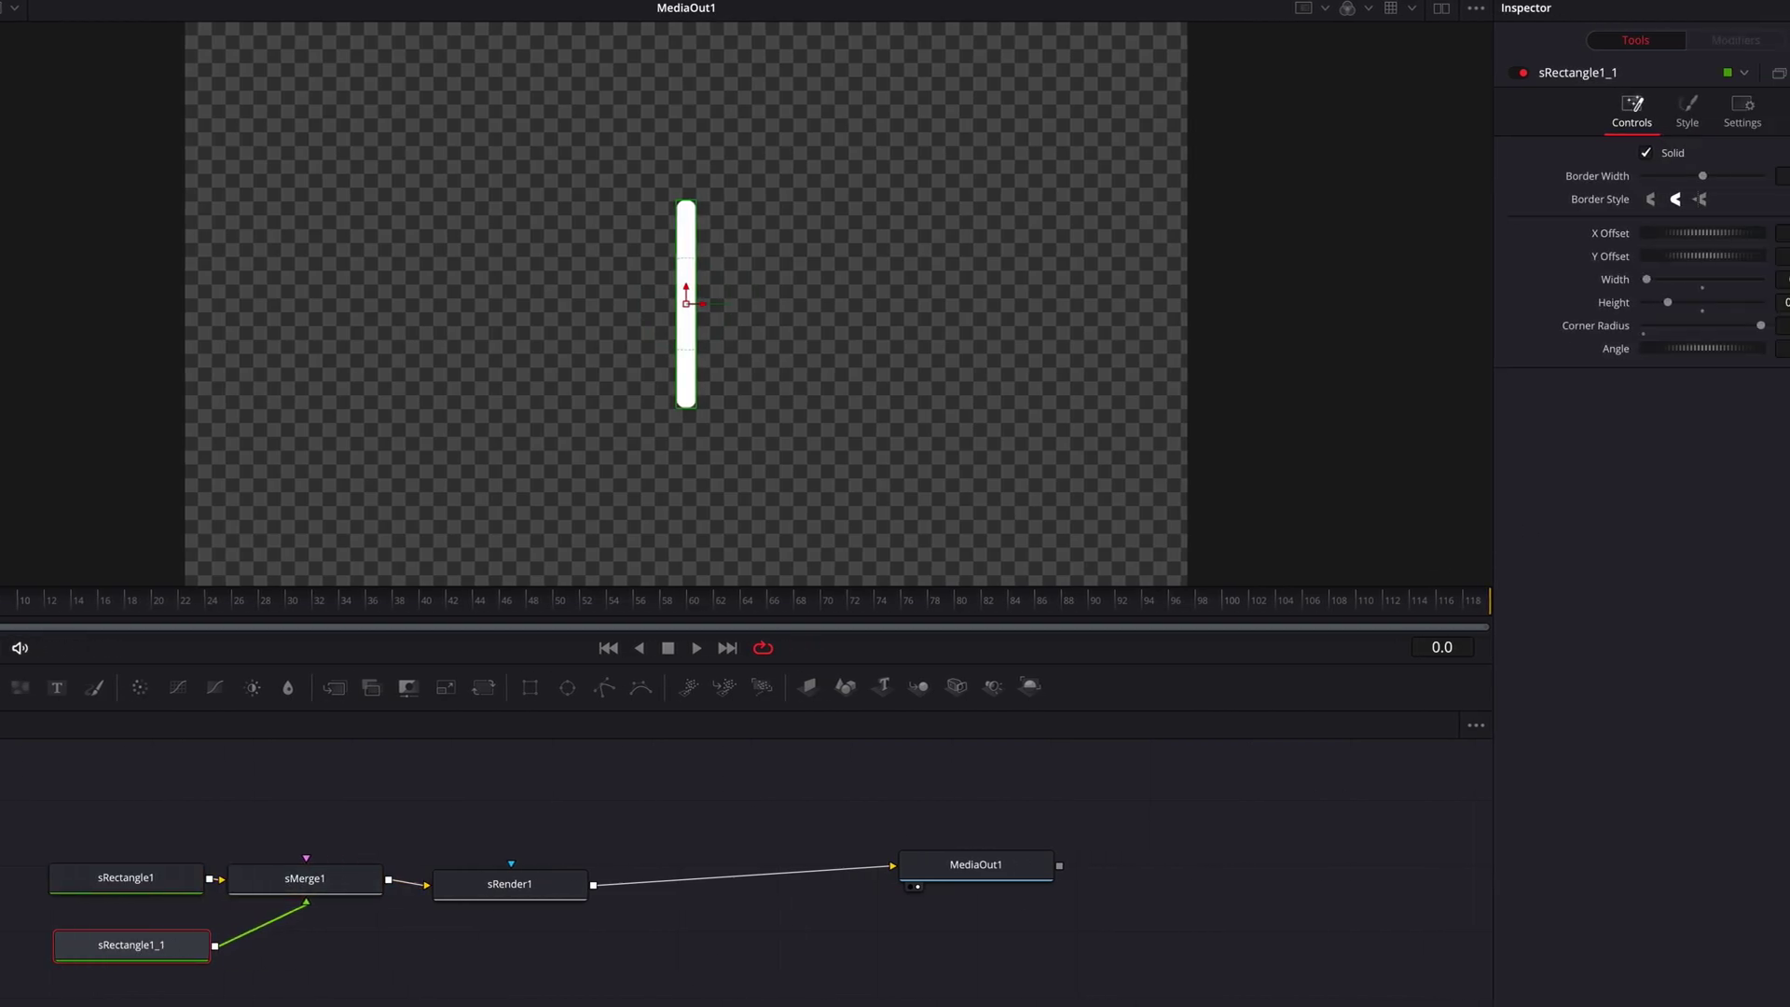
click(1722, 350)
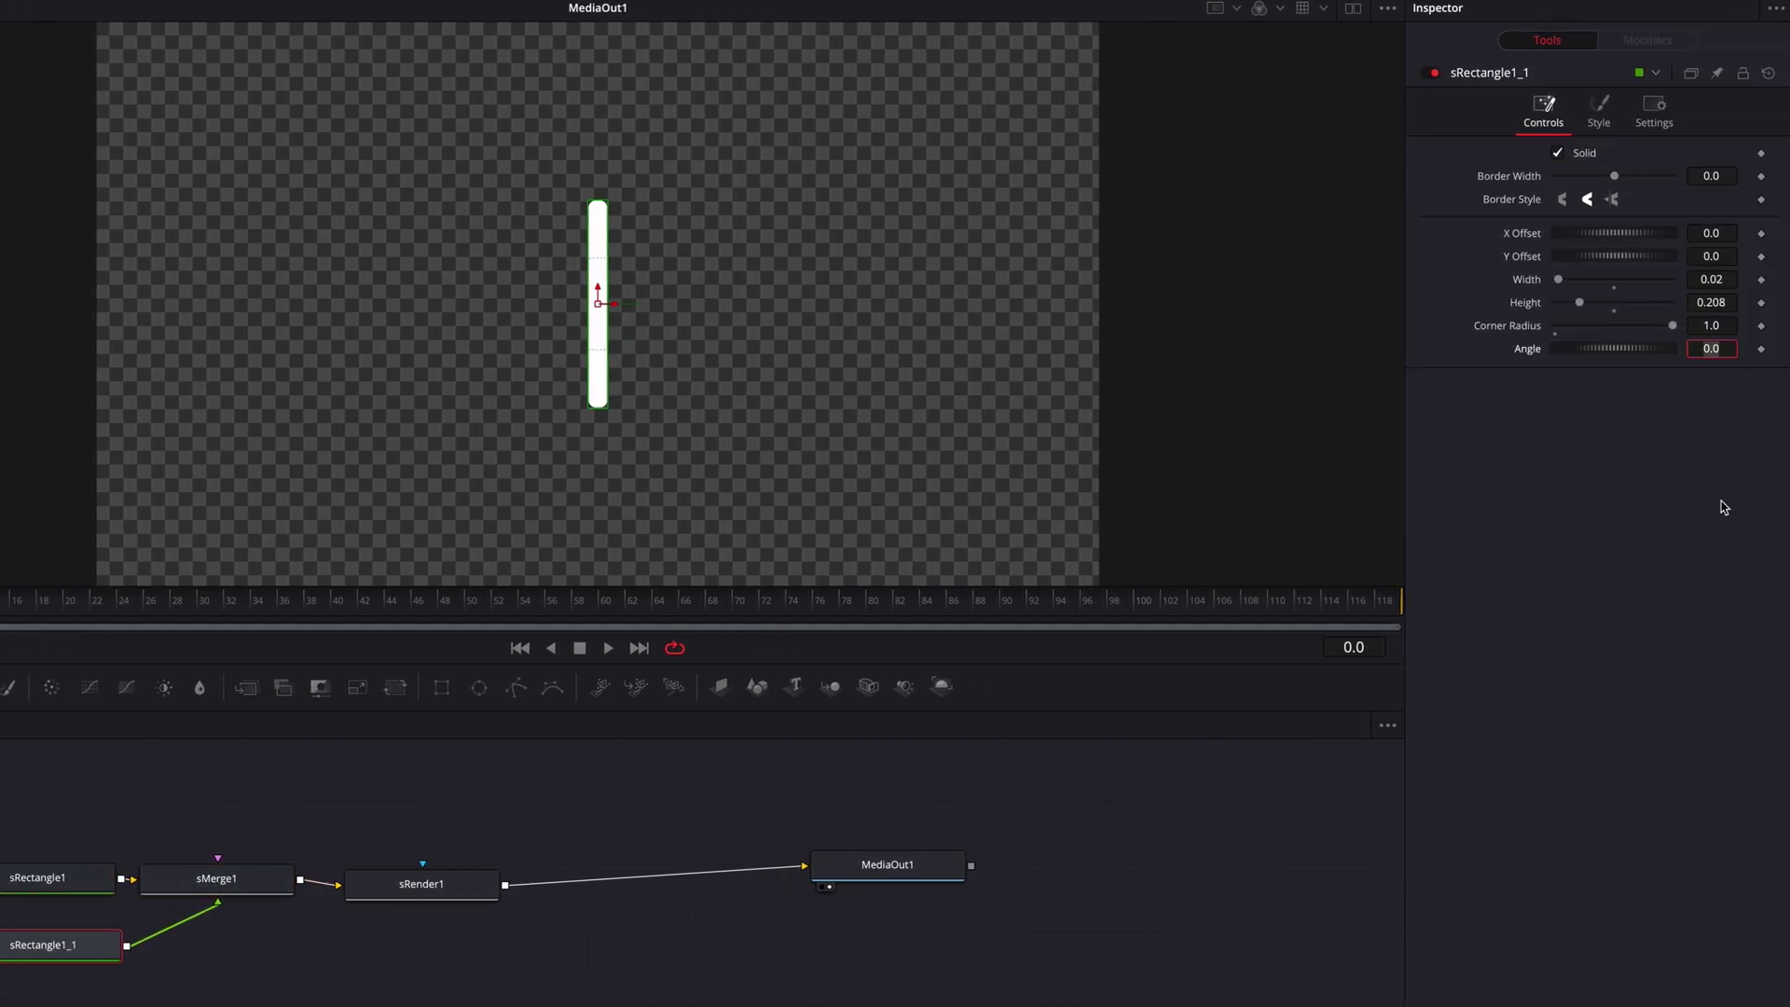
text(90)
key(Tab)
drag(470, 882, 612, 876)
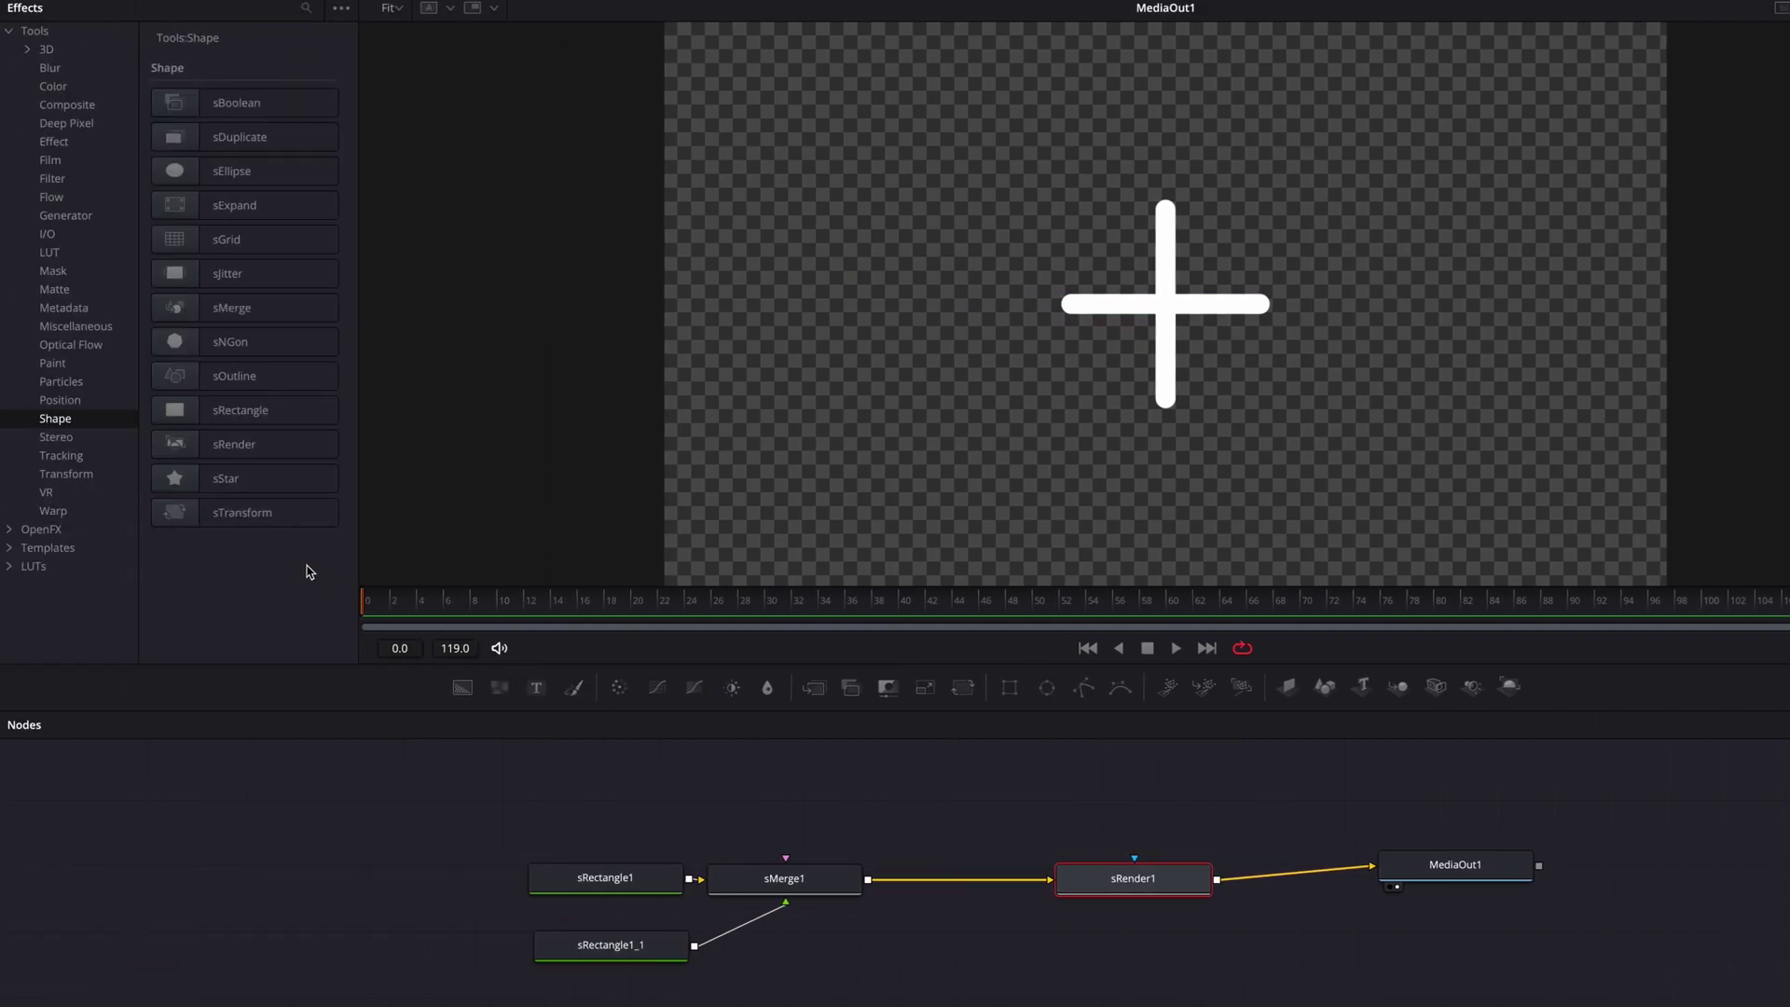
Step: Insert sTransform1 after sMerge1 and link its X Size to Y Size by expression
drag(266, 520, 960, 884)
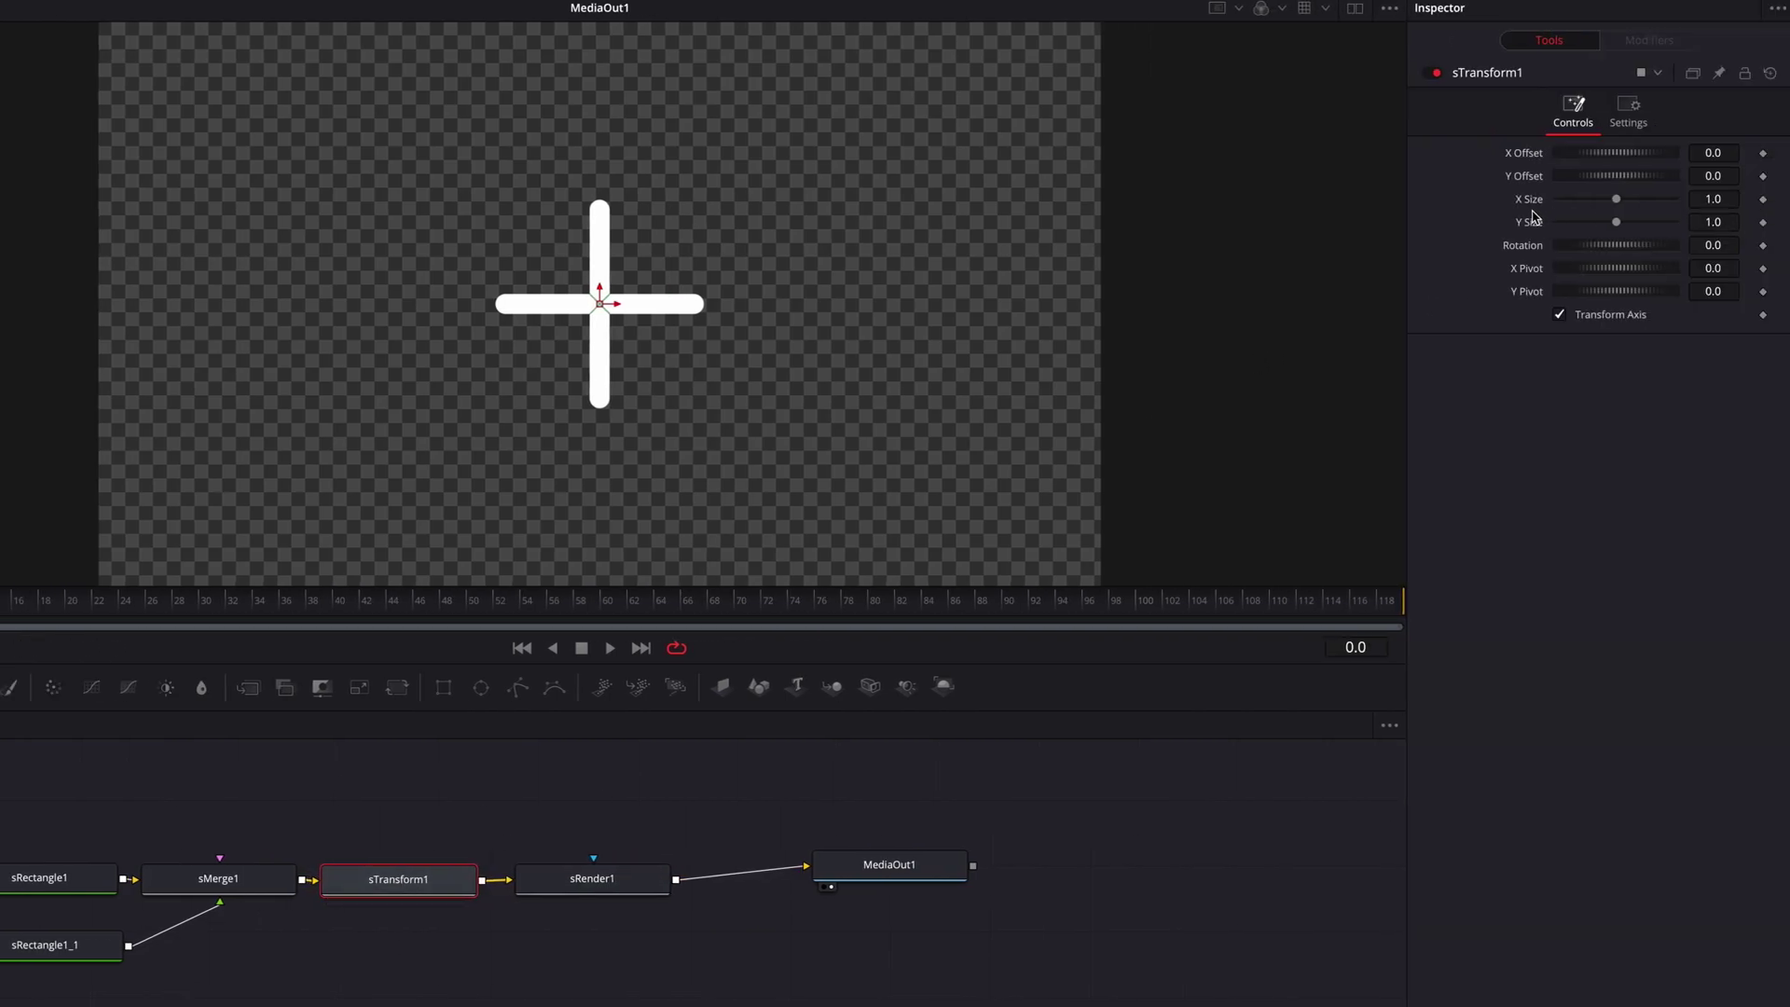
right_click(1532, 203)
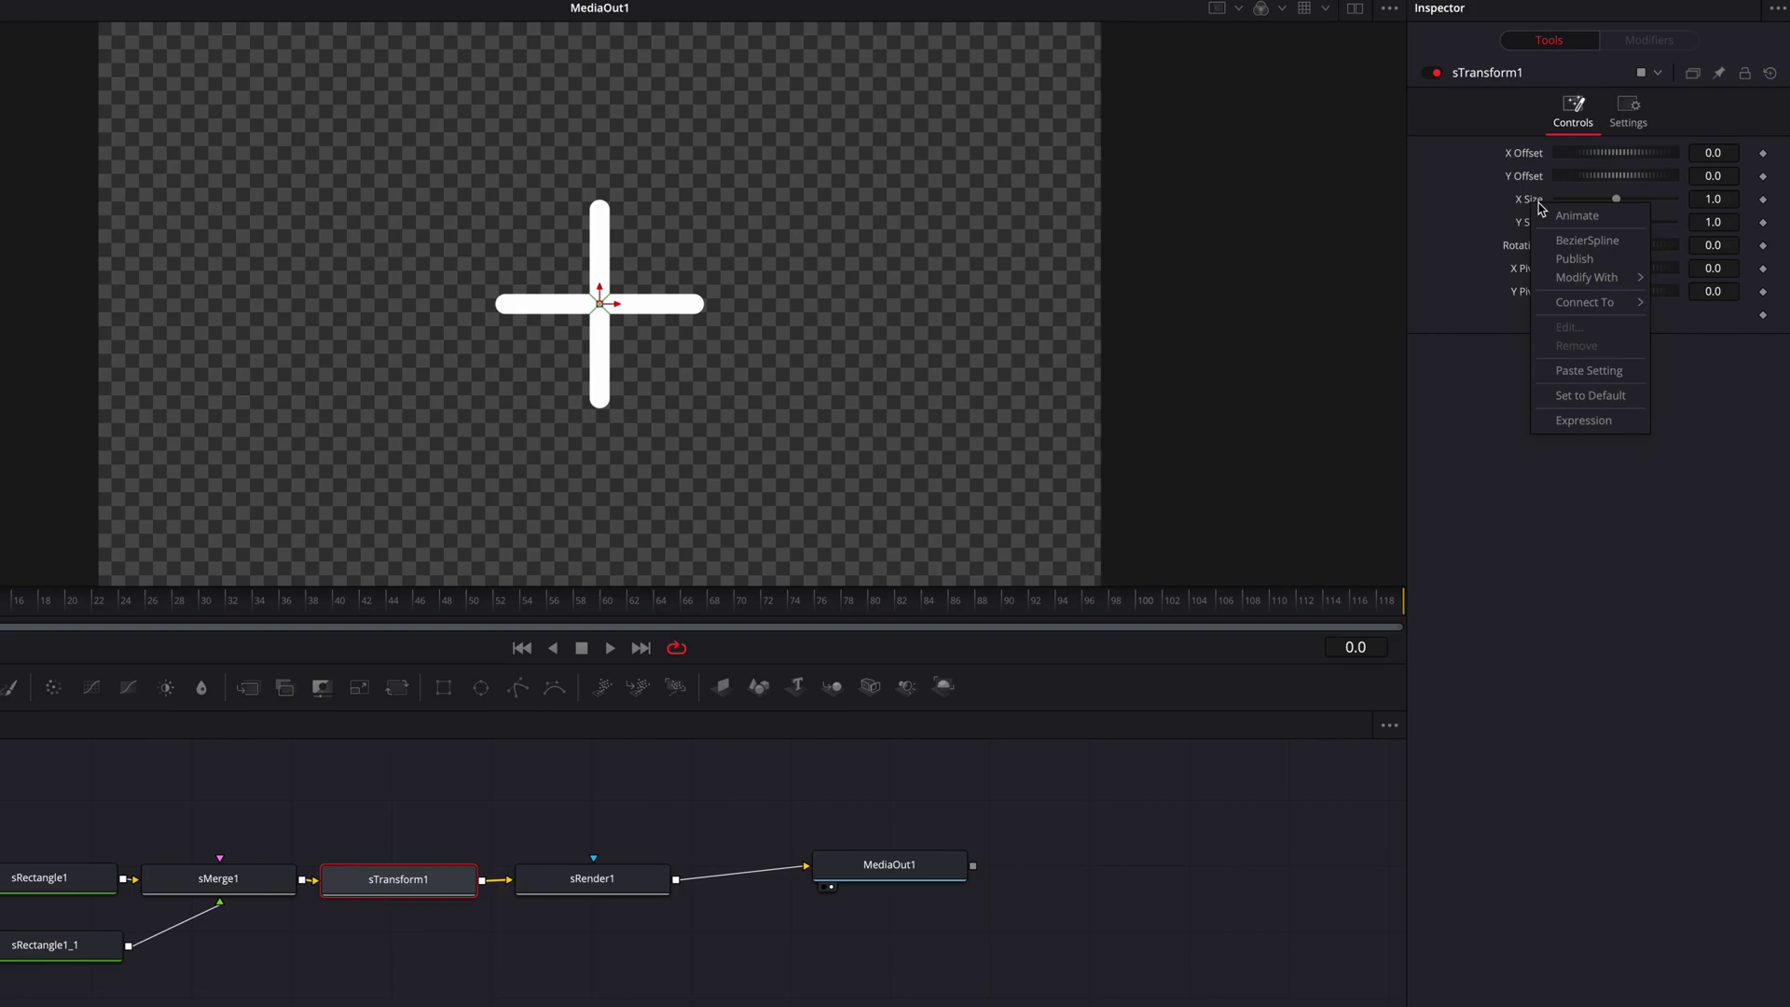
click(1589, 420)
drag(1540, 245, 1538, 245)
click(1694, 468)
Step: Scrub Y Size down to 0.395, reset Rotation to 0, and shift the shape nodes left
drag(1730, 246, 1653, 275)
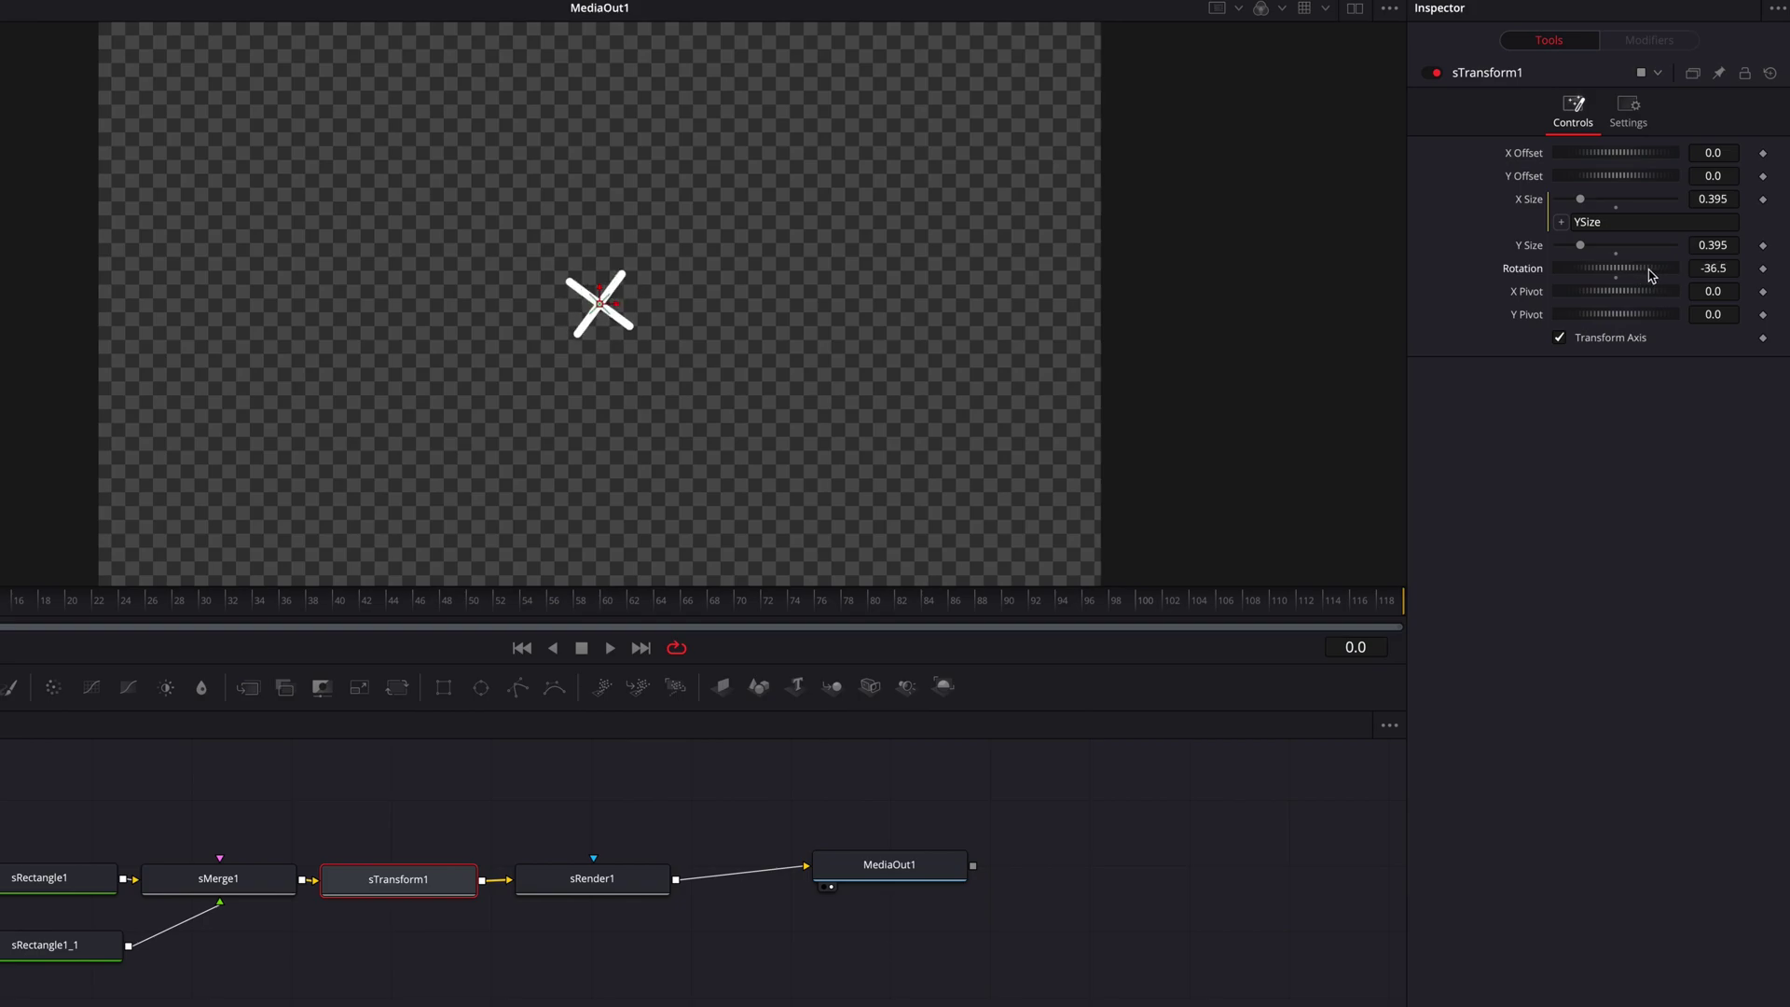
double_click(1529, 270)
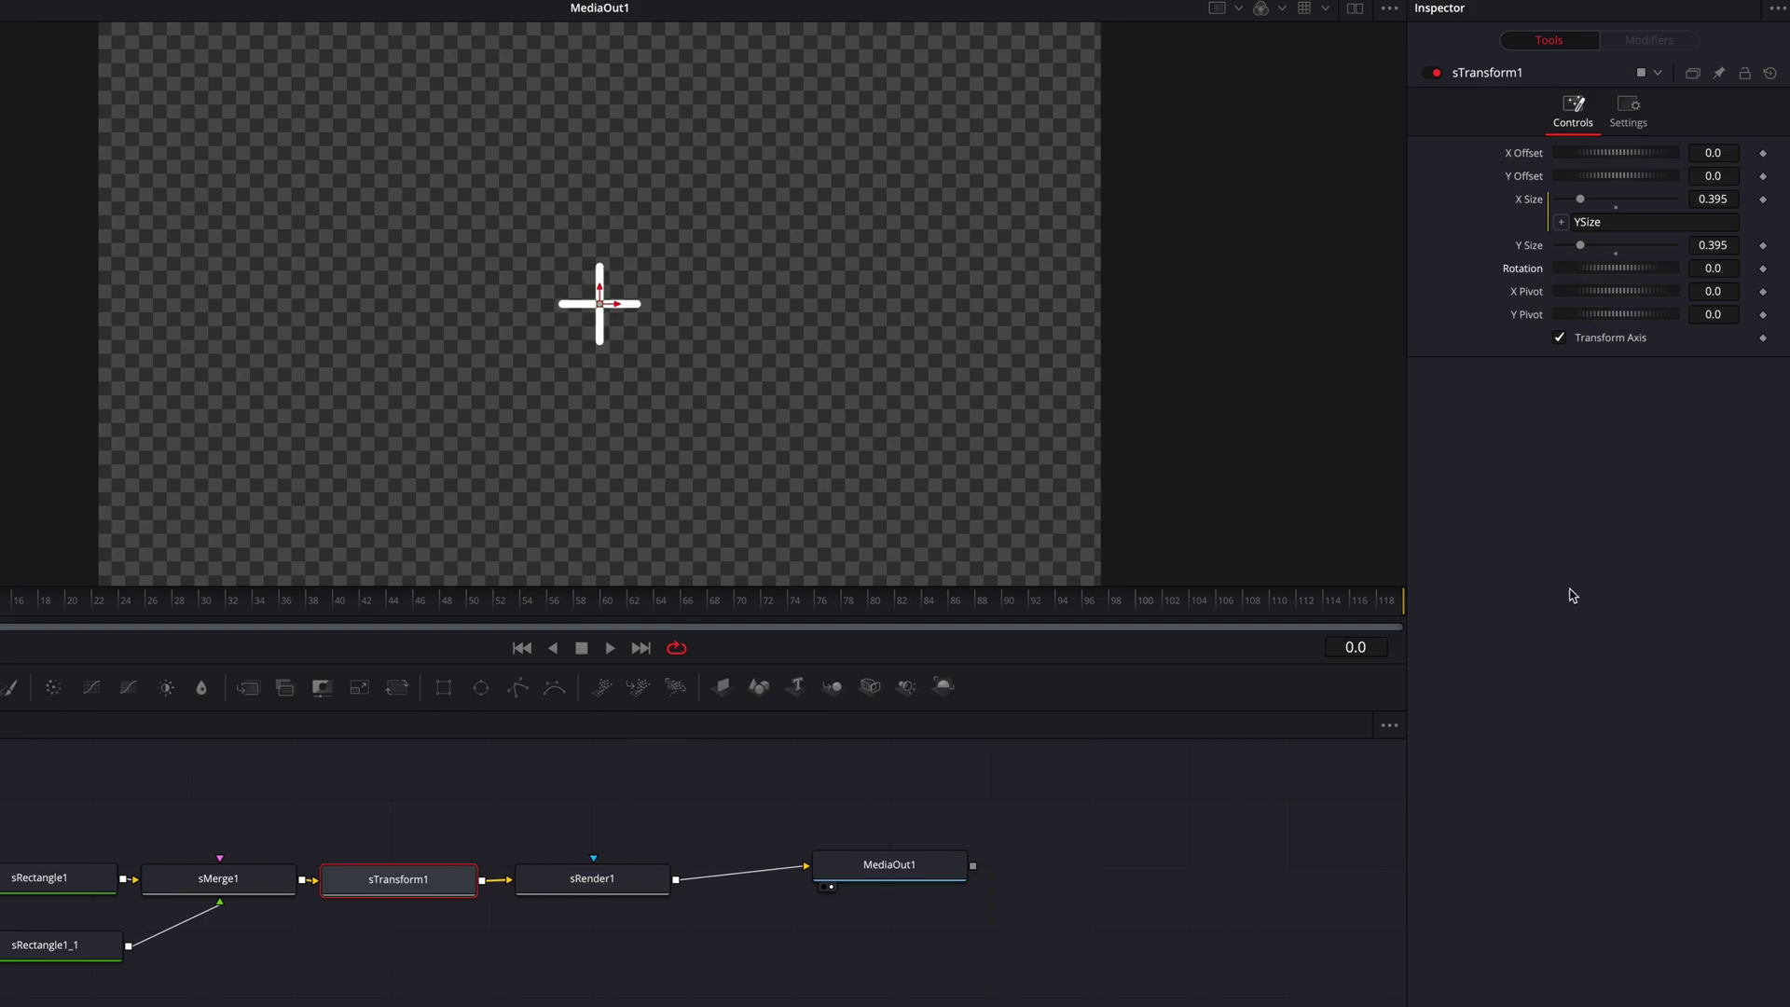
drag(33, 818, 413, 893)
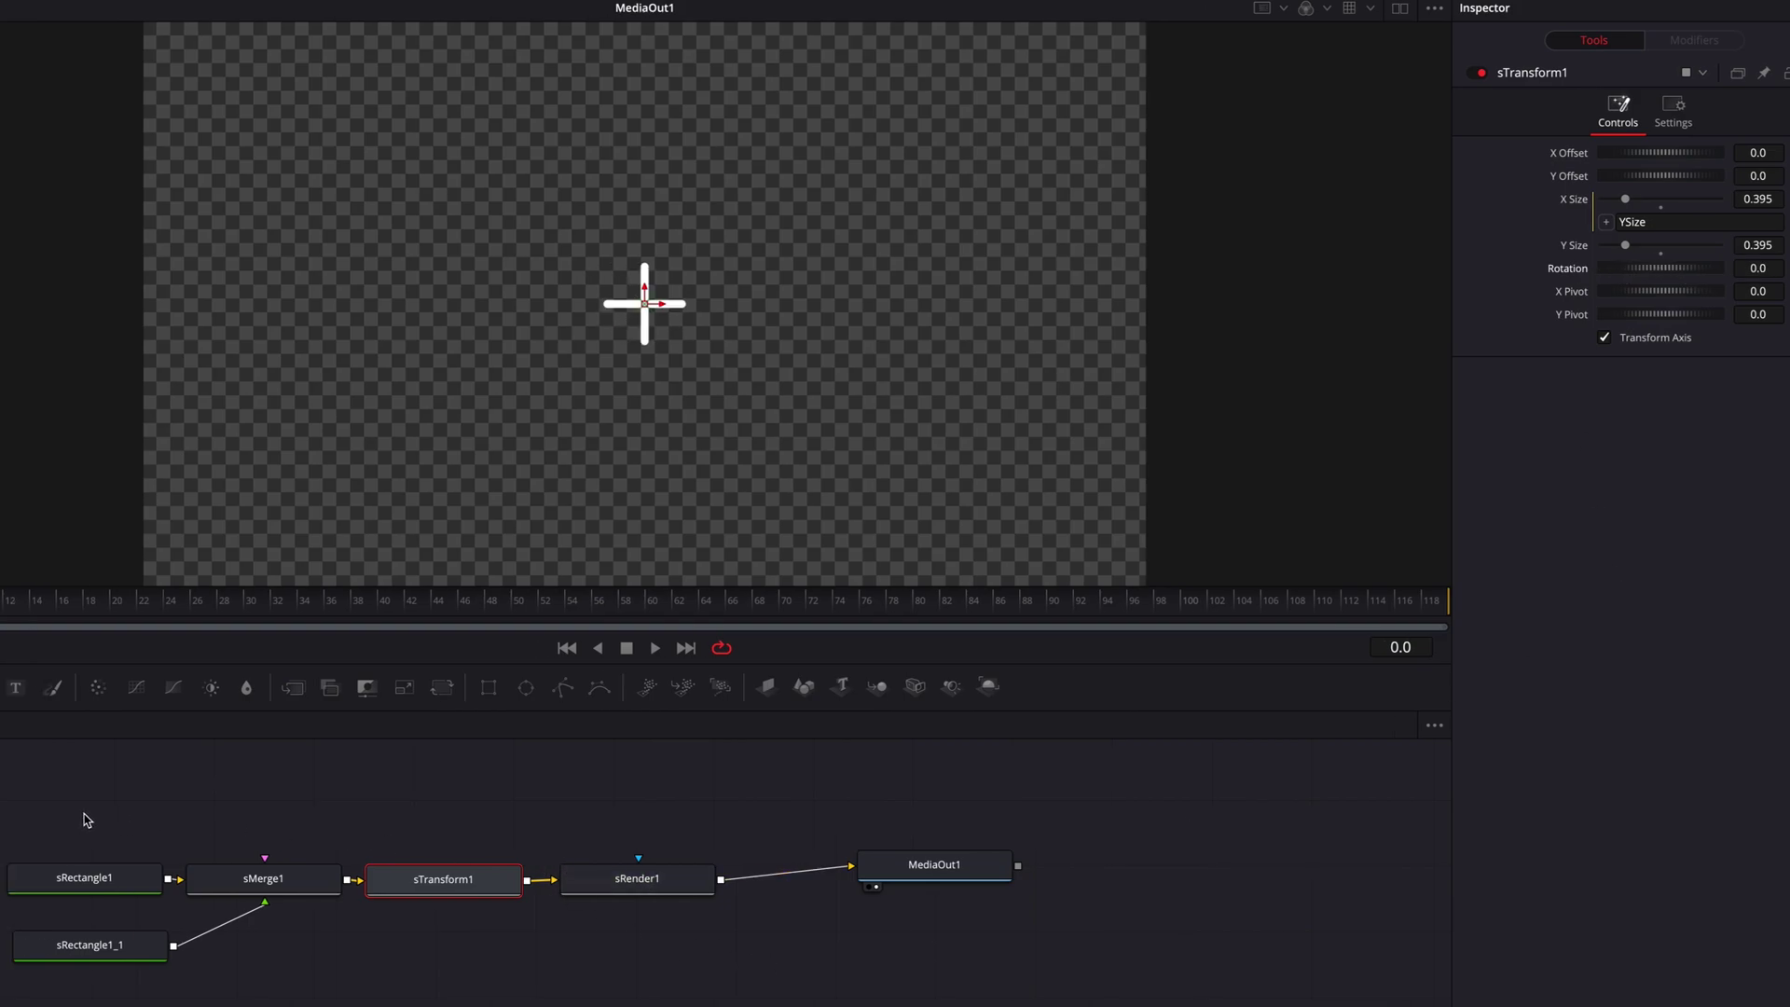
drag(683, 893, 542, 890)
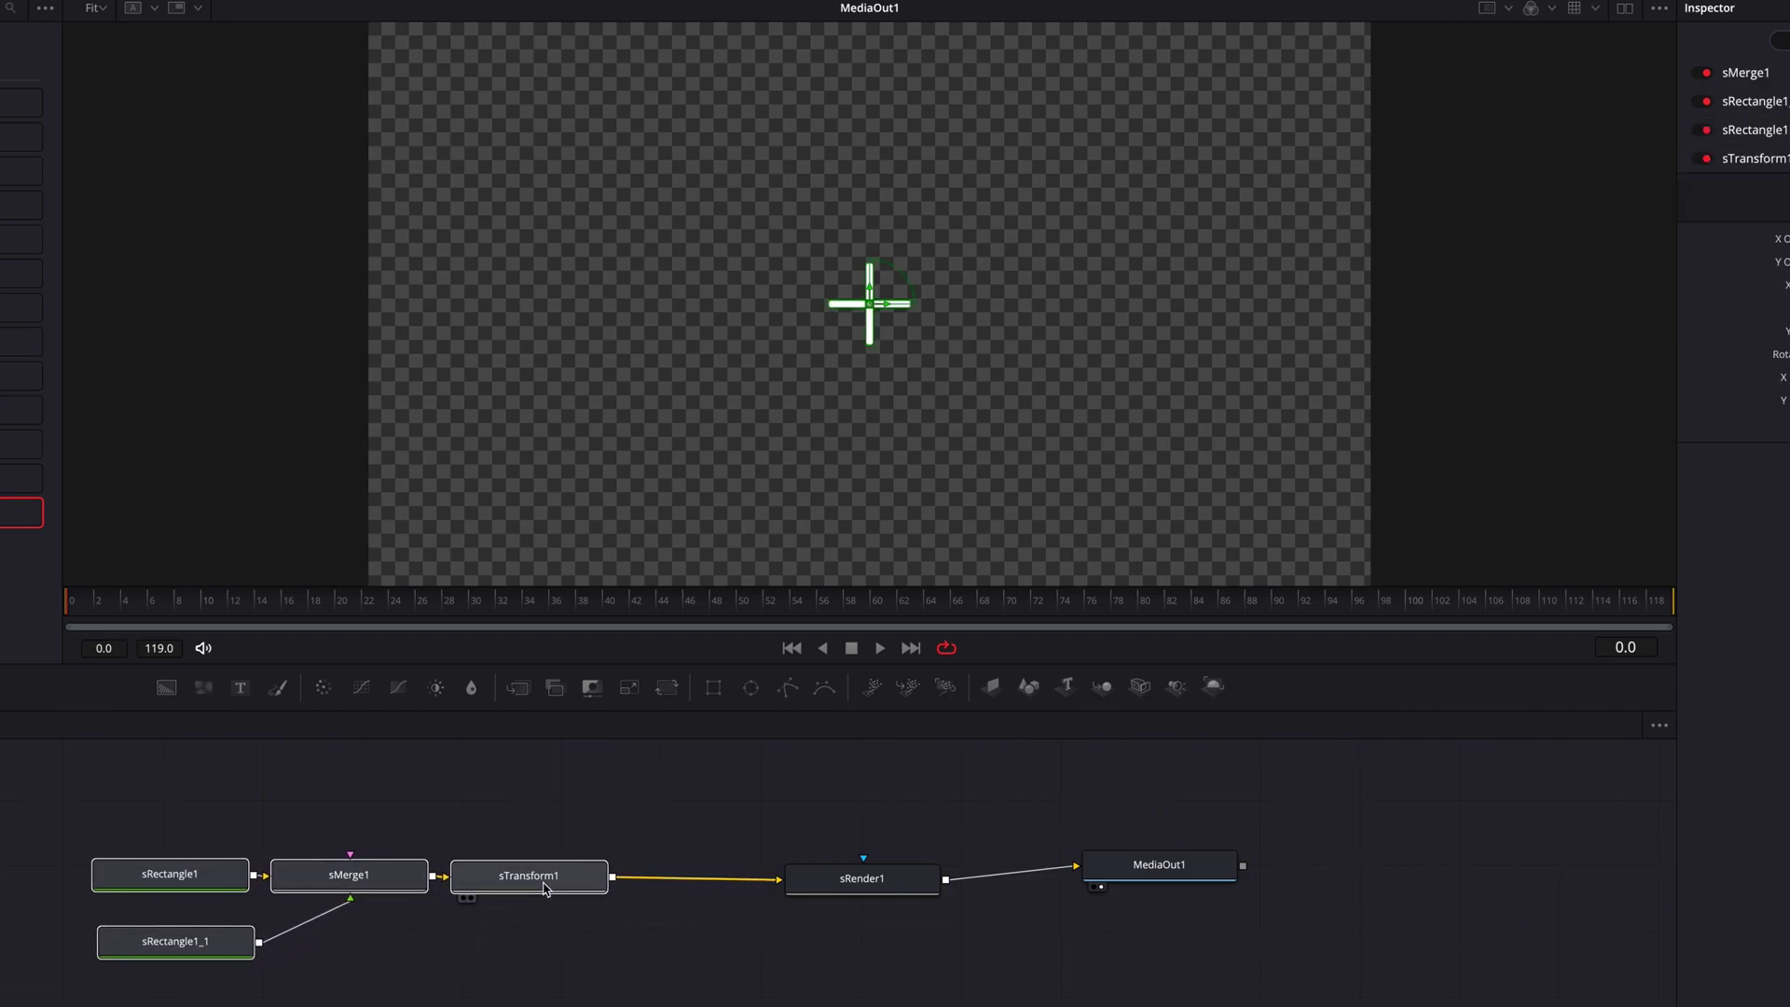
Step: Insert sGrid1 after sTransform1 with 20×20 cells and X/Y offsets of 0.113 and 0.11
click(760, 813)
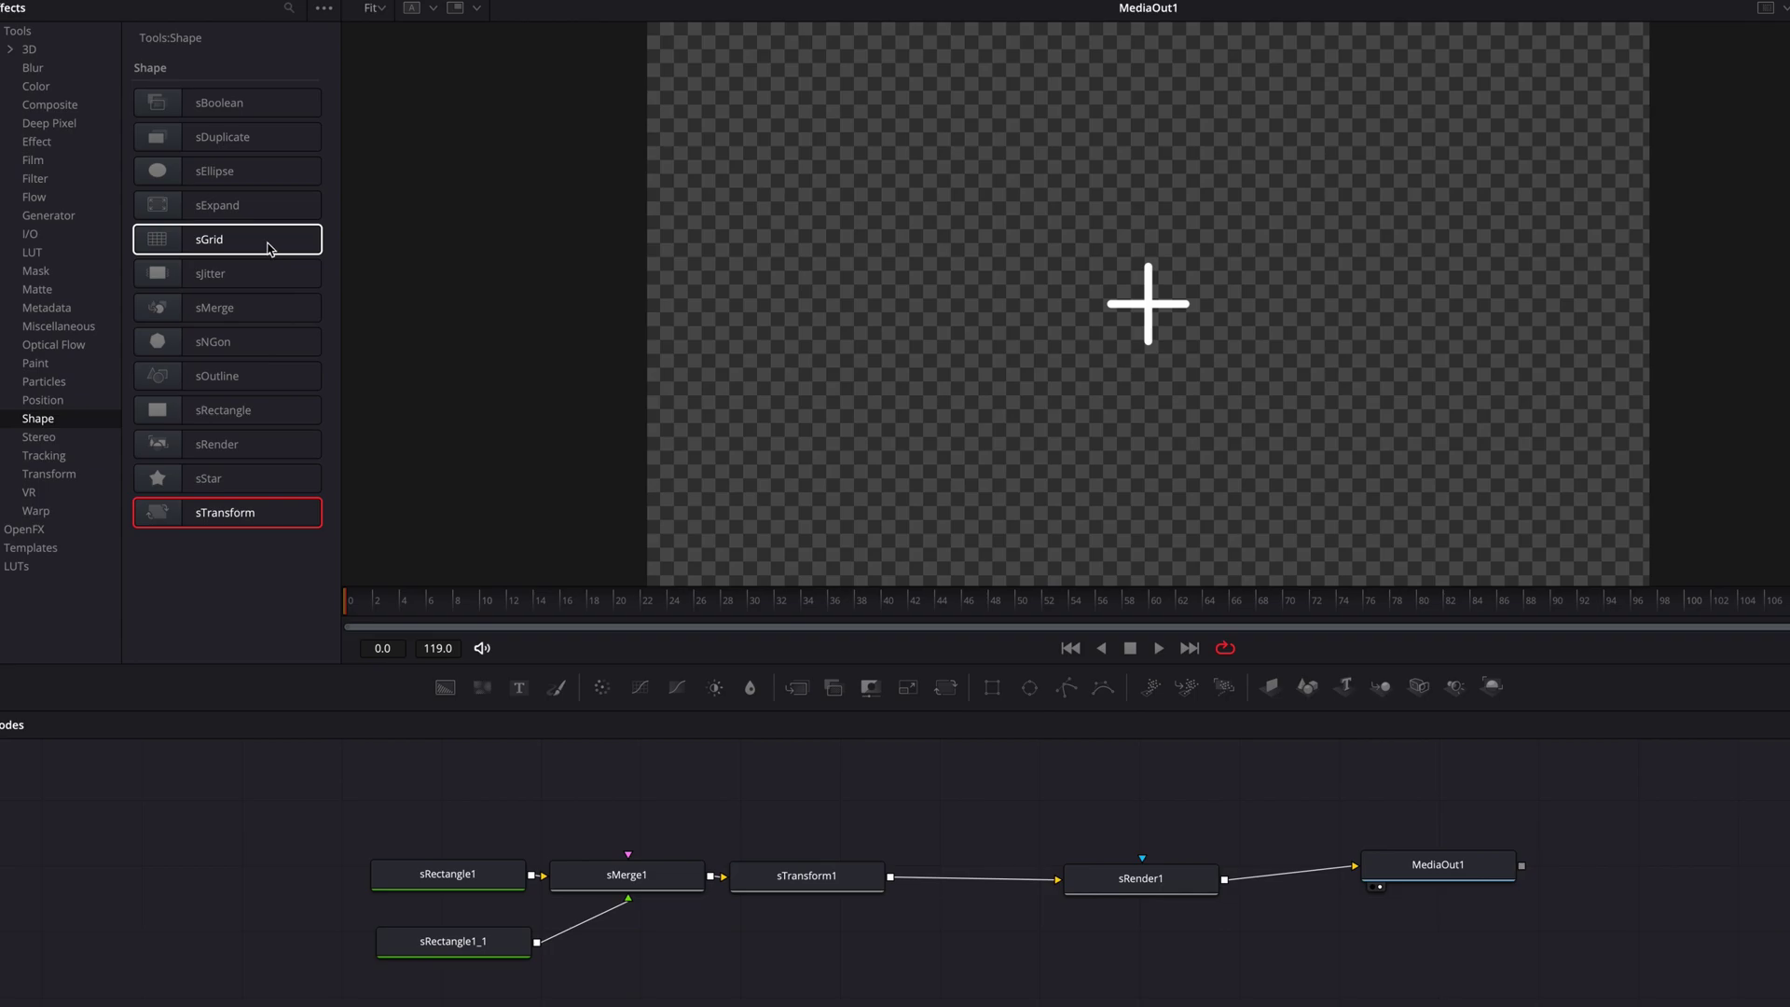
drag(270, 249, 1011, 884)
drag(1141, 890, 1163, 889)
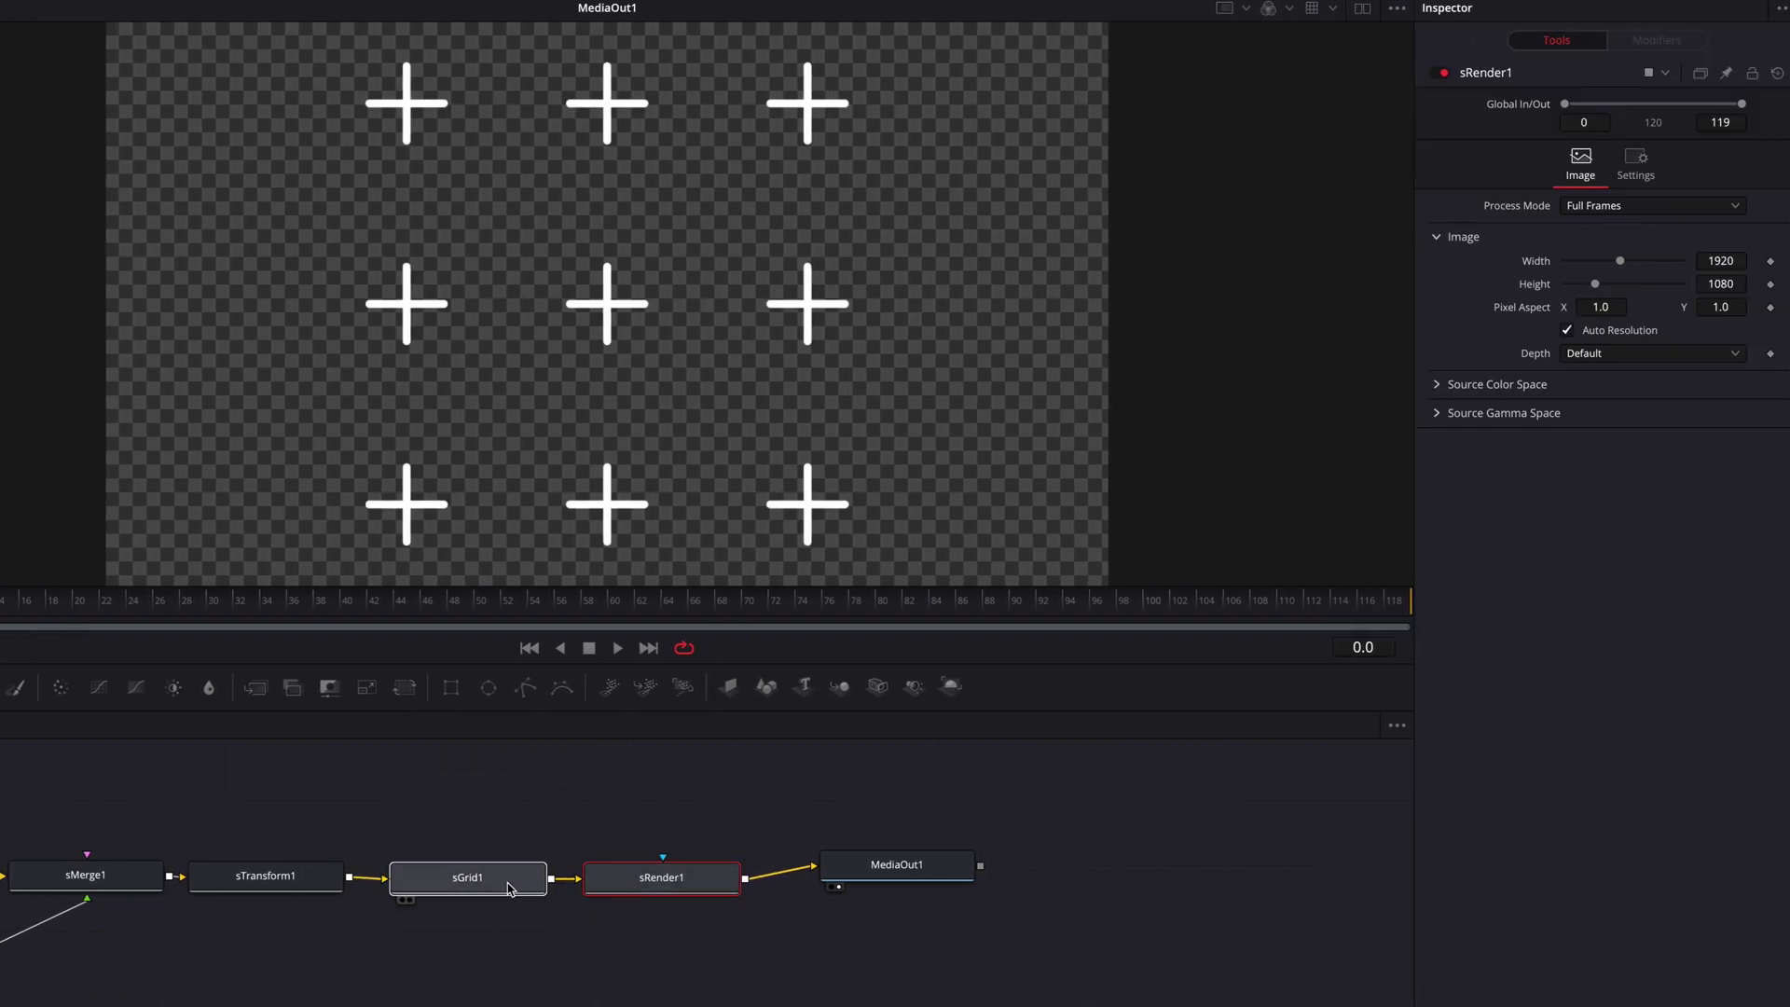
click(510, 888)
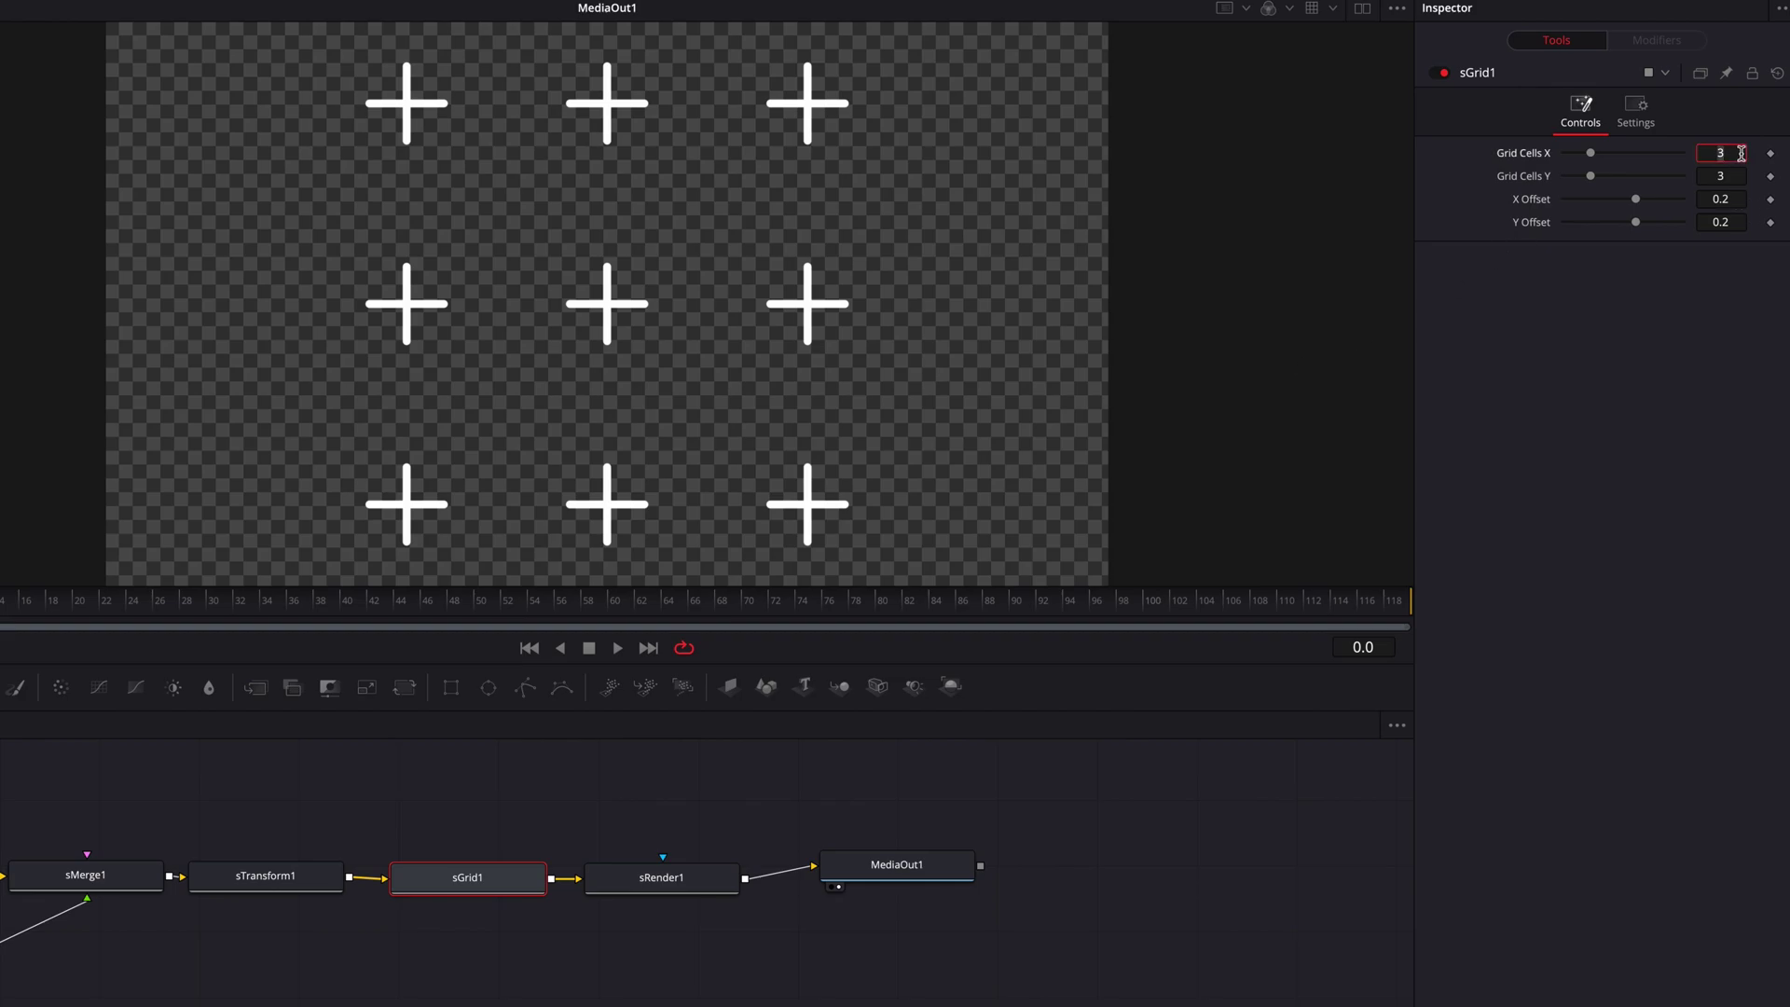
text(20)
key(Tab)
text(20)
key(Tab)
click(1682, 337)
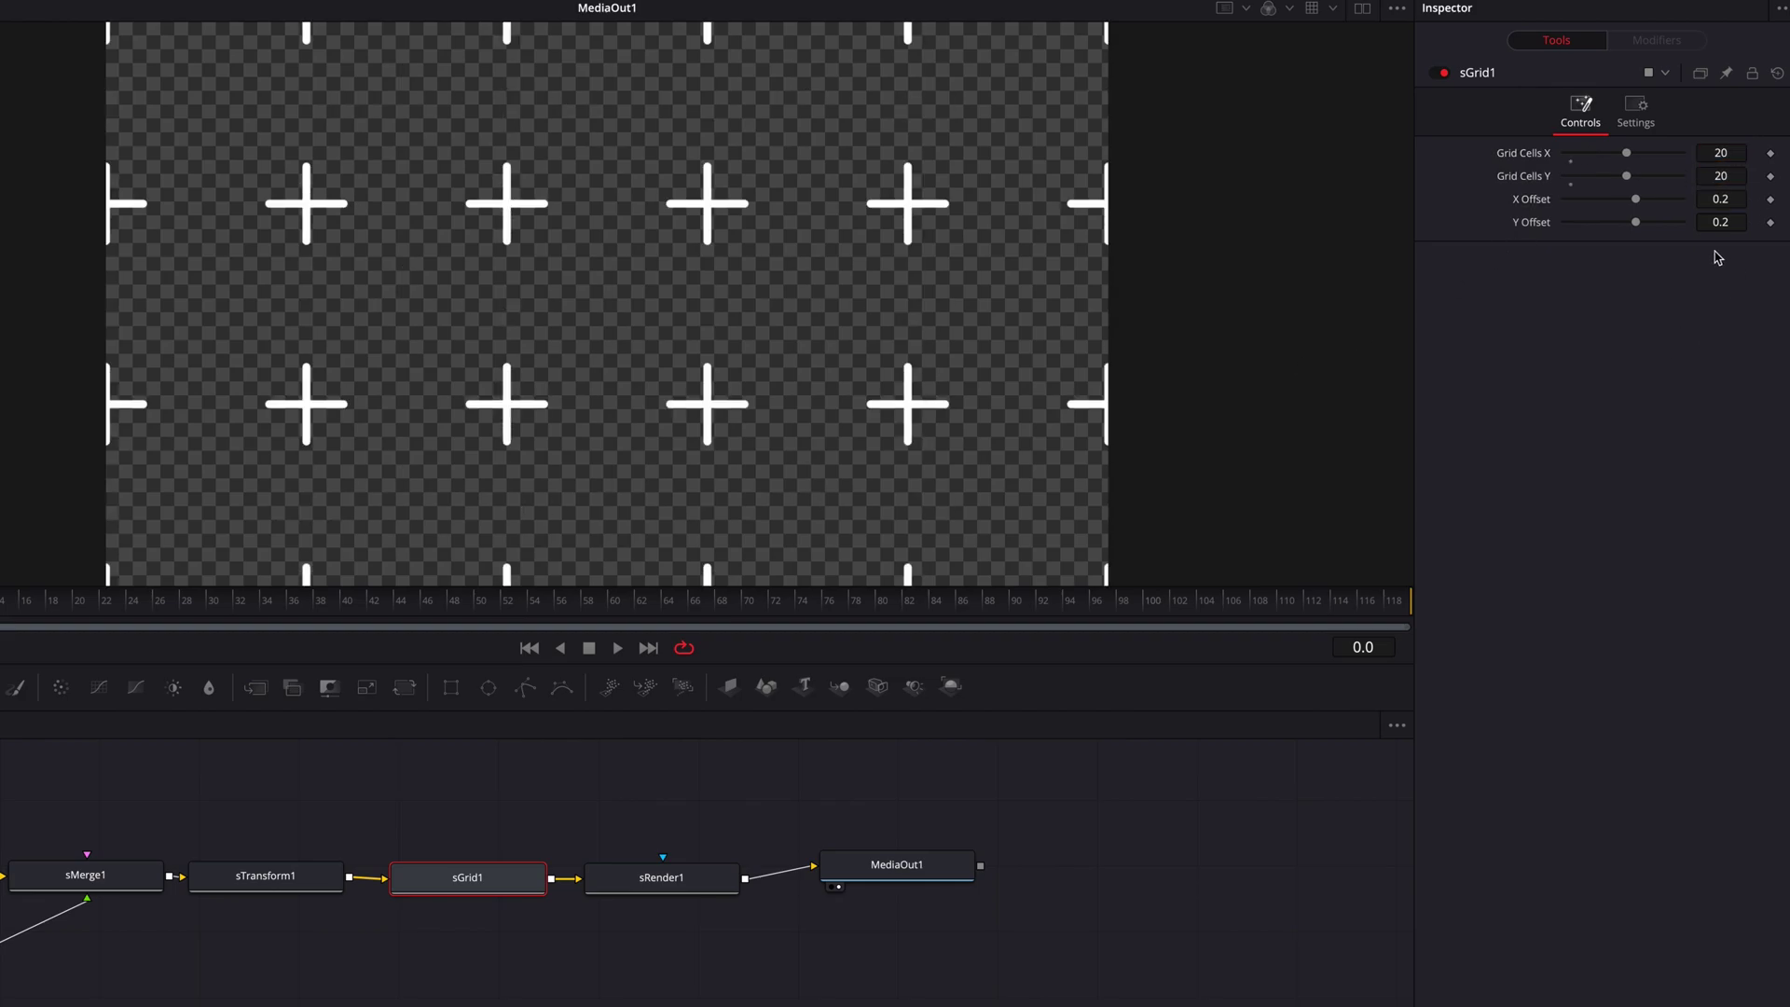
drag(1733, 204, 1690, 221)
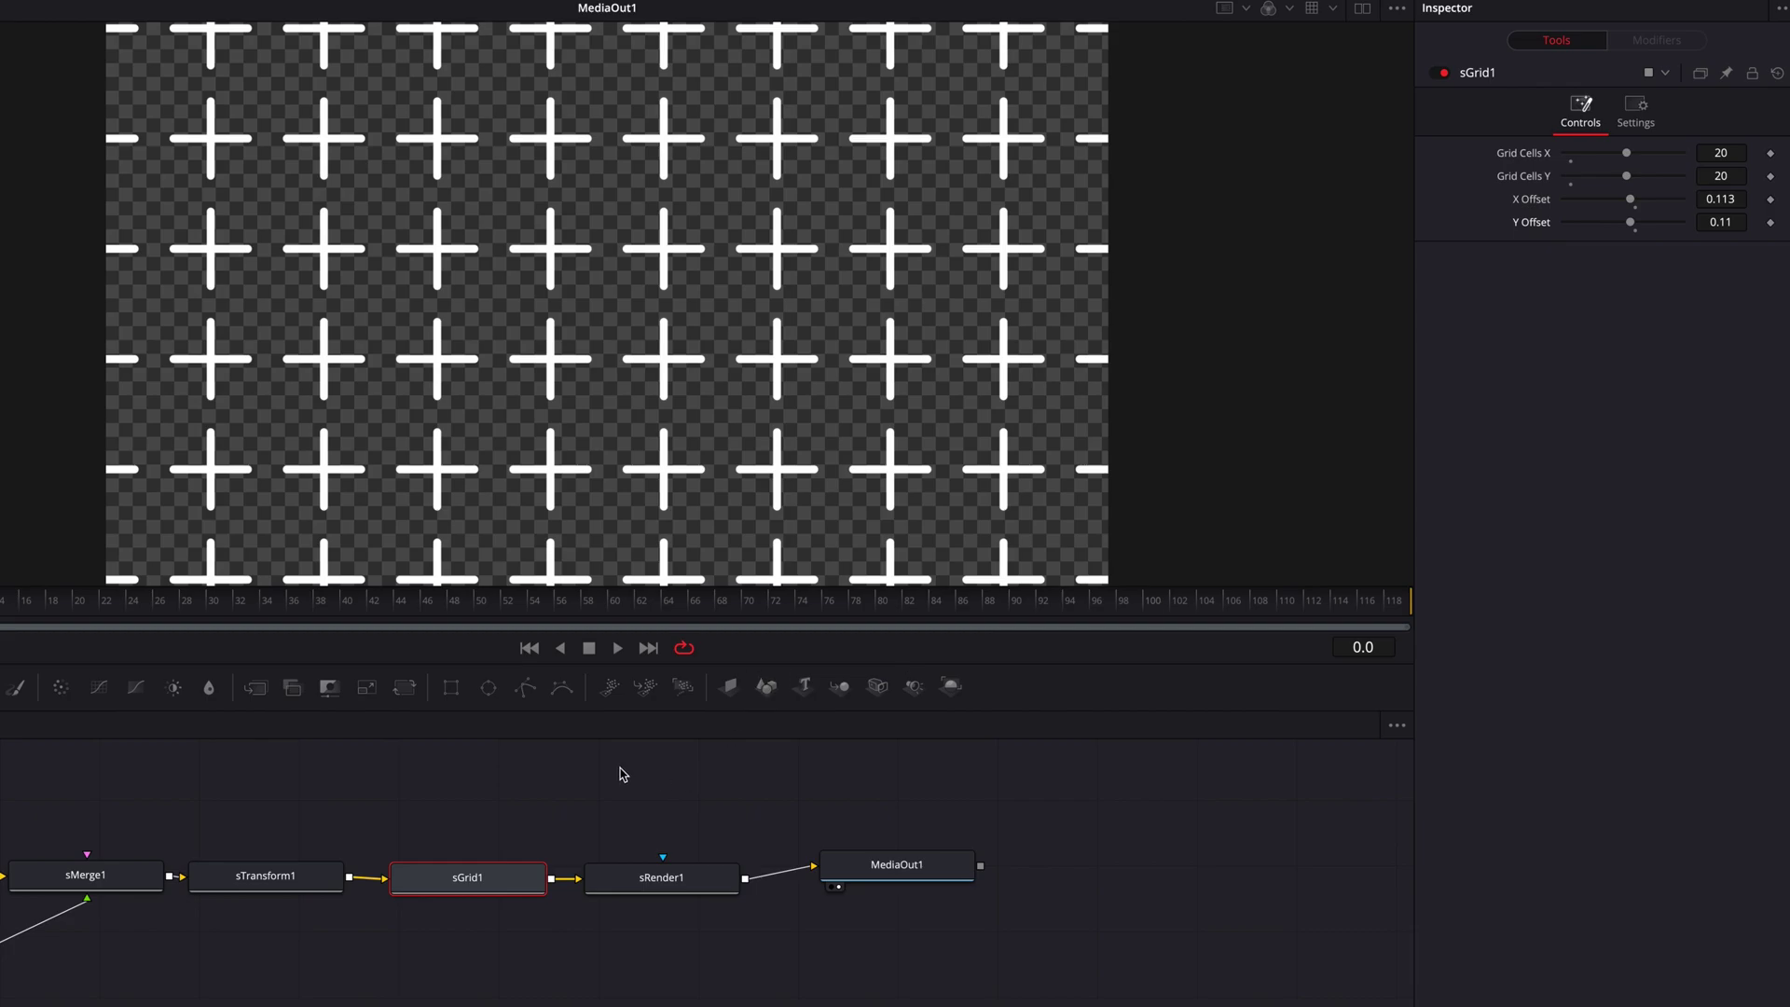
click(285, 881)
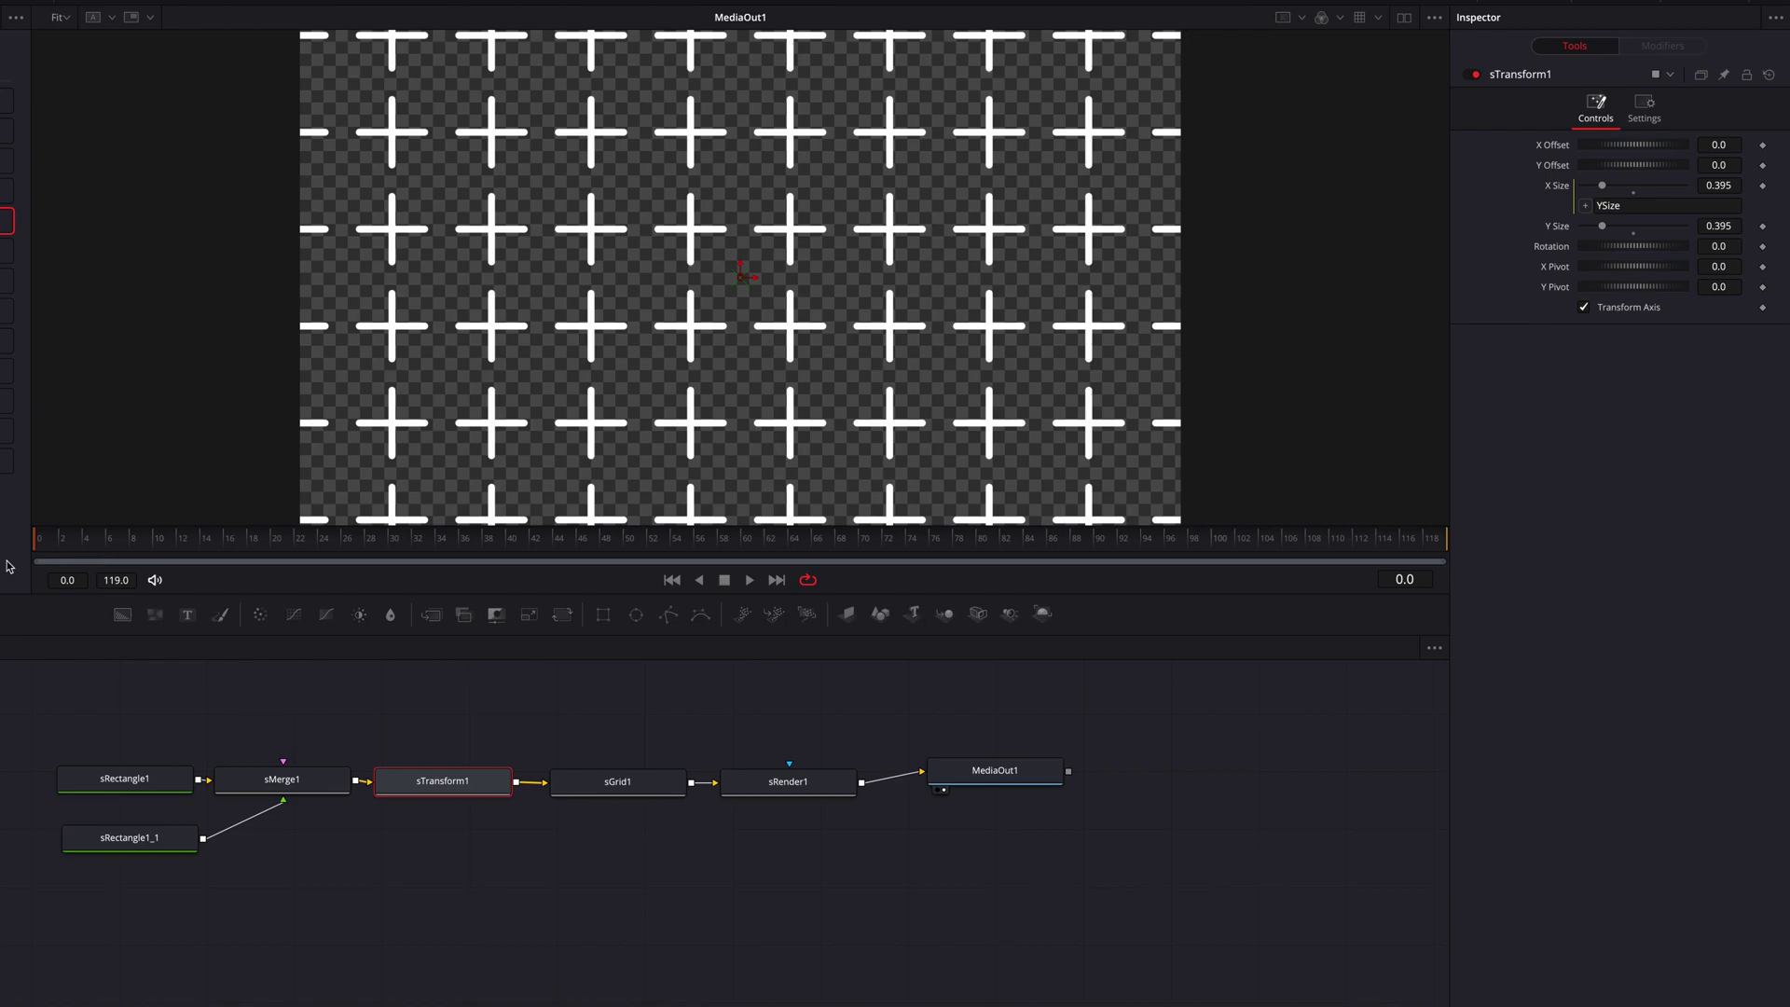
Step: Keyframe sTransform1 Rotation from 0 at frame 0 to 360 at frame 24, then preview
click(1763, 247)
drag(213, 546, 326, 549)
click(1732, 247)
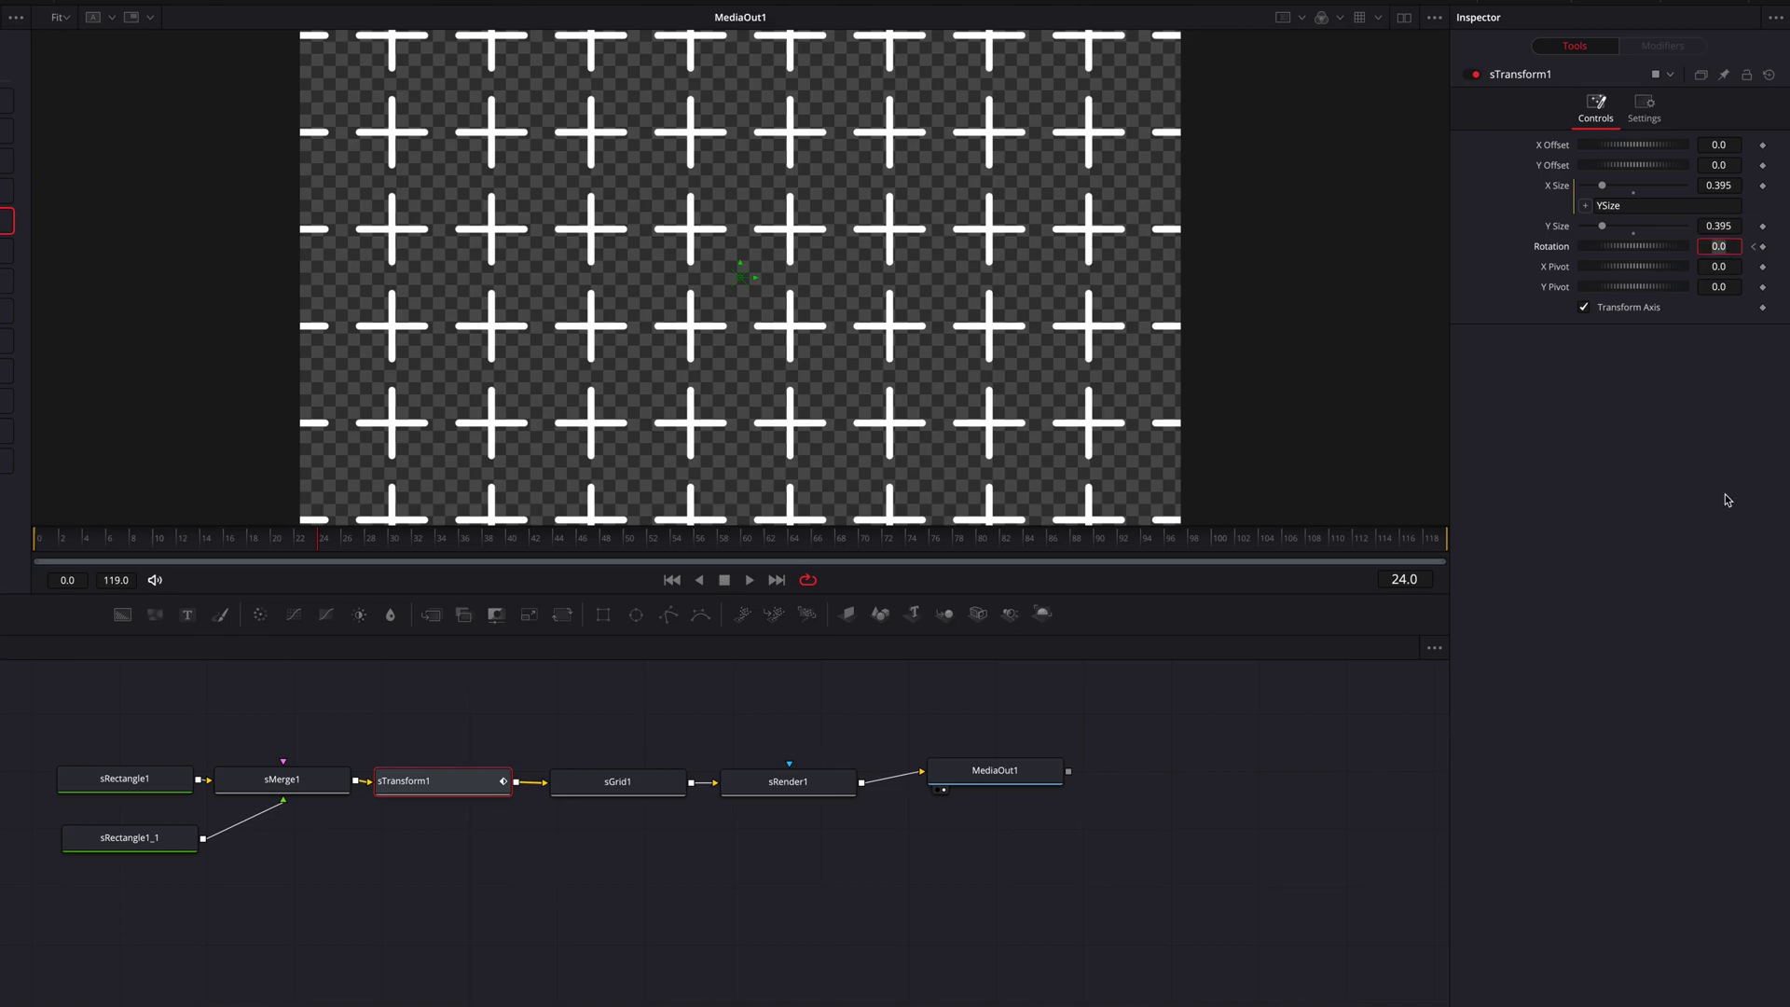
key(Return)
key(space)
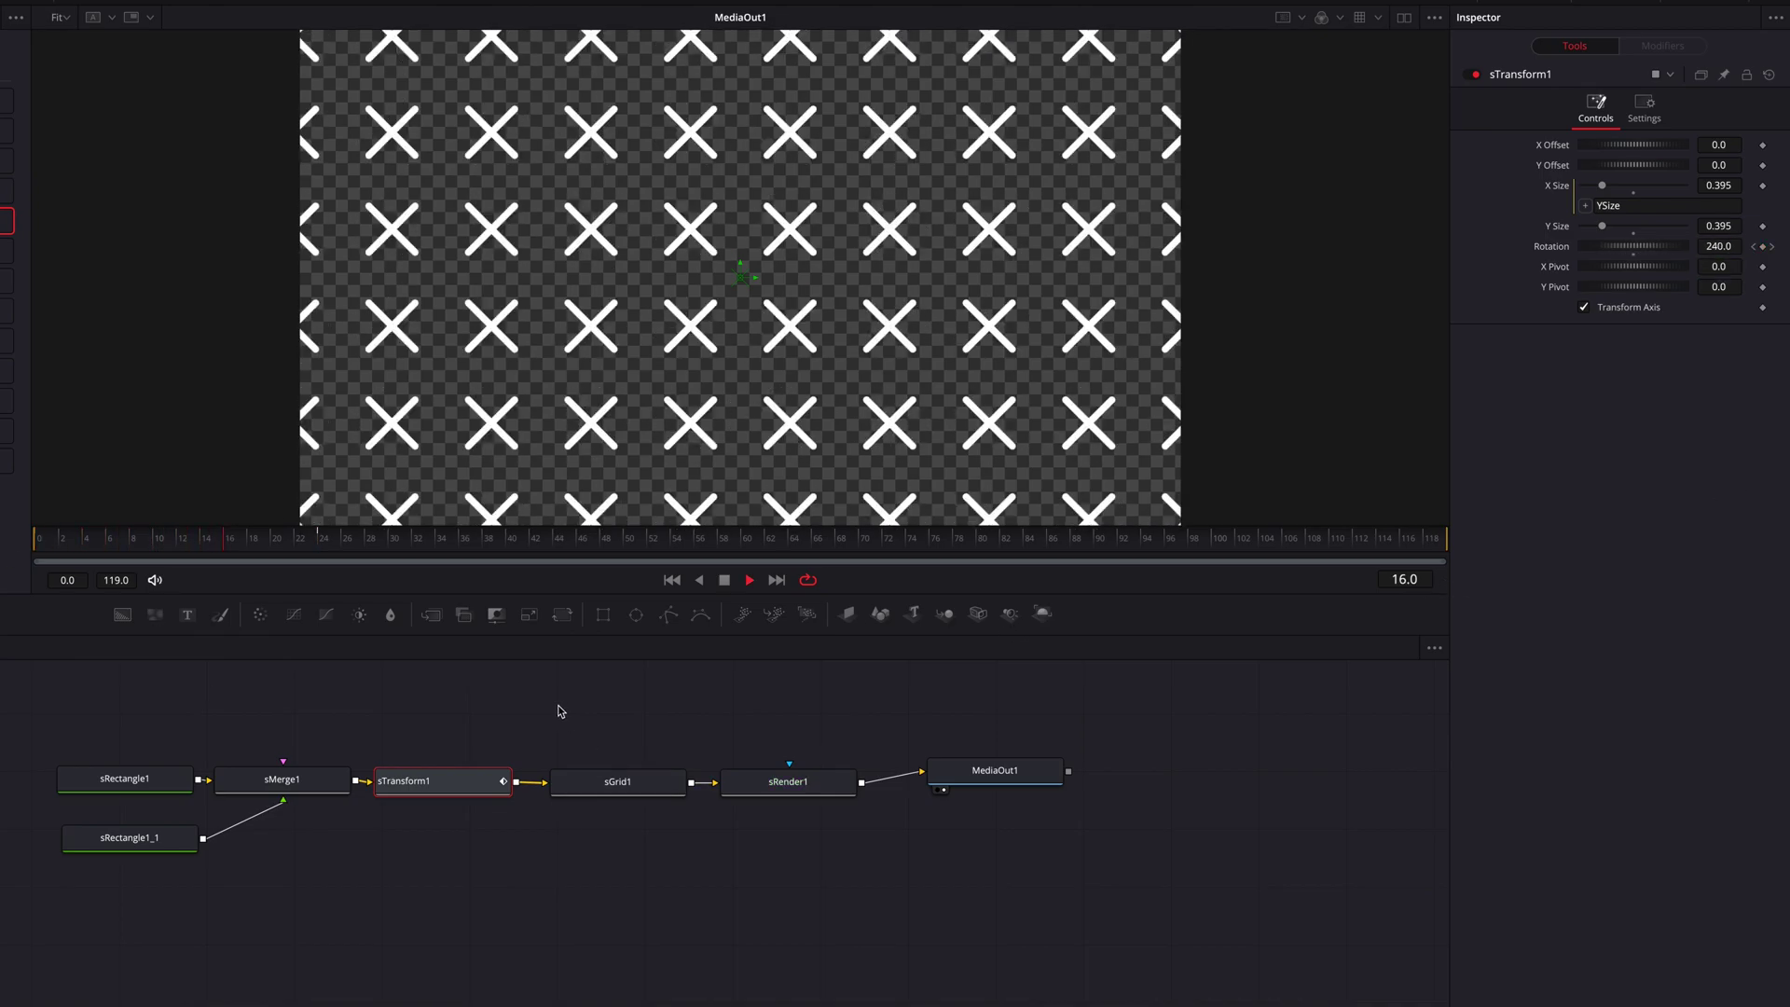
drag(155, 540, 33, 541)
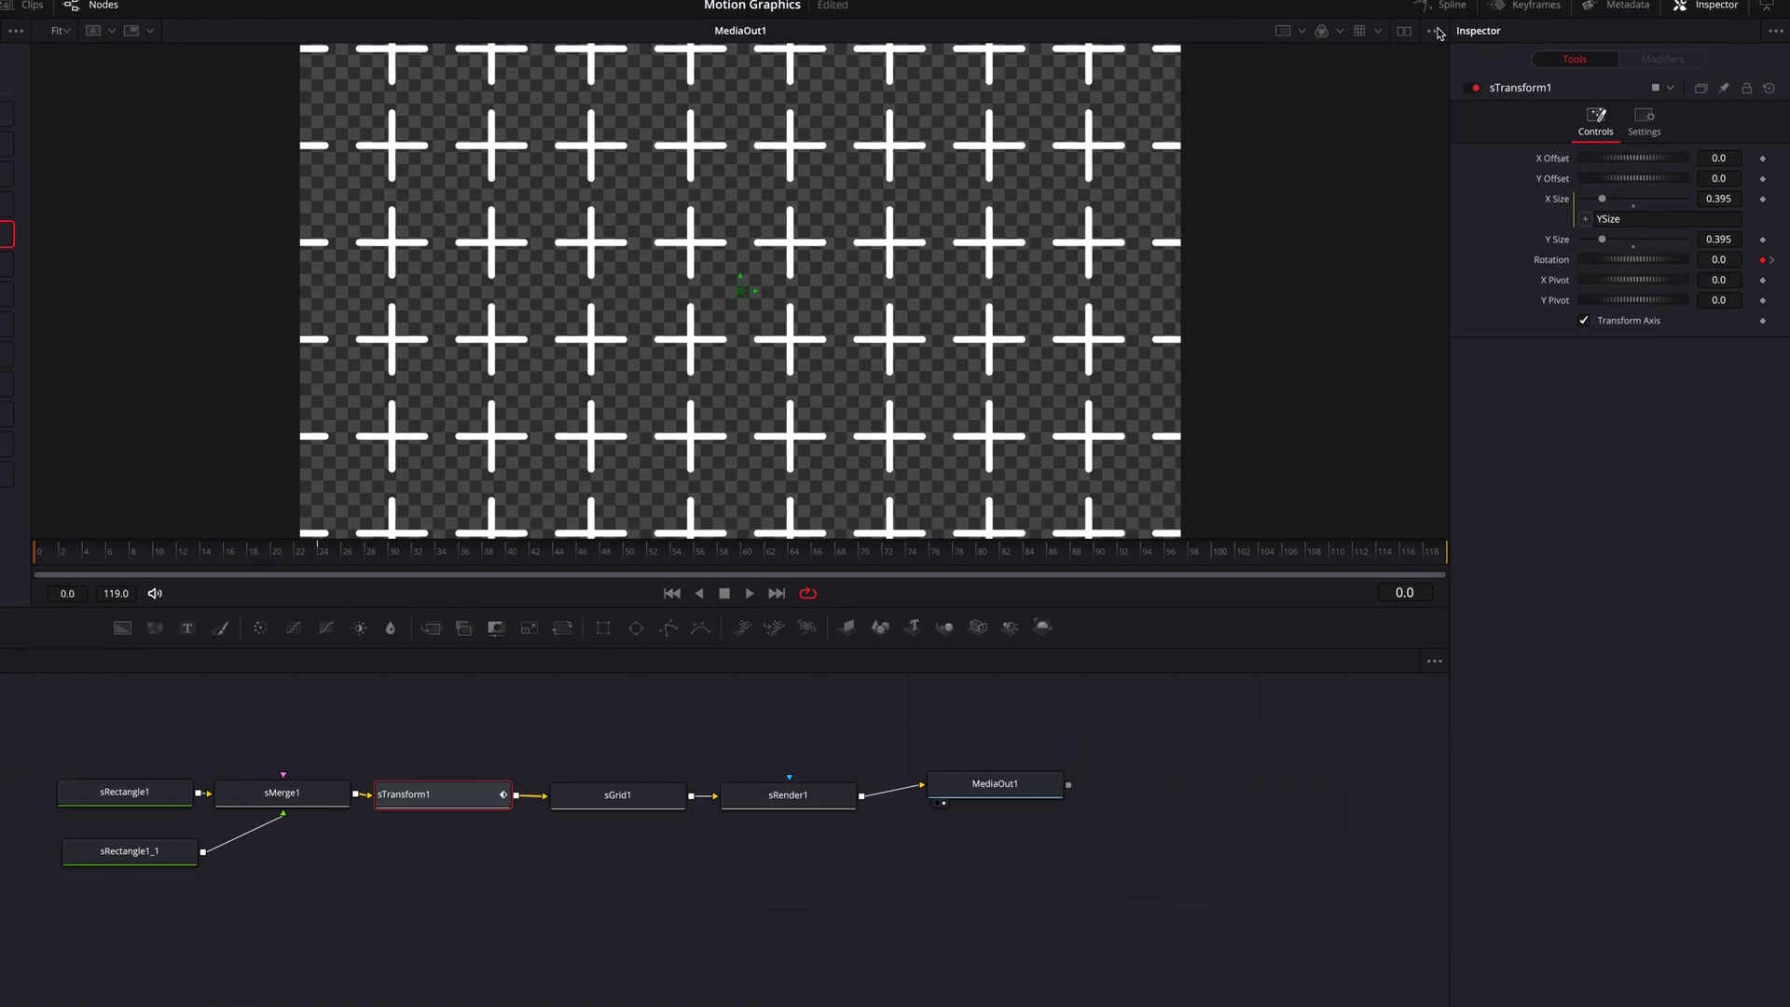
Step: In the Spline editor, smooth both Rotation keyframes and lengthen their ease in and out
click(1444, 11)
click(623, 752)
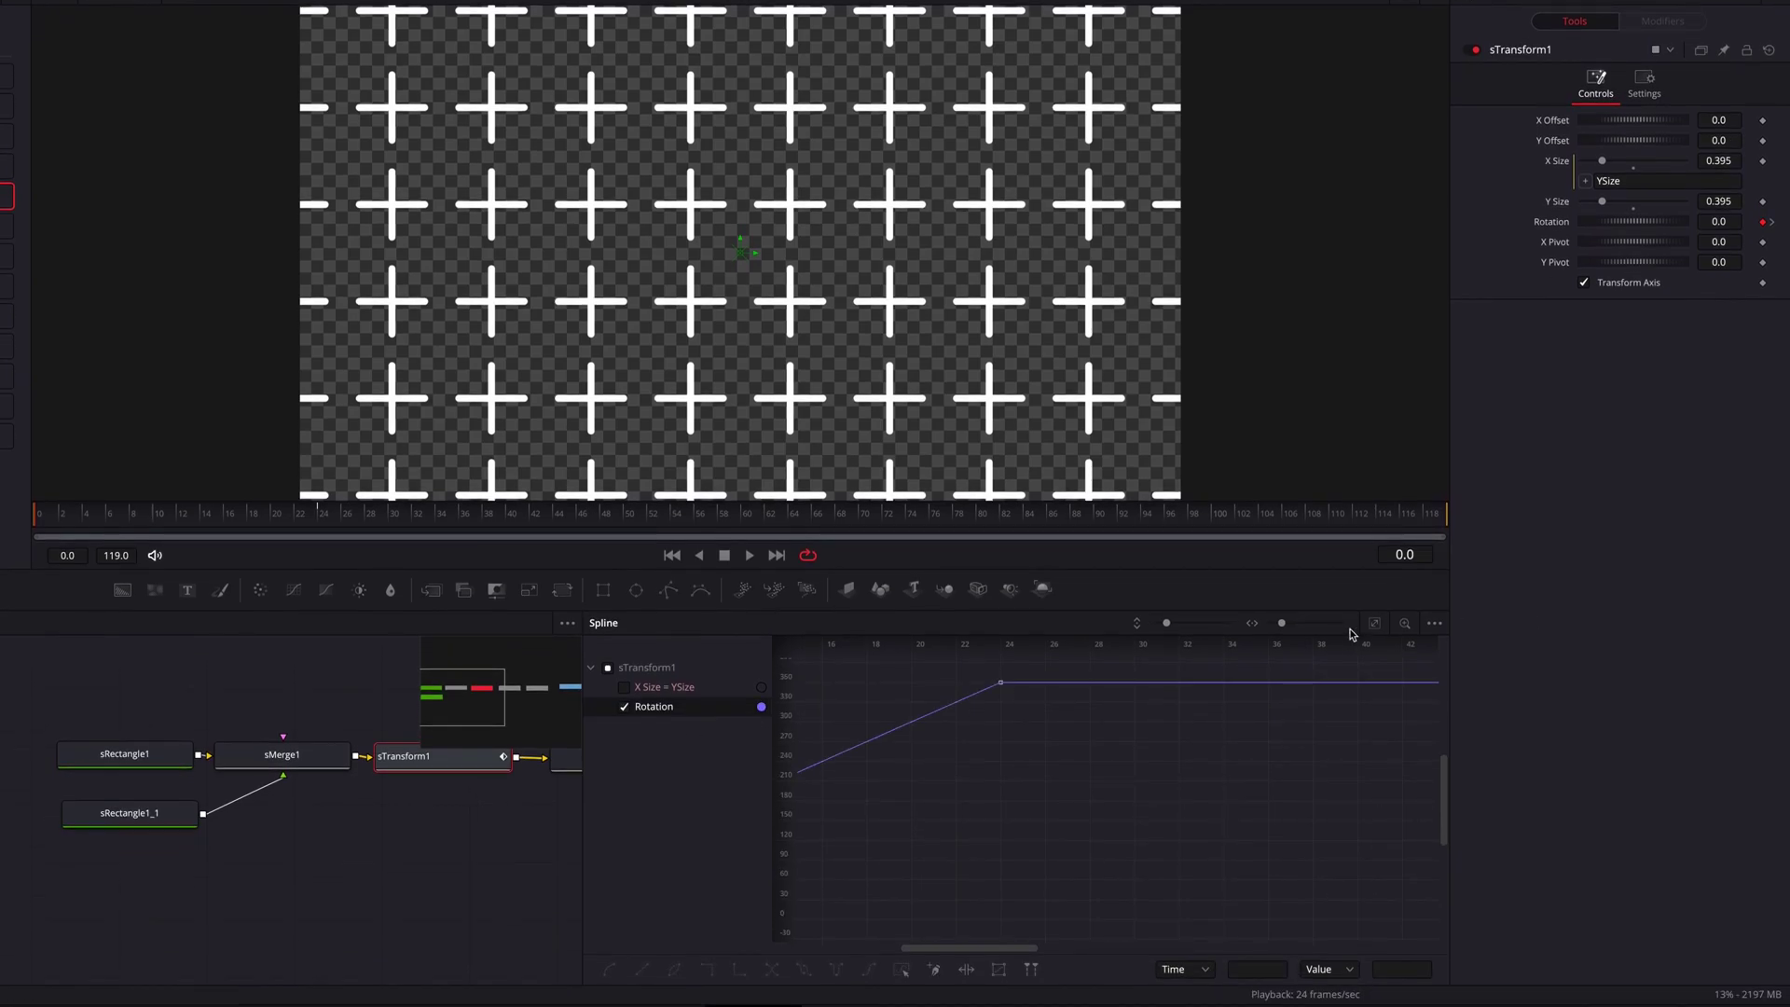
key(ctrl+a)
key(f)
drag(1187, 684, 1018, 684)
drag(1011, 920, 1232, 927)
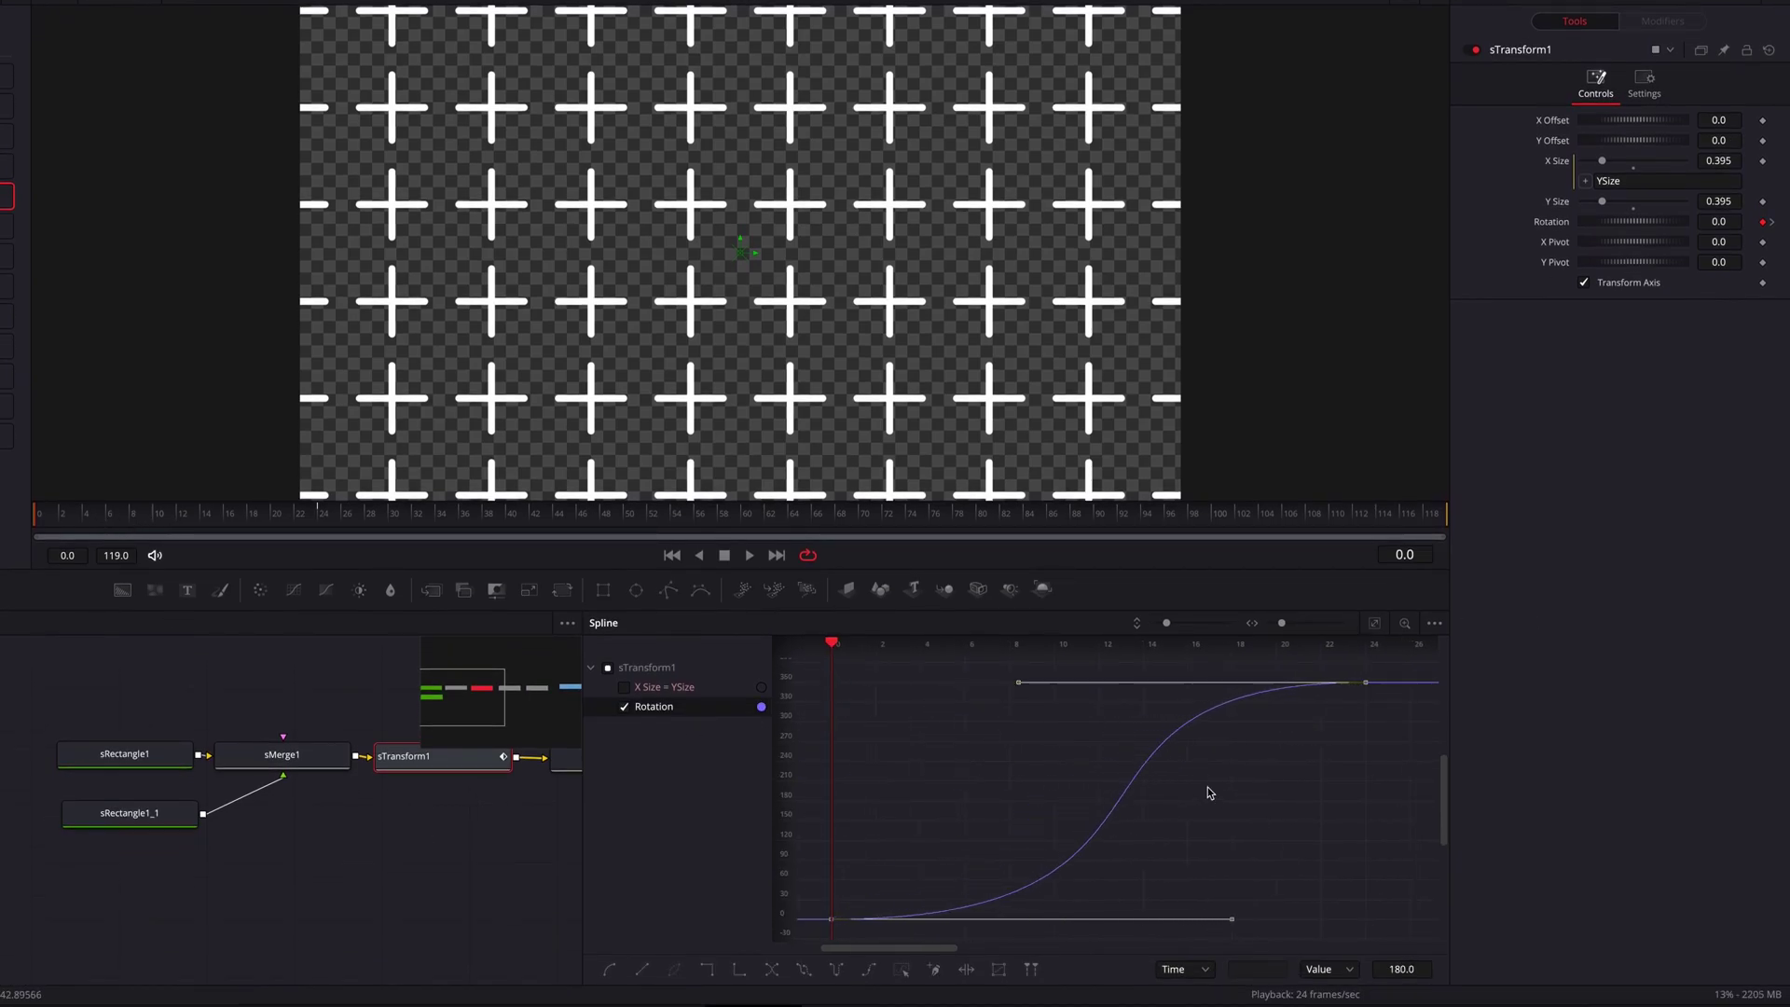
Step: Set the Rotation curve to loop, play it back, and close the Spline editor
right_click(1364, 688)
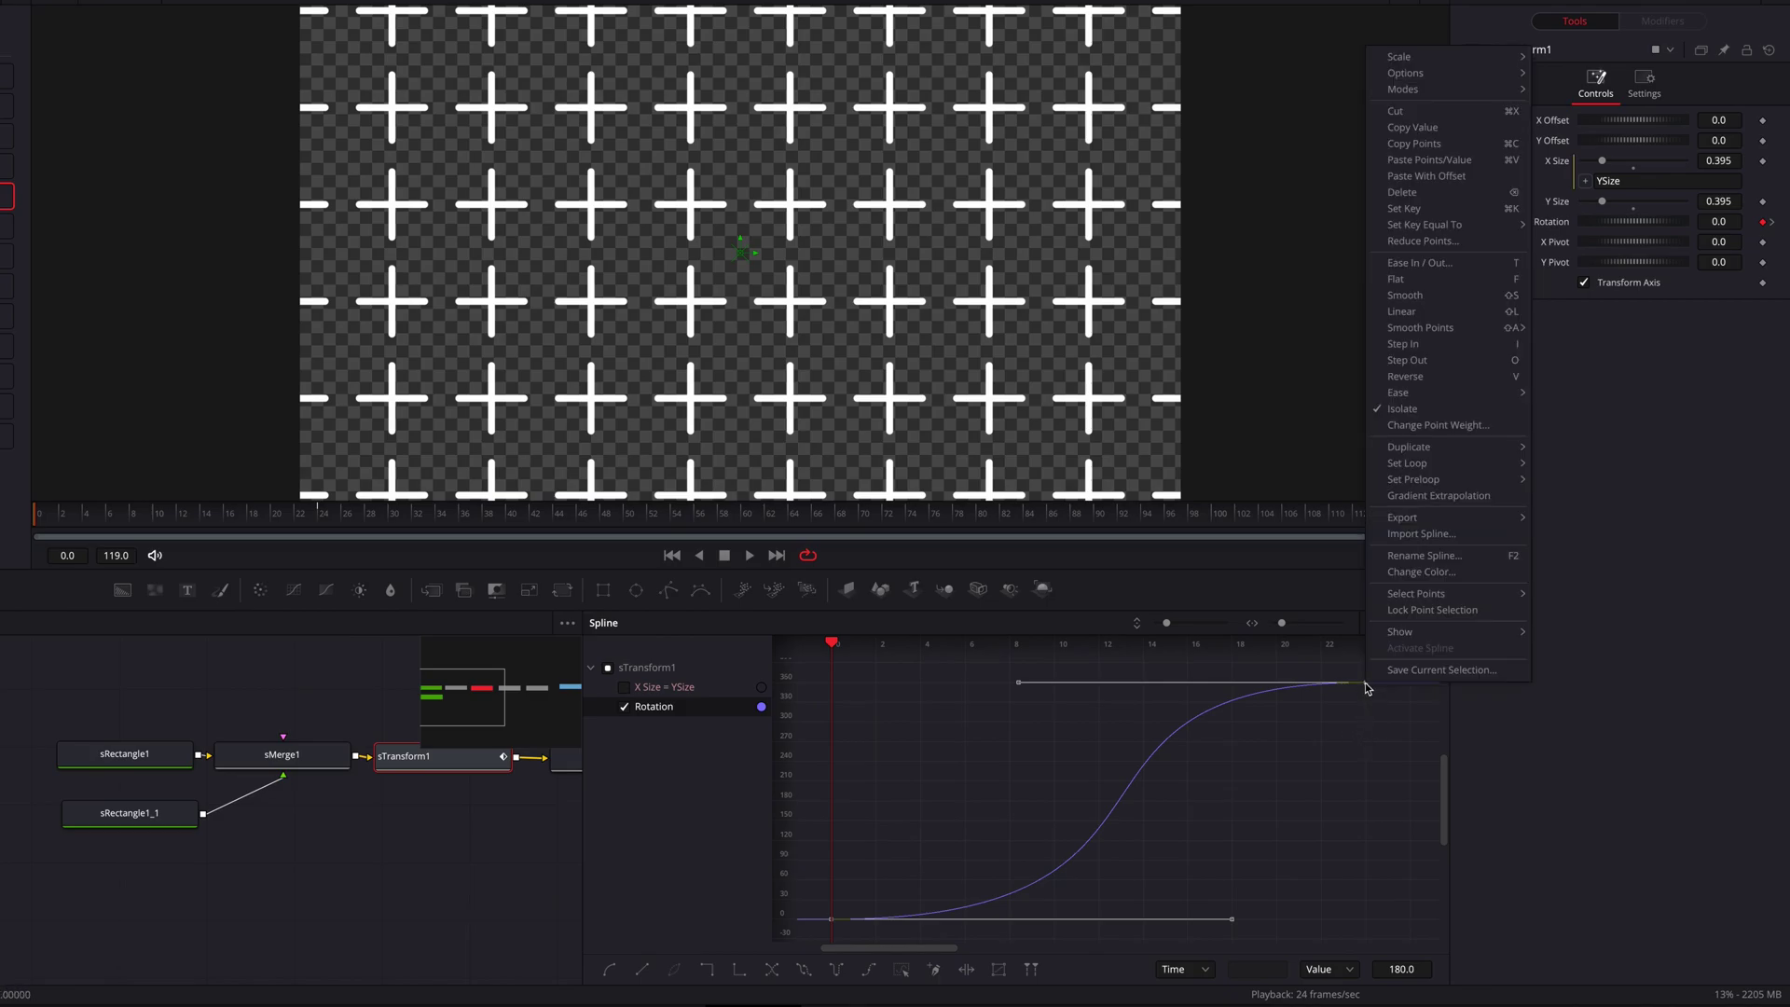
mouse_move(1468, 471)
click(1561, 463)
scroll(1212, 848, right, 5)
scroll(1225, 845, left, 3)
key(space)
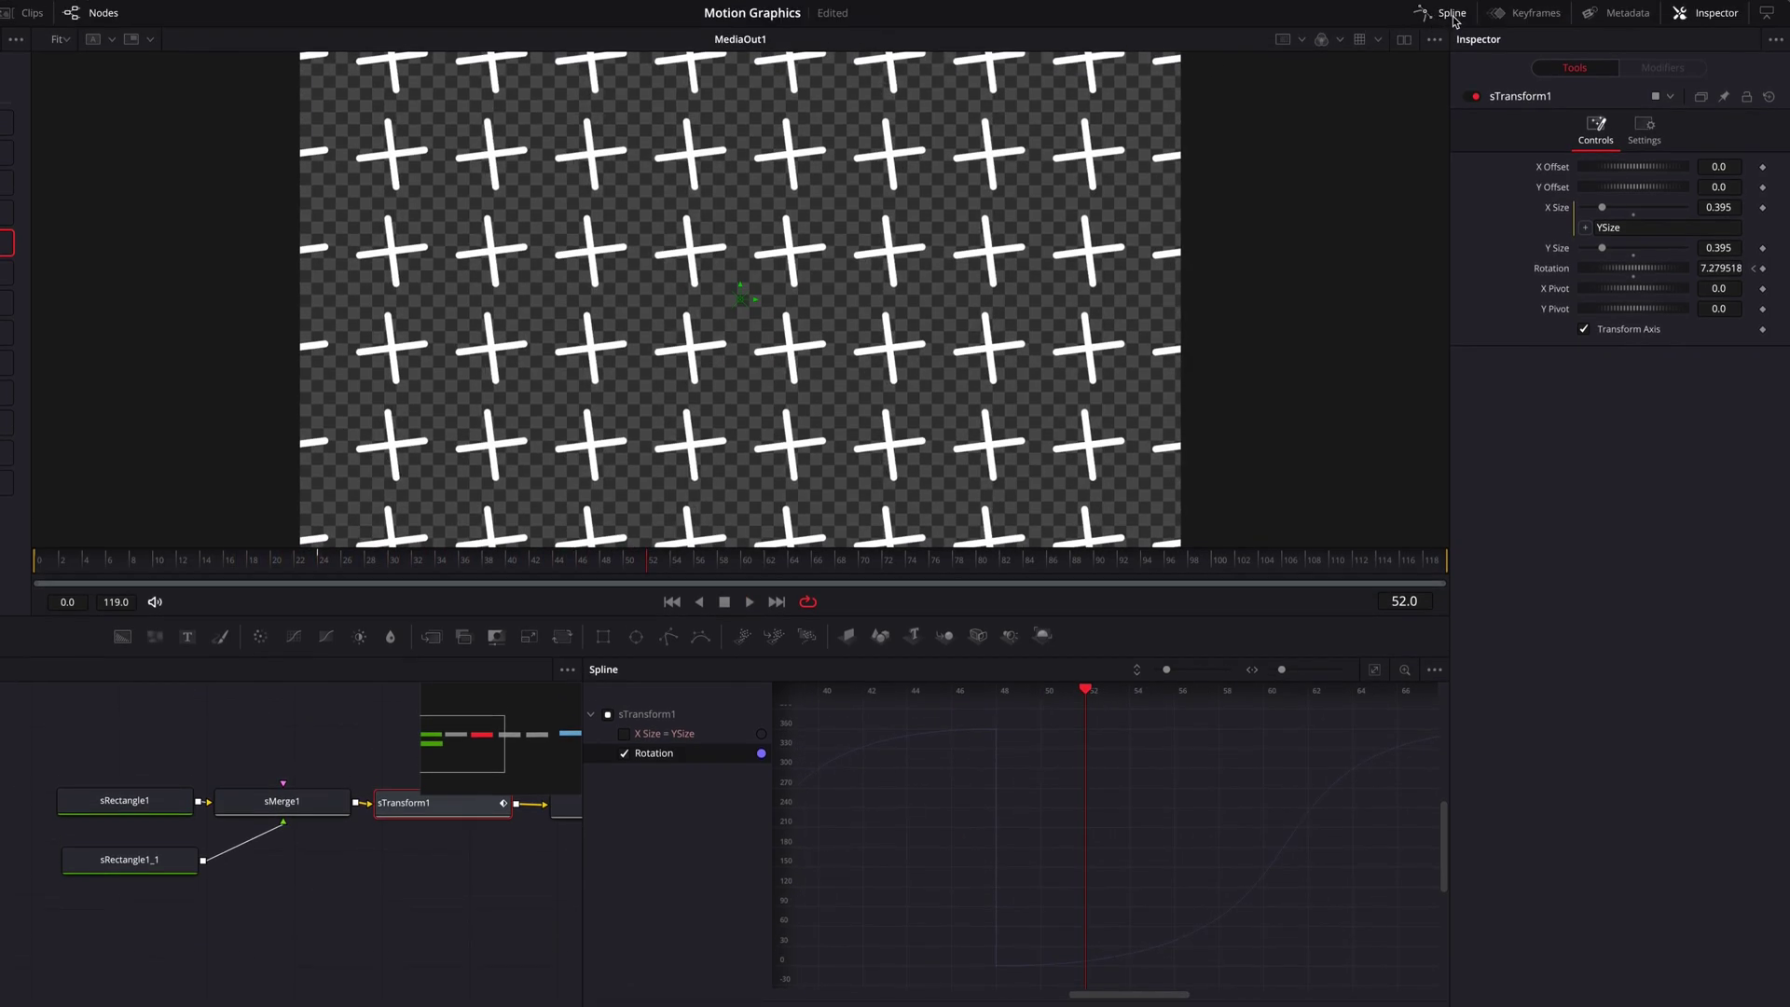
click(1450, 14)
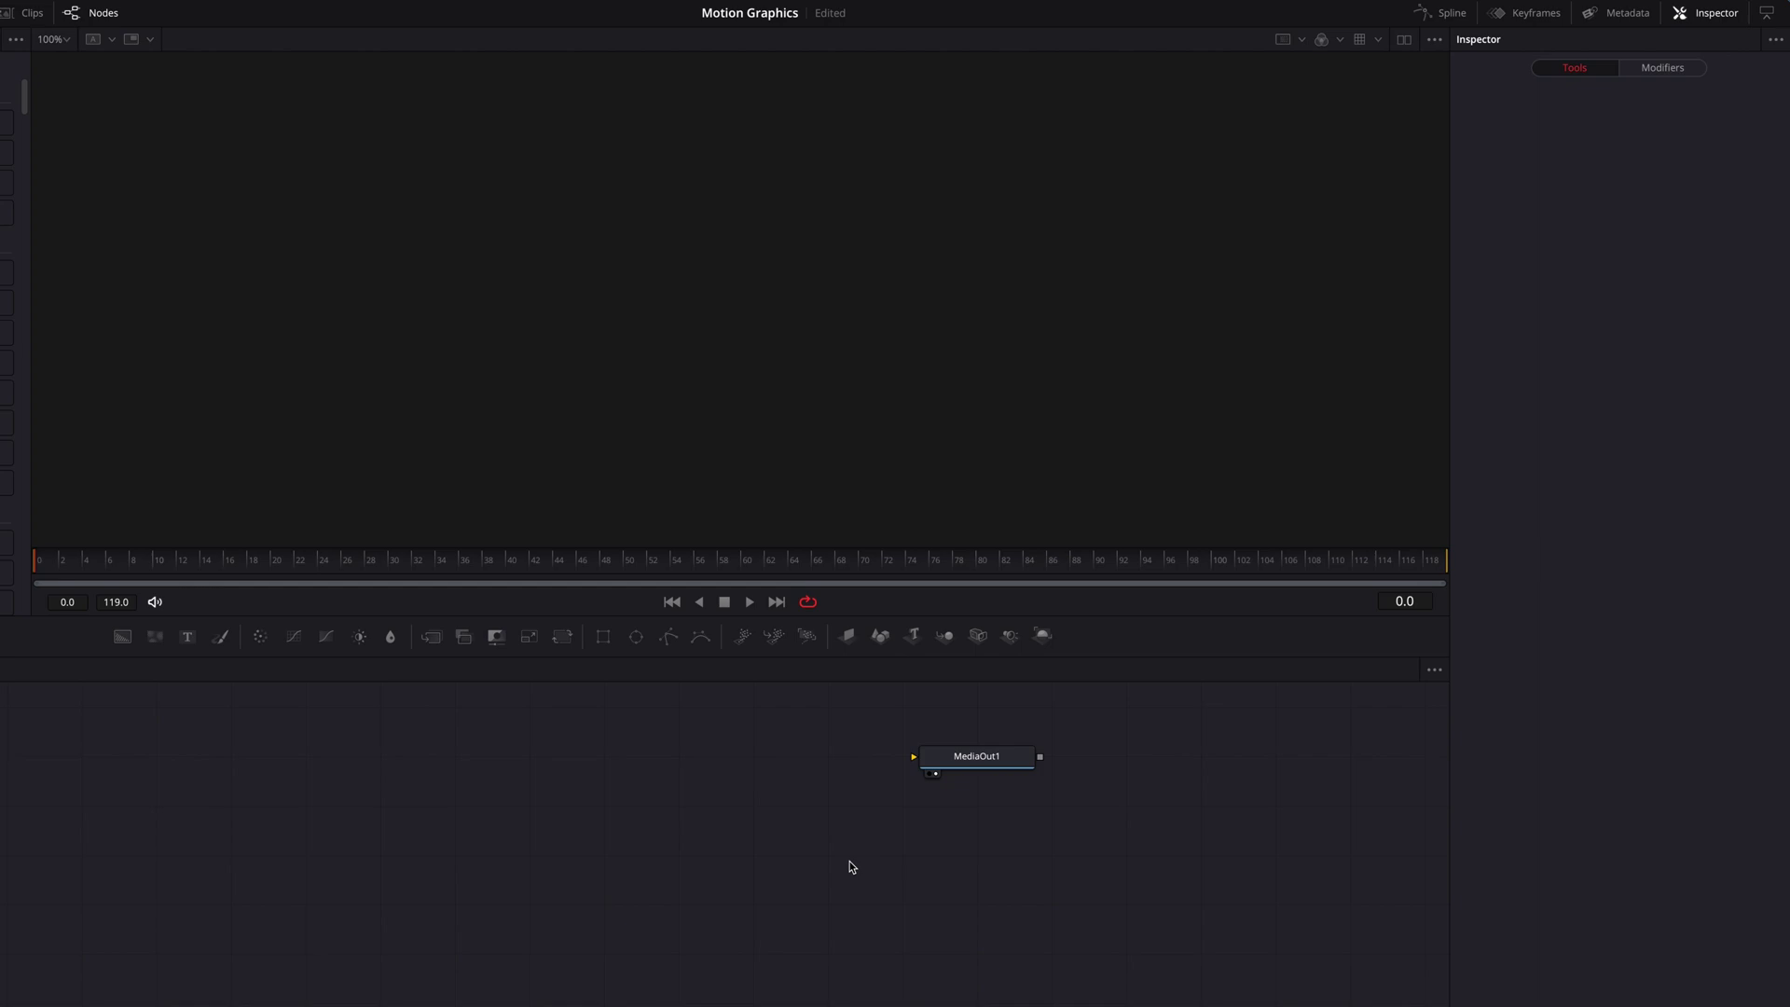
Step: Add a white Background1 and attach a BSpline1 mask to its input
drag(122, 636, 742, 755)
click(1582, 262)
drag(1625, 293, 1531, 261)
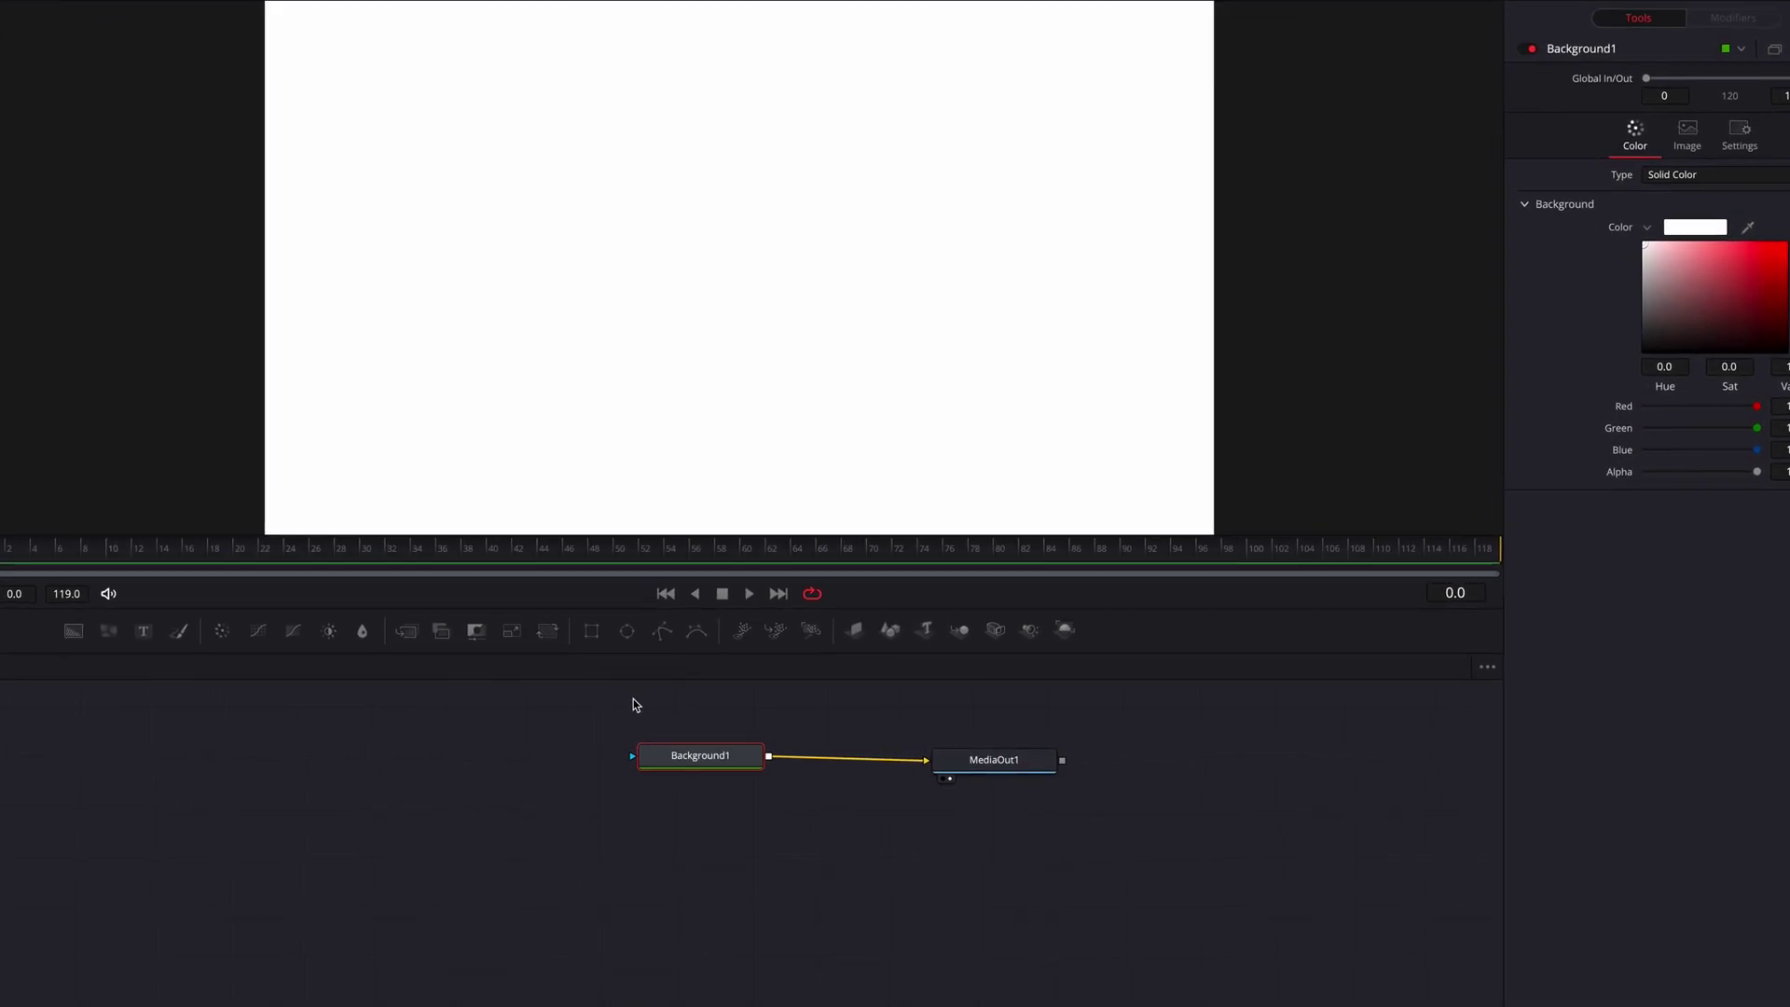
drag(700, 631, 634, 756)
drag(492, 753, 487, 759)
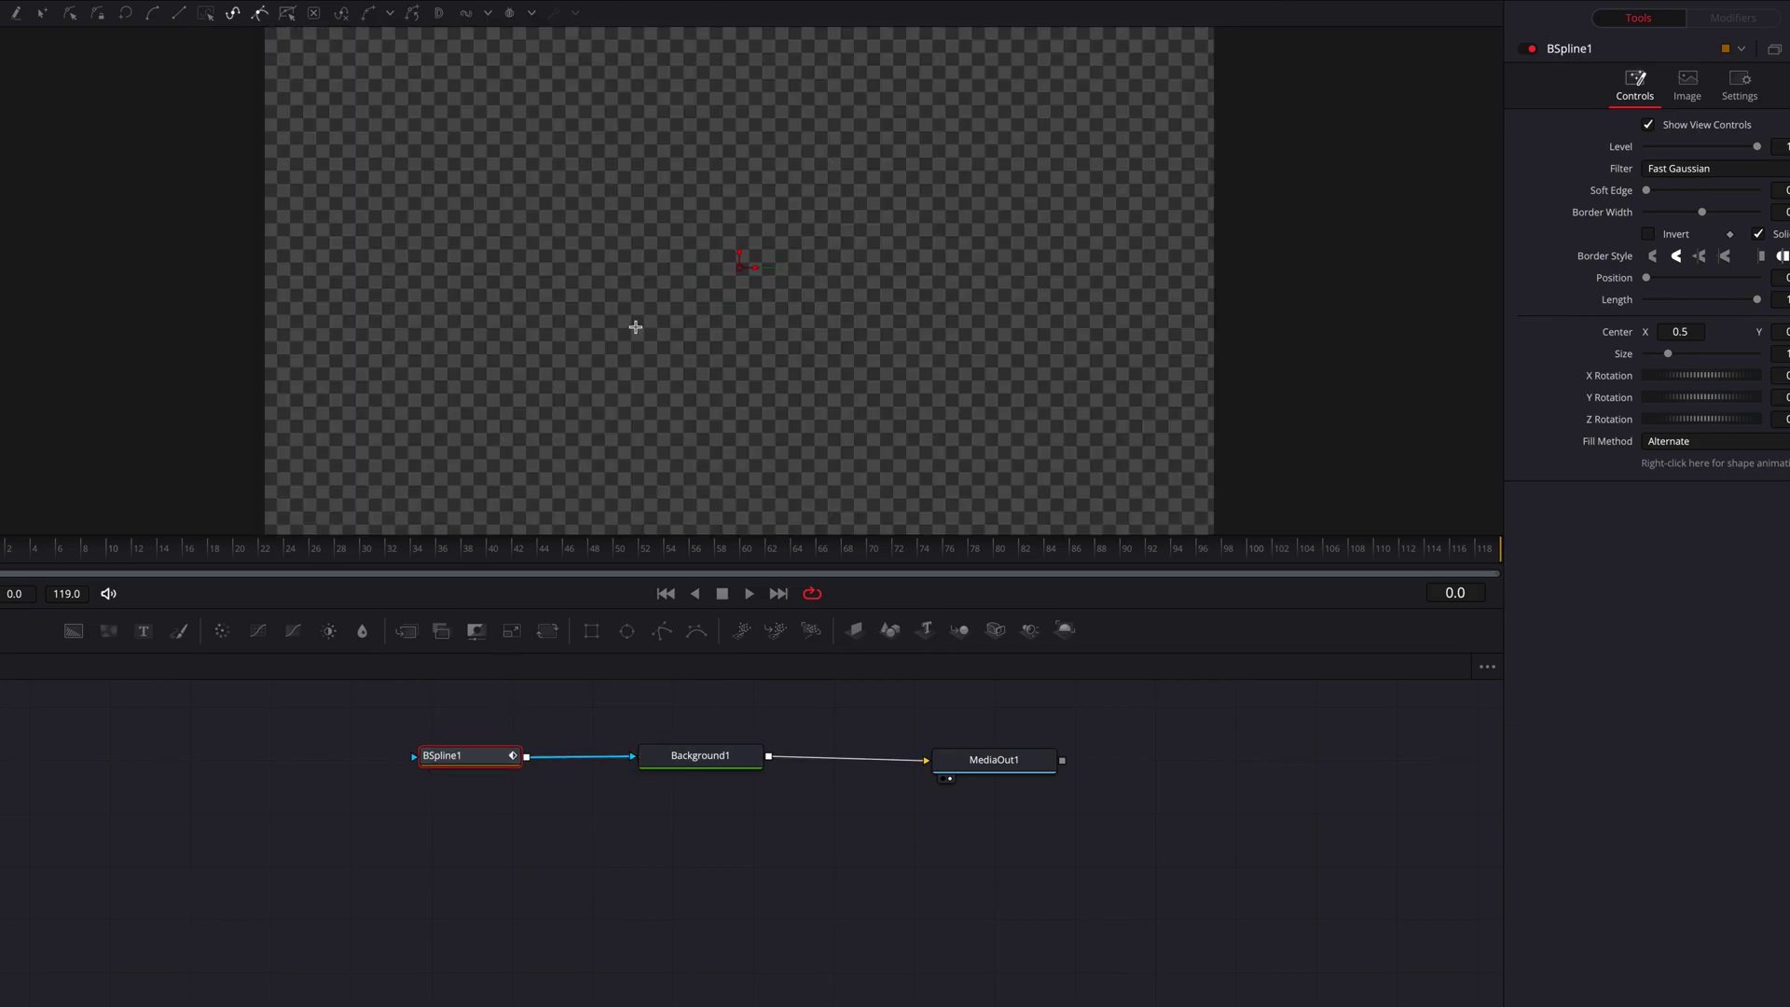
Step: Draw an arc, set Border Width 0.003 and Length 0.173, and keyframe Position
click(522, 123)
click(894, 361)
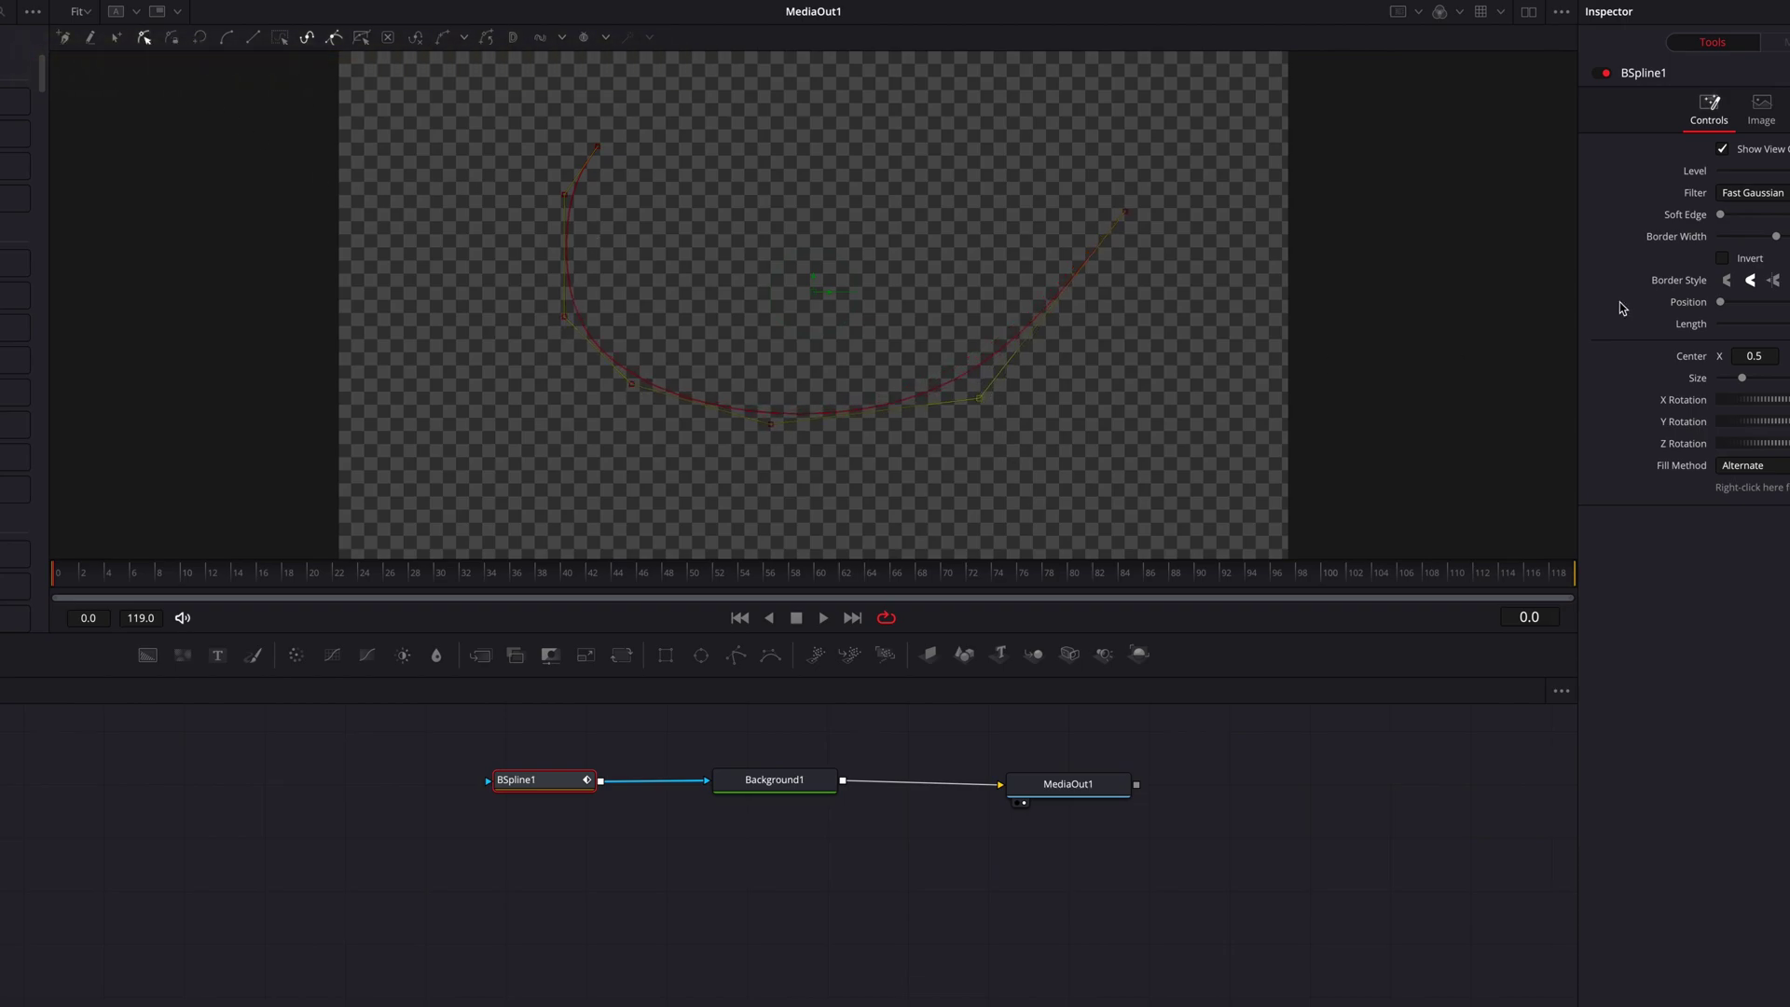
drag(1716, 237, 1736, 236)
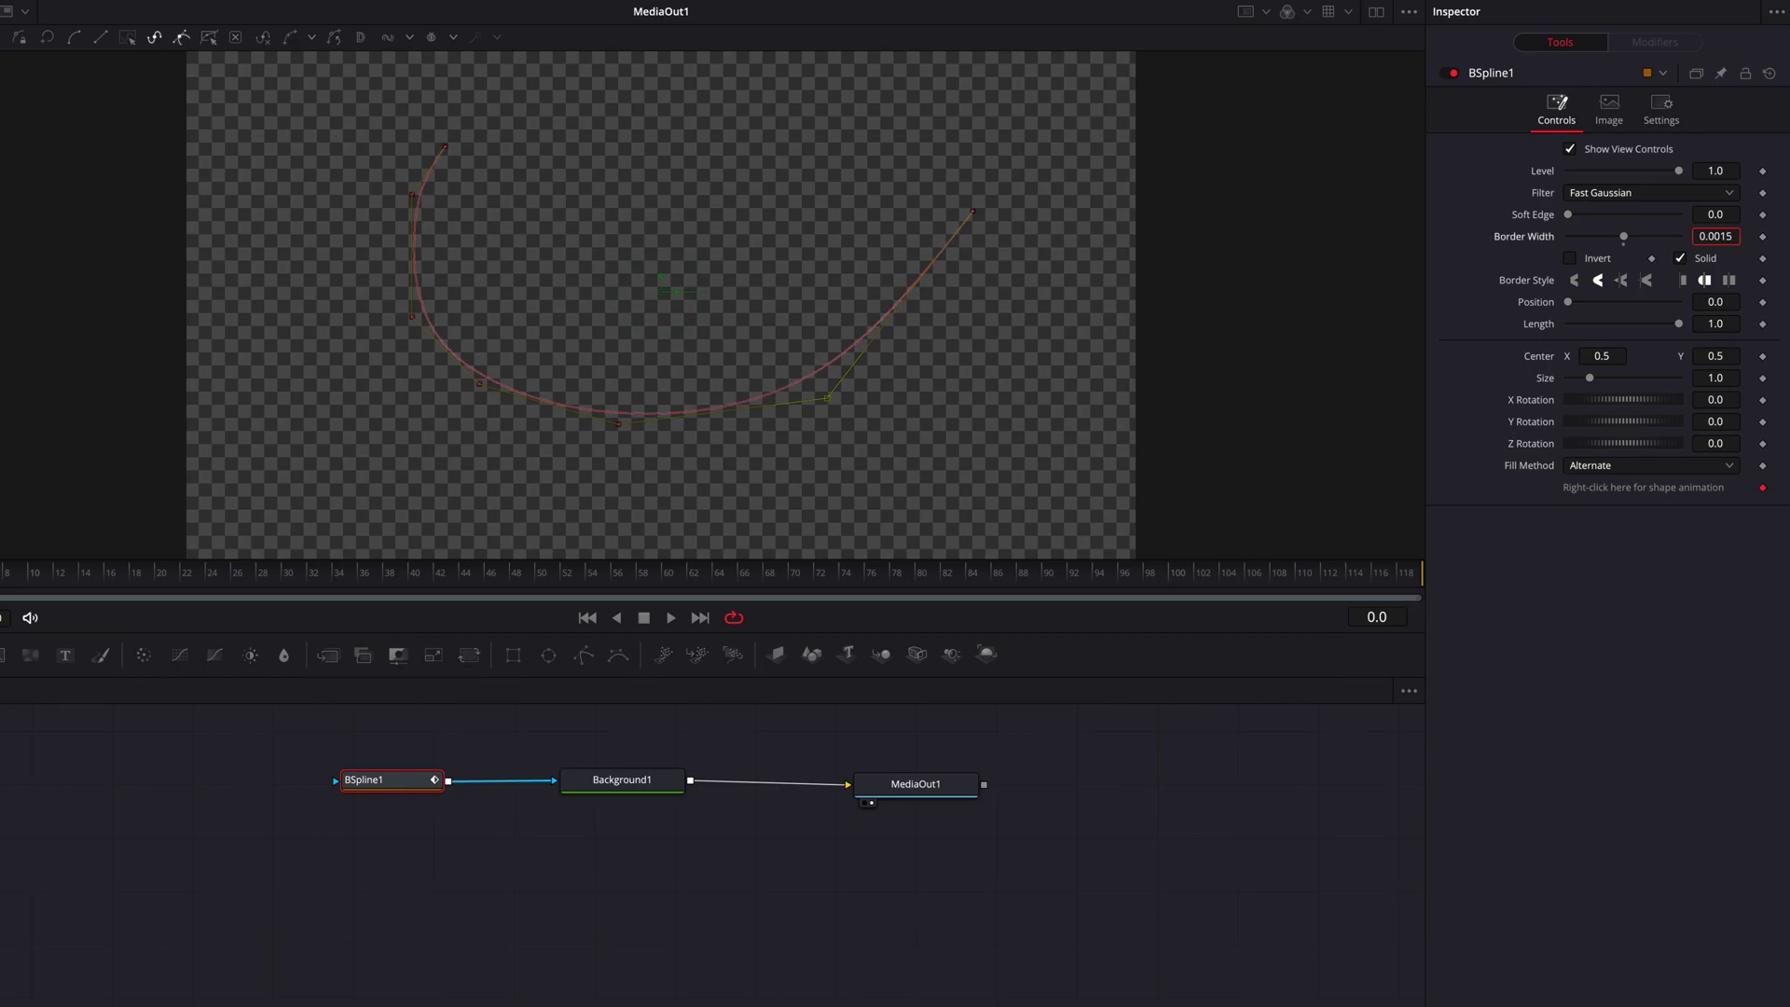
key(Return)
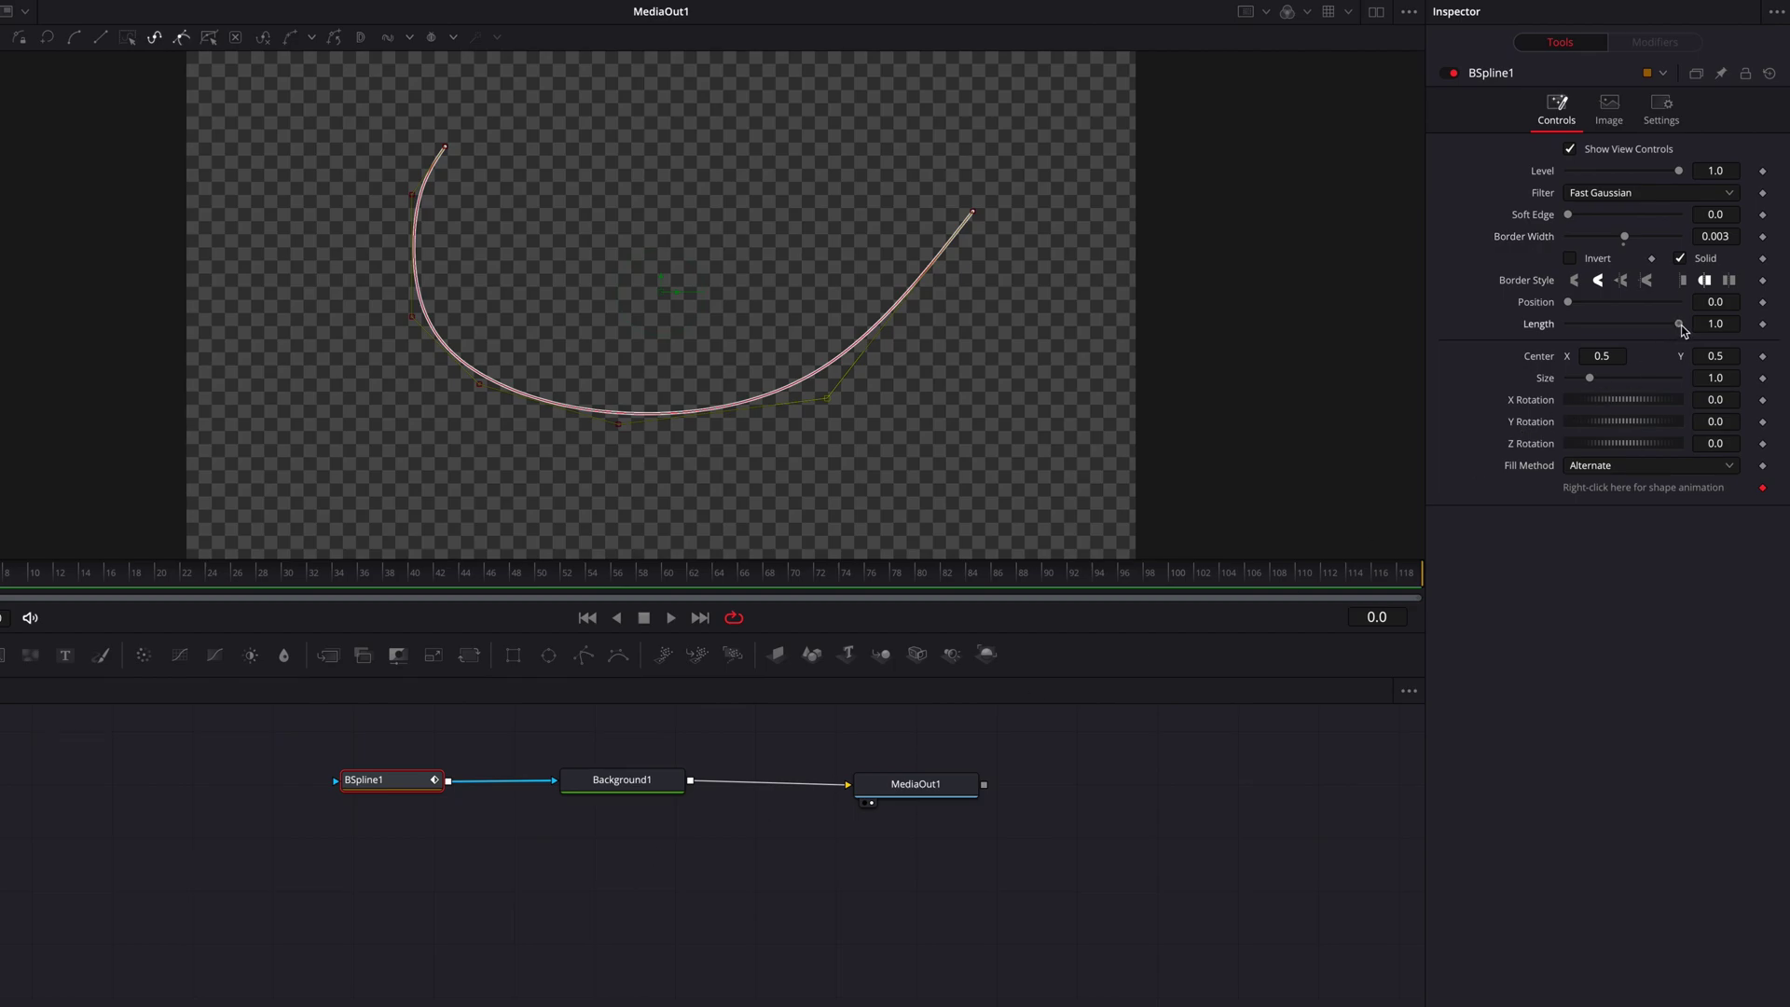
mouse_move(1677, 324)
mouse_down()
mouse_move(1591, 331)
mouse_move(1617, 304)
mouse_move(1680, 317)
mouse_move(1564, 307)
mouse_up()
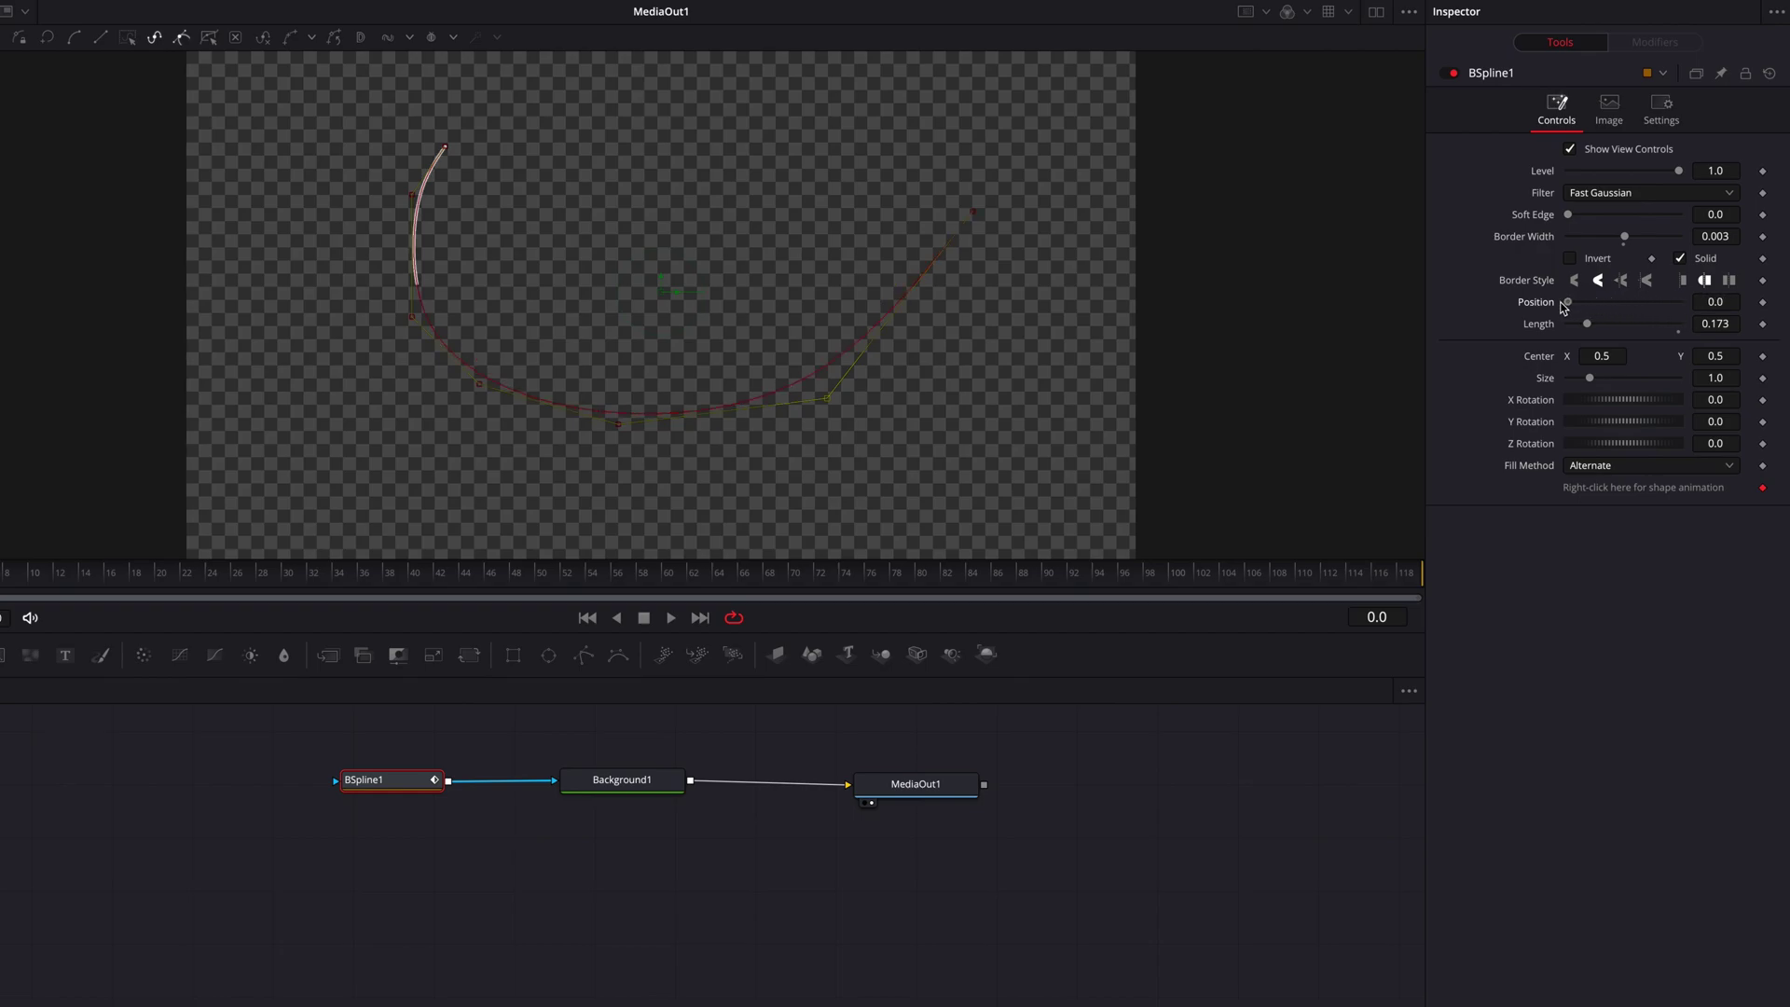
click(1769, 289)
Step: Set the stroke's start Position to -0.182 at frame 0
click(1737, 289)
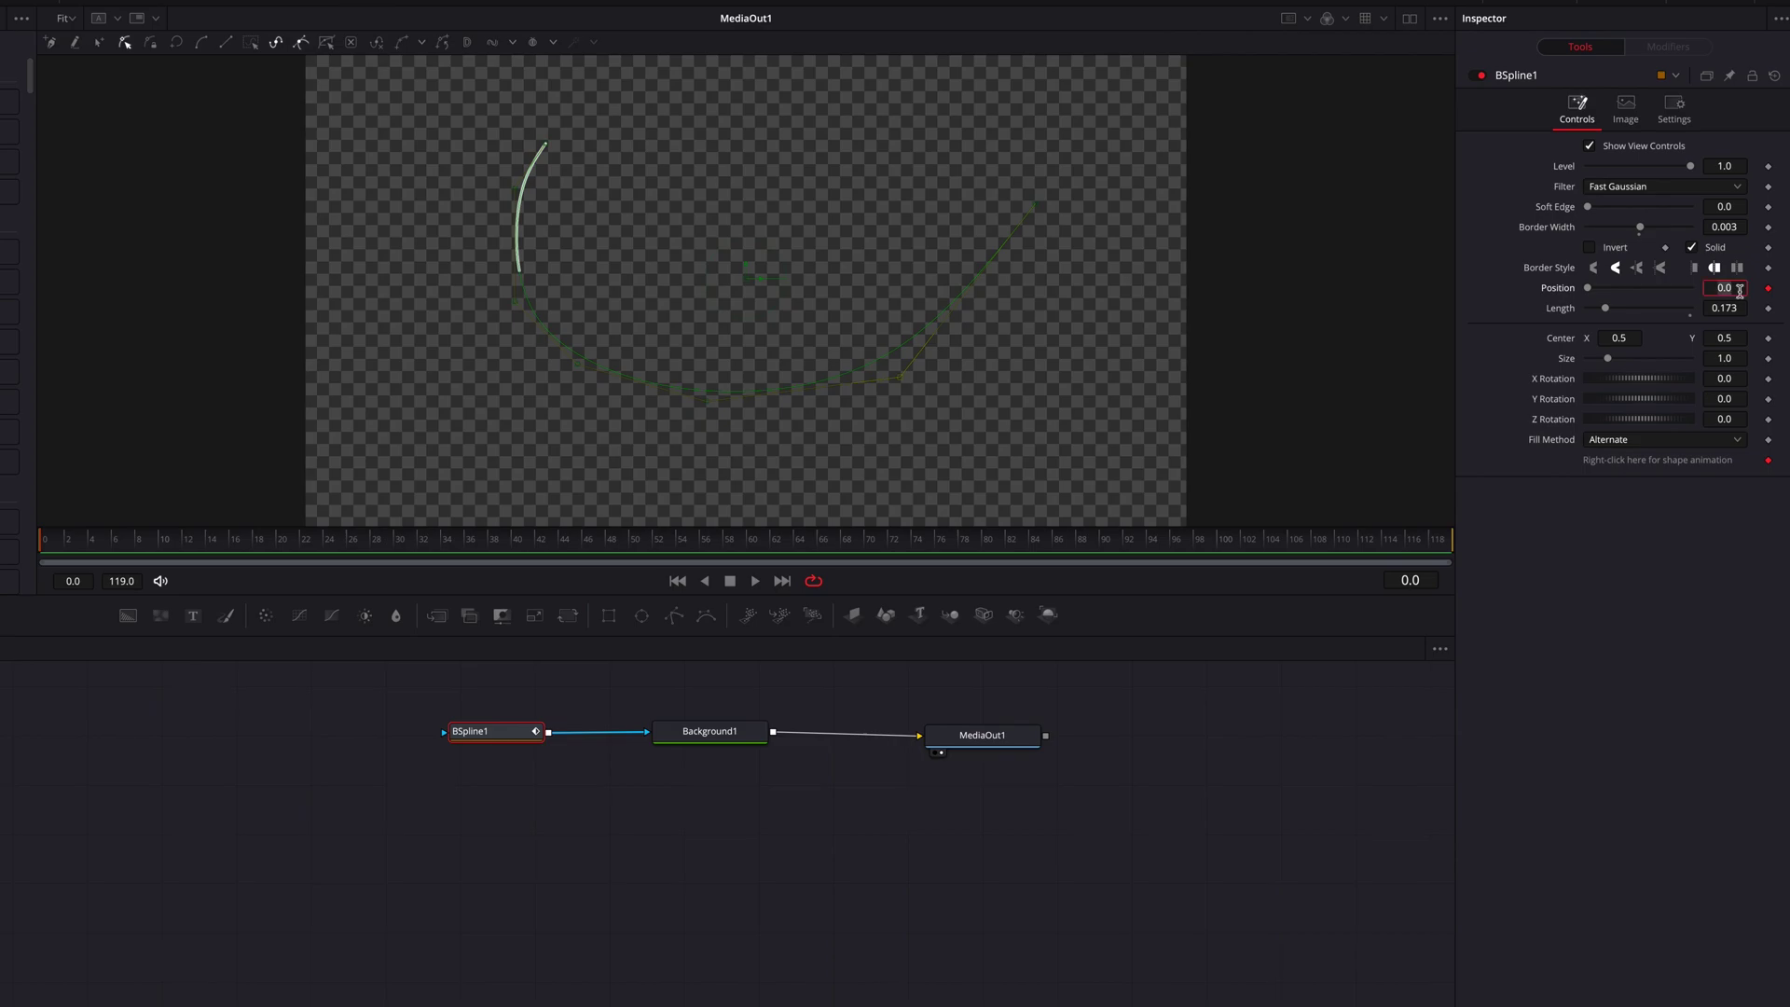
key(Tab)
click(1658, 571)
drag(1719, 287, 1747, 287)
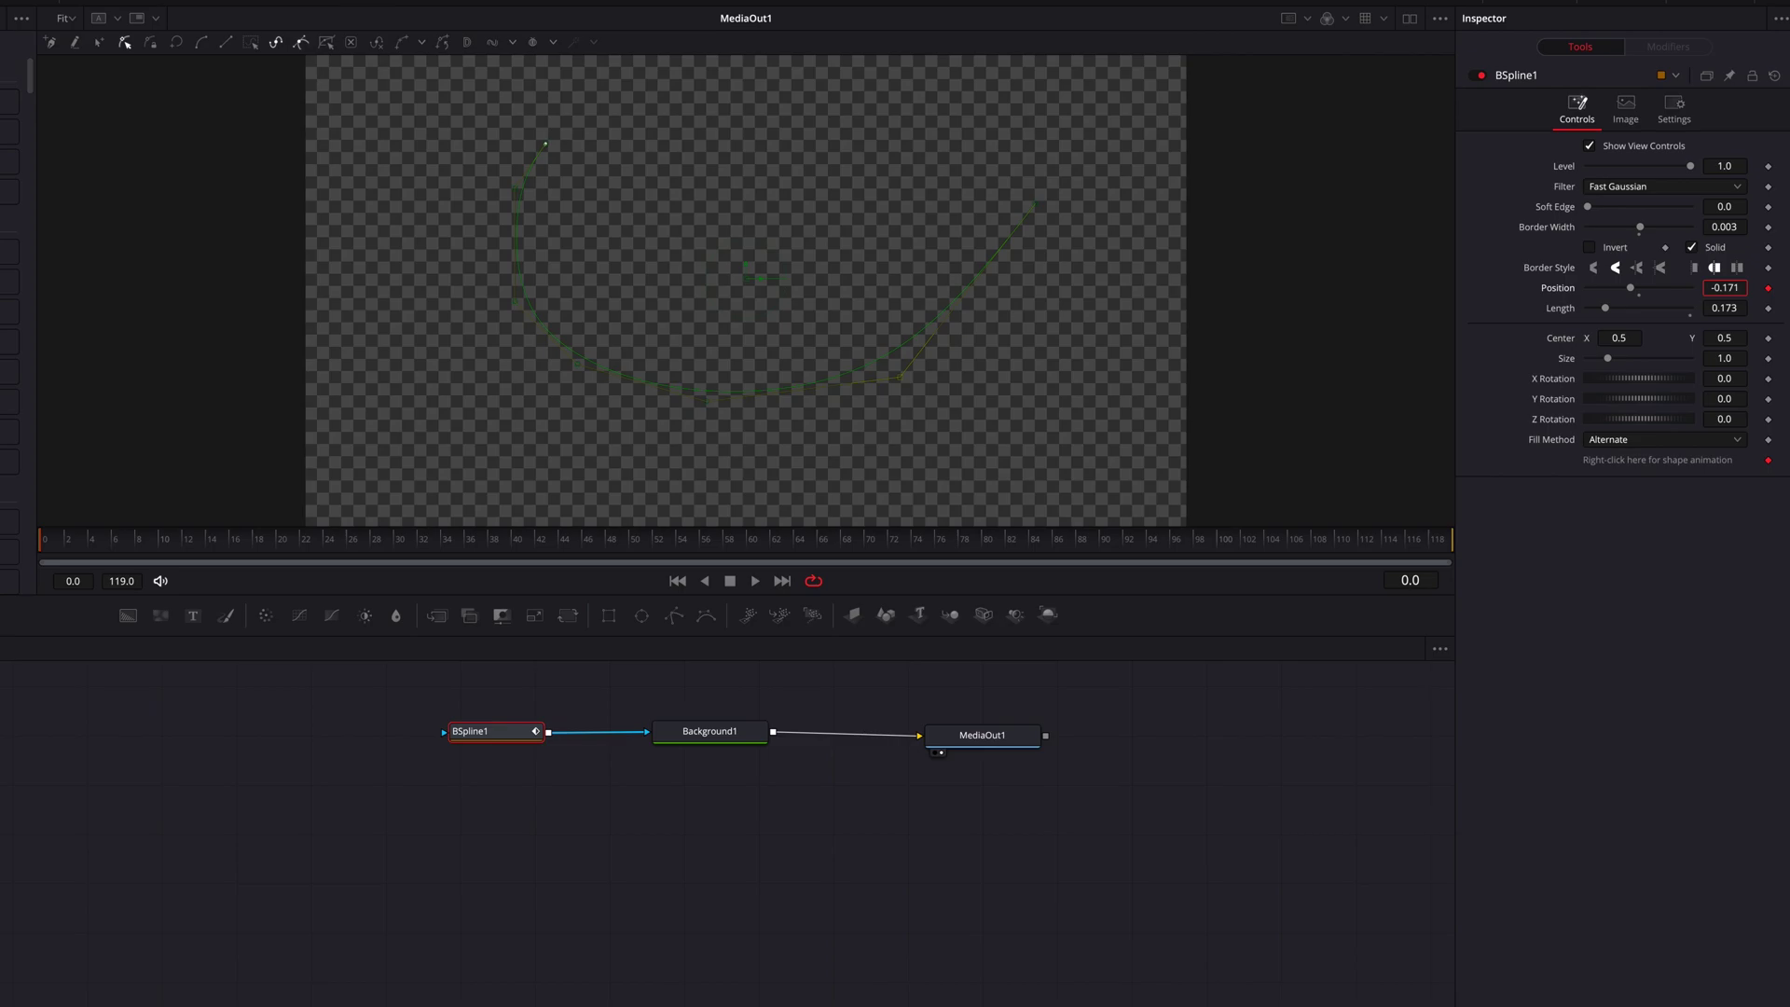
key(Return)
Step: Set Position to 1.1 at frame 24, then play the sweep back from frame 0
drag(77, 562, 333, 552)
drag(1629, 292, 1693, 288)
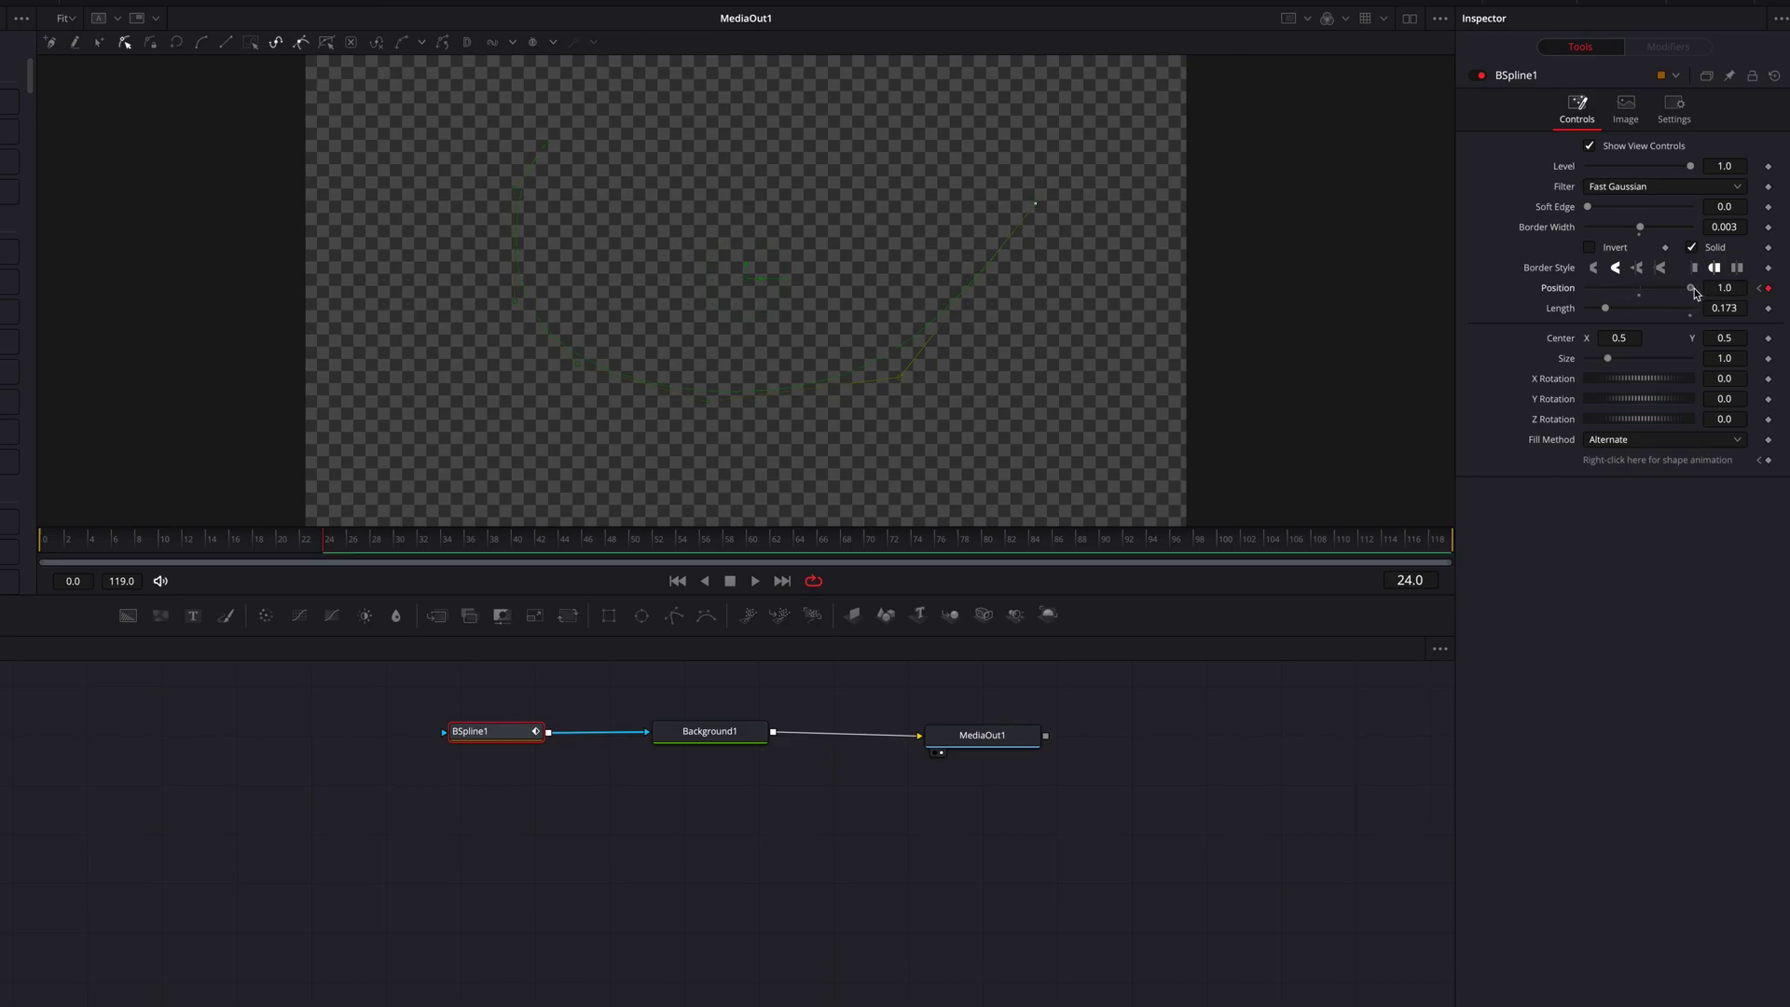
click(1739, 290)
key(Tab)
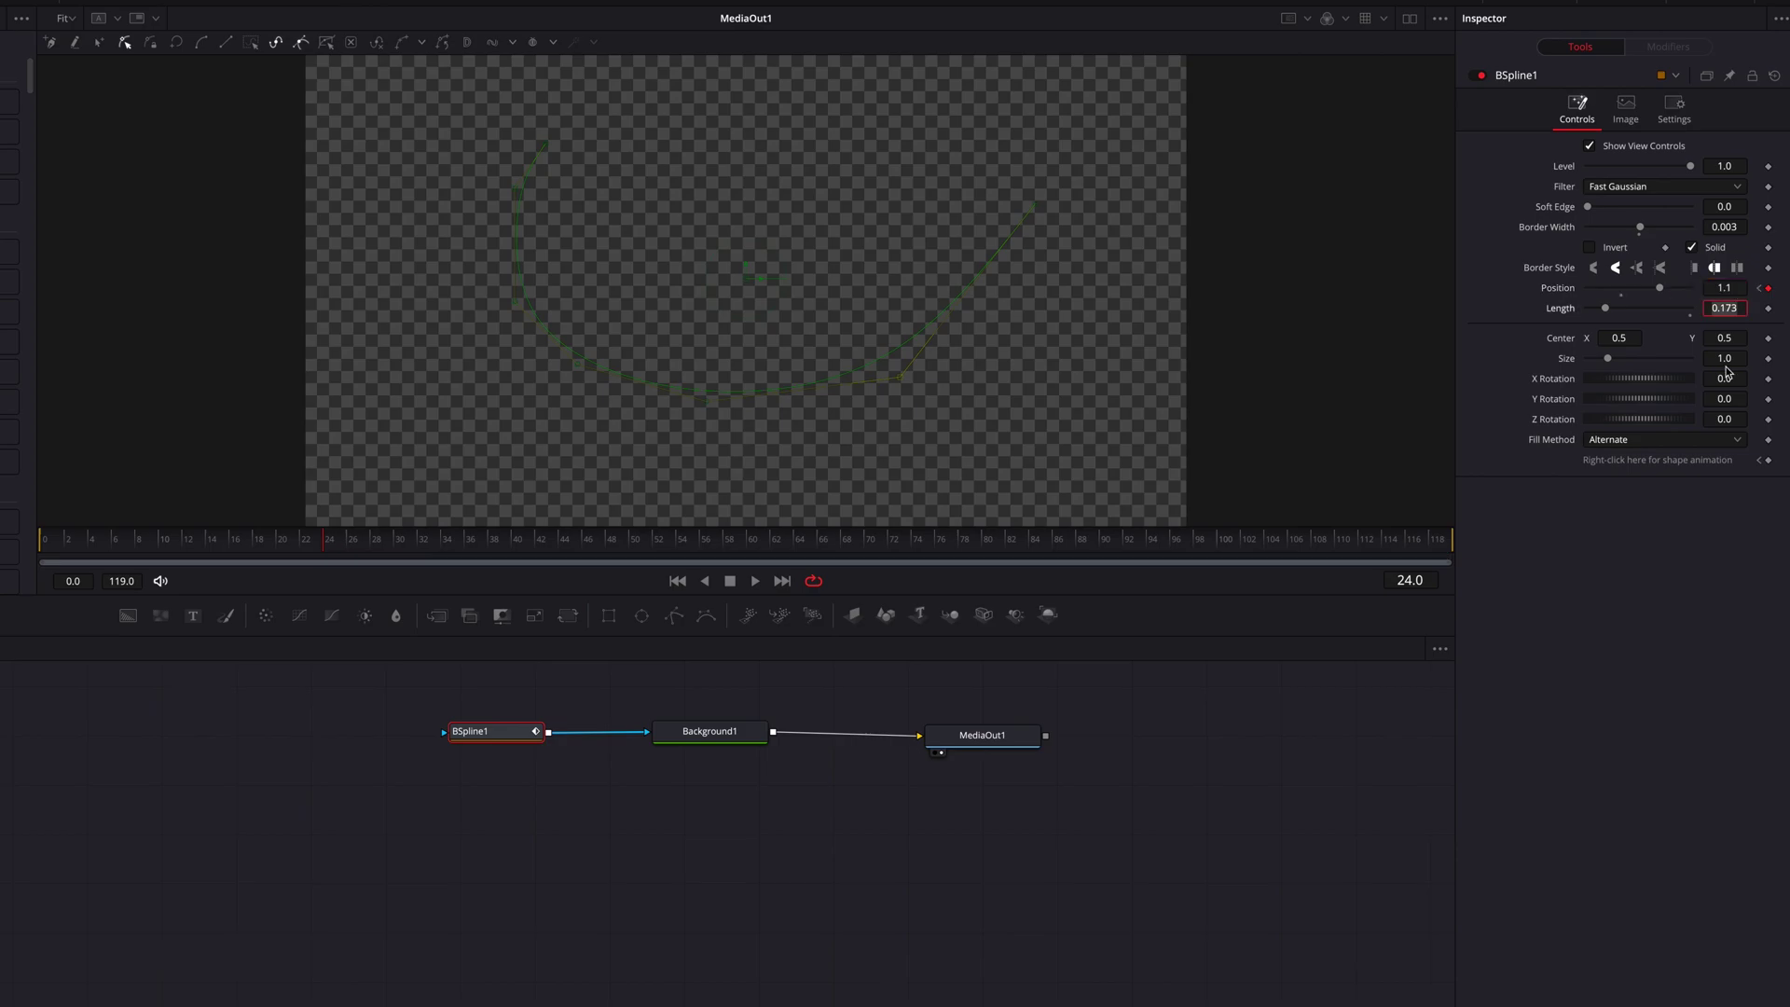
drag(210, 540, 15, 550)
key(space)
key(space)
drag(103, 540, 19, 537)
click(564, 827)
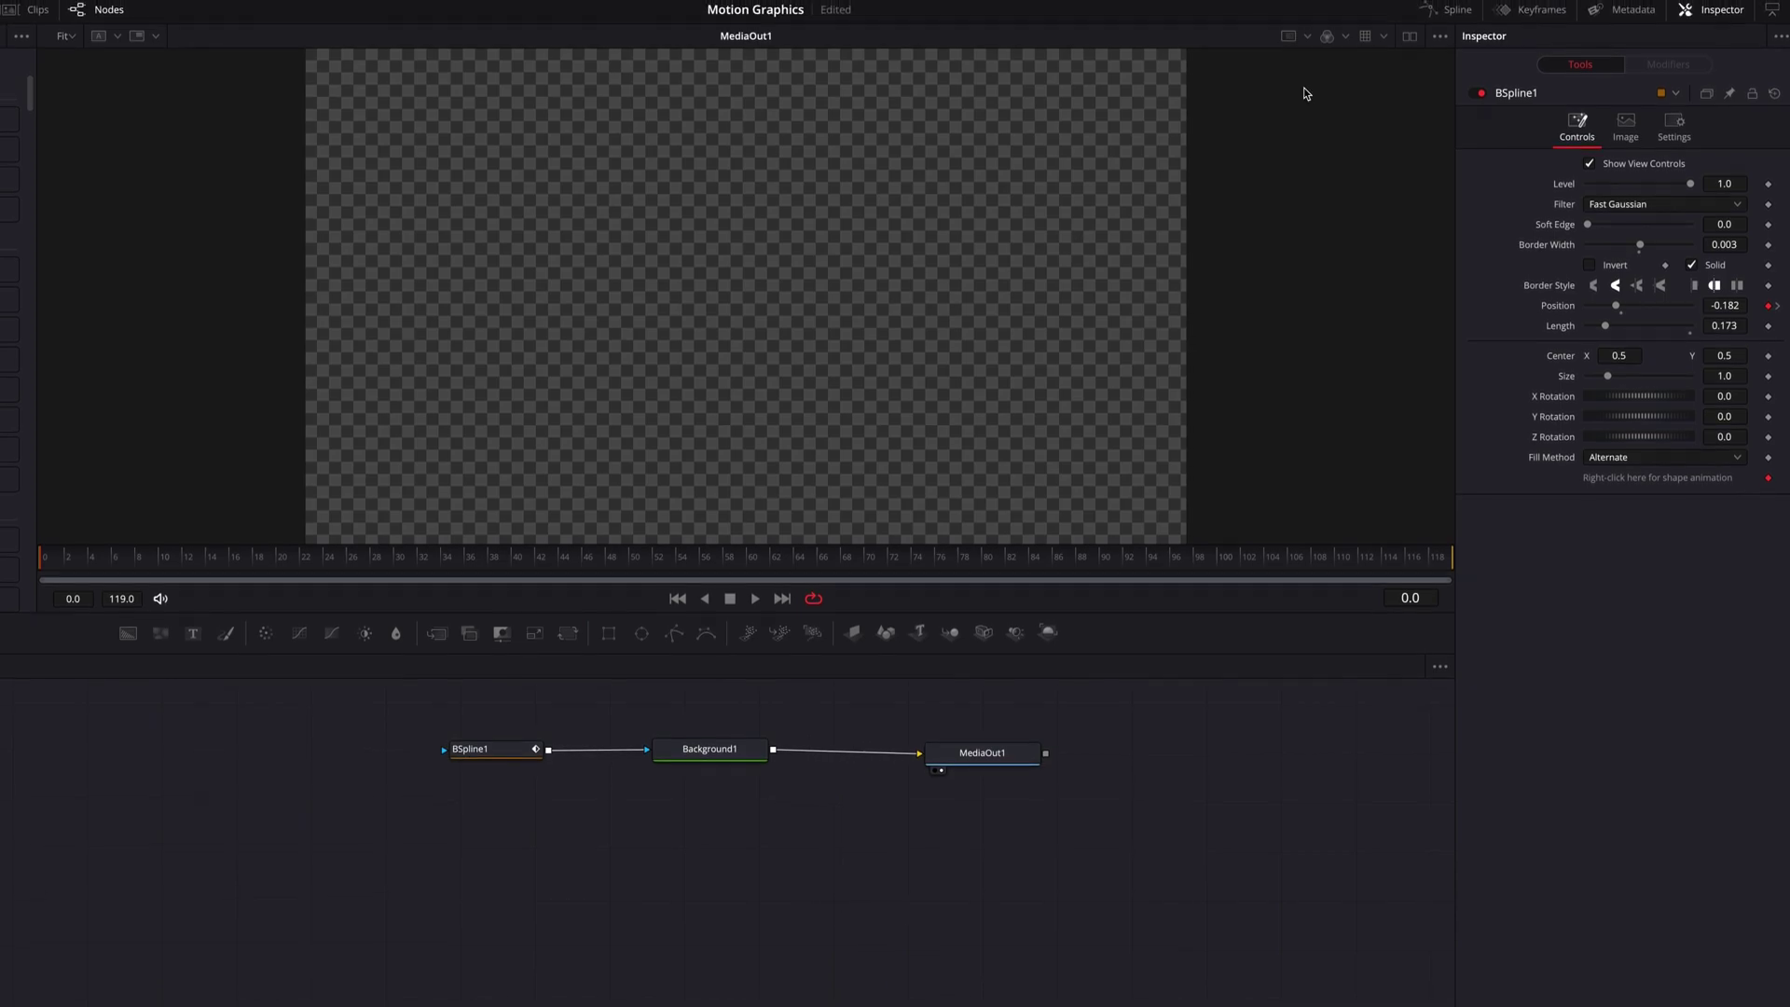
Step: Show BSpline1's Position curve in the Spline editor, fitted to the view
click(1441, 12)
click(1435, 13)
click(503, 761)
click(1443, 11)
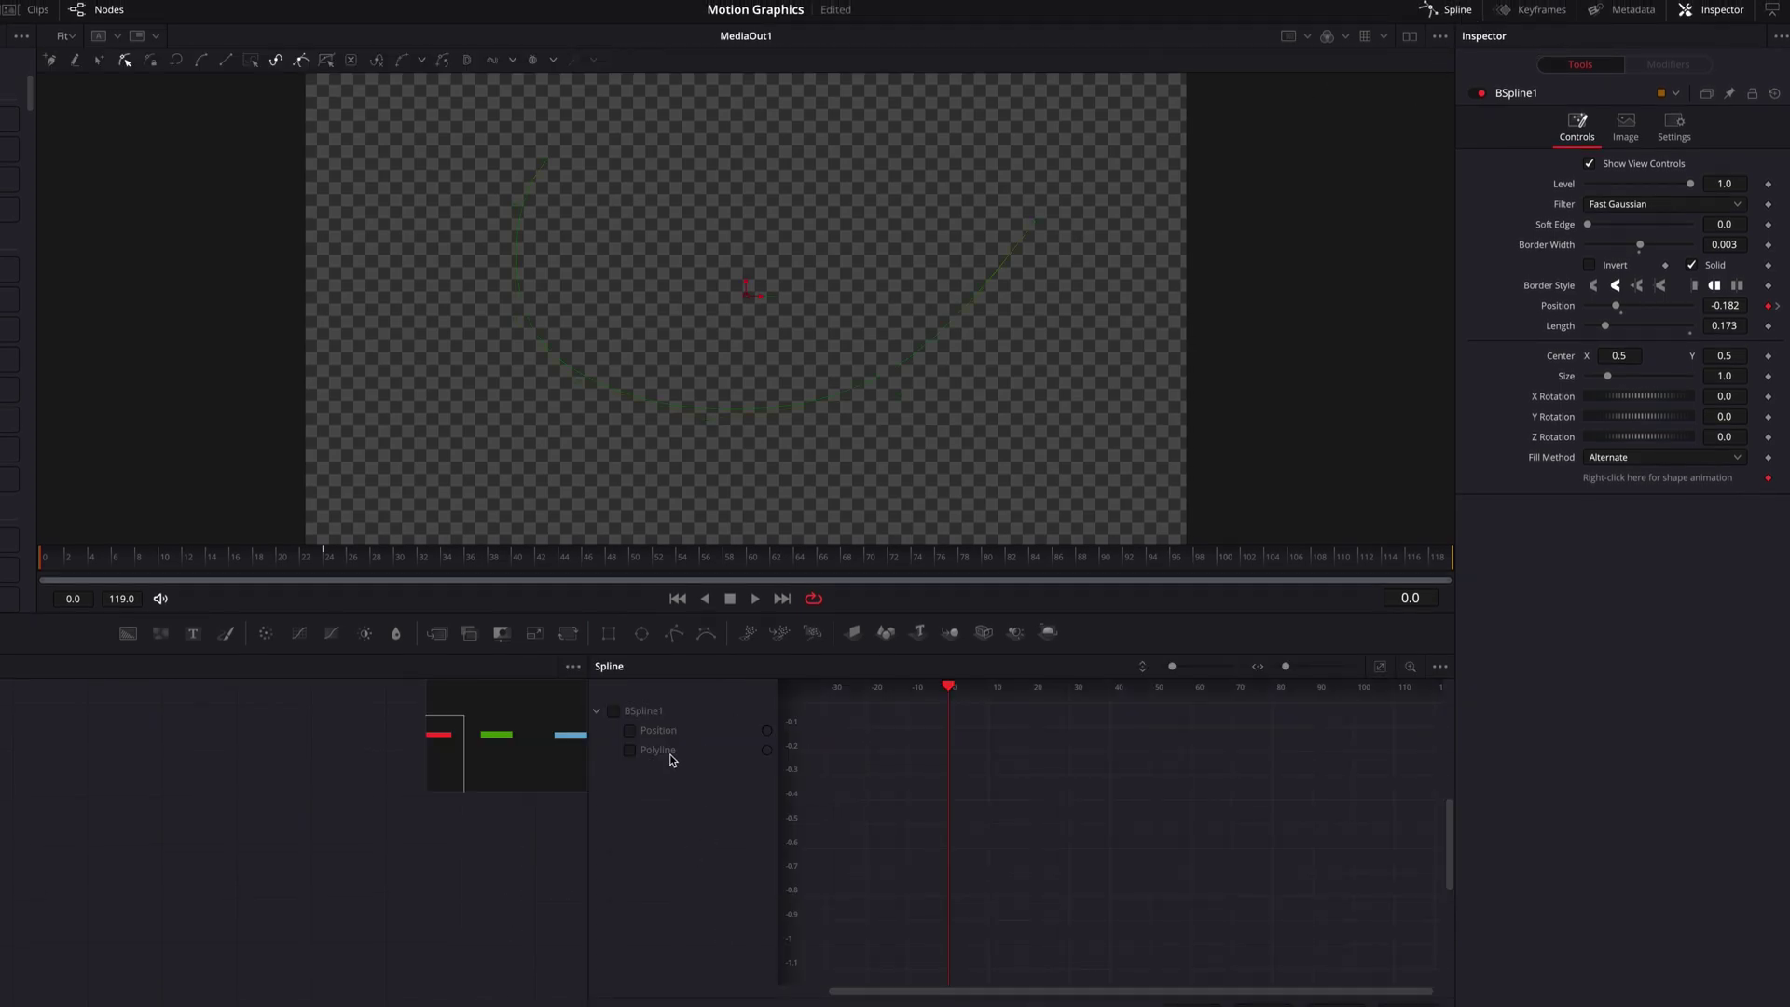
click(645, 731)
click(1380, 667)
Step: Smooth the Position keyframes, set the curve to Loop, and play it back
key(s)
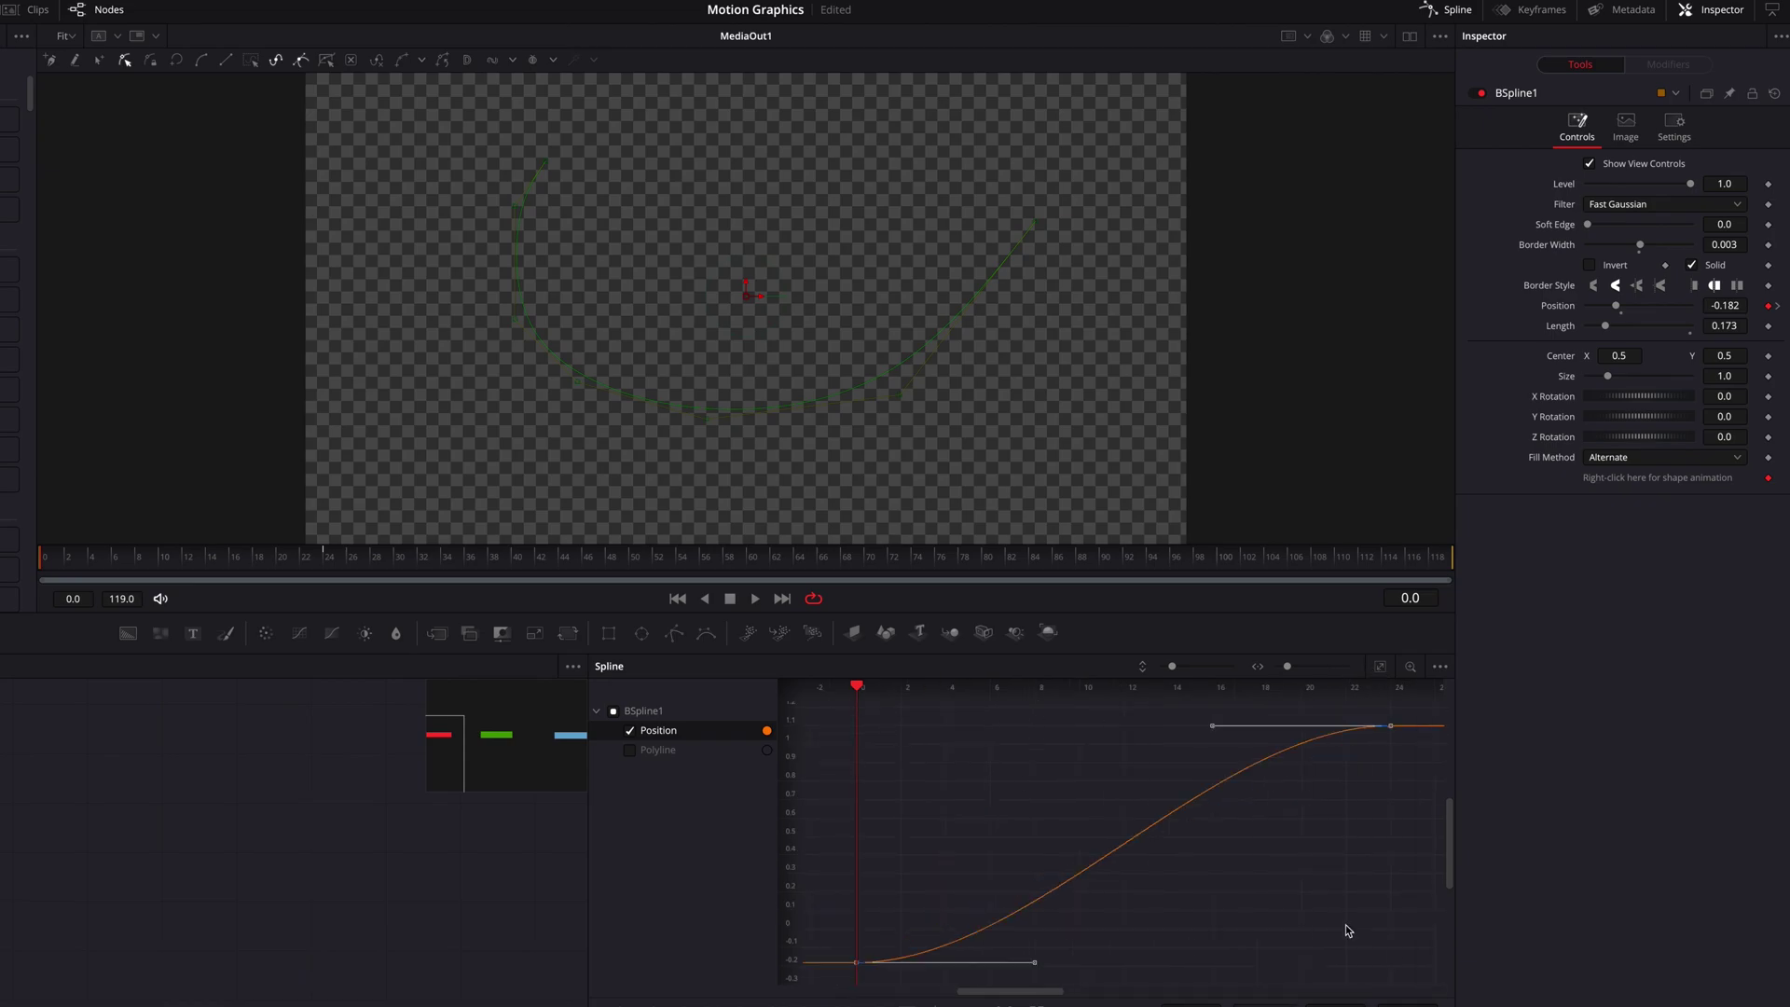
right_click(853, 968)
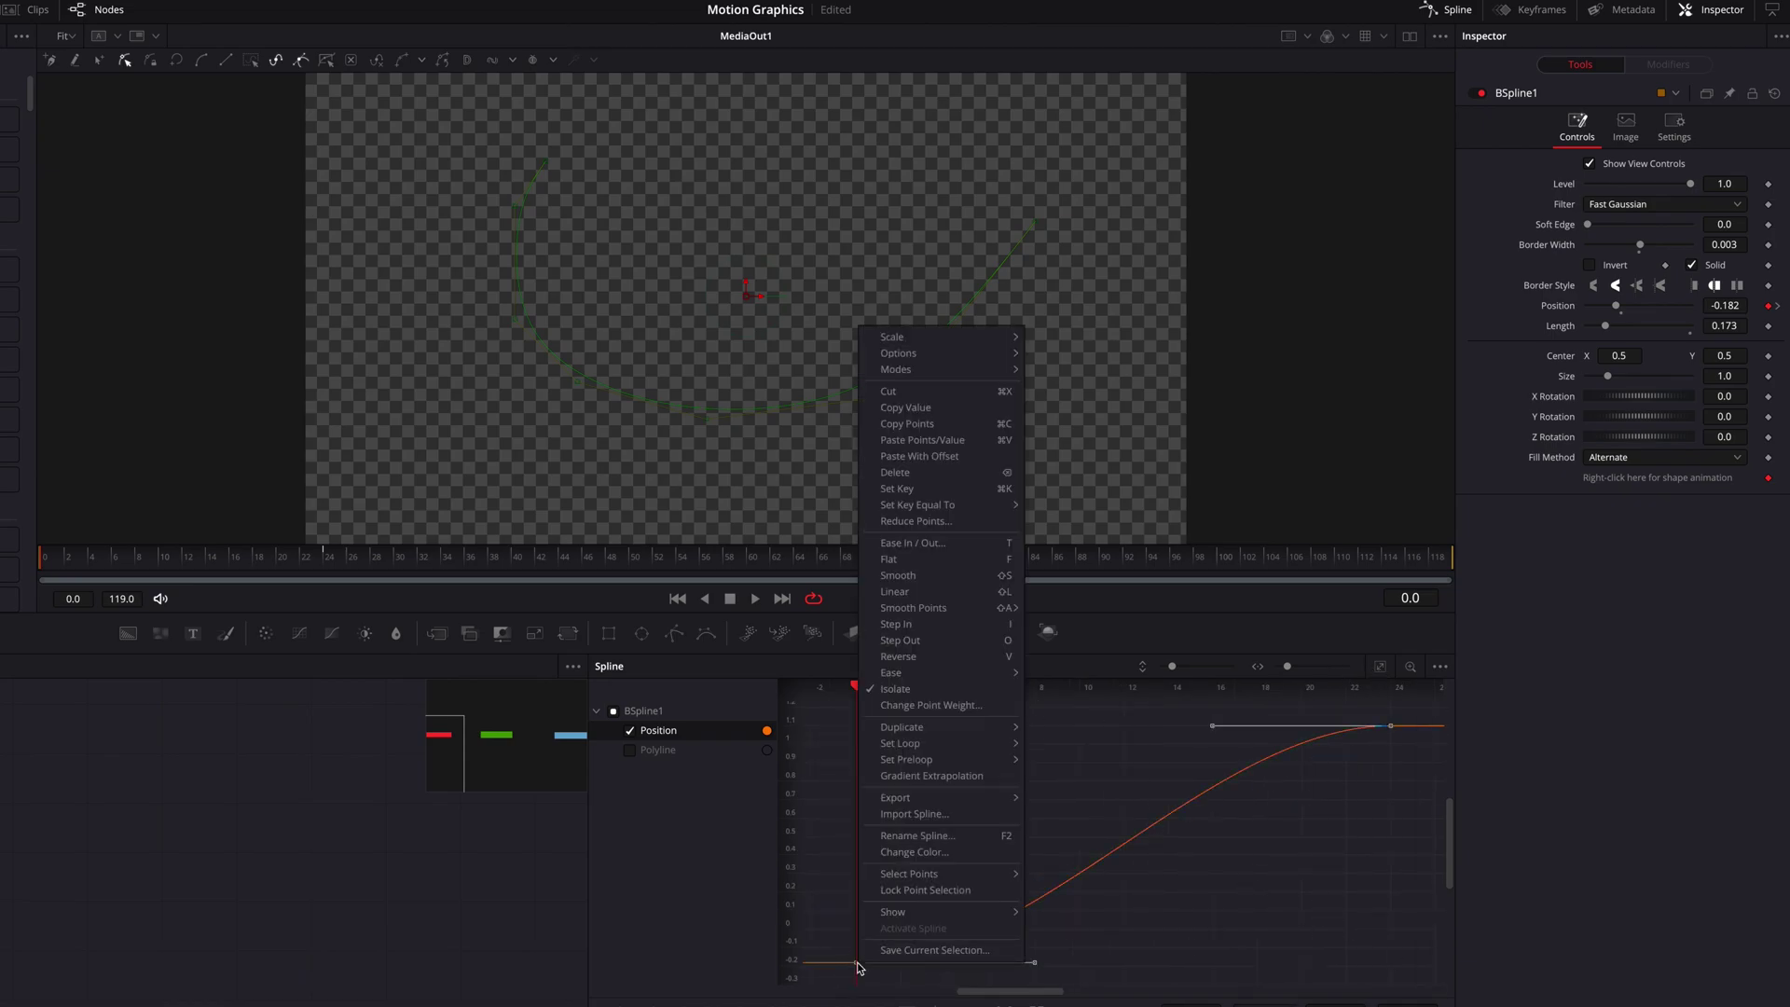
mouse_move(971, 743)
click(1053, 746)
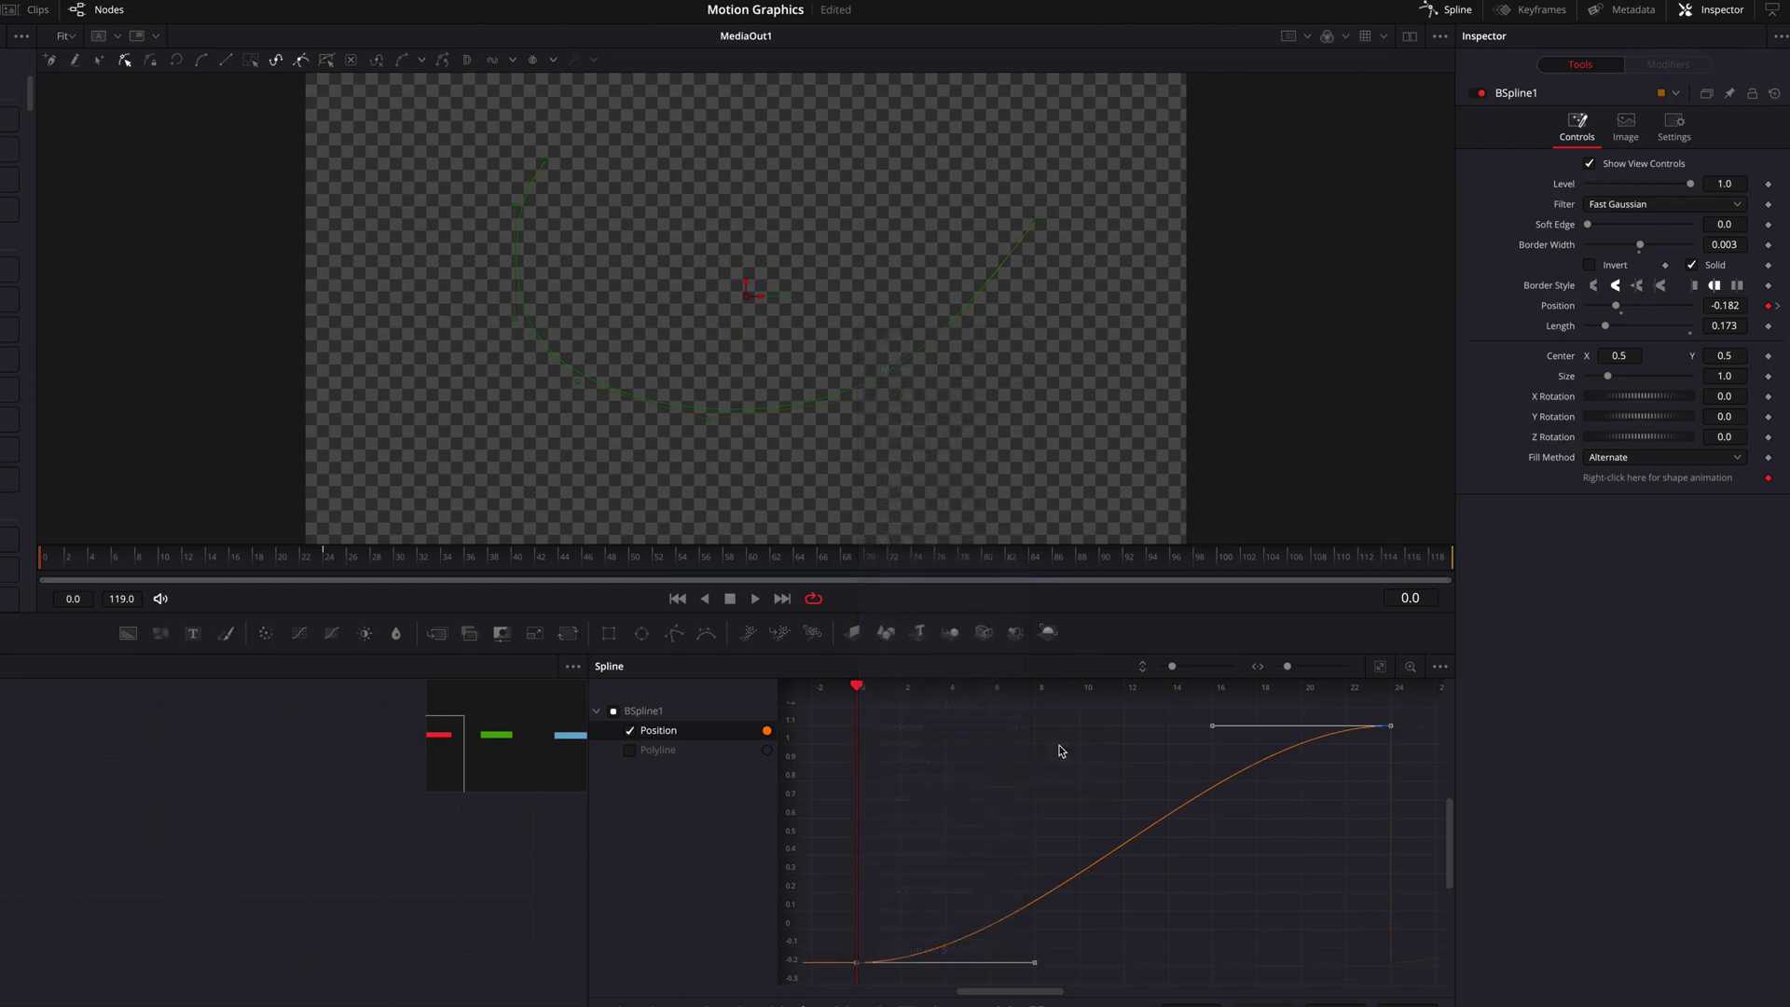
scroll(1072, 760, right, 5)
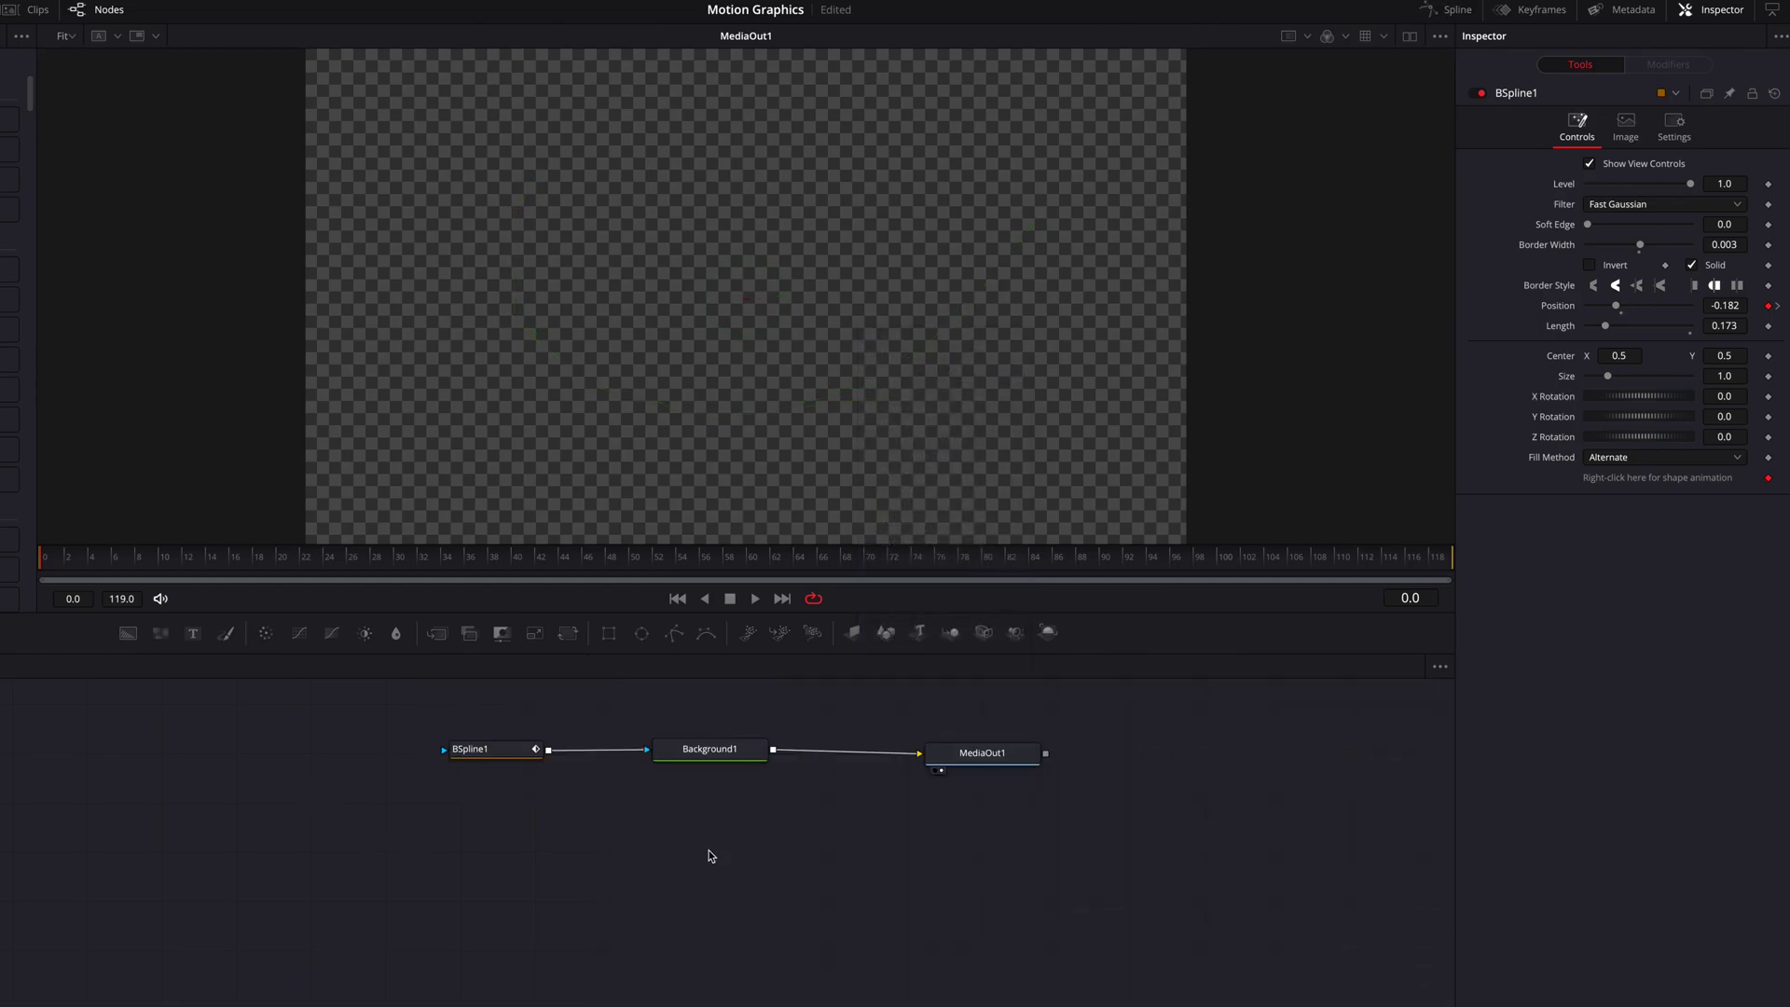
key(space)
key(space)
click(1685, 137)
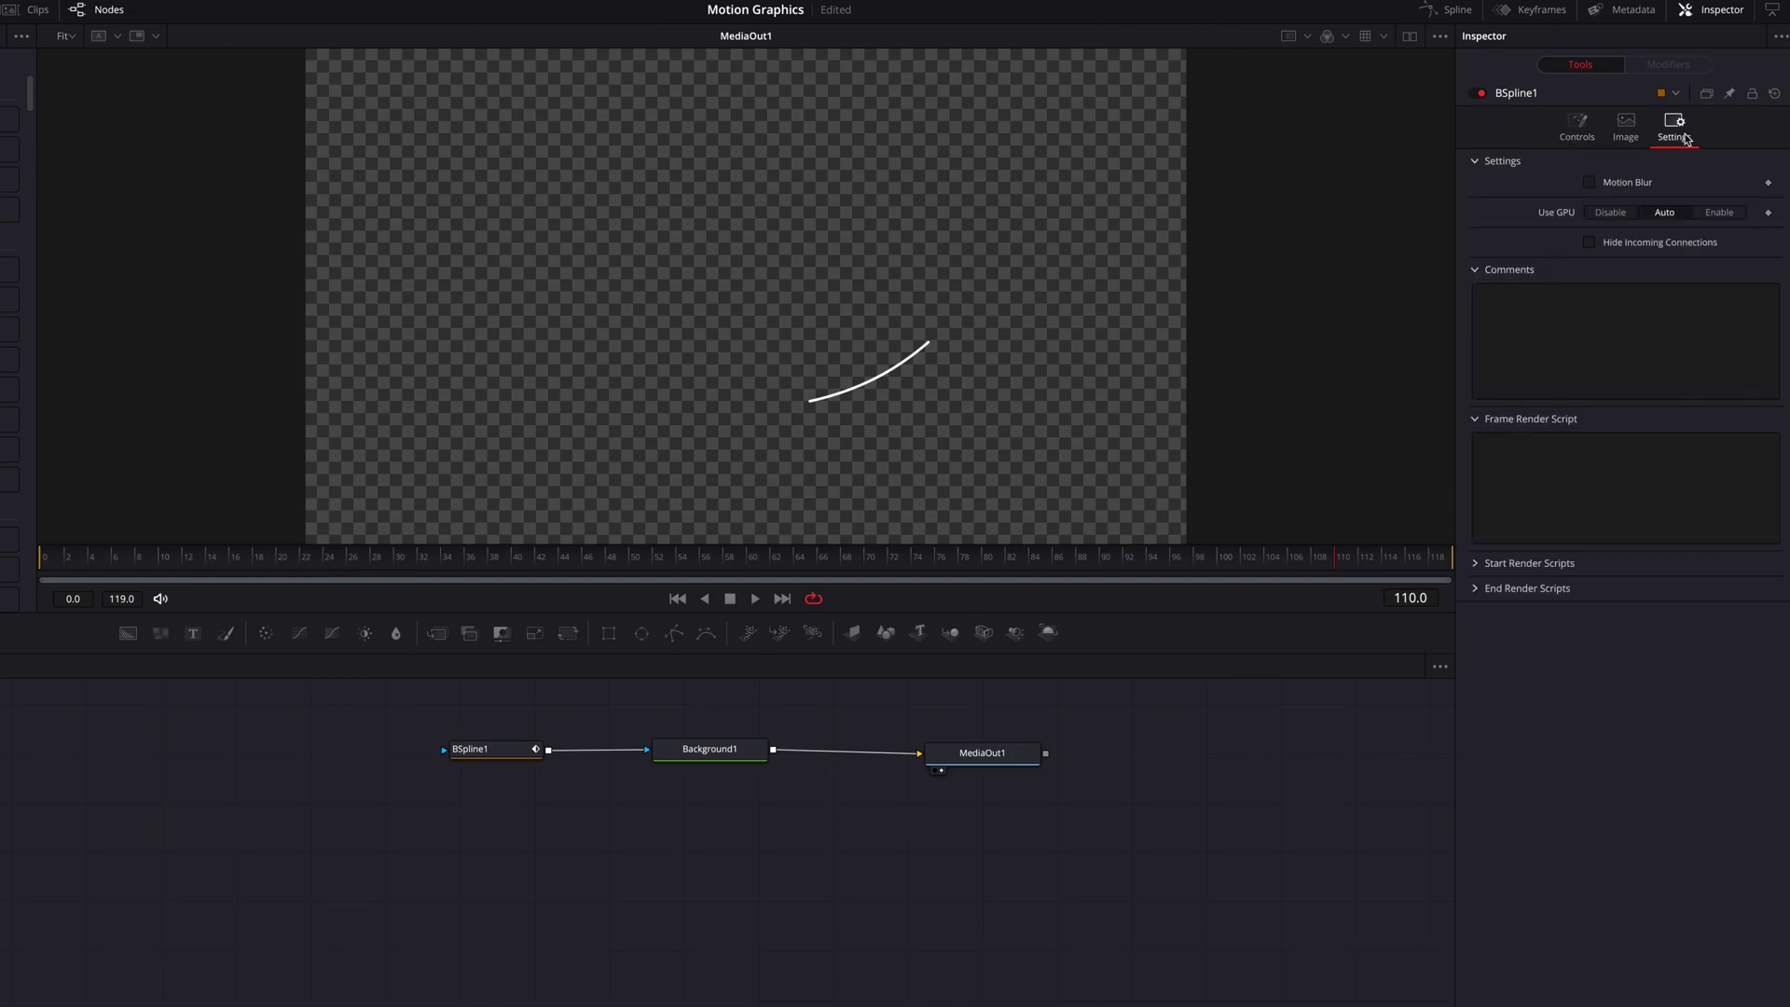
click(1628, 184)
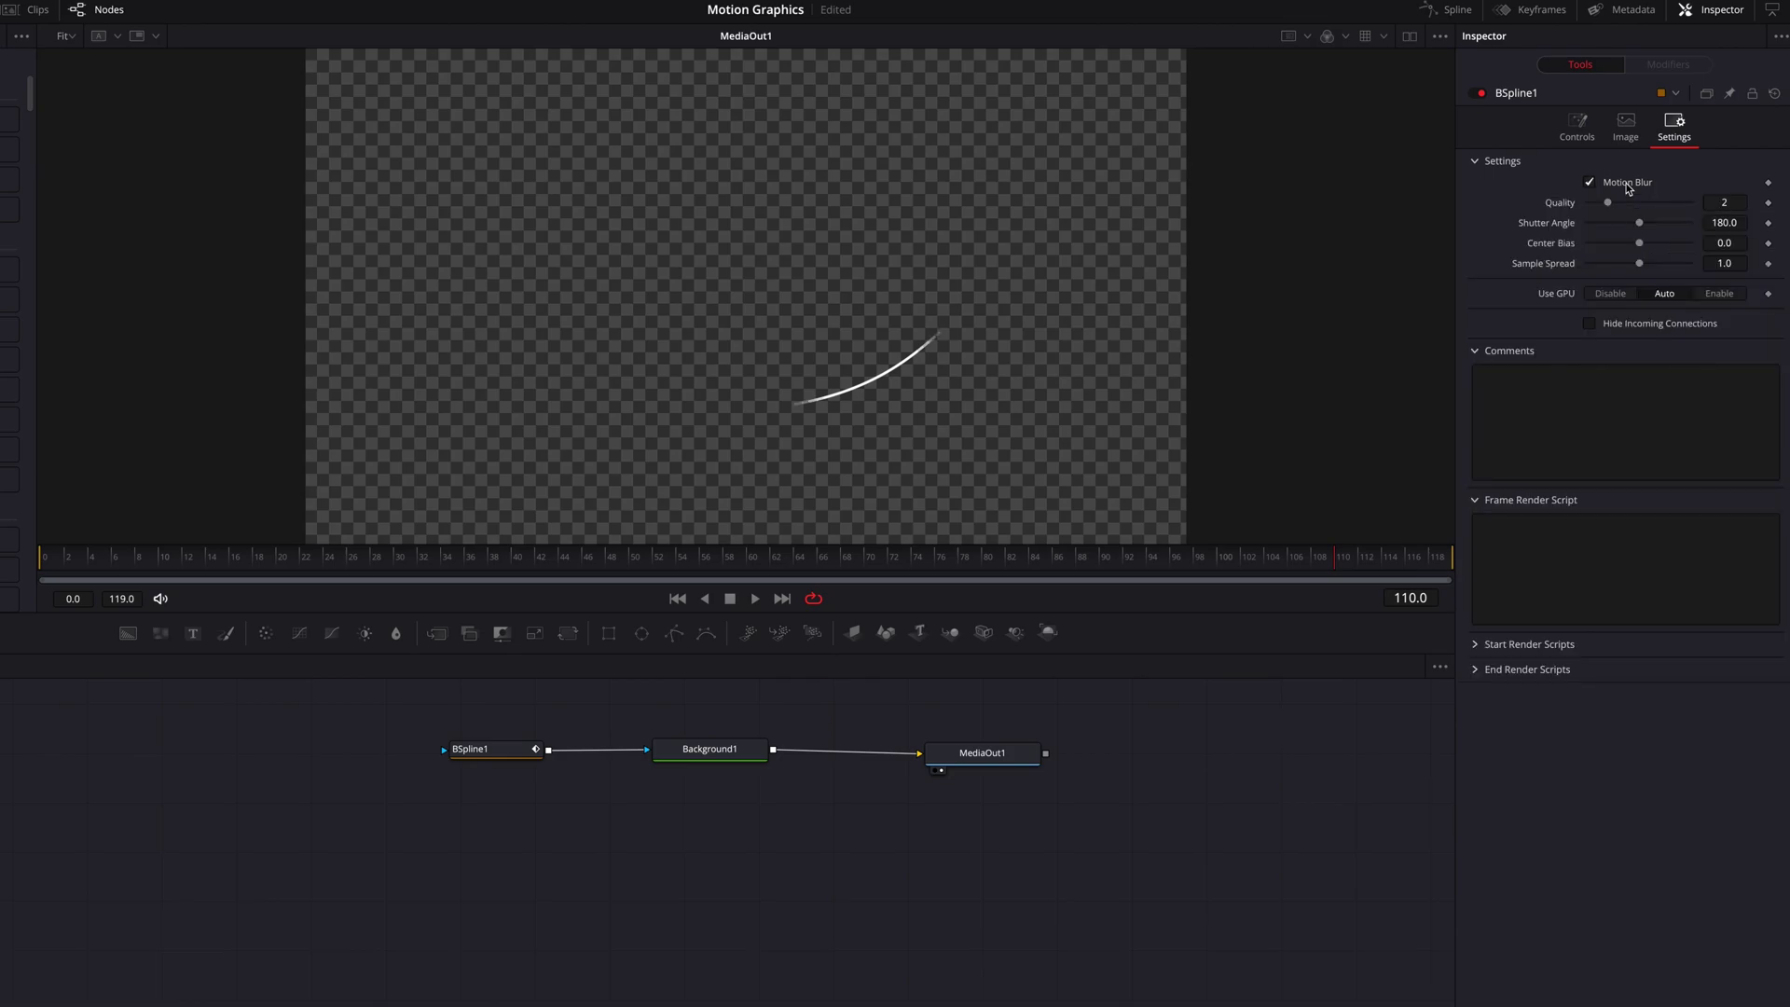
click(1627, 185)
click(1571, 133)
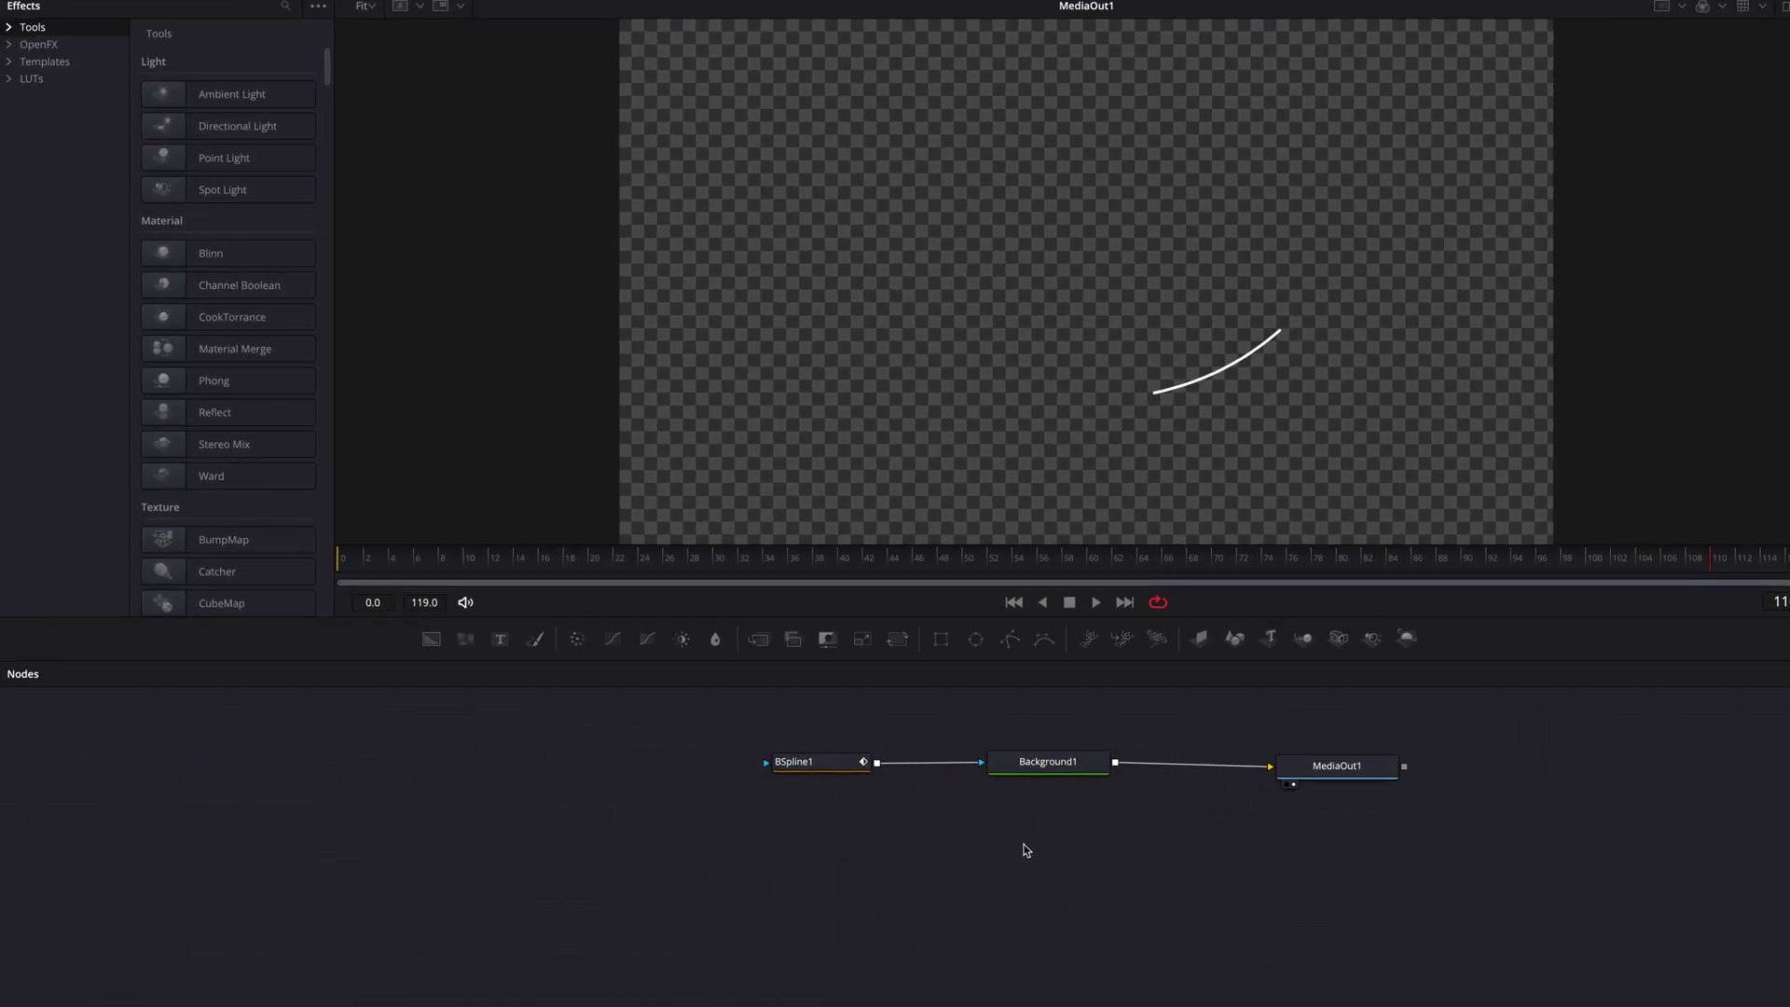
Step: Insert a Duplicate effect from Effects > Tools > Effect after Background1
click(709, 748)
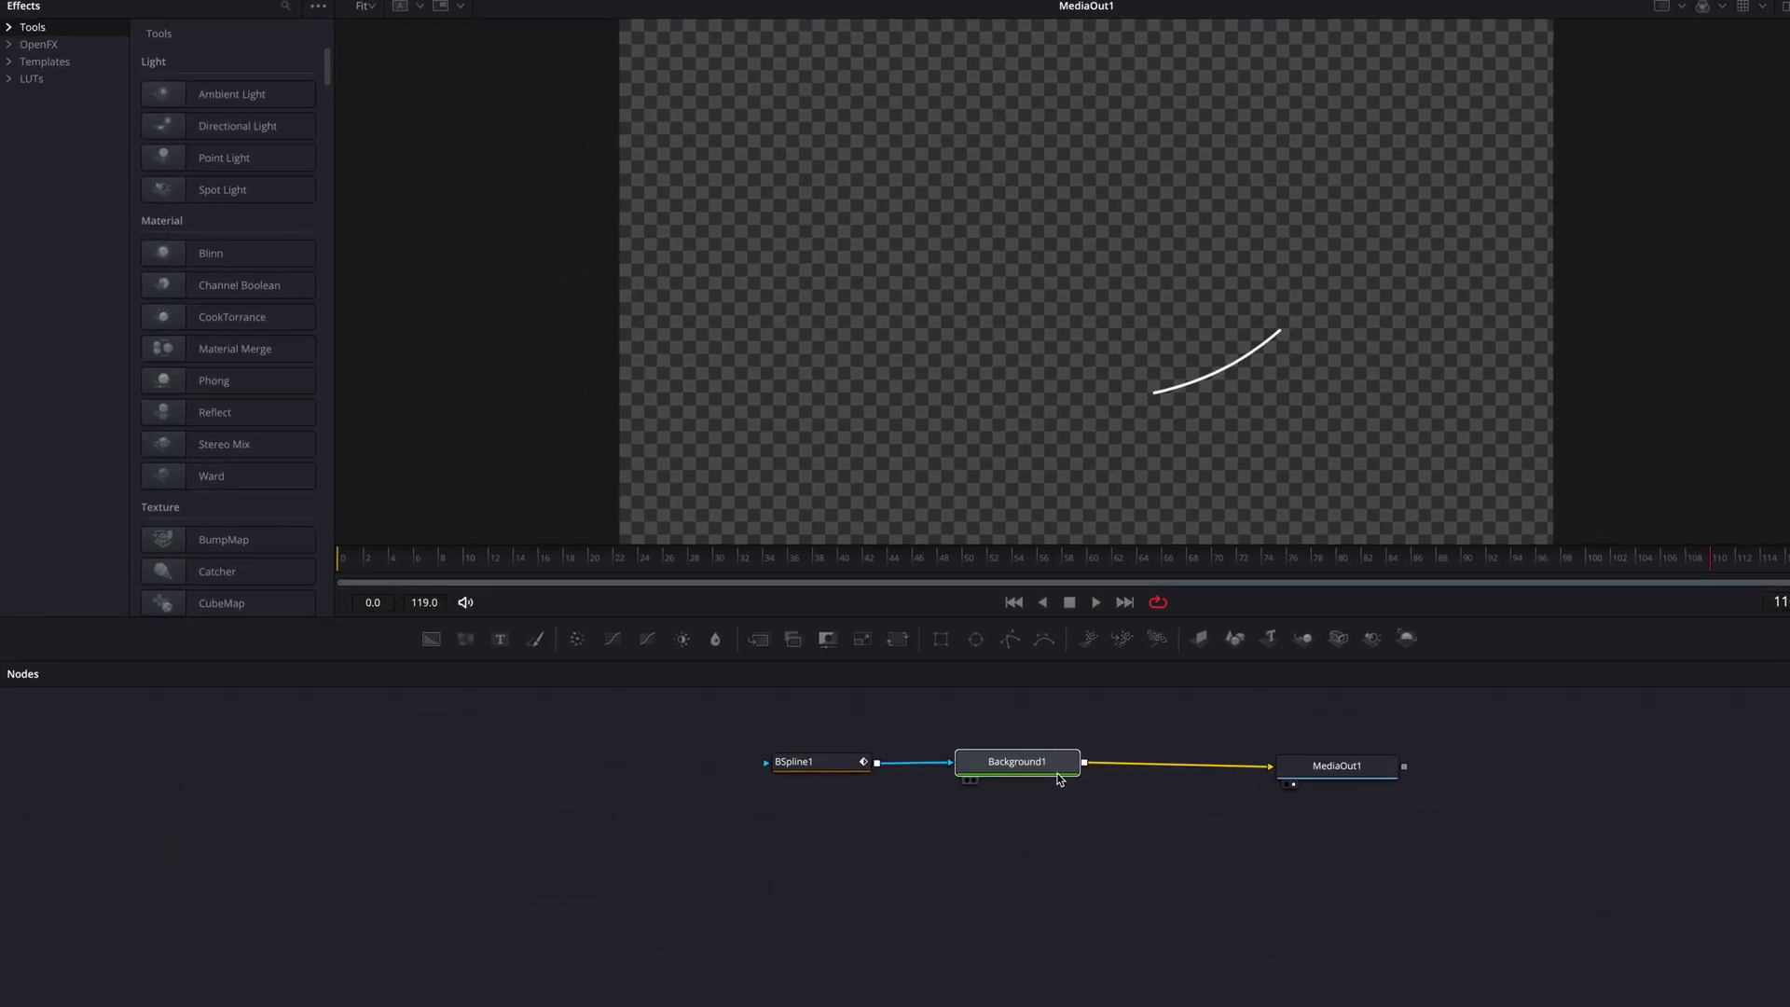
click(9, 28)
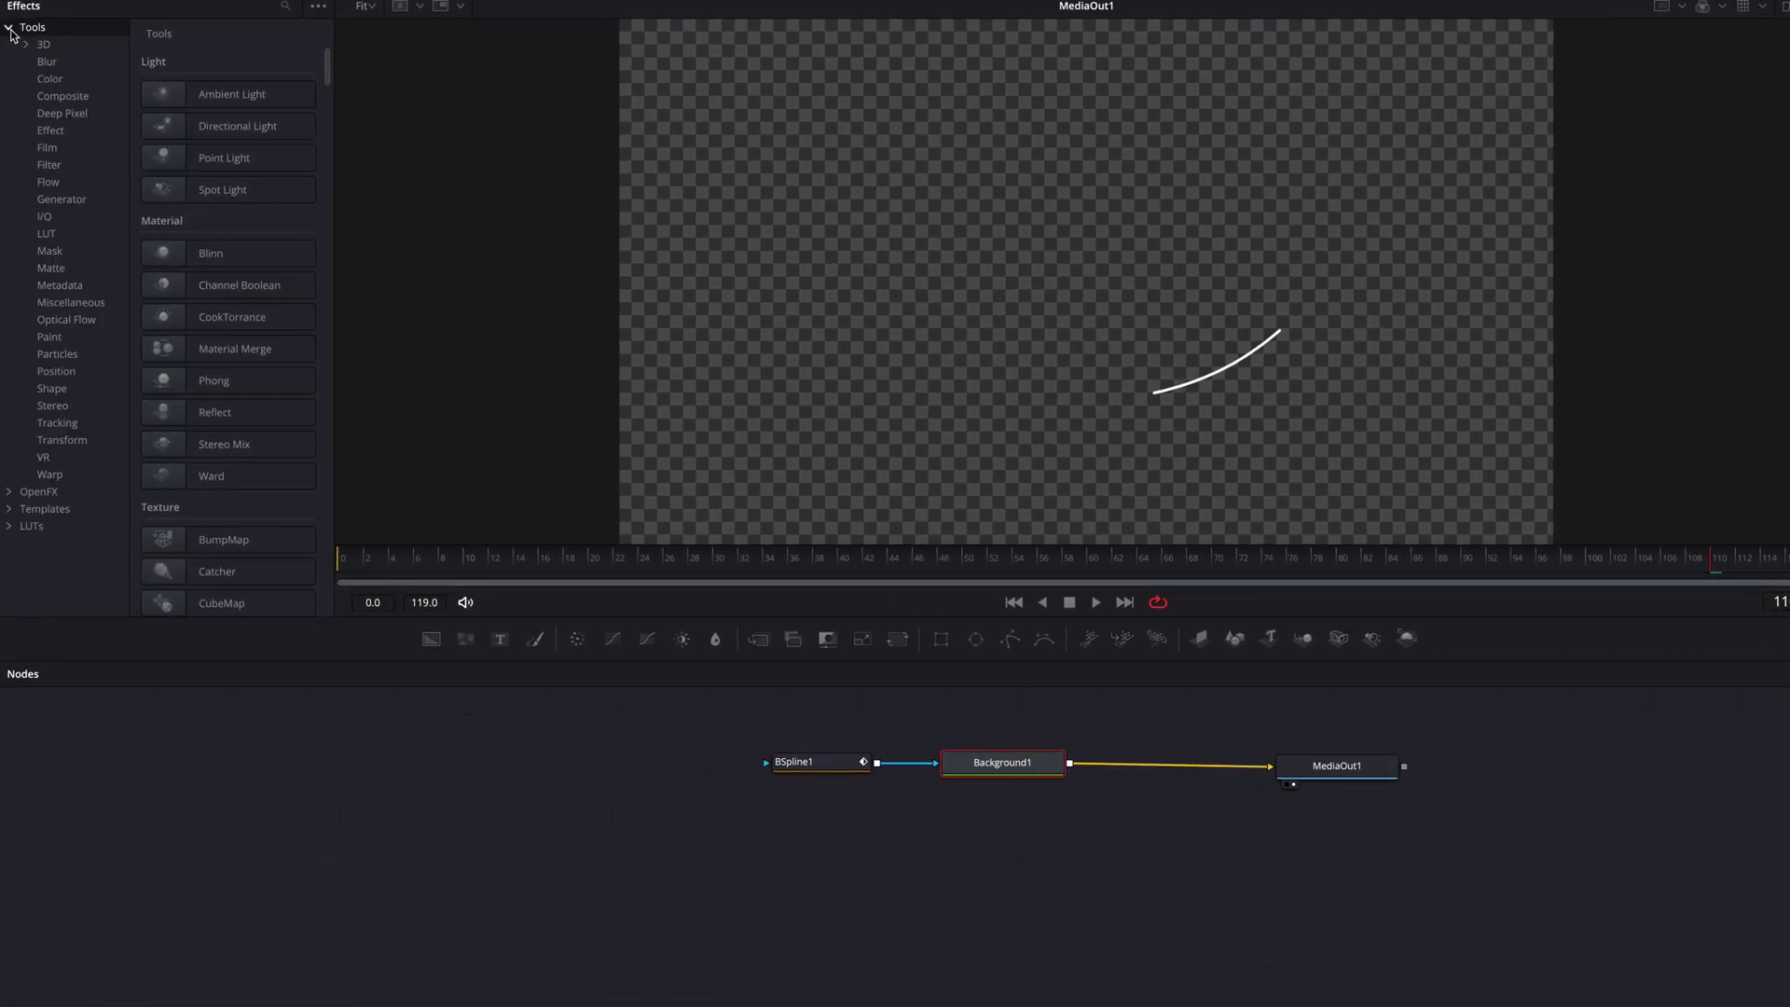
click(64, 132)
drag(205, 97, 1172, 763)
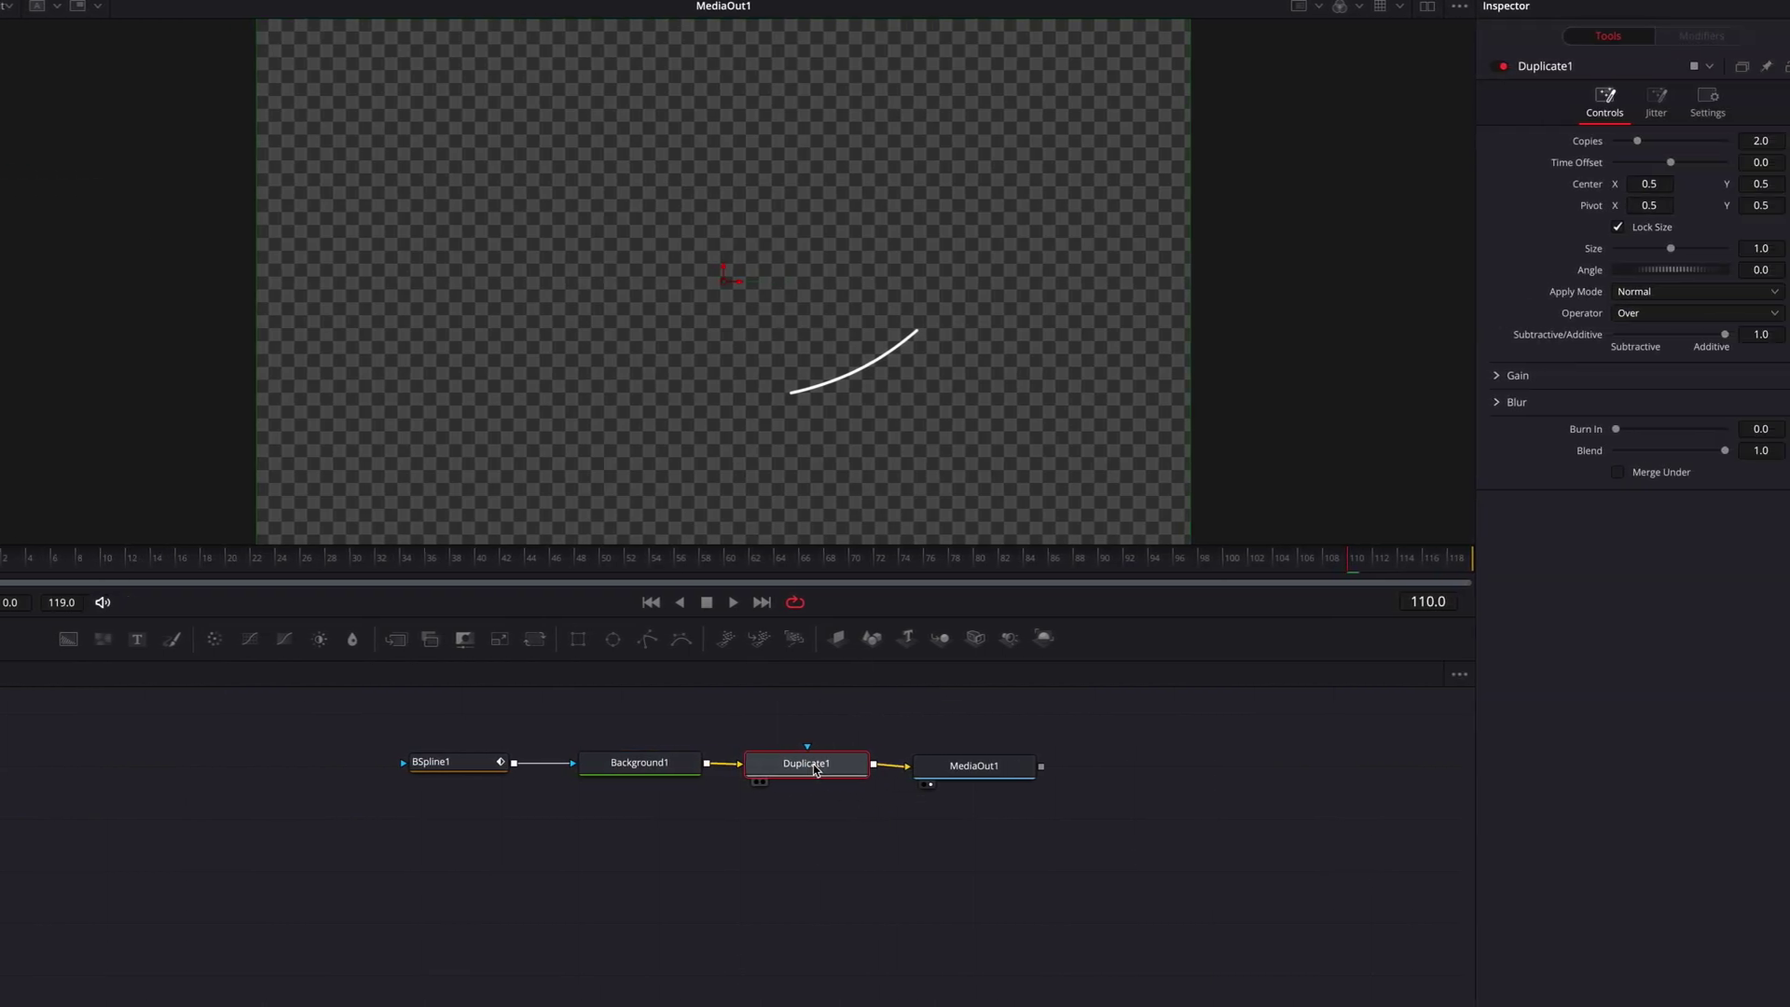
Step: Give Duplicate1 Angle 180, Center Y 0.472 and Time Offset -3.98, checking playback
drag(1712, 181, 1766, 181)
drag(1642, 270, 1681, 276)
drag(1720, 184, 1639, 241)
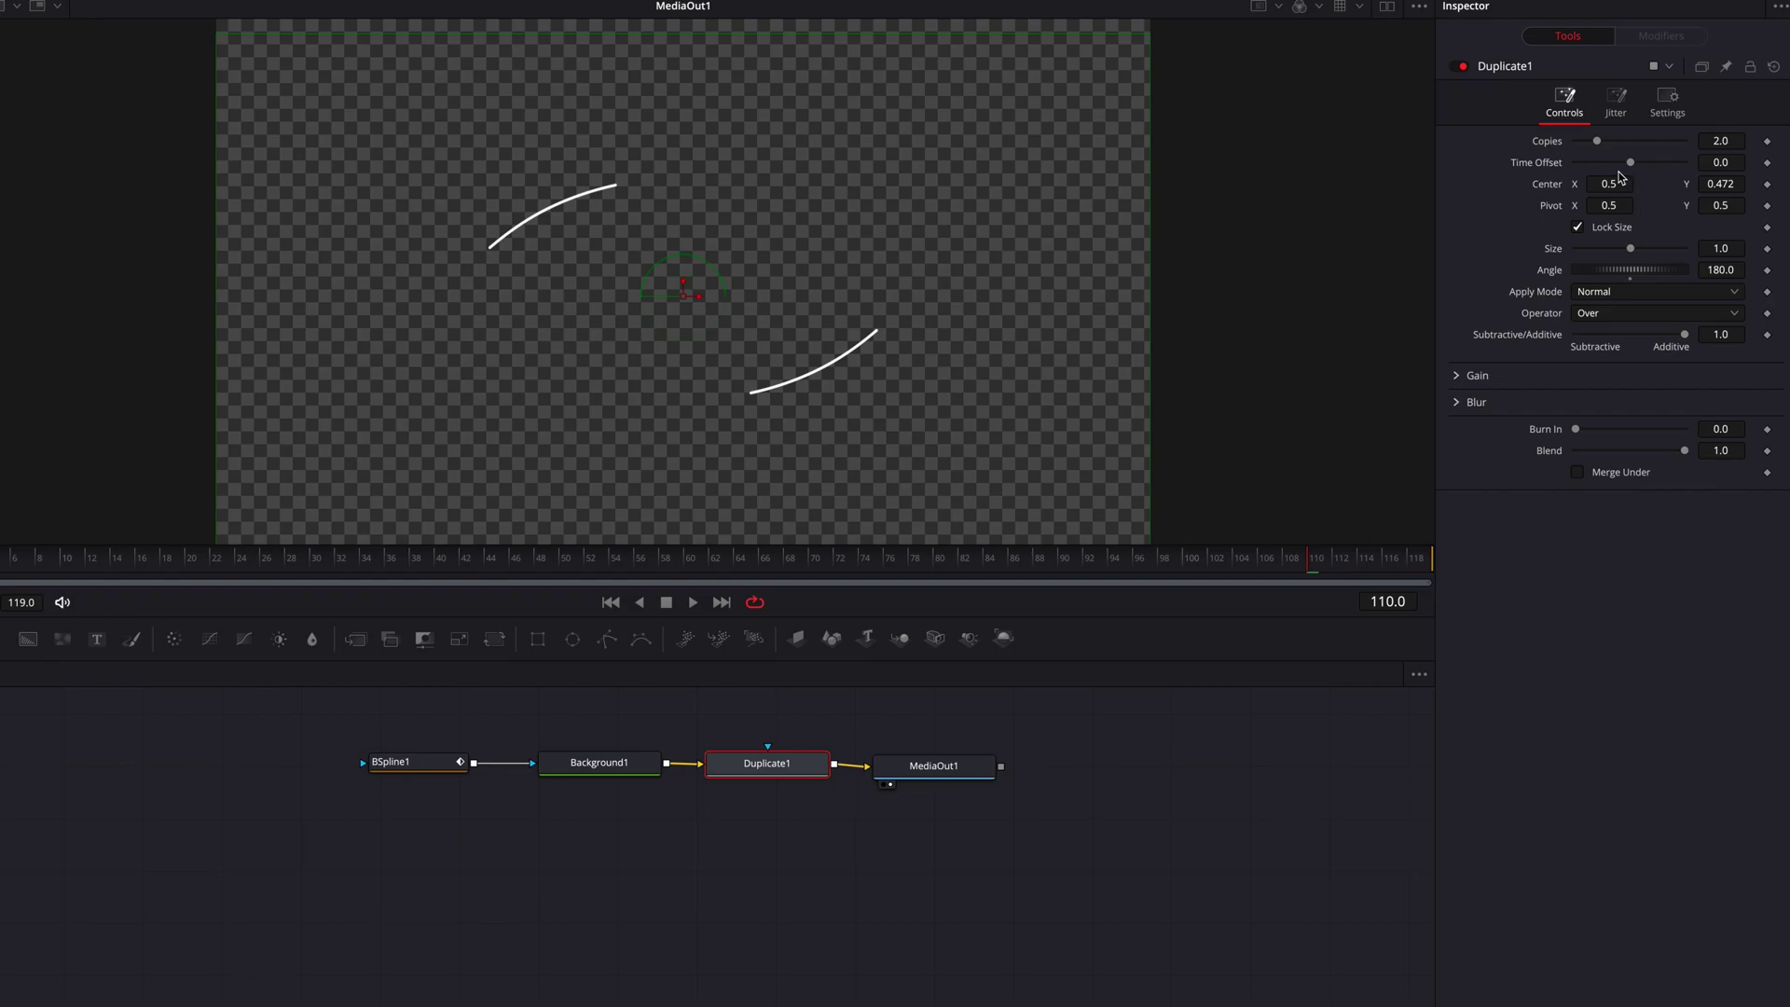
key(space)
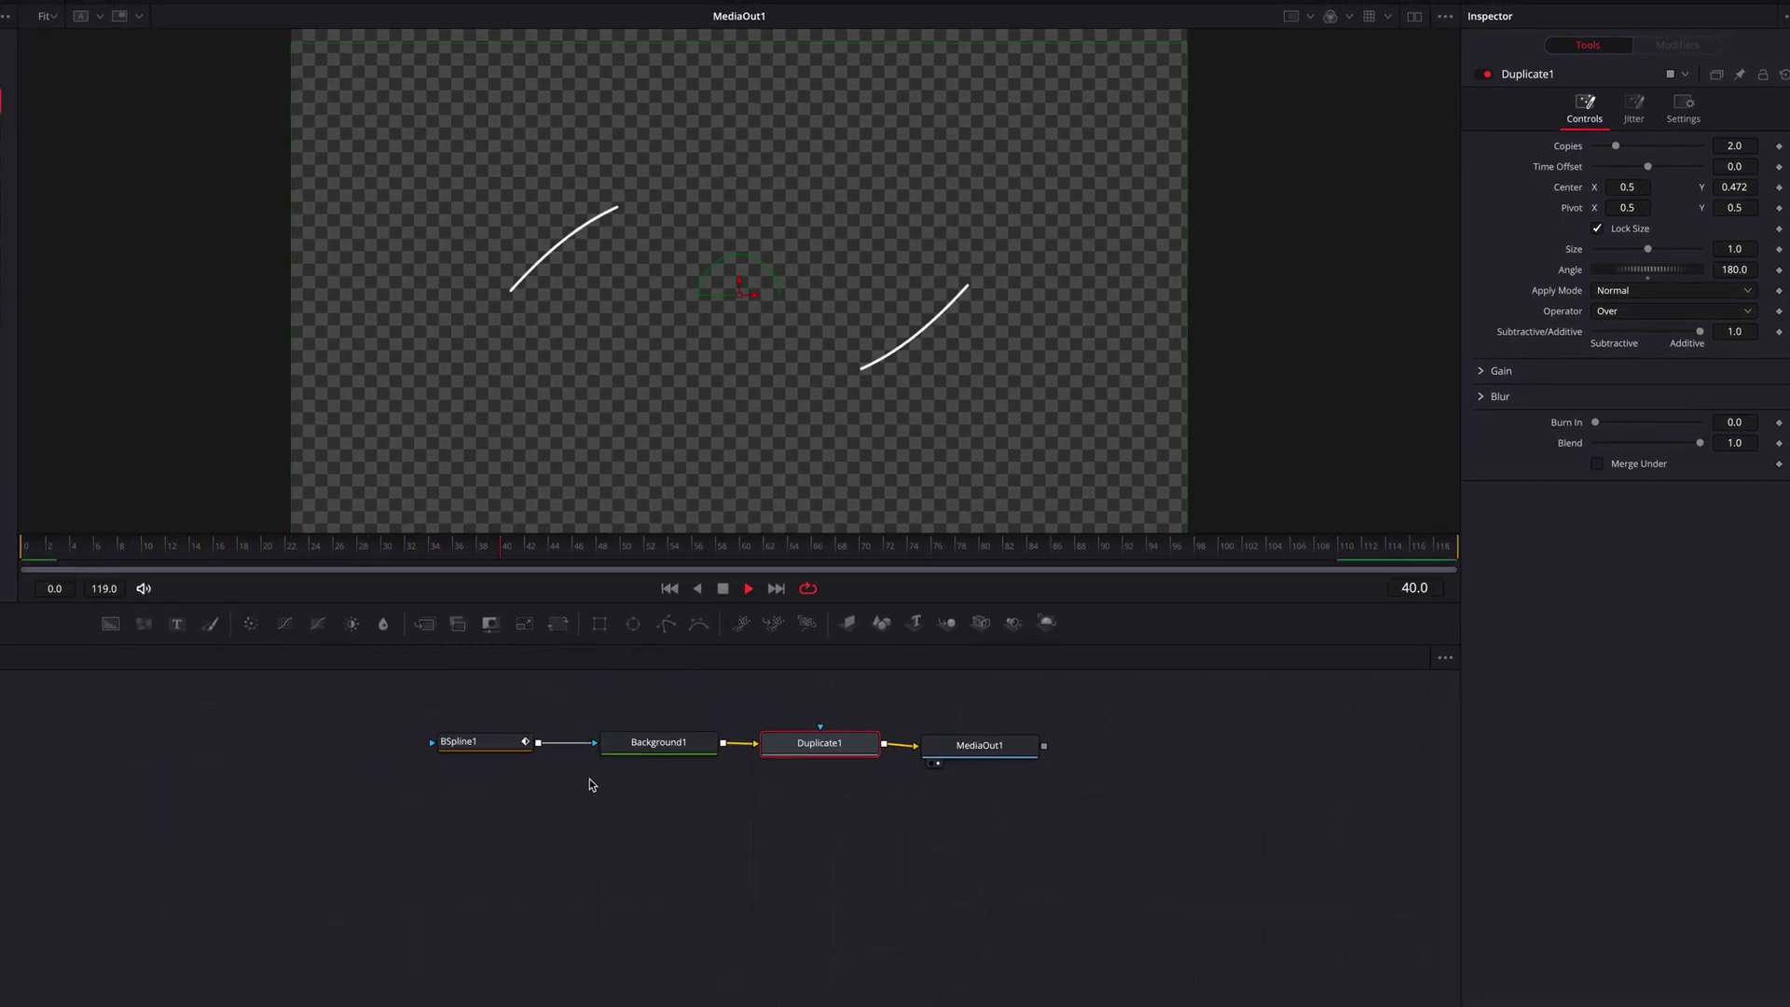
drag(169, 550, 33, 540)
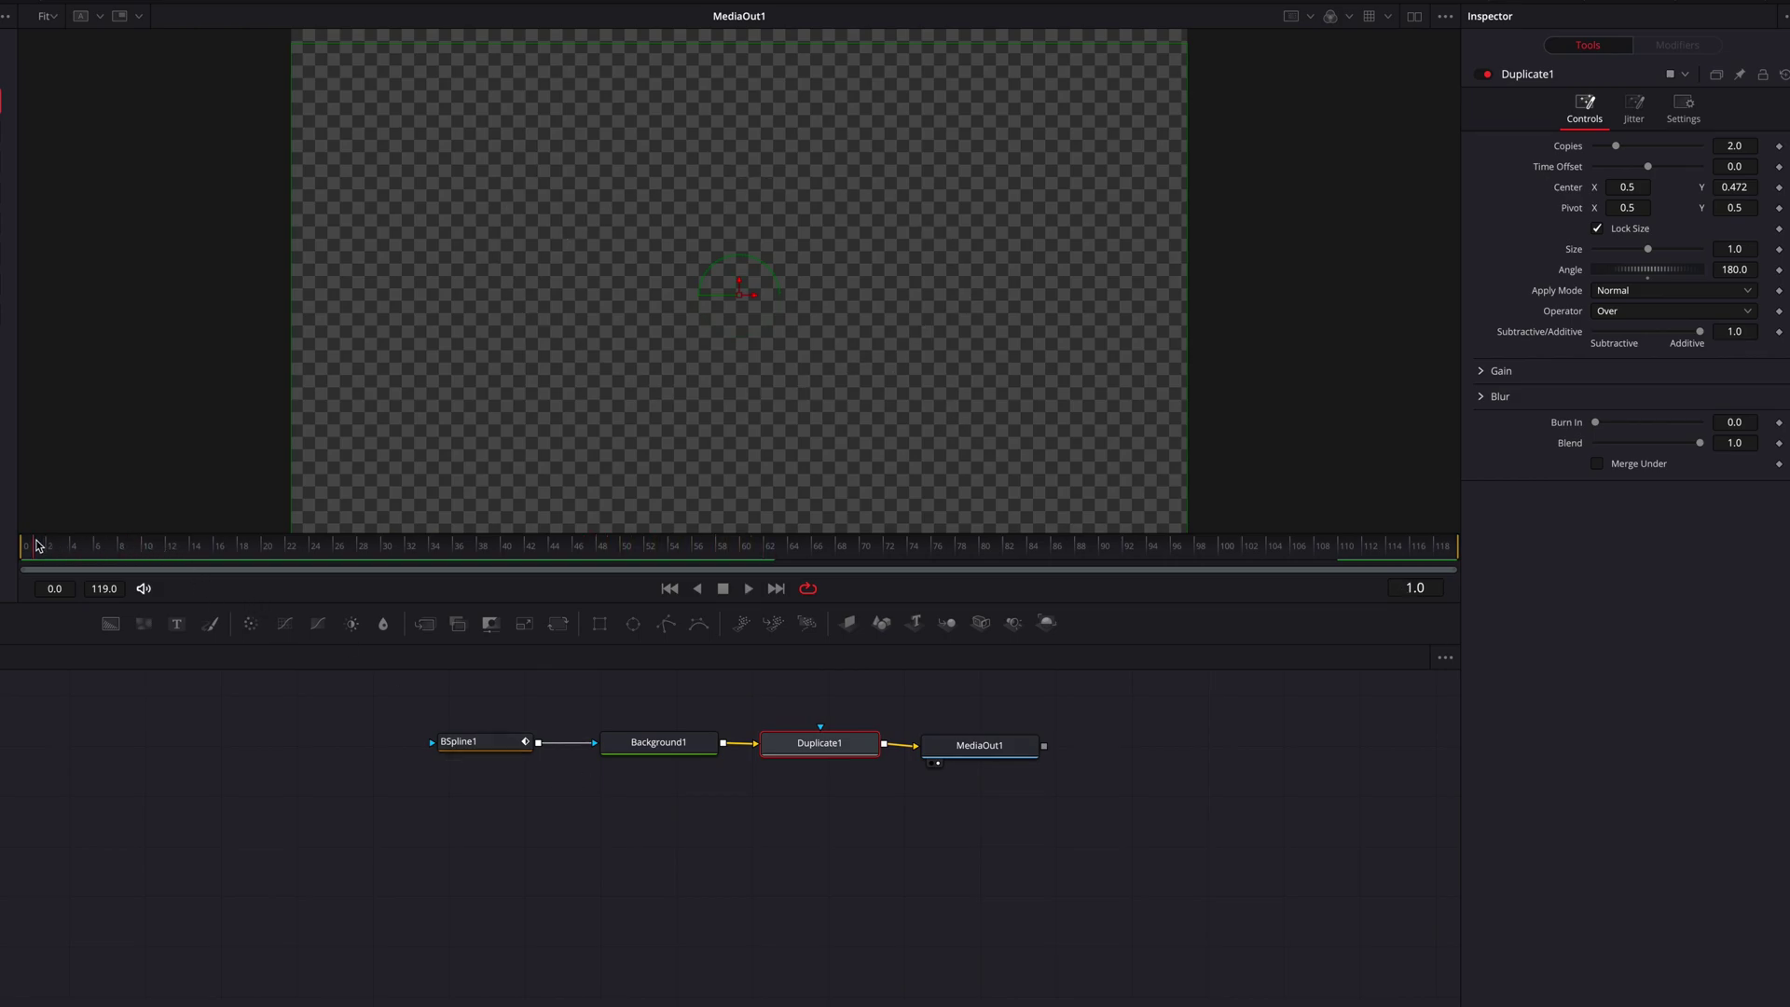
drag(1648, 167, 1608, 173)
key(space)
key(space)
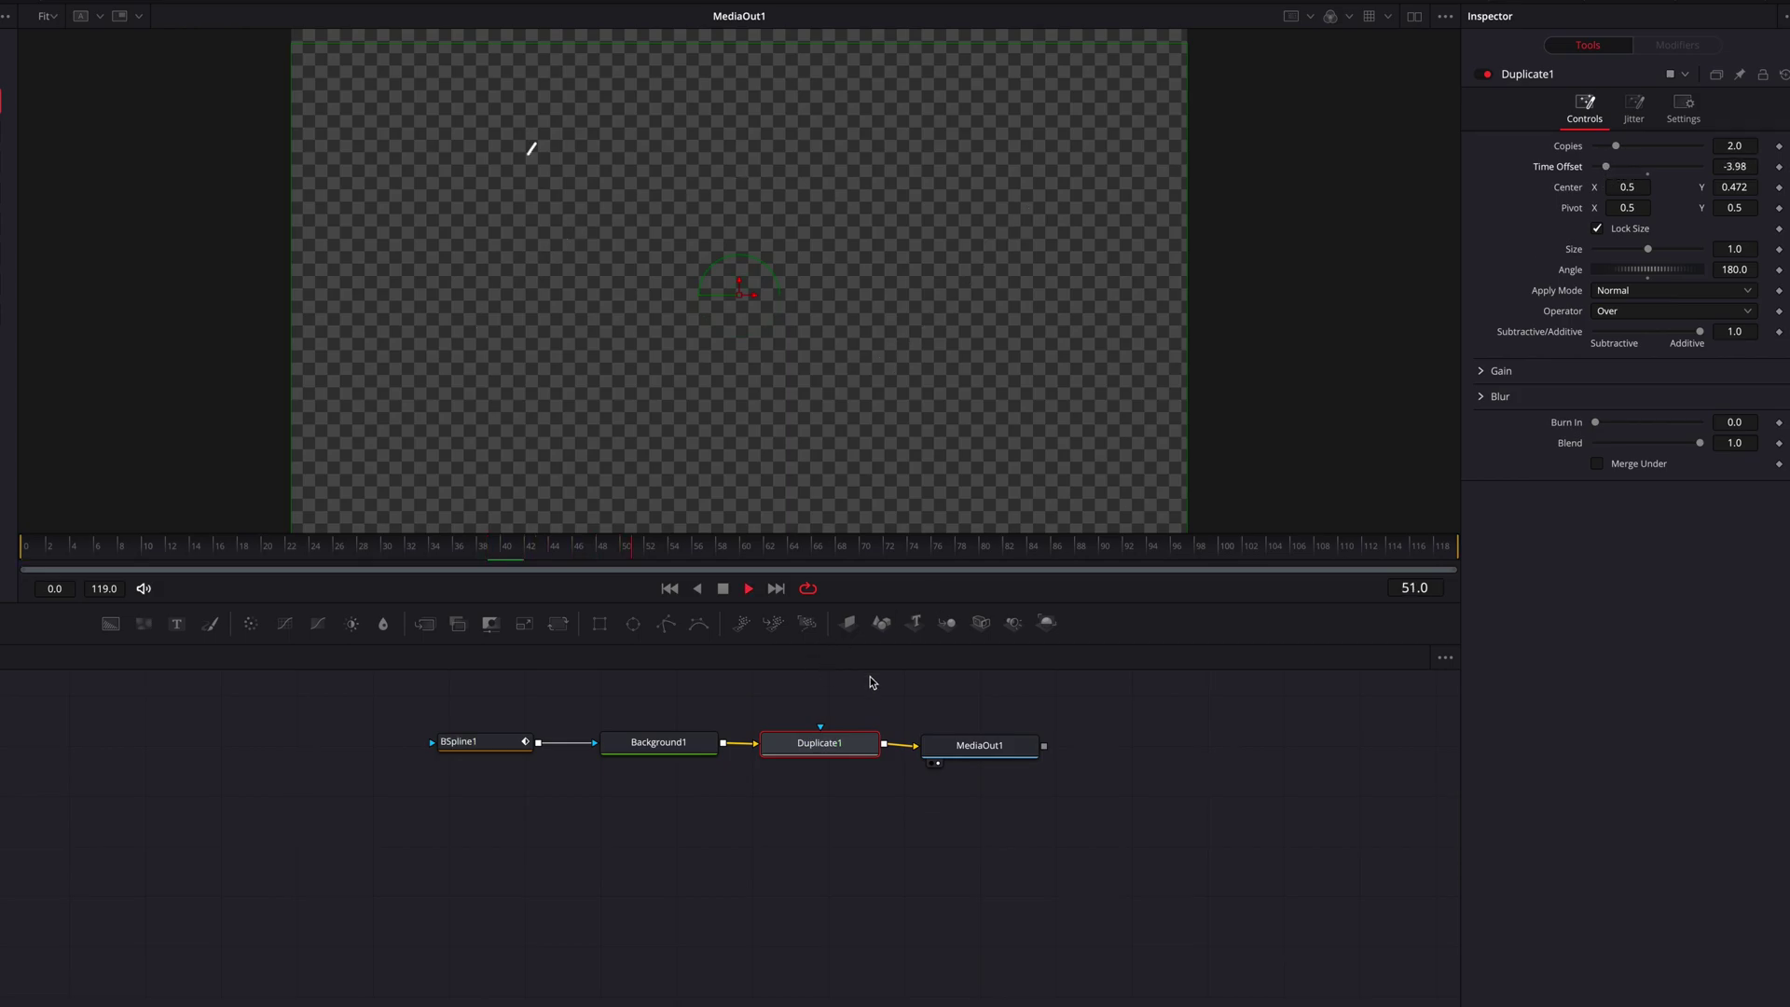
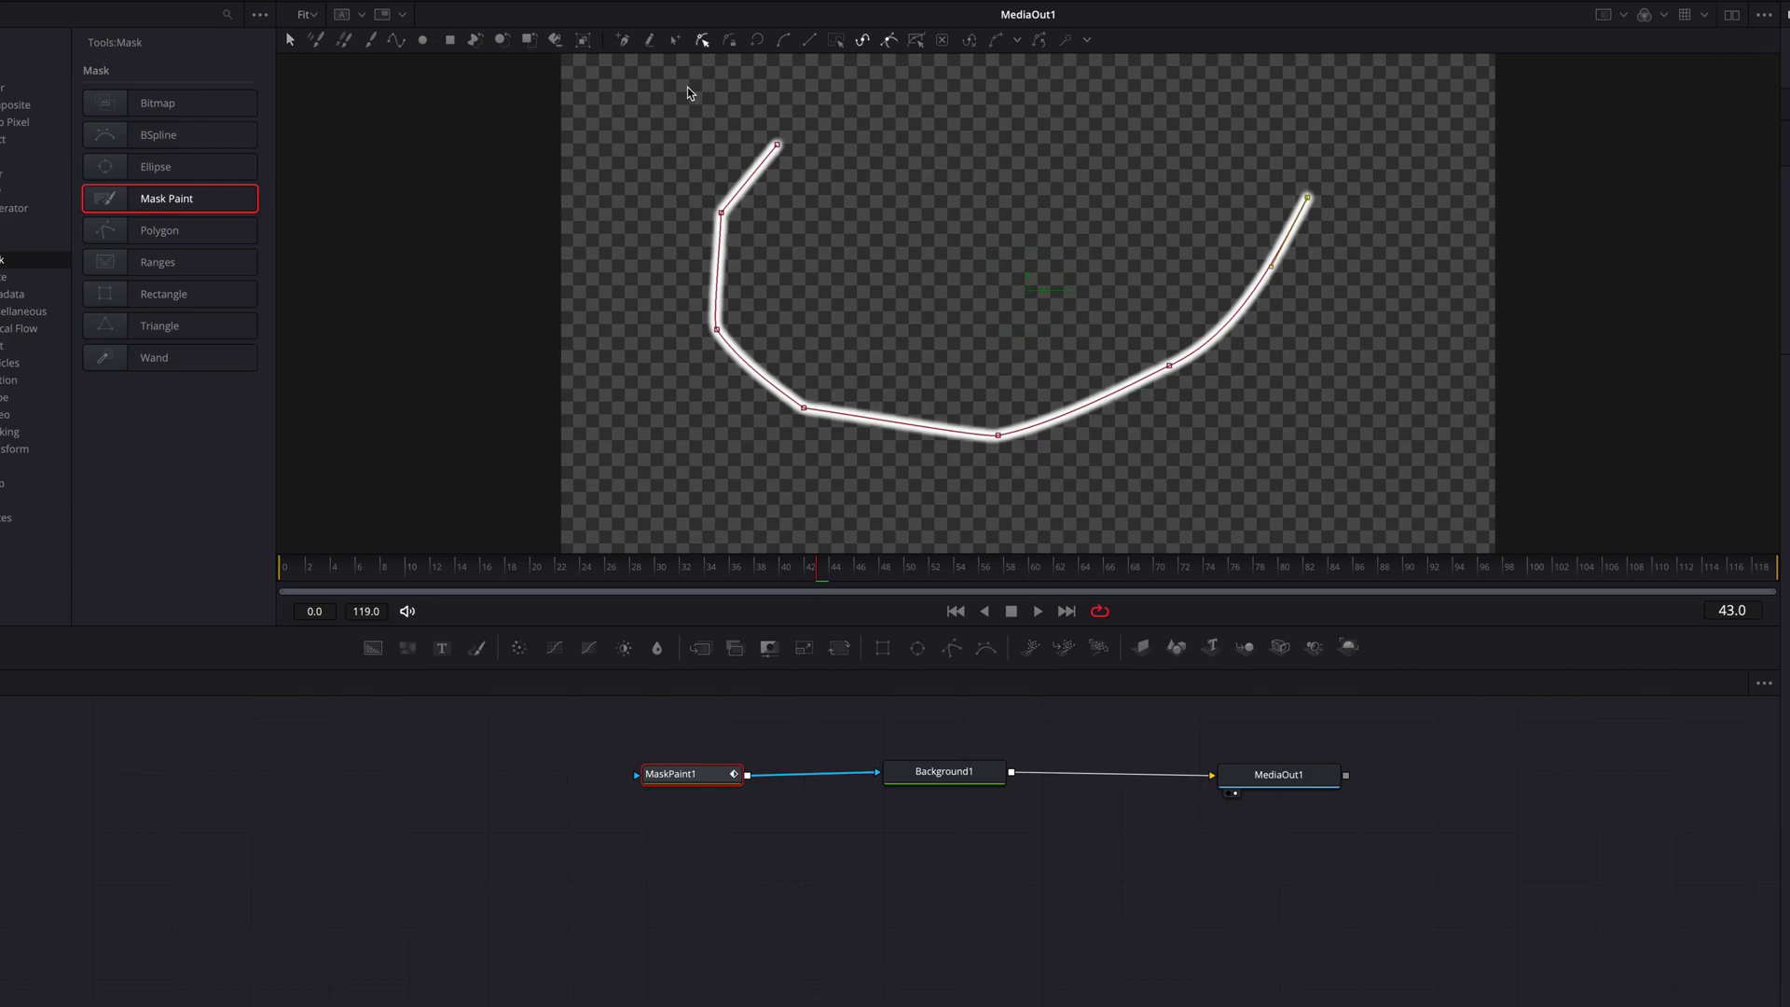
Step: Smooth all the polyline's points into a curve, then deselect the stroke
drag(716, 84, 1359, 489)
click(783, 40)
click(1303, 440)
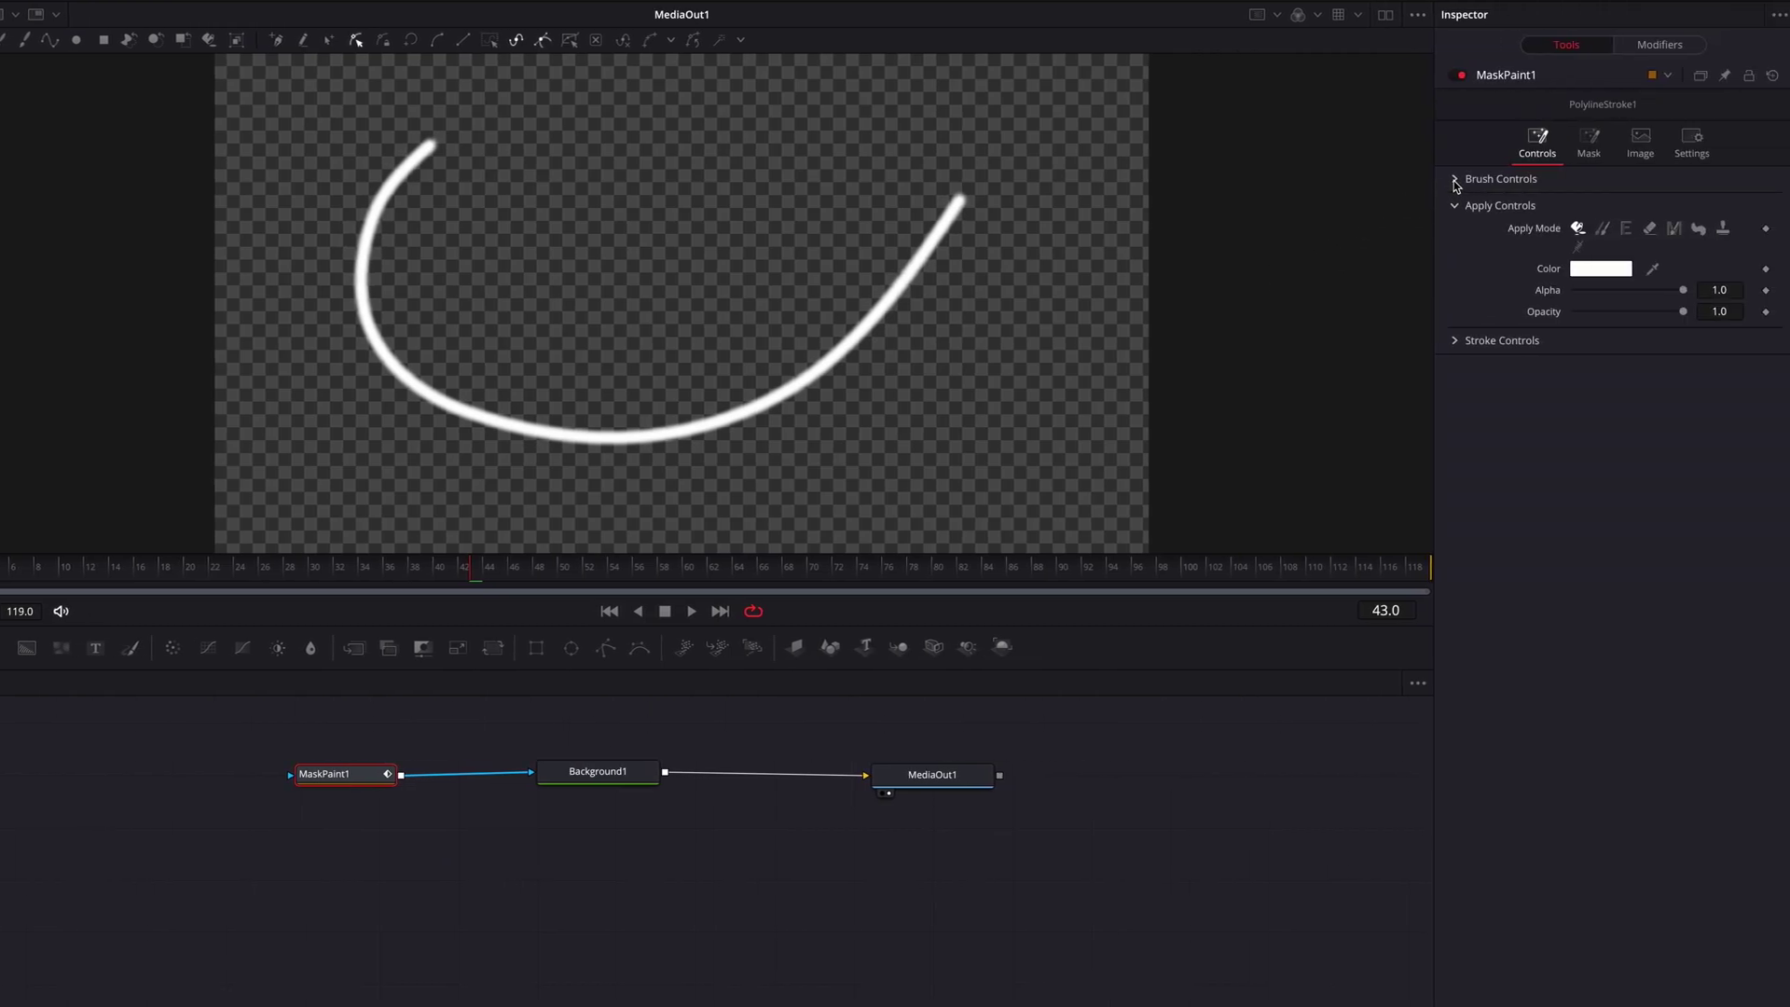
Step: Shrink the brush Size from 0.02 to 0.0024 with a sharp, low-softness edge
click(1456, 178)
mouse_move(1629, 267)
mouse_down()
mouse_move(1573, 269)
mouse_move(1576, 250)
mouse_up()
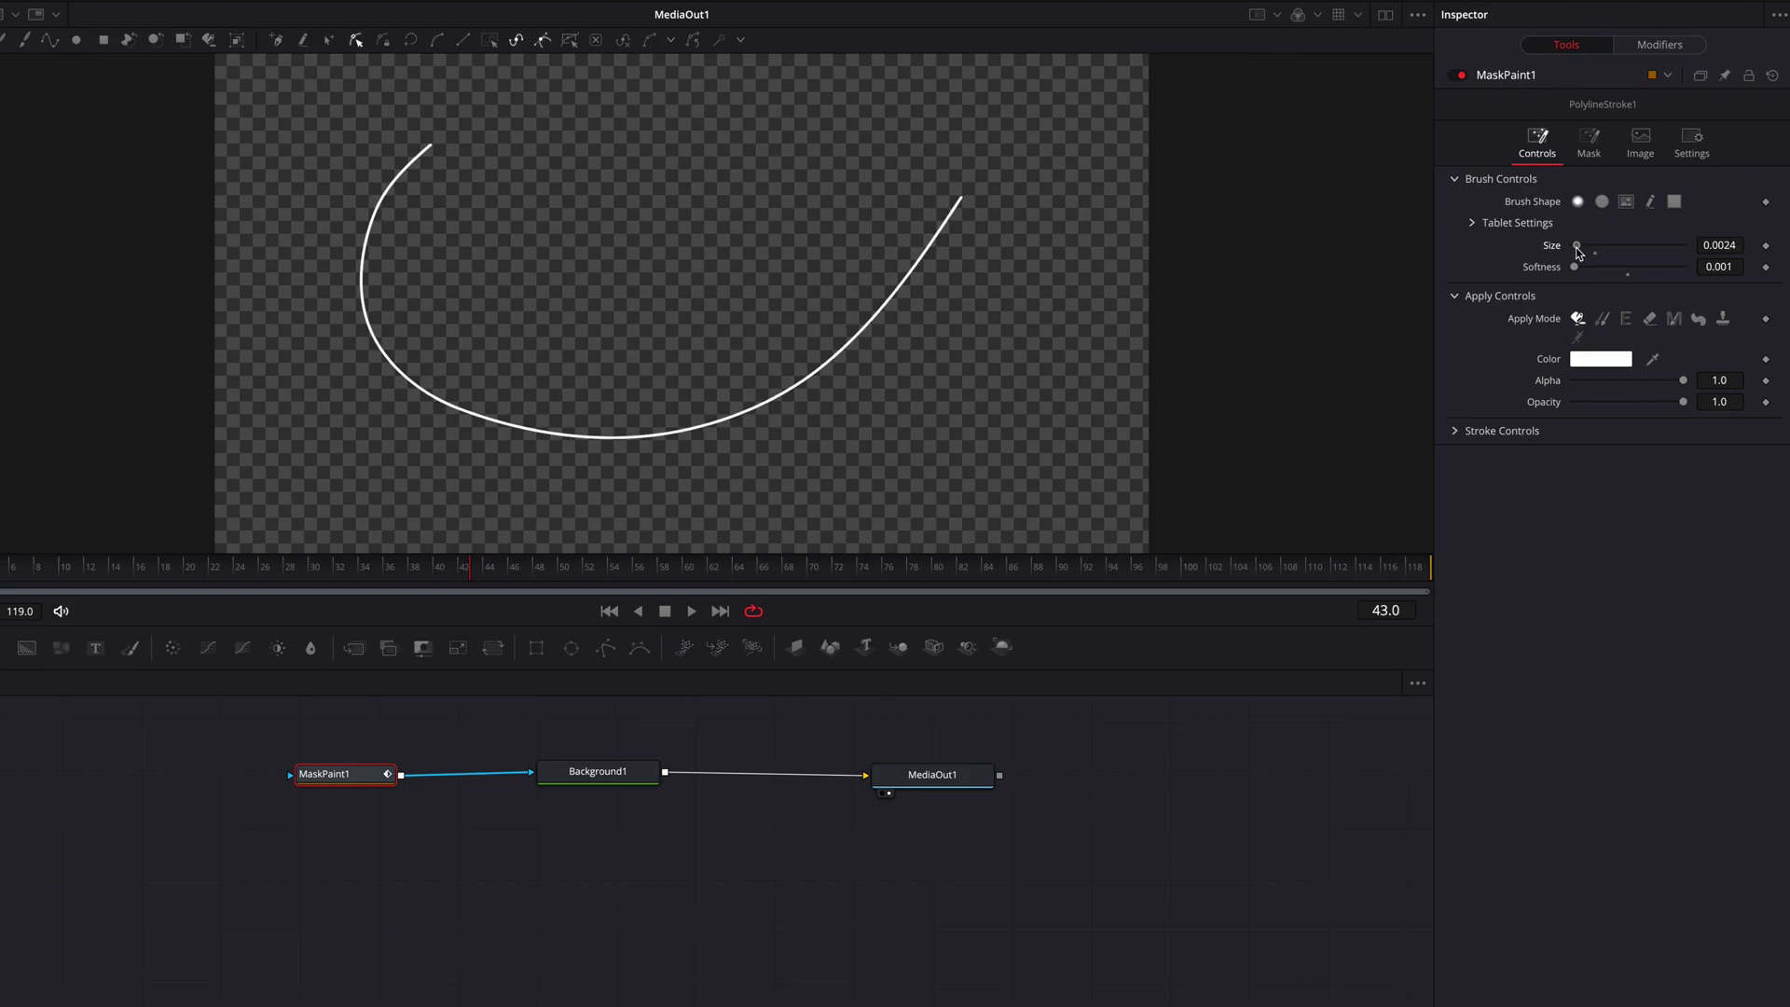
click(1454, 431)
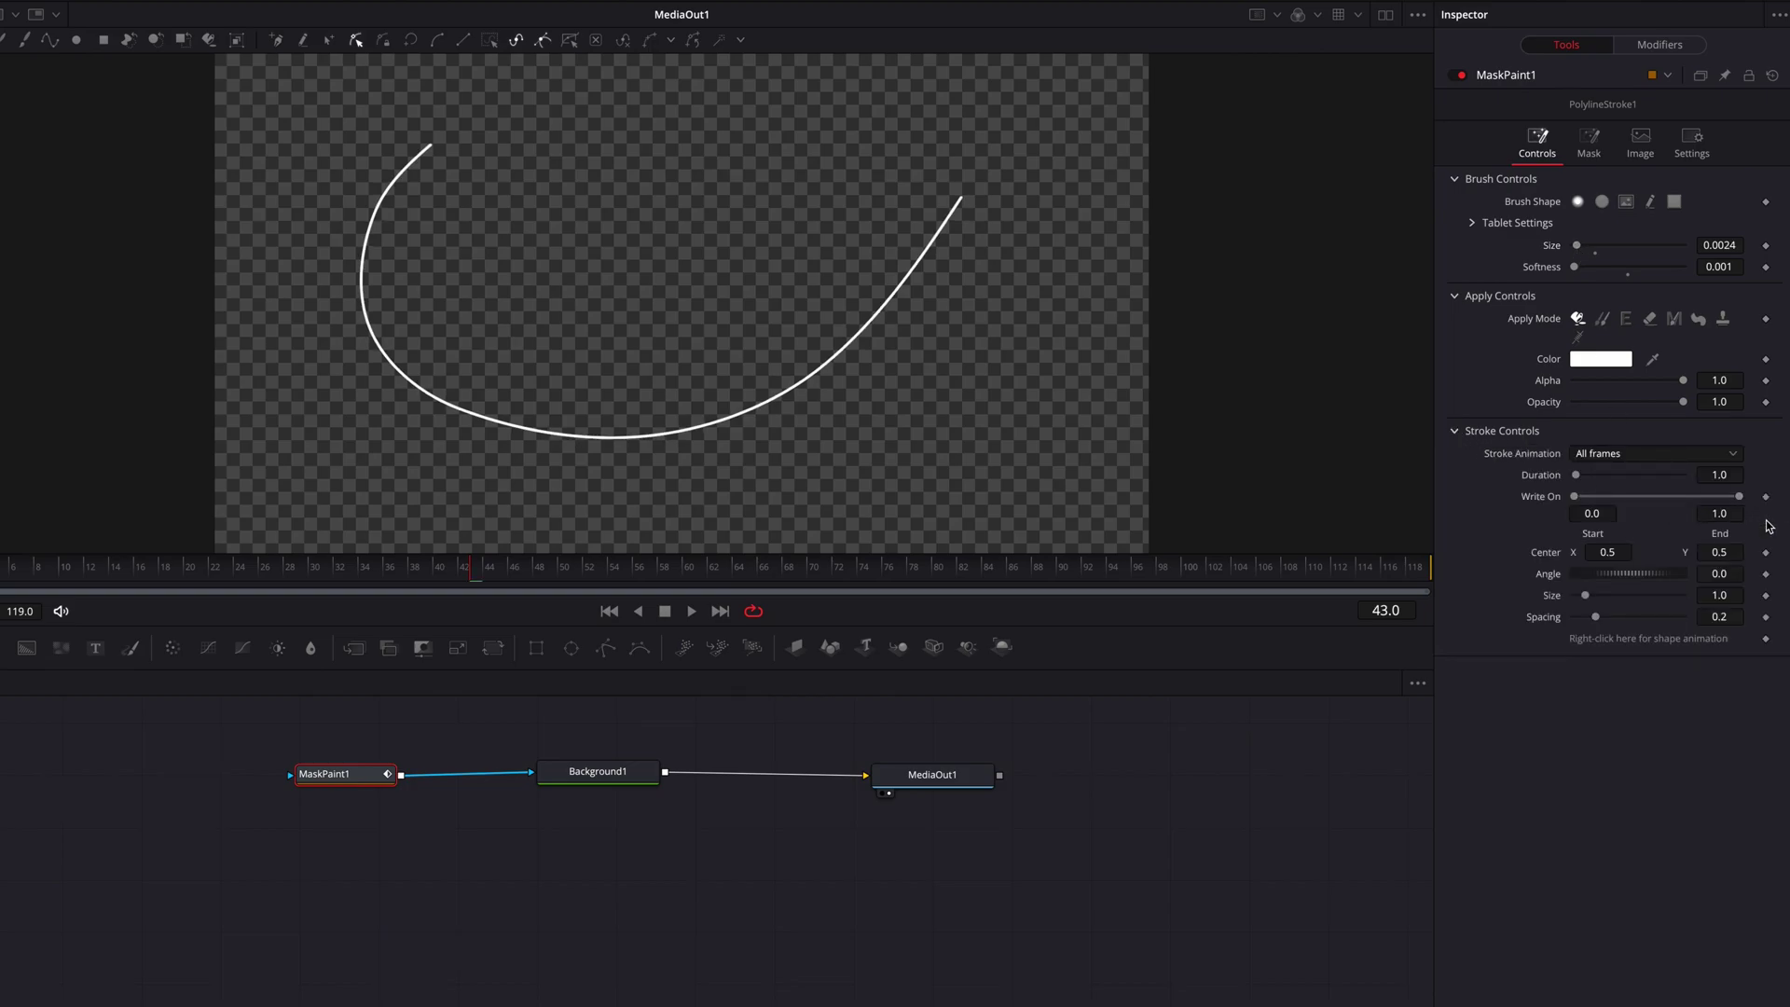
Step: Shorten the Write On section, then keyframe Write On with End 0 at frame 0
drag(1742, 498, 1616, 502)
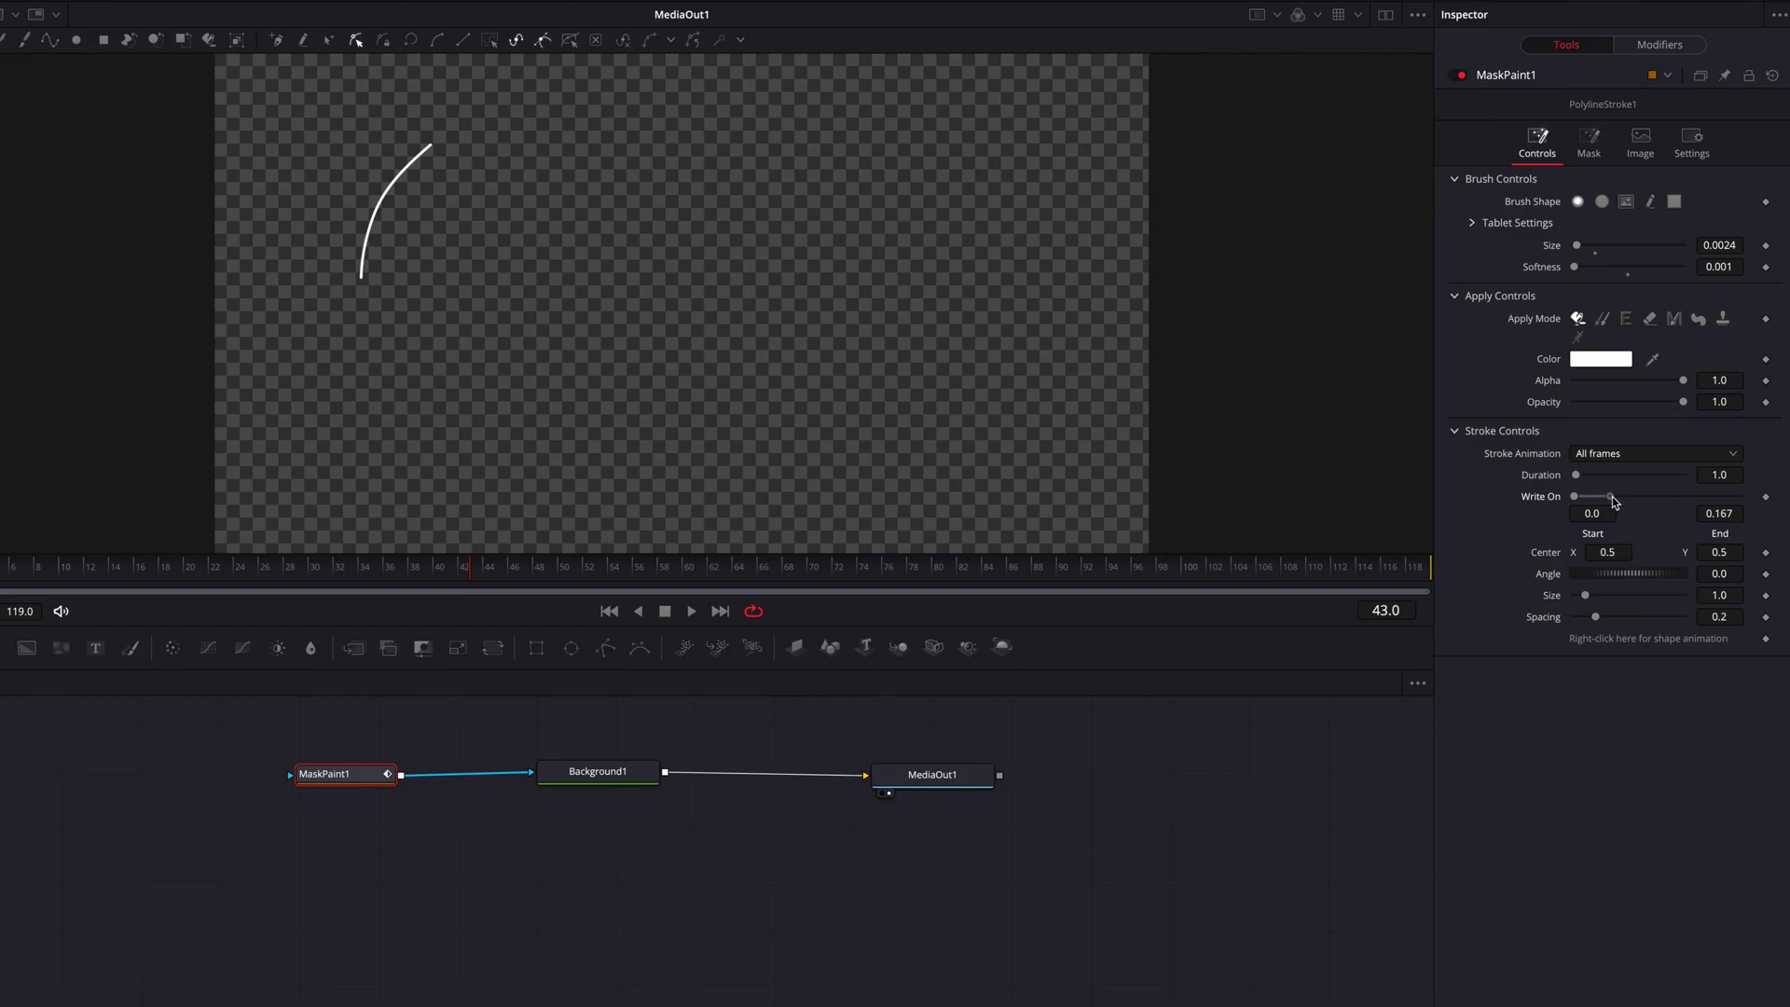
mouse_move(1609, 501)
mouse_down()
mouse_move(1728, 508)
mouse_move(1578, 501)
mouse_up()
drag(96, 547, 23, 549)
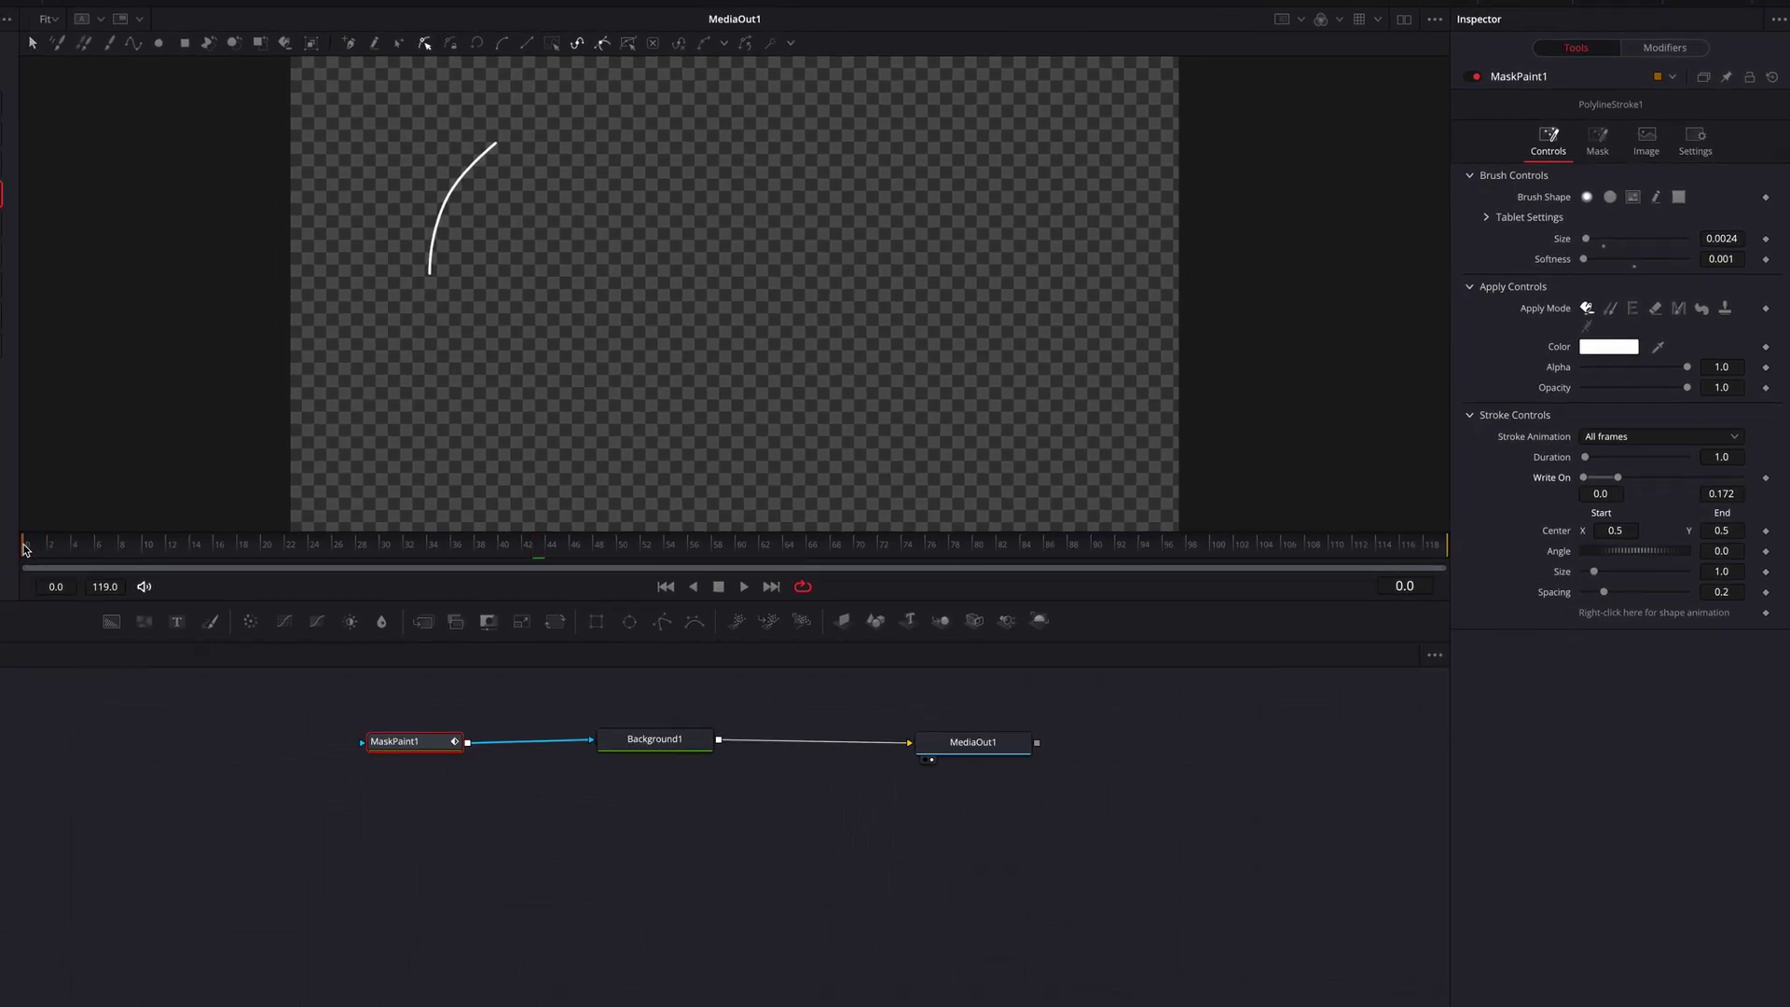
click(1766, 478)
drag(1618, 477, 1587, 481)
Step: Key Write On End higher at frame 12 and Start and End at 1.0 at frame 24
click(168, 550)
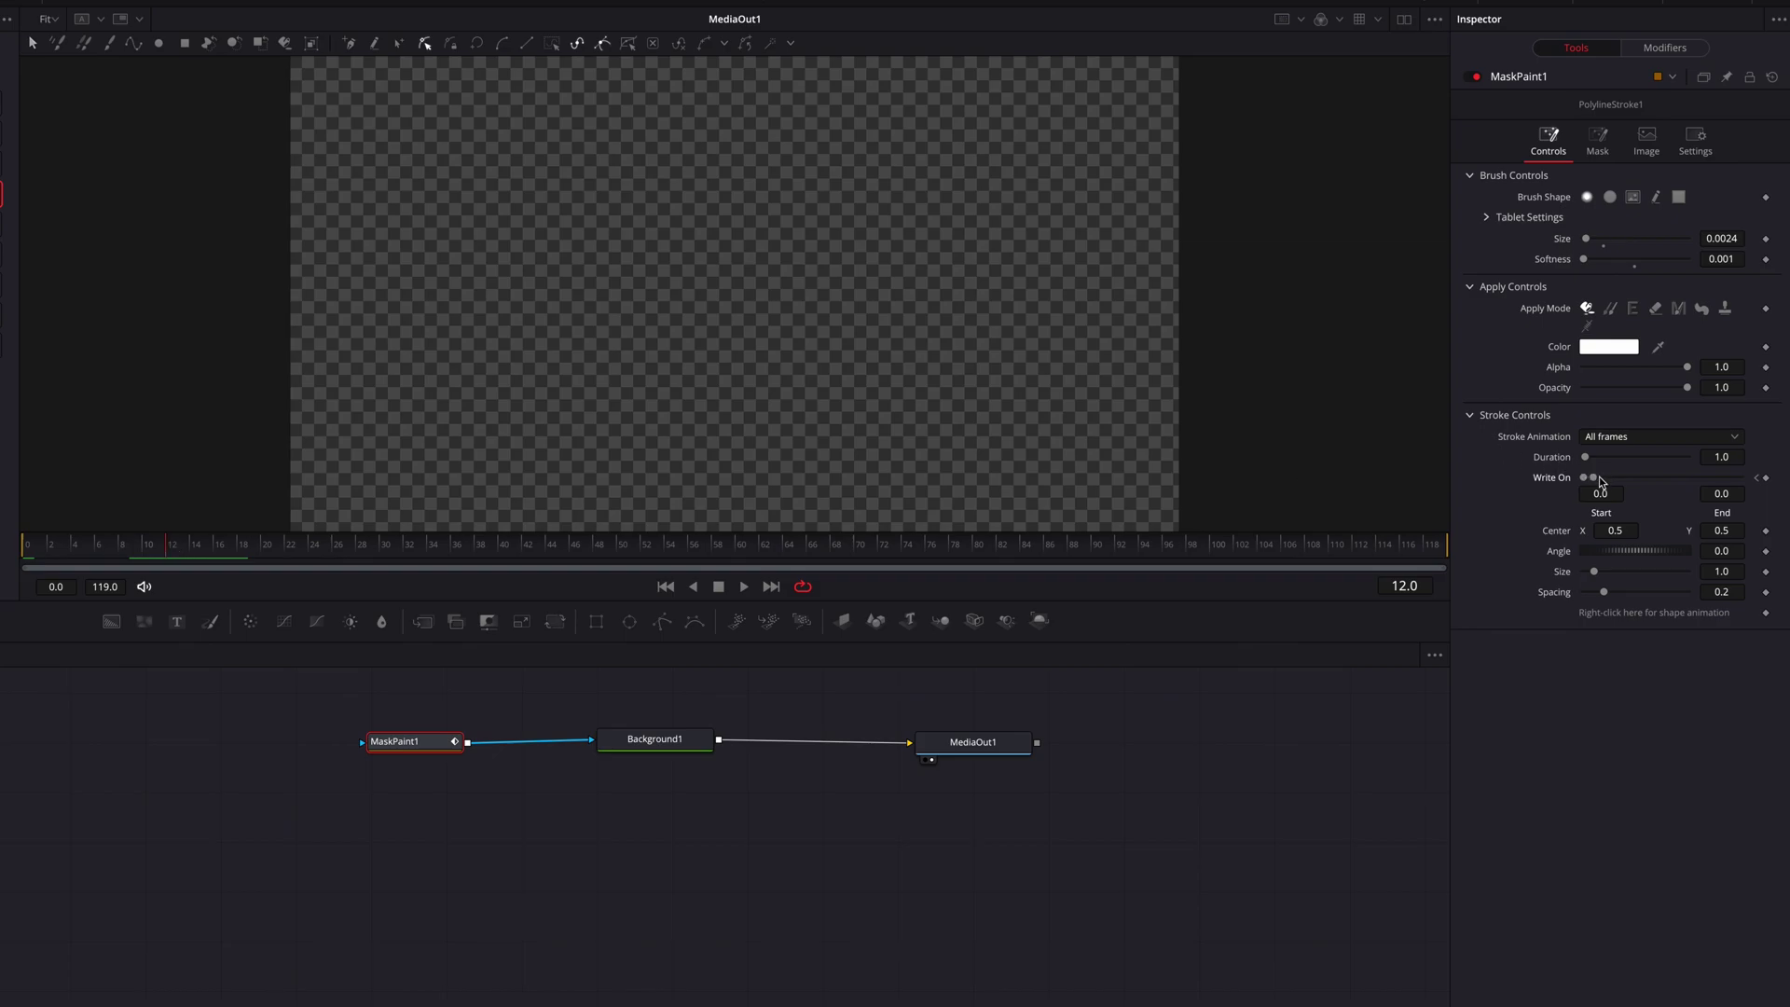
mouse_move(1595, 482)
mouse_down()
mouse_move(1668, 486)
mouse_move(1653, 486)
mouse_up()
drag(286, 549, 311, 549)
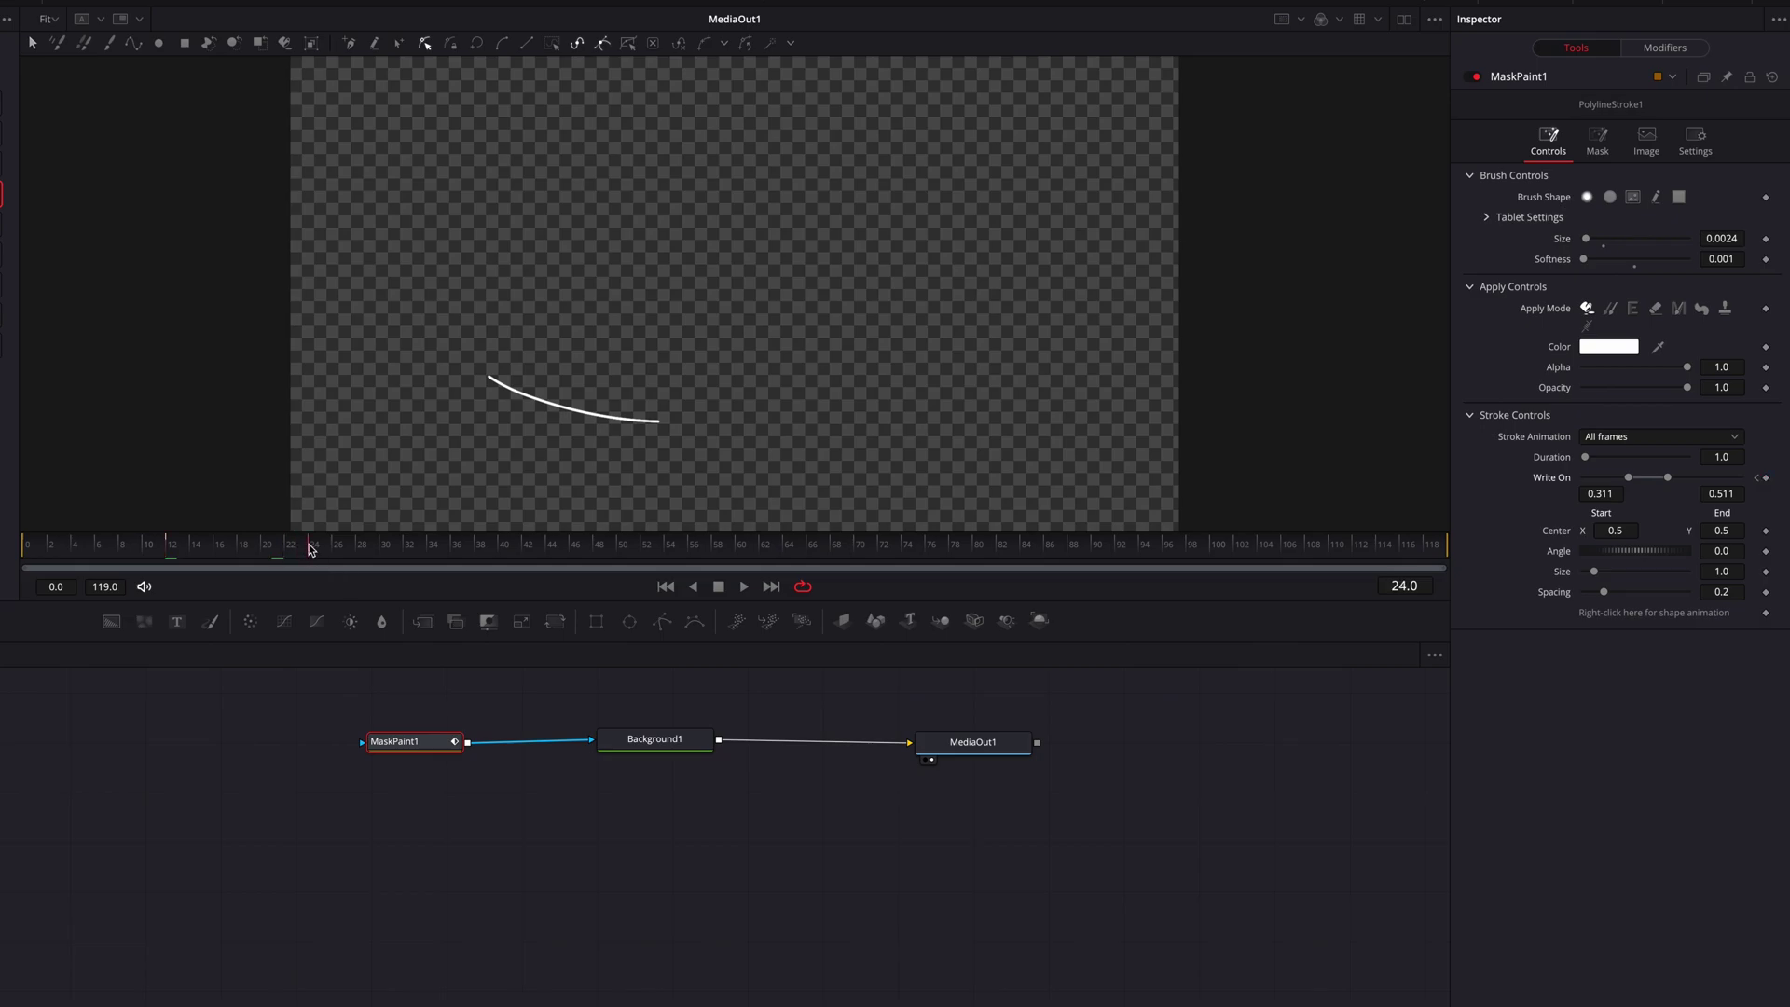
drag(1651, 481, 1733, 480)
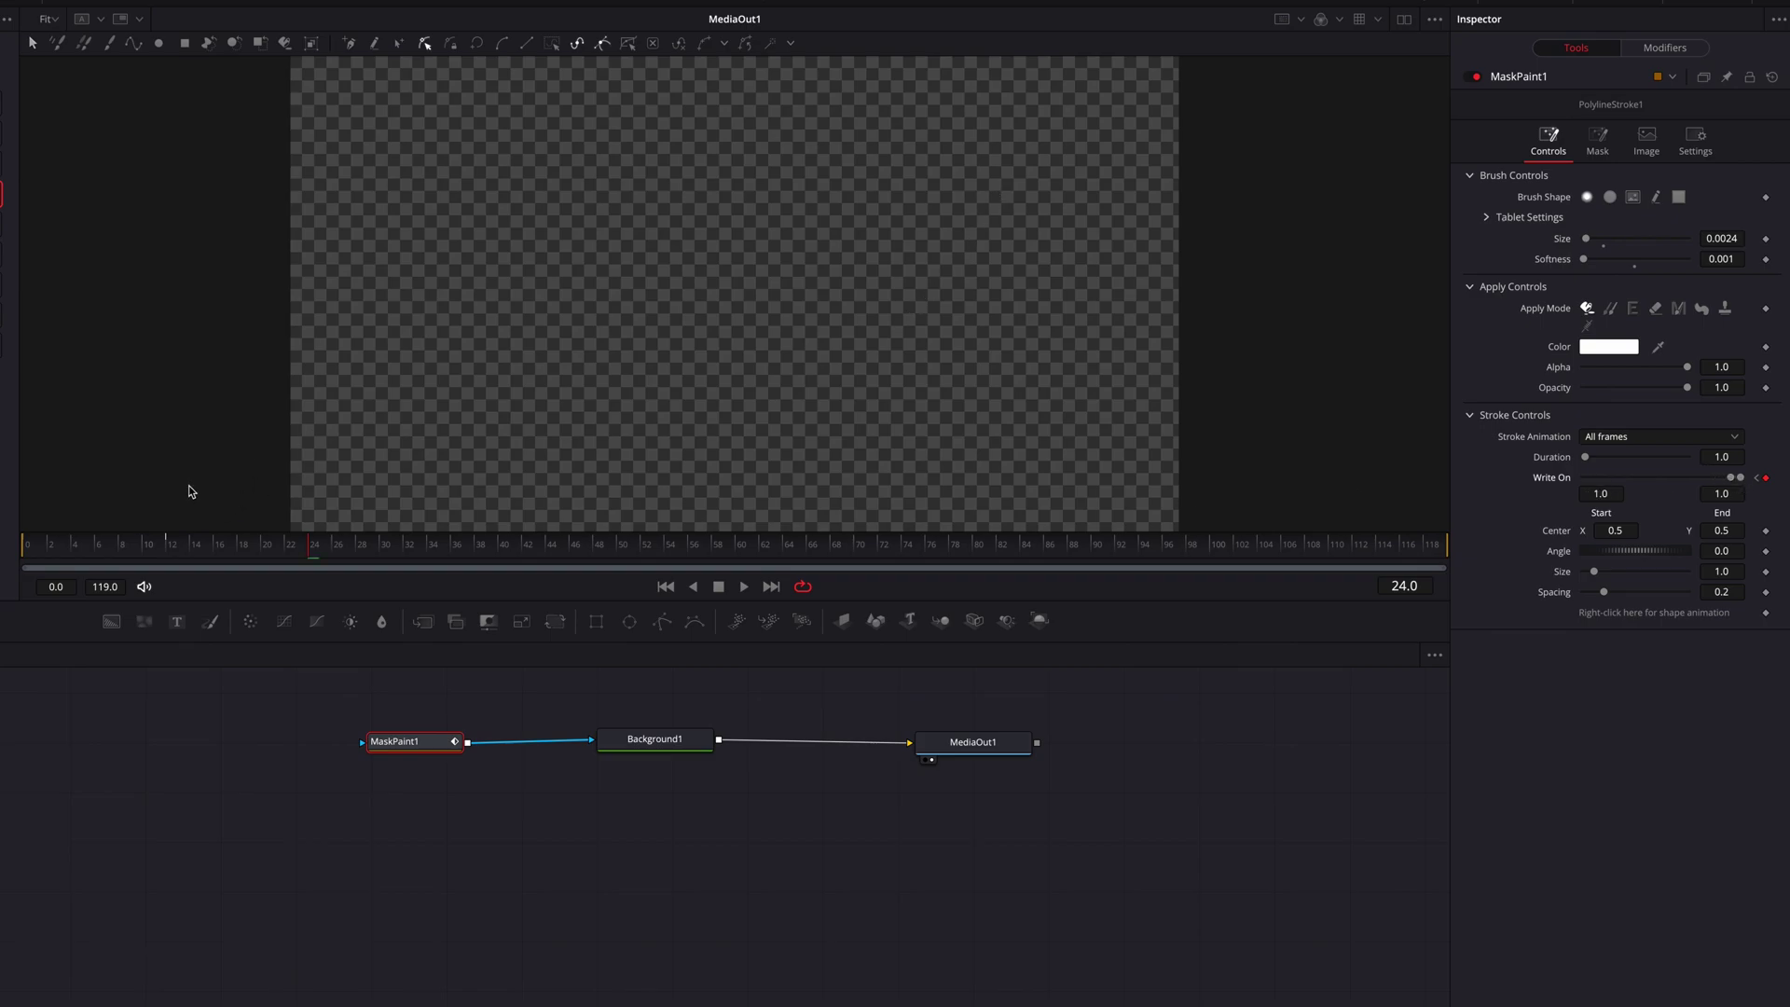
drag(146, 547, 41, 550)
Step: Play back the write-on animation from frame 0 to check it
key(space)
key(space)
drag(127, 550, 26, 550)
key(space)
key(space)
drag(162, 546, 24, 548)
Step: Set the PolylineStroke1 Start and End keyframes to Loop in the Spline editor and play
click(1449, 2)
click(617, 736)
drag(831, 705, 949, 850)
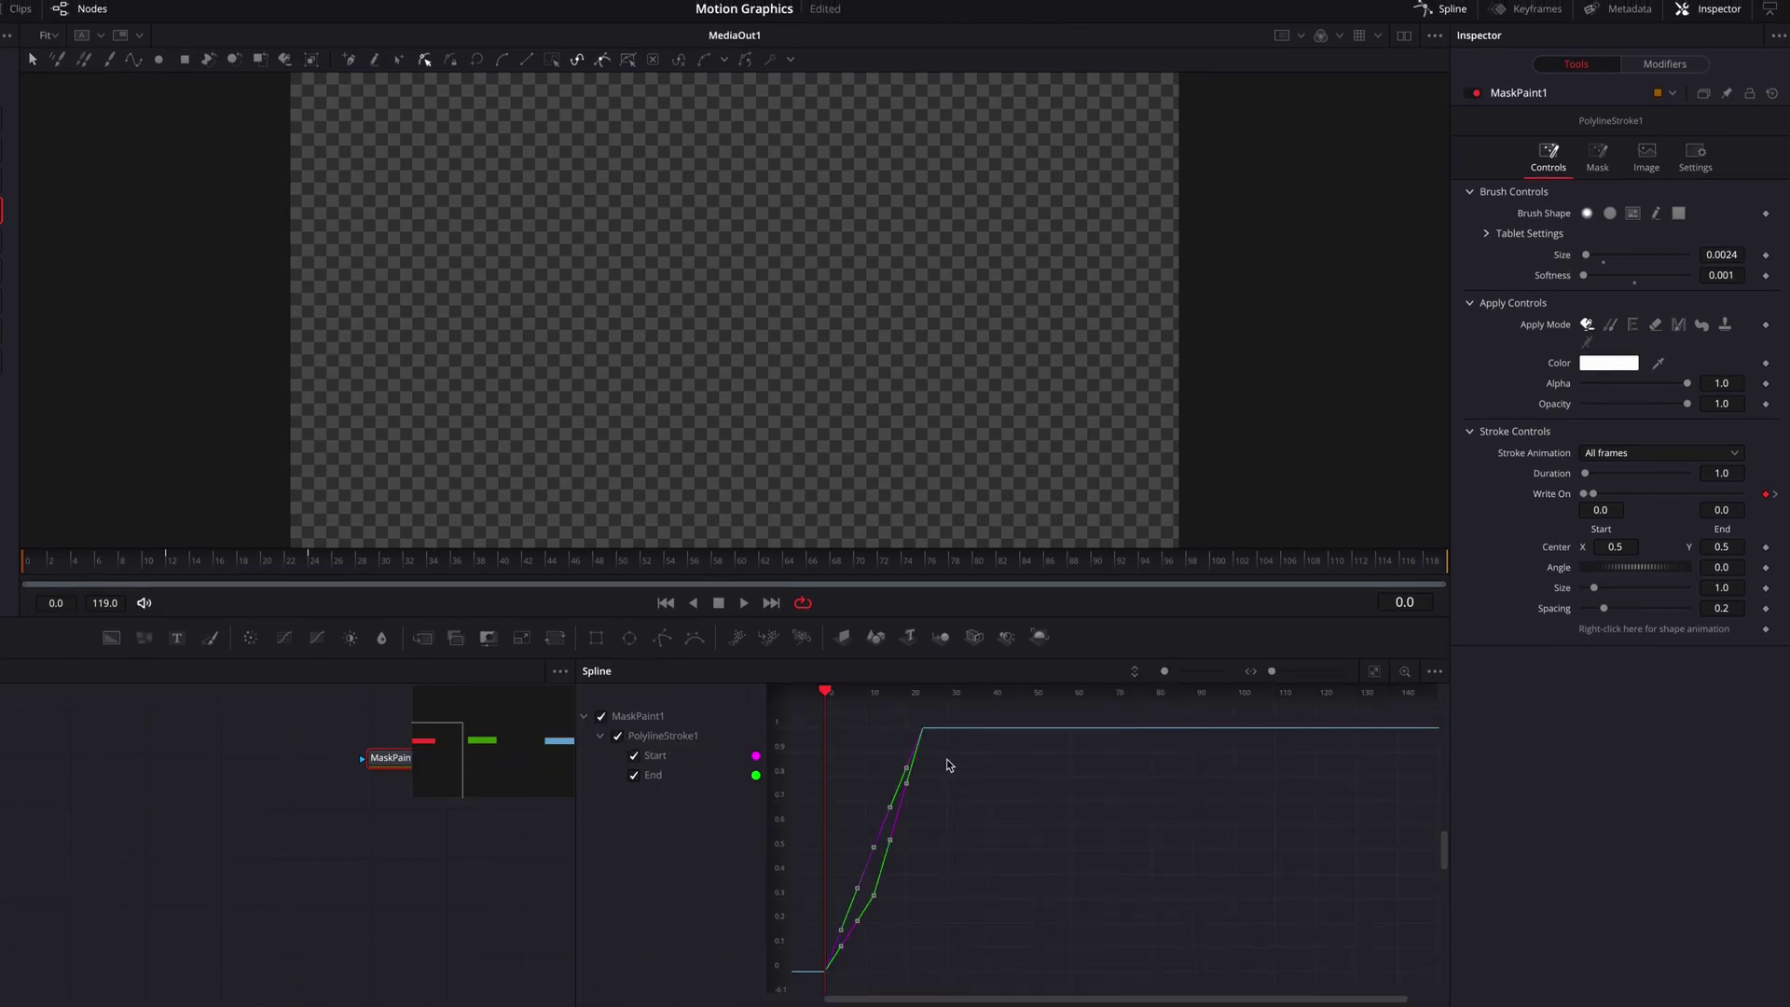
right_click(890, 813)
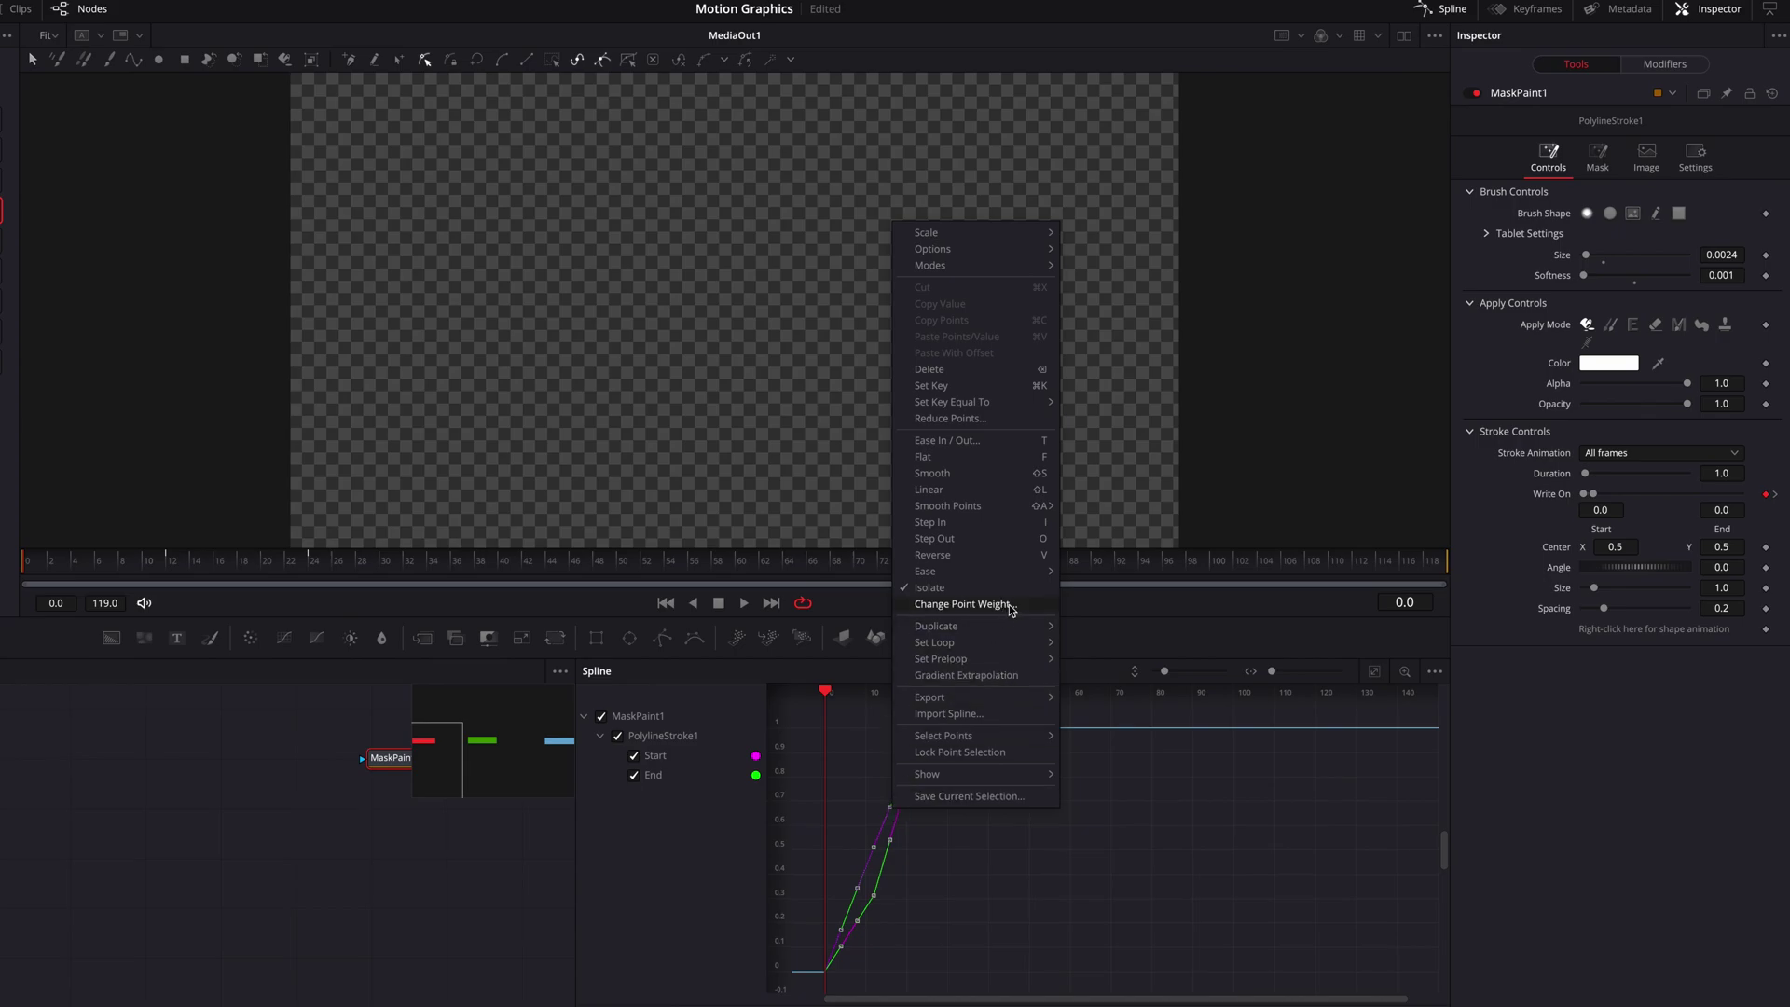
mouse_move(1018, 643)
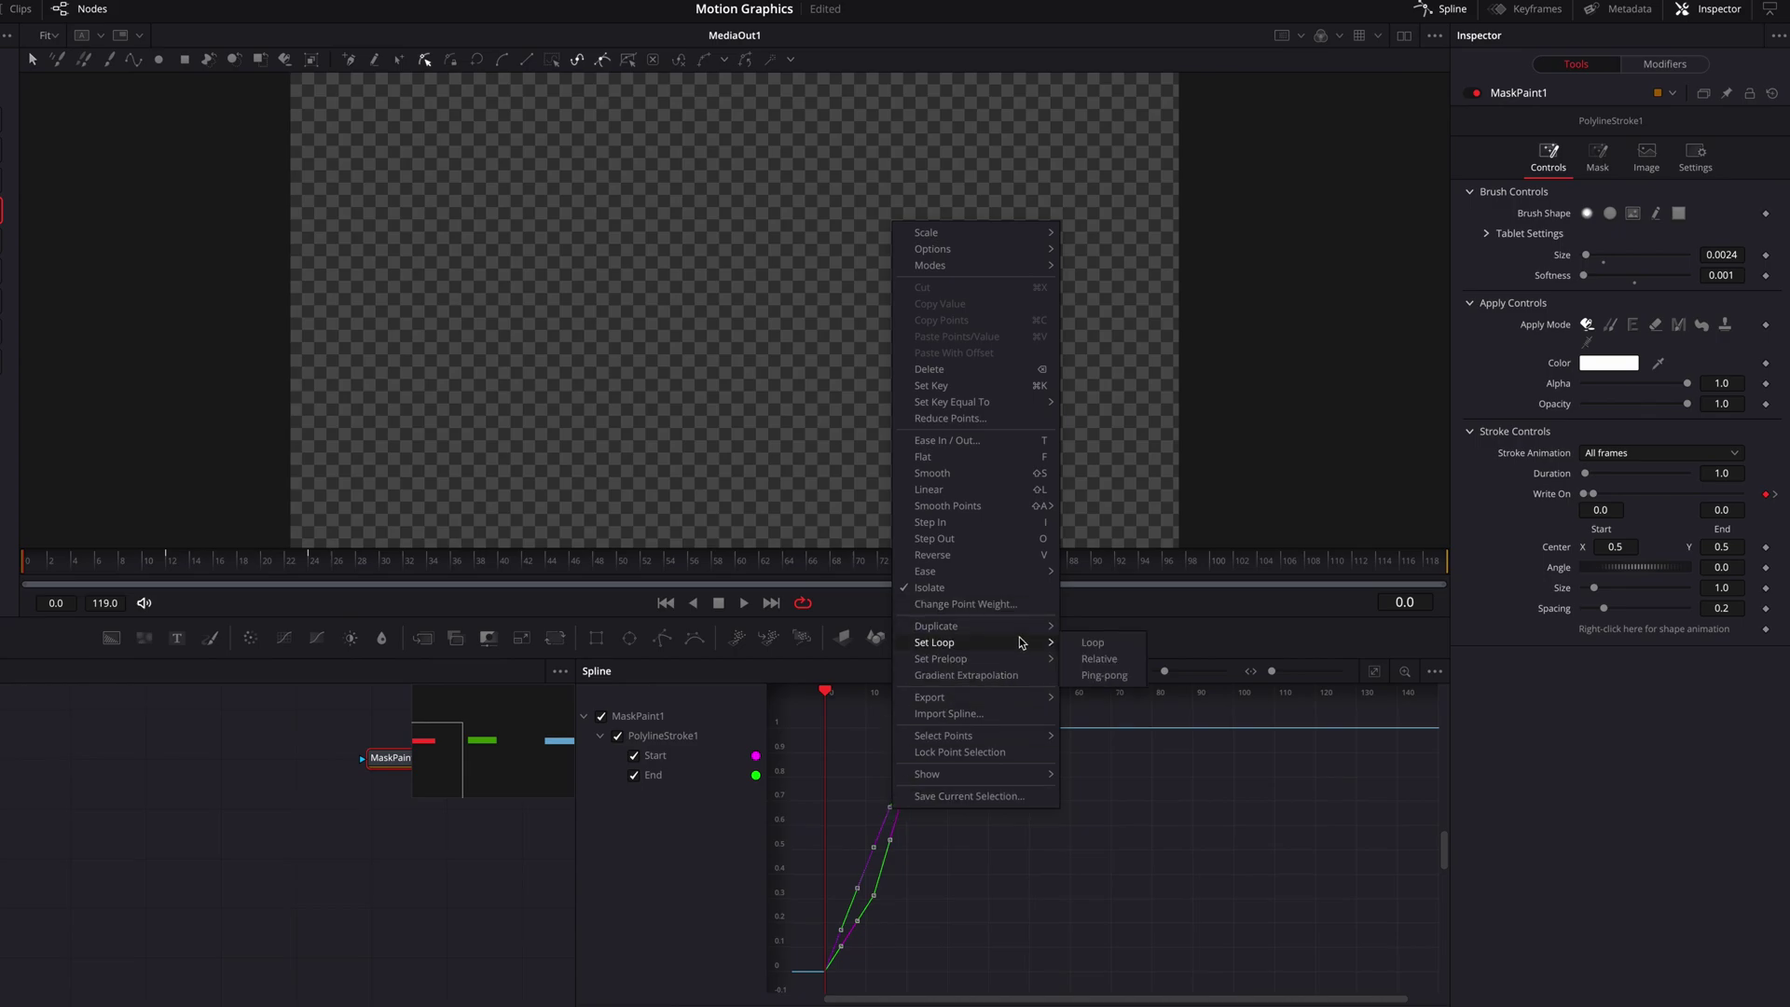
click(1096, 643)
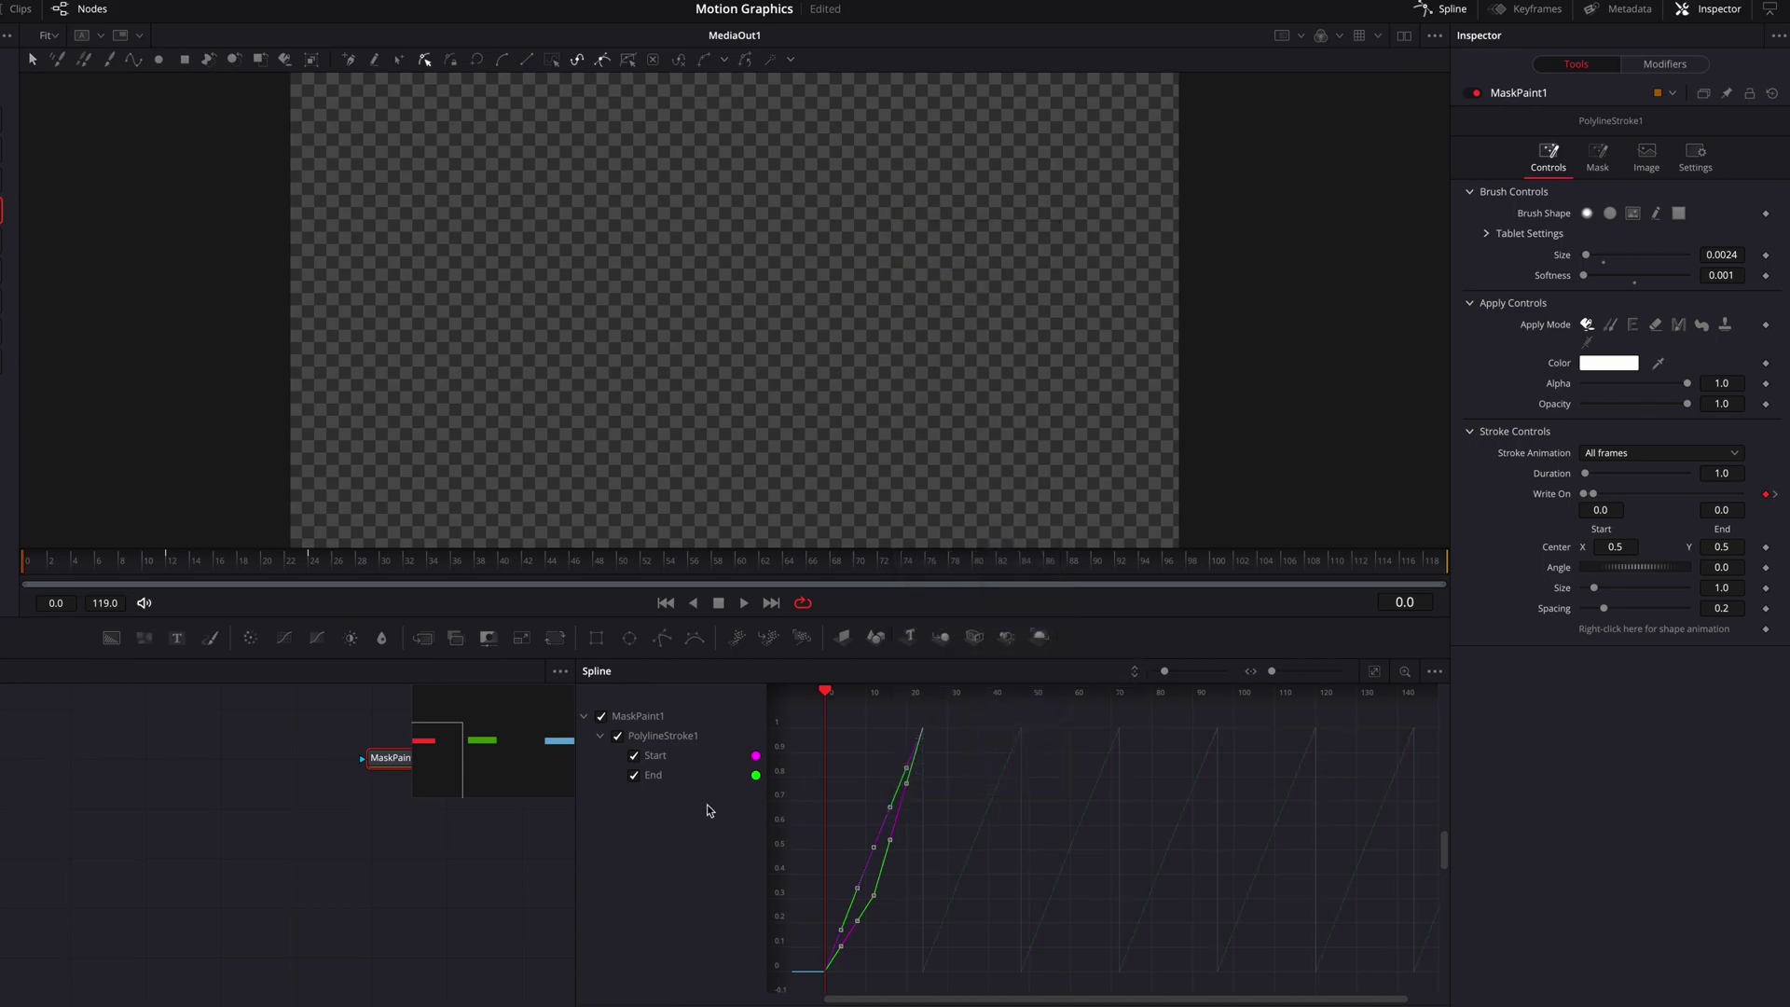
drag(161, 562, 23, 564)
key(space)
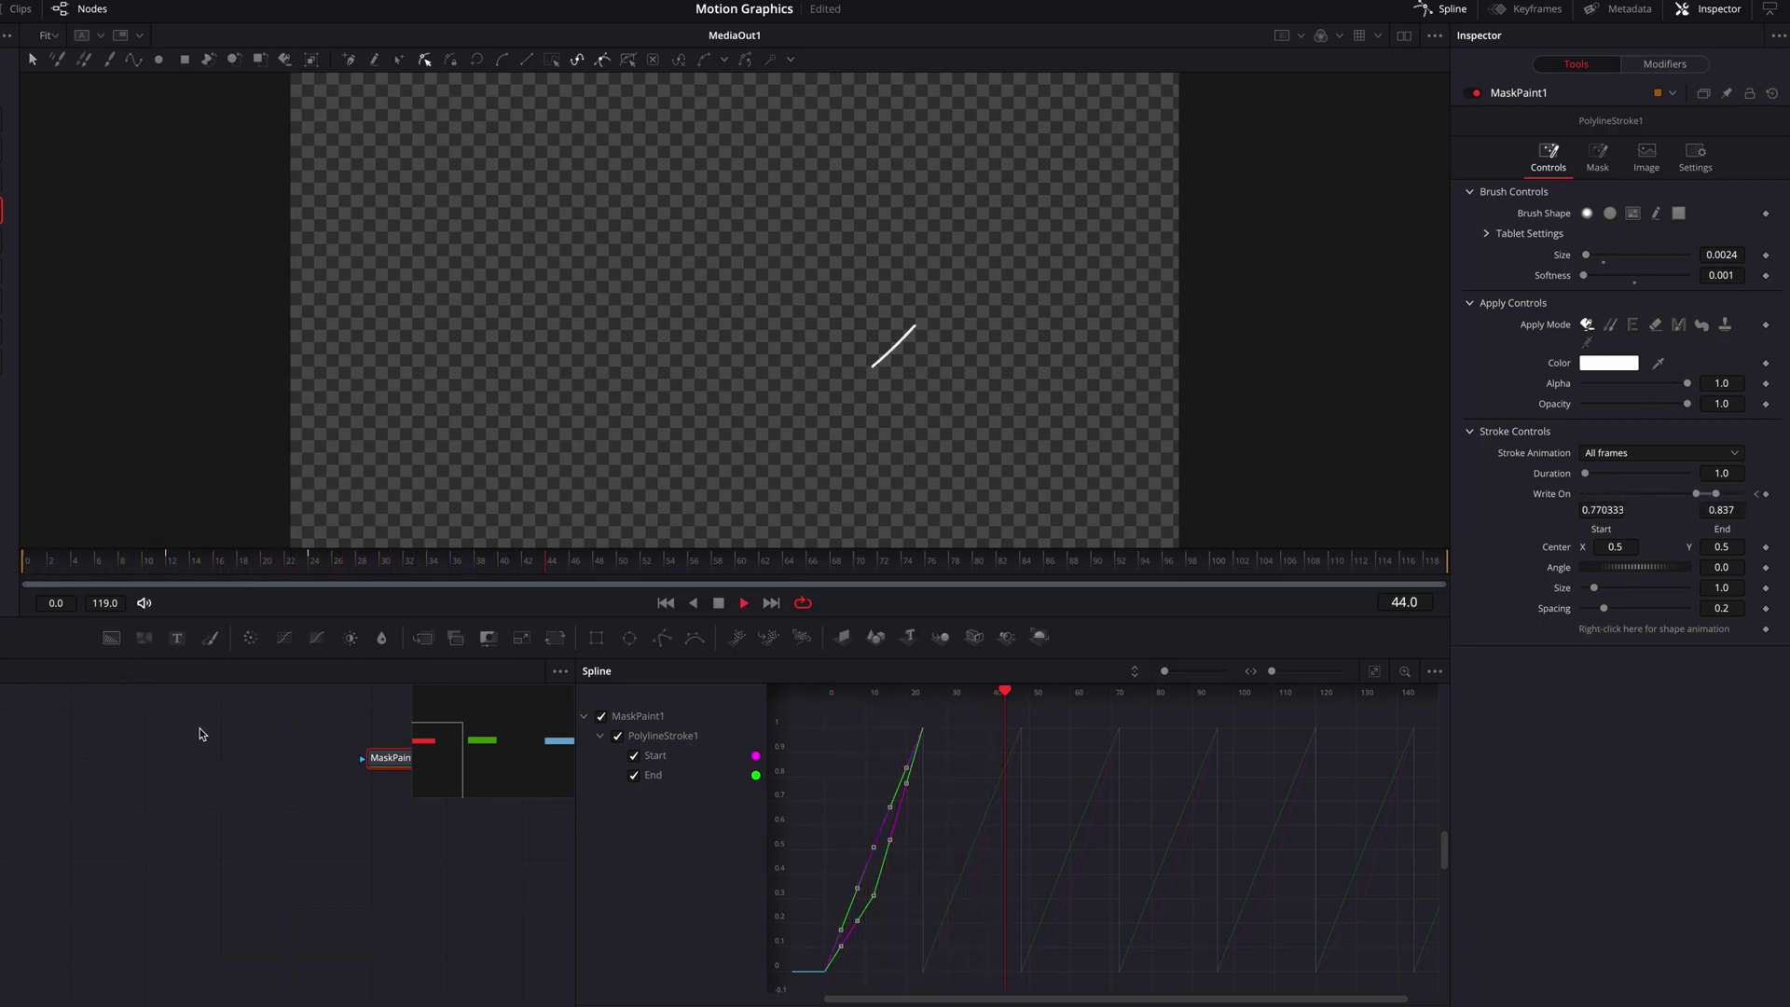